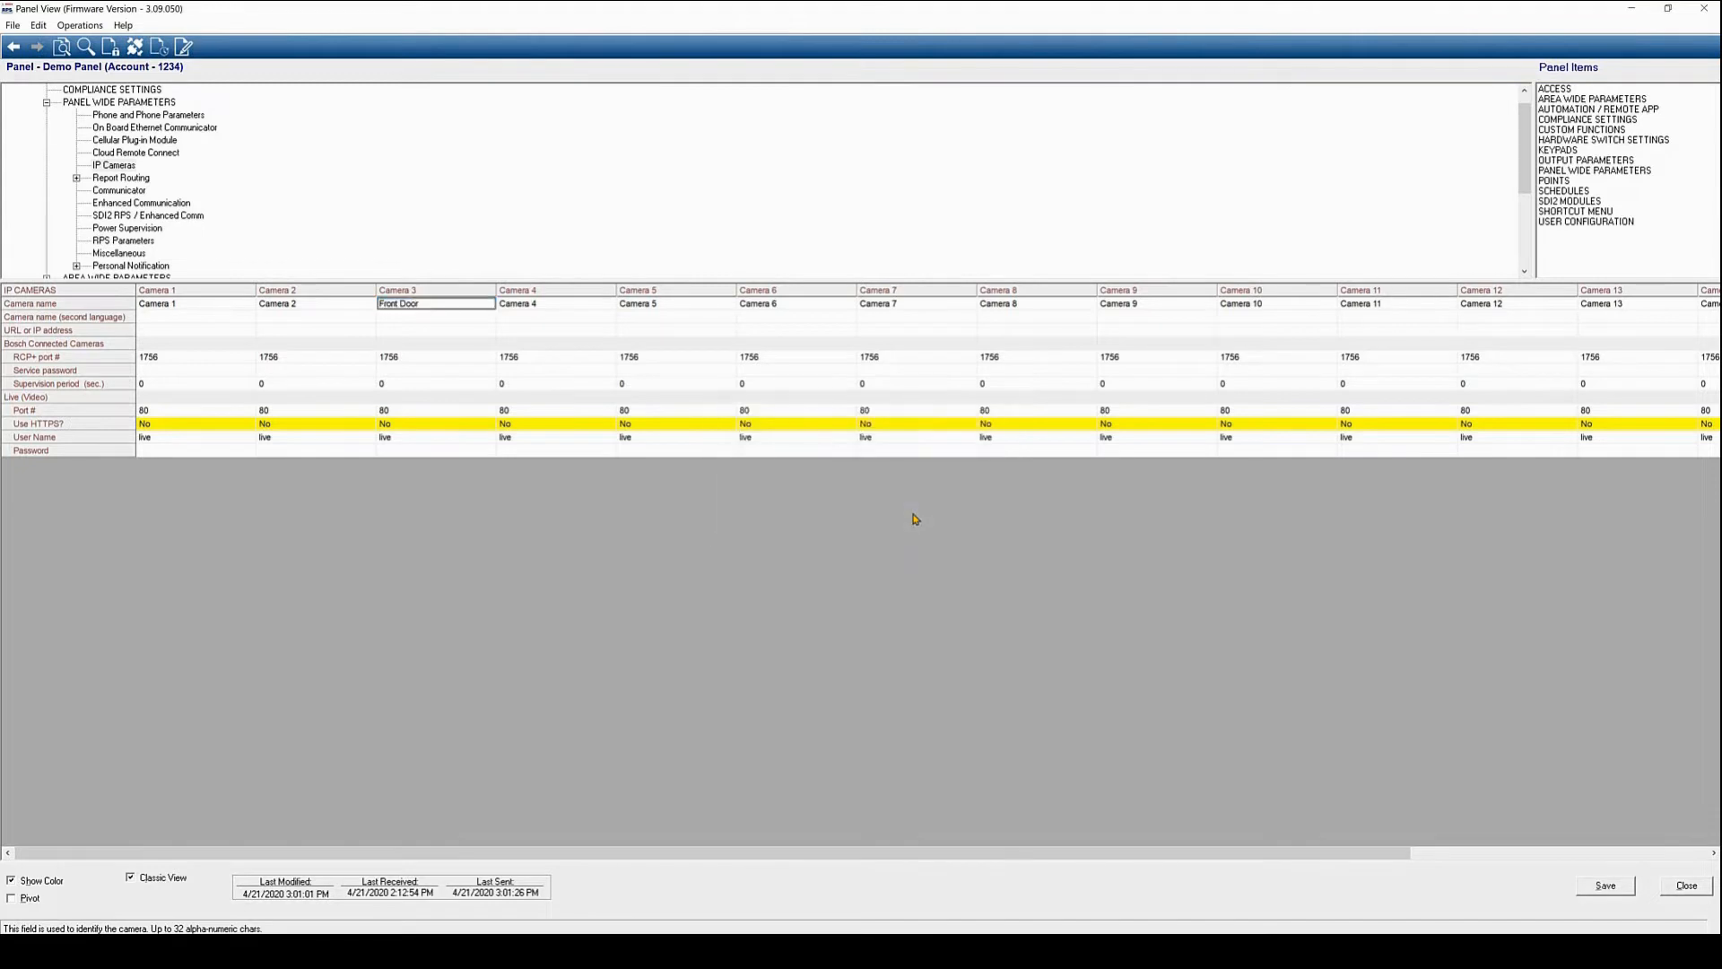
# Set Camera 3's URL or IP address to 192.168.1.30
pyautogui.doubleClick(416, 334)
pyautogui.write('192.168')
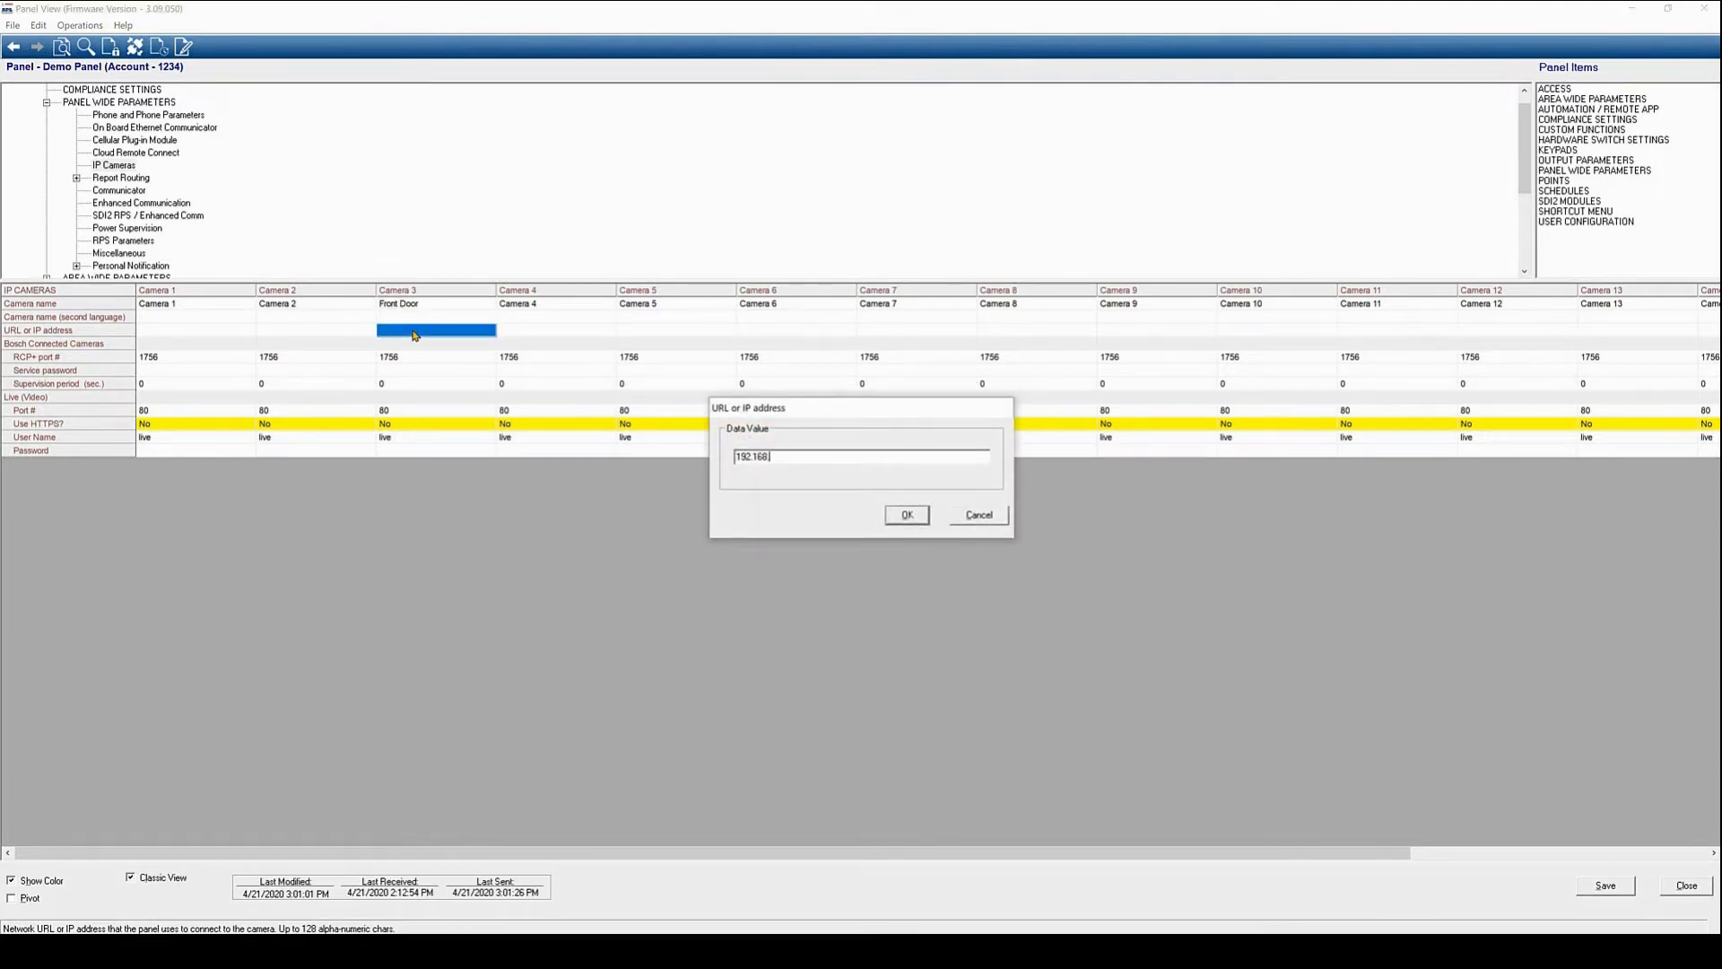
pyautogui.write('.1.30')
pyautogui.click(908, 518)
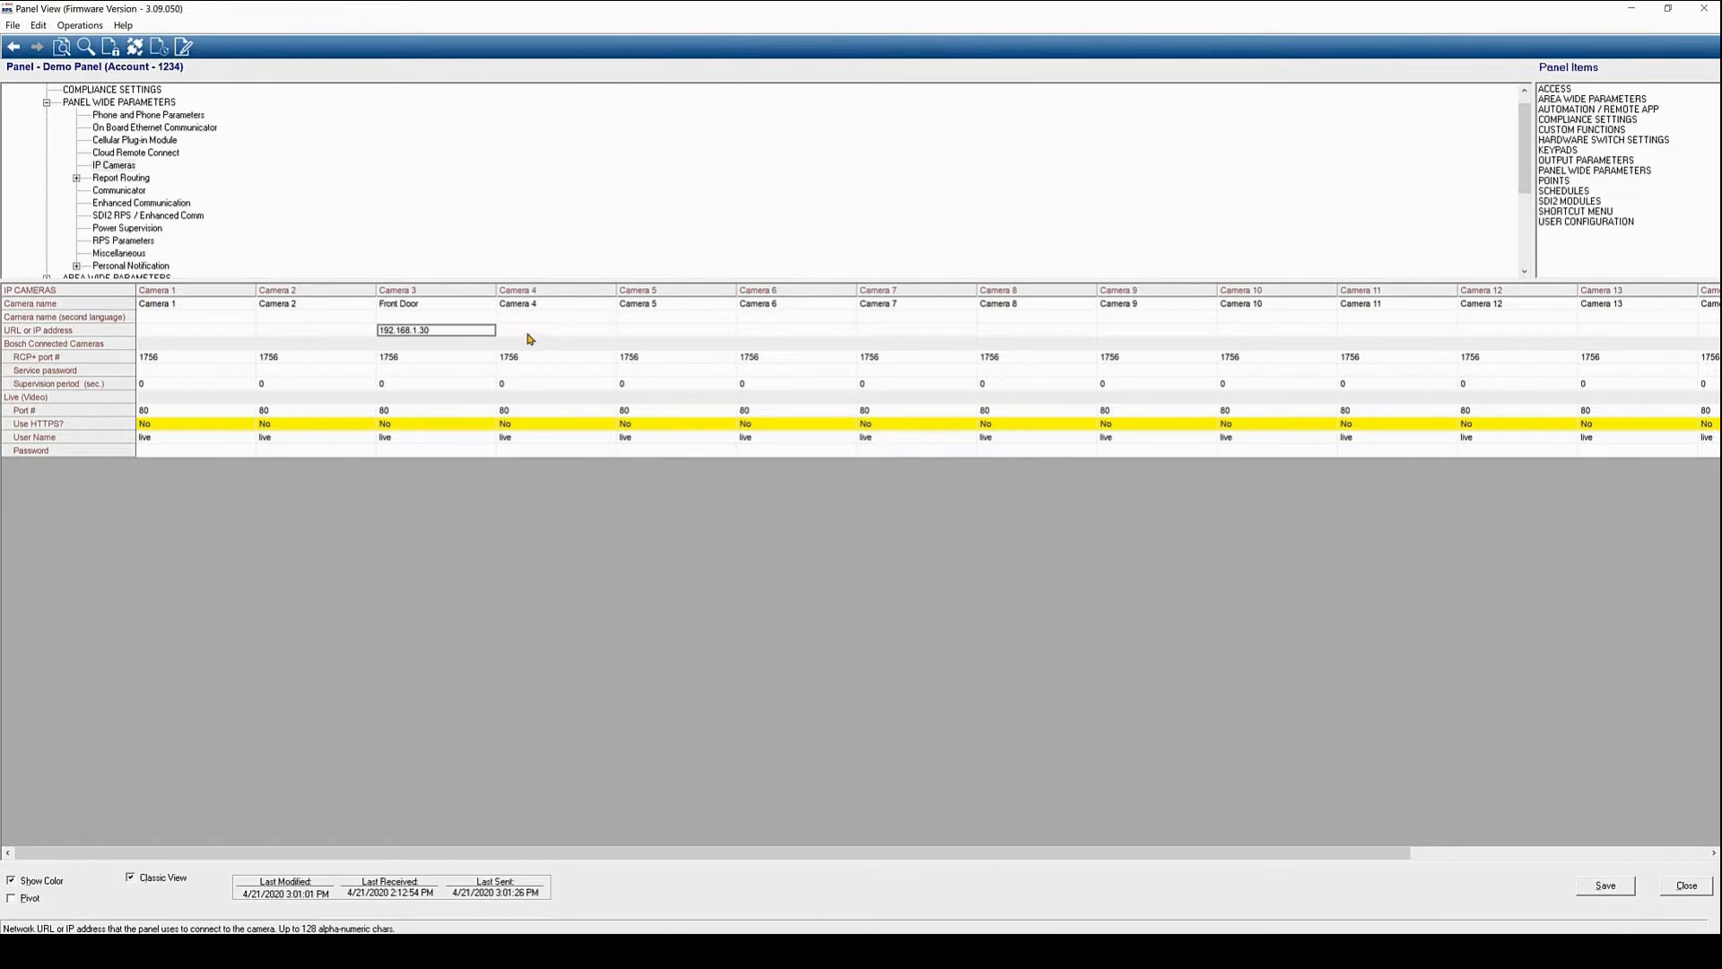
# Enter the service password for Camera 3
pyautogui.doubleClick(422, 372)
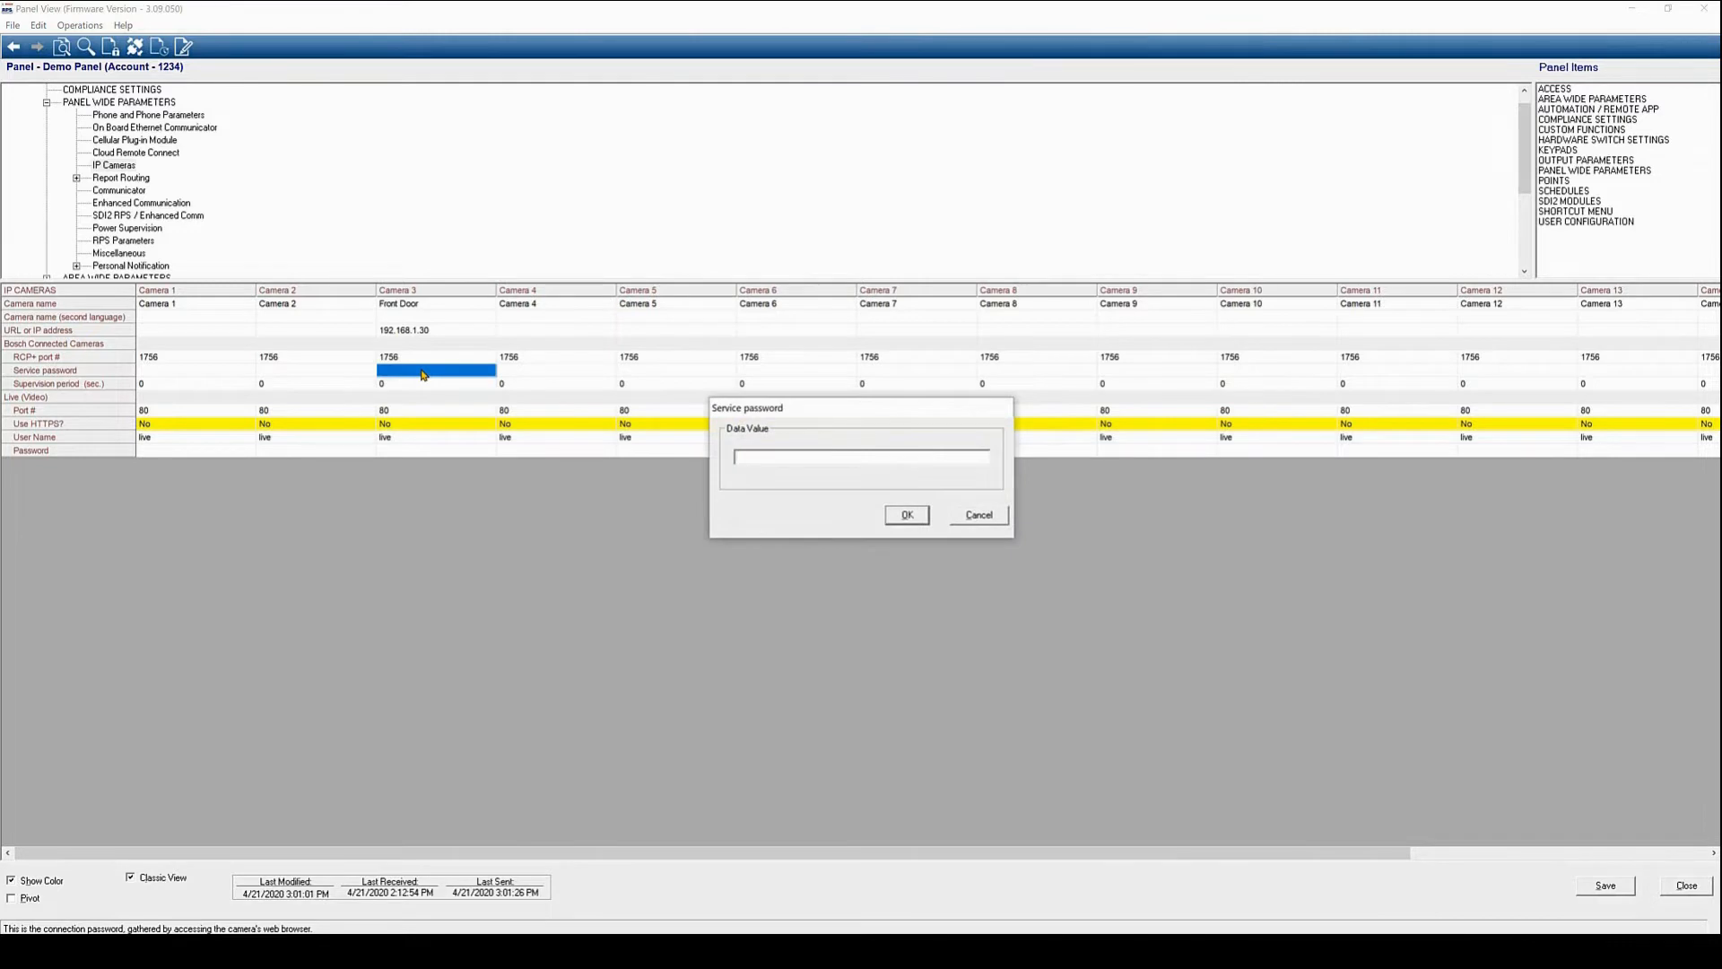
pyautogui.click(907, 515)
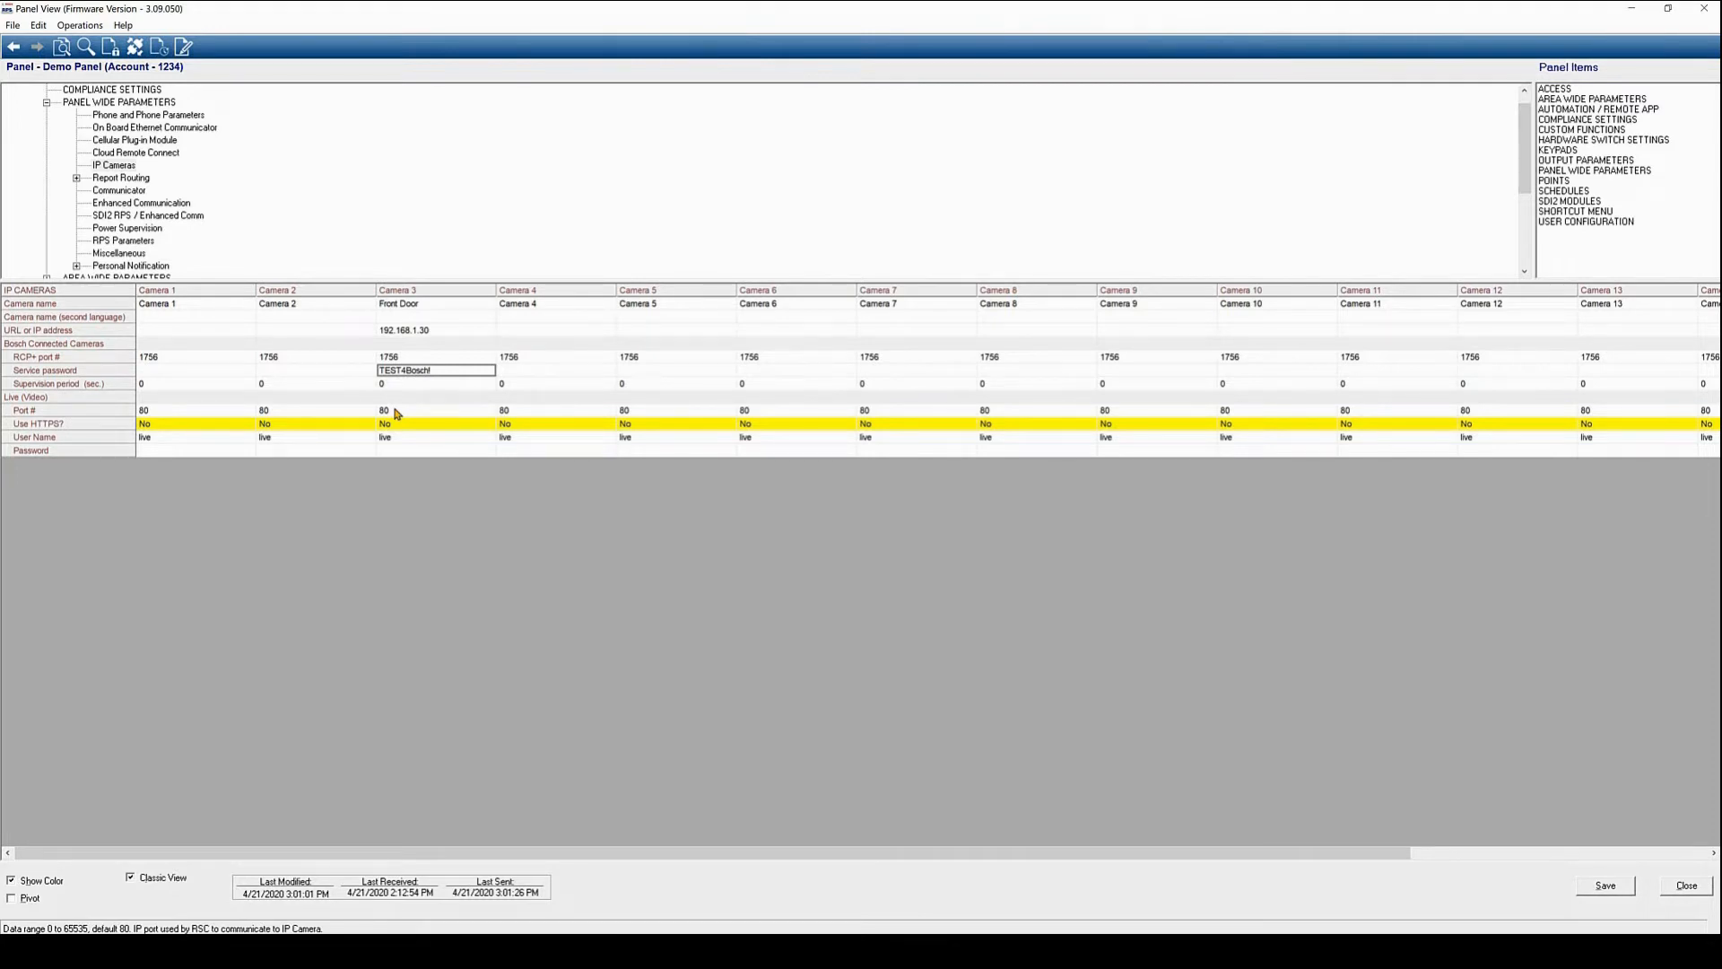
# Turn on HTTPS for Camera 3 and set its port to 10444
pyautogui.doubleClick(395, 424)
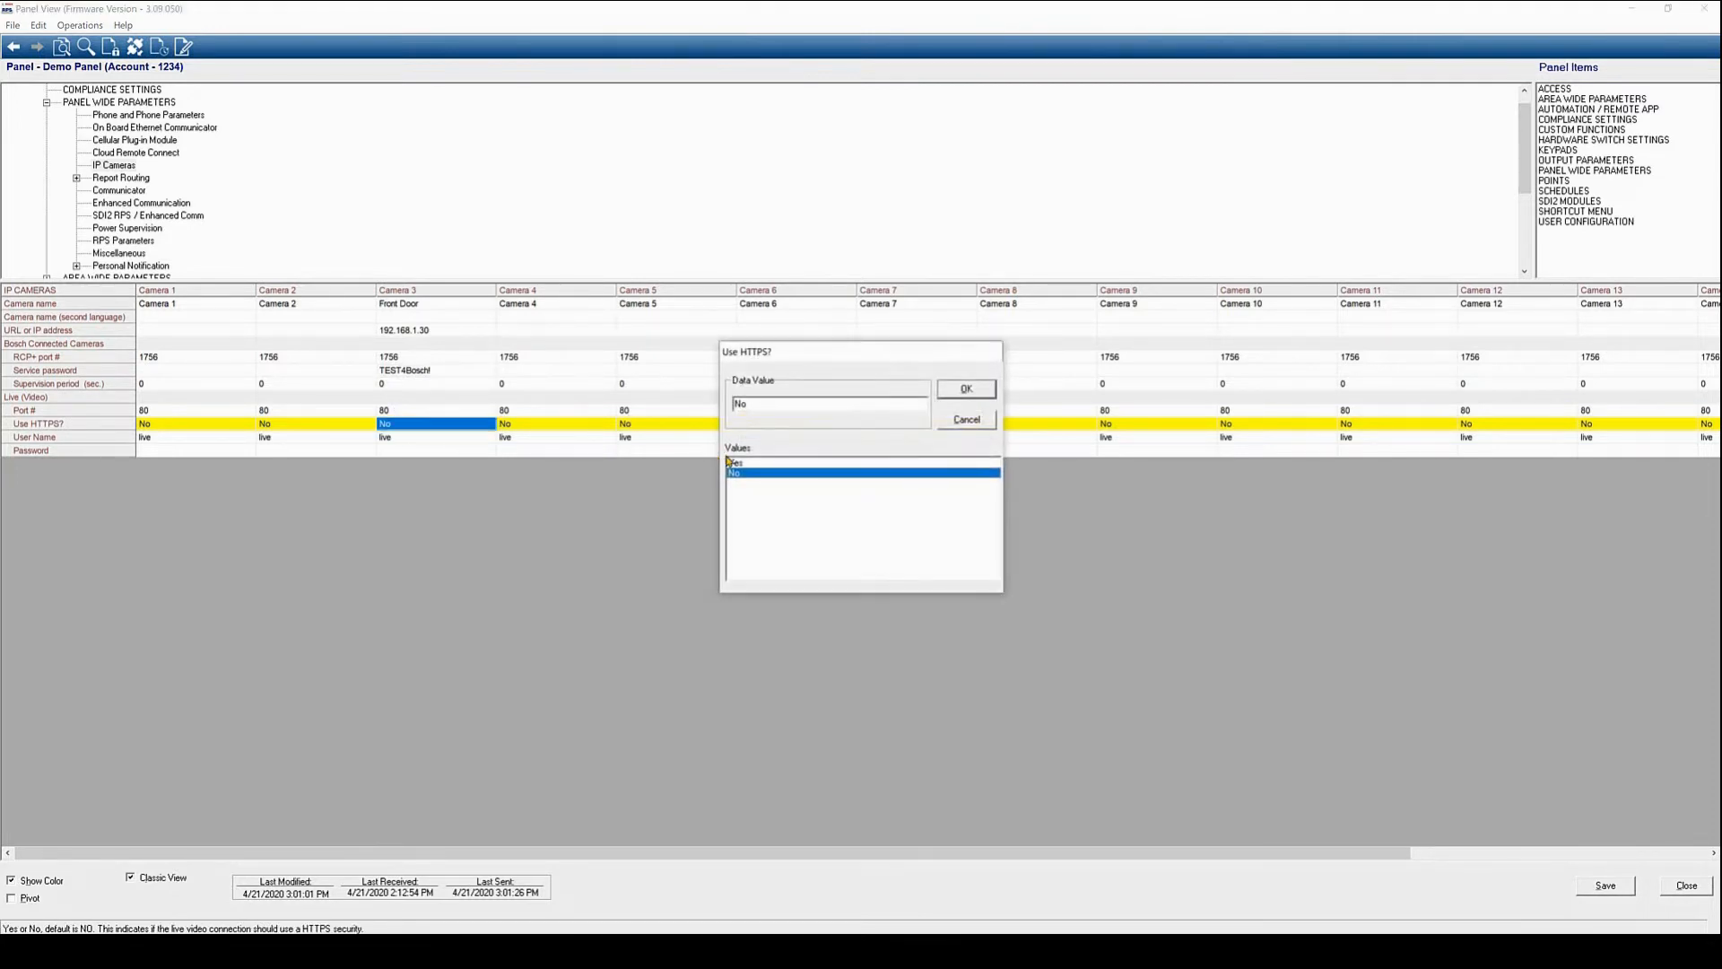
pyautogui.click(732, 462)
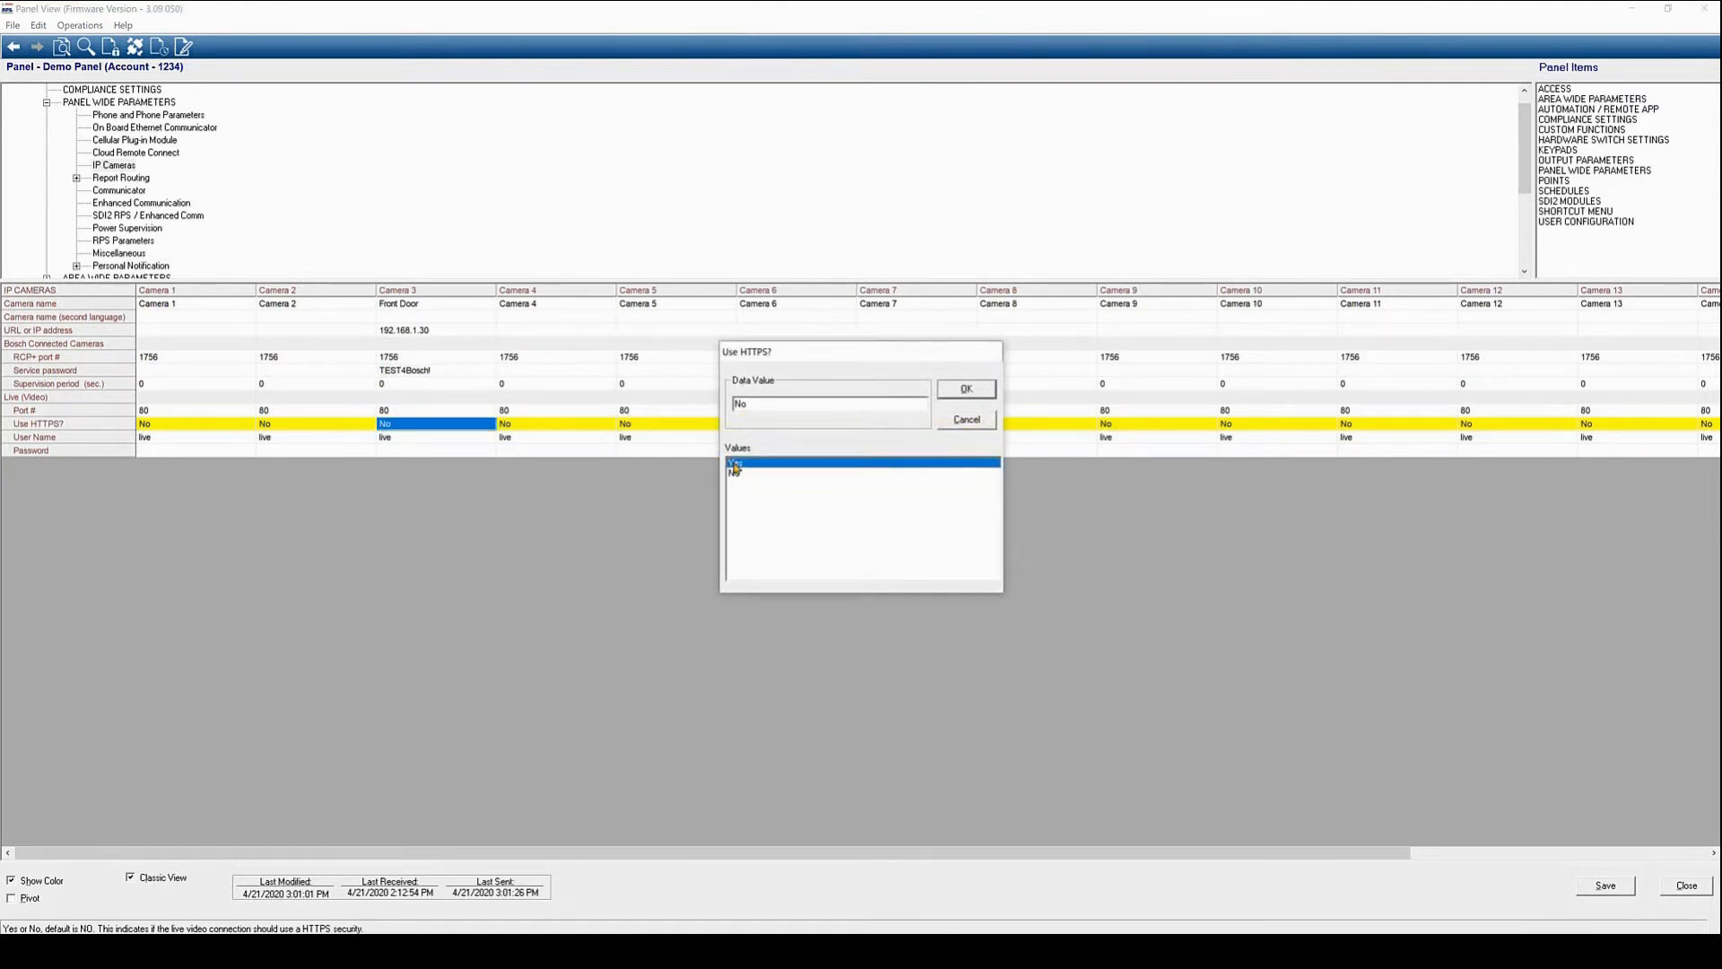
pyautogui.click(967, 389)
pyautogui.doubleClick(434, 412)
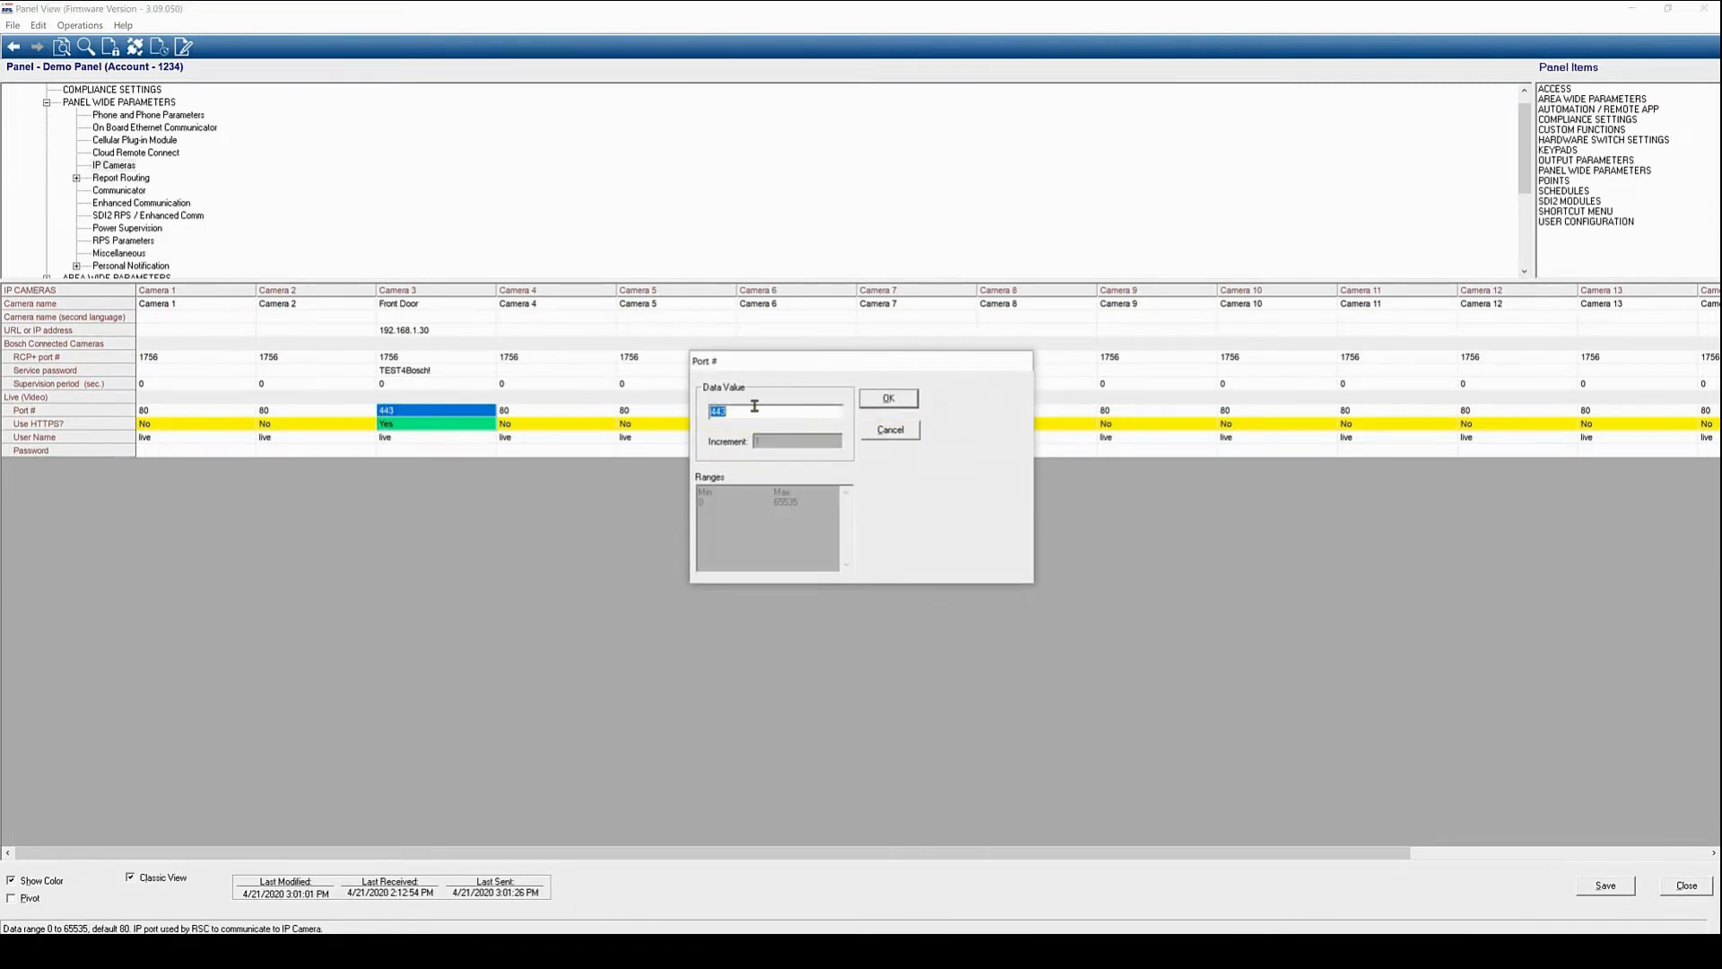
pyautogui.write('10444')
pyautogui.click(908, 400)
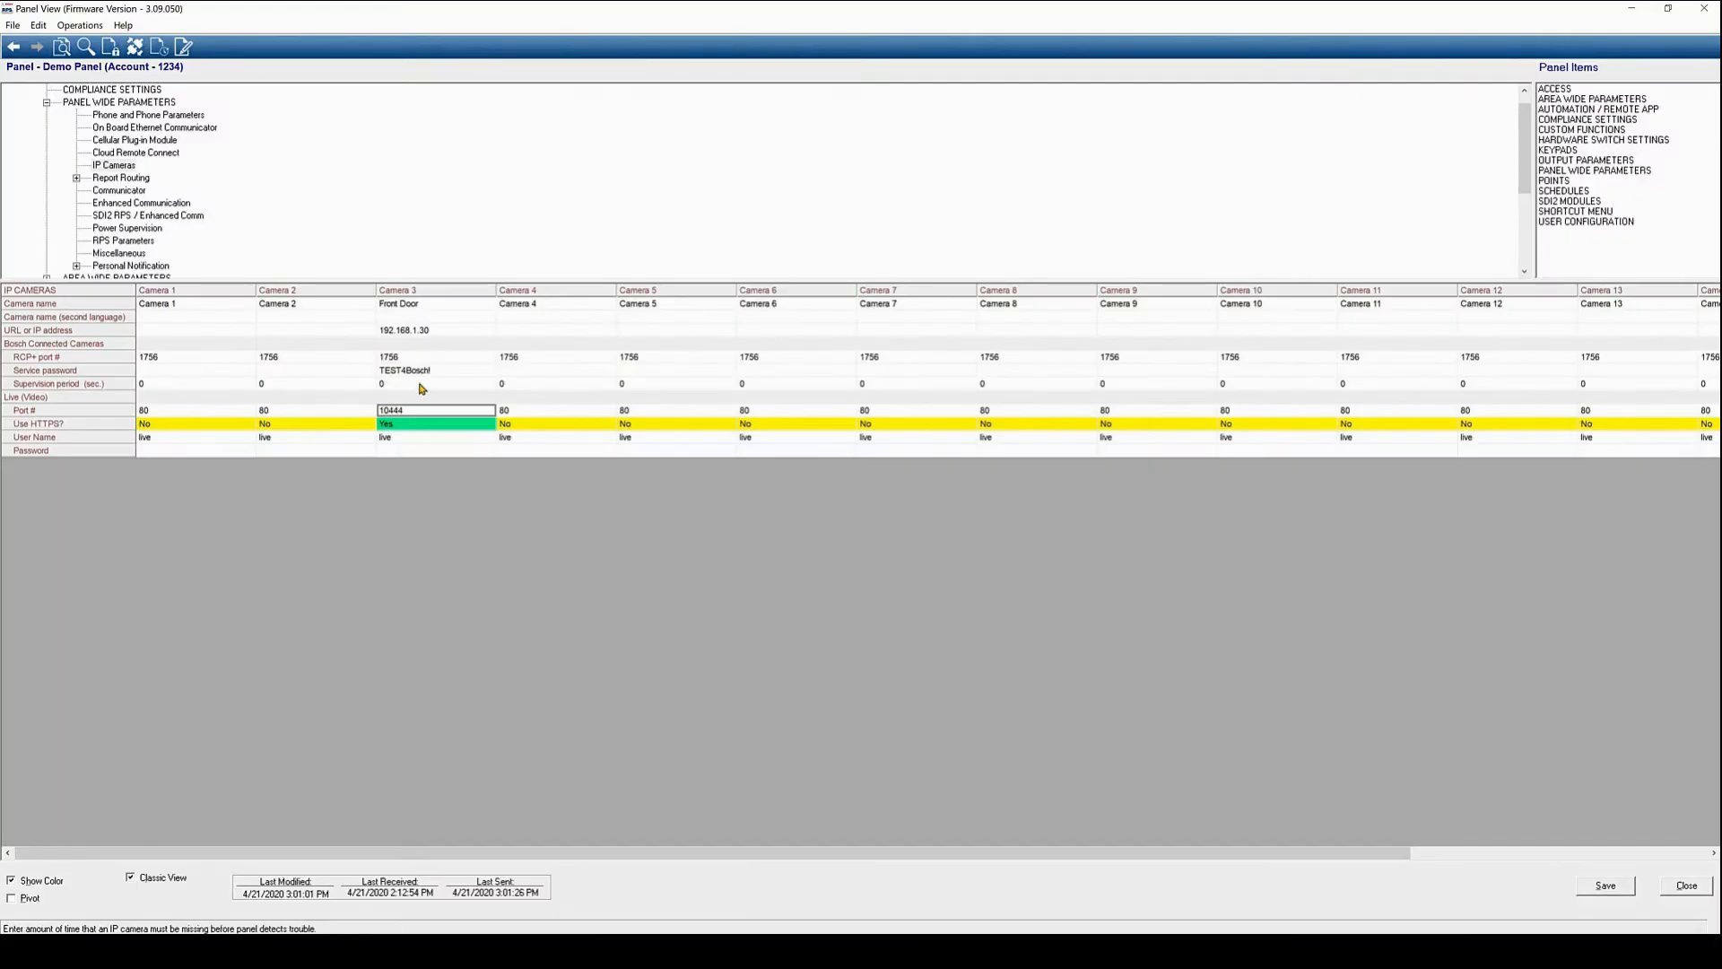
# Check the service password, paste in the live-video password, and save the camera changes
pyautogui.doubleClick(436, 370)
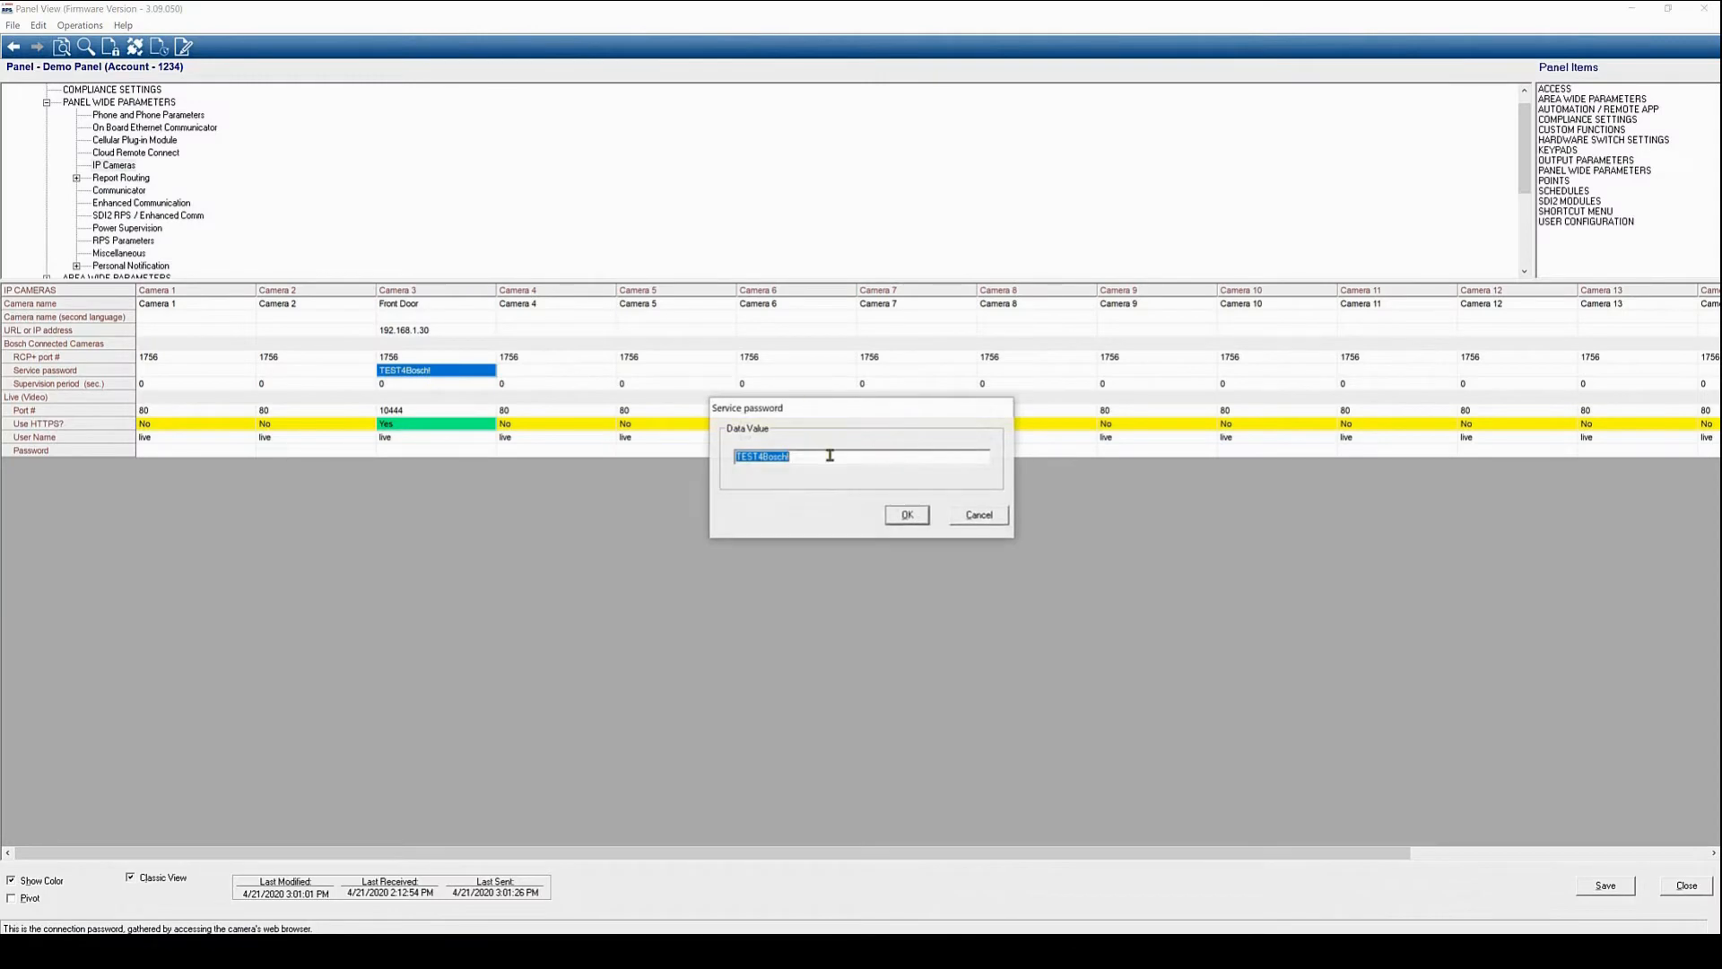
pyautogui.click(907, 514)
pyautogui.doubleClick(432, 451)
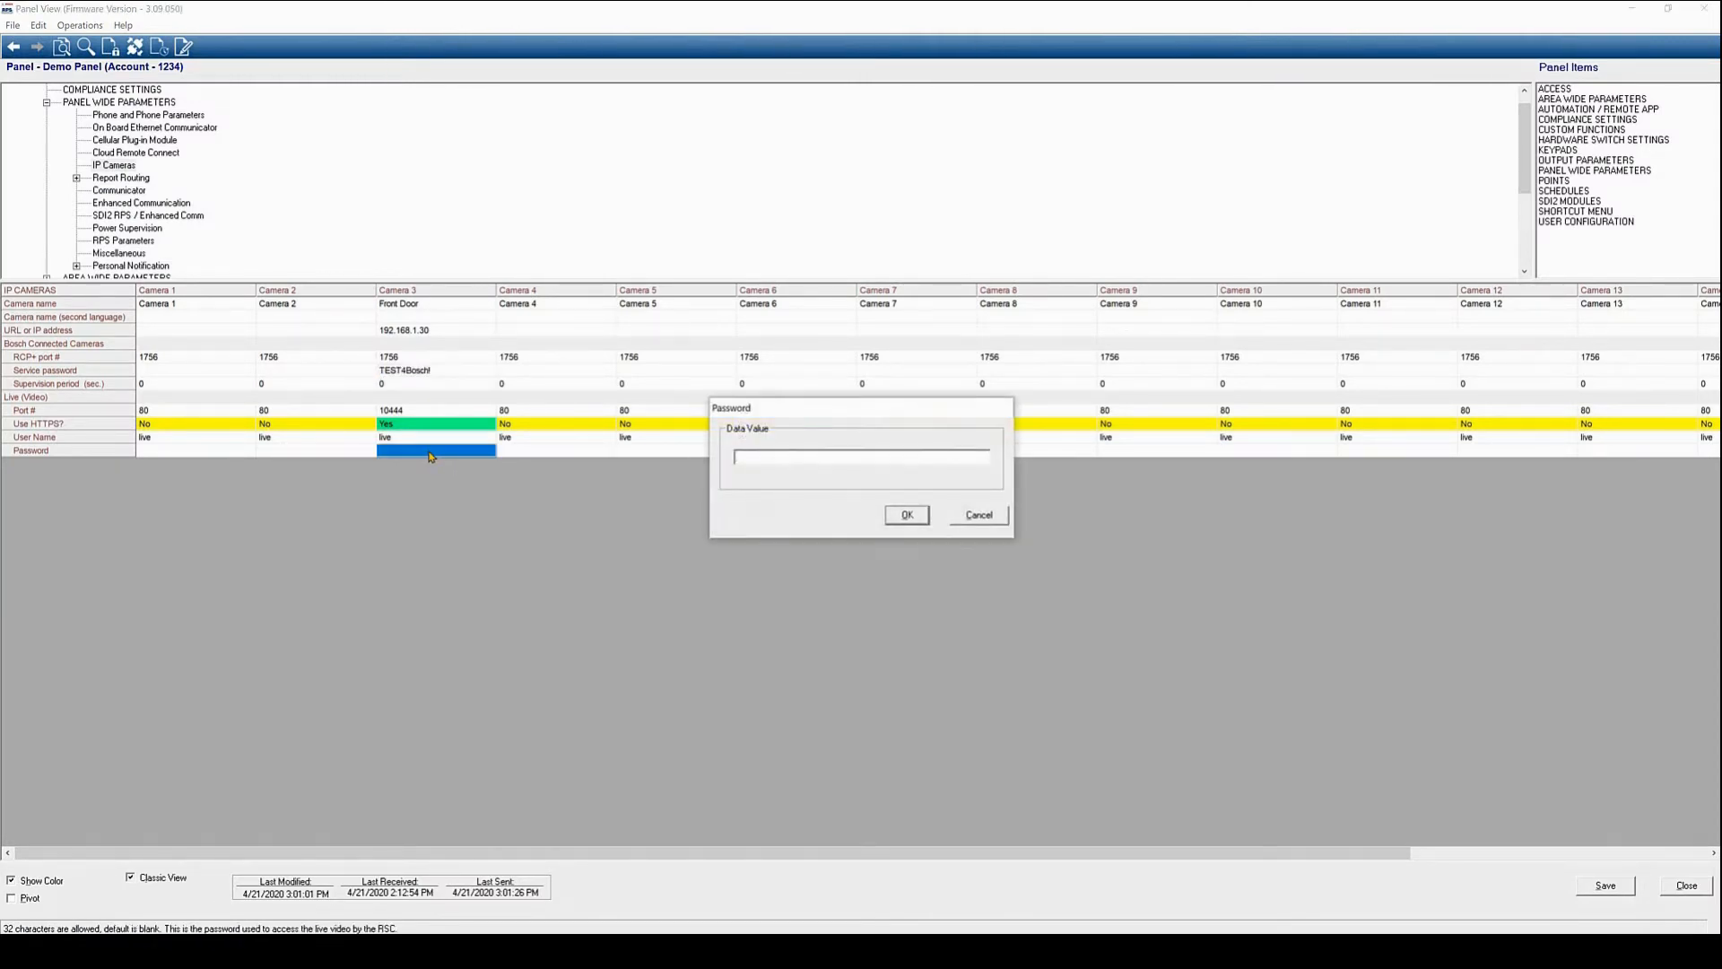
pyautogui.hotkey('ctrl', 'v')
pyautogui.click(906, 517)
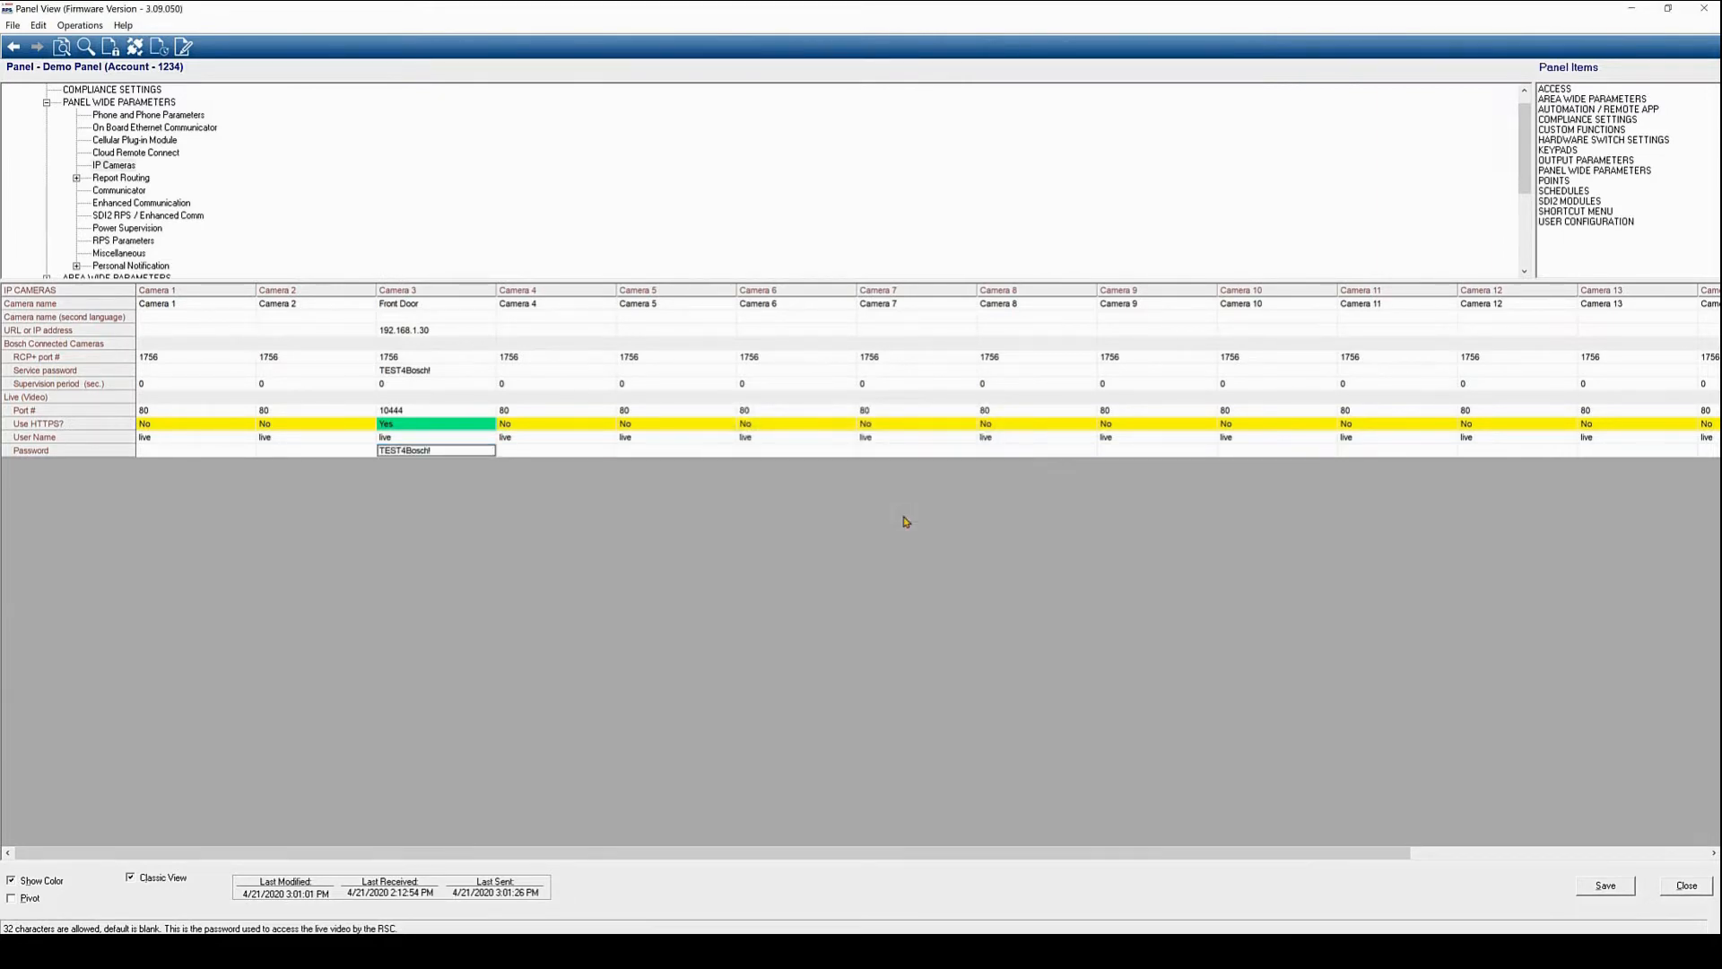
pyautogui.click(1594, 887)
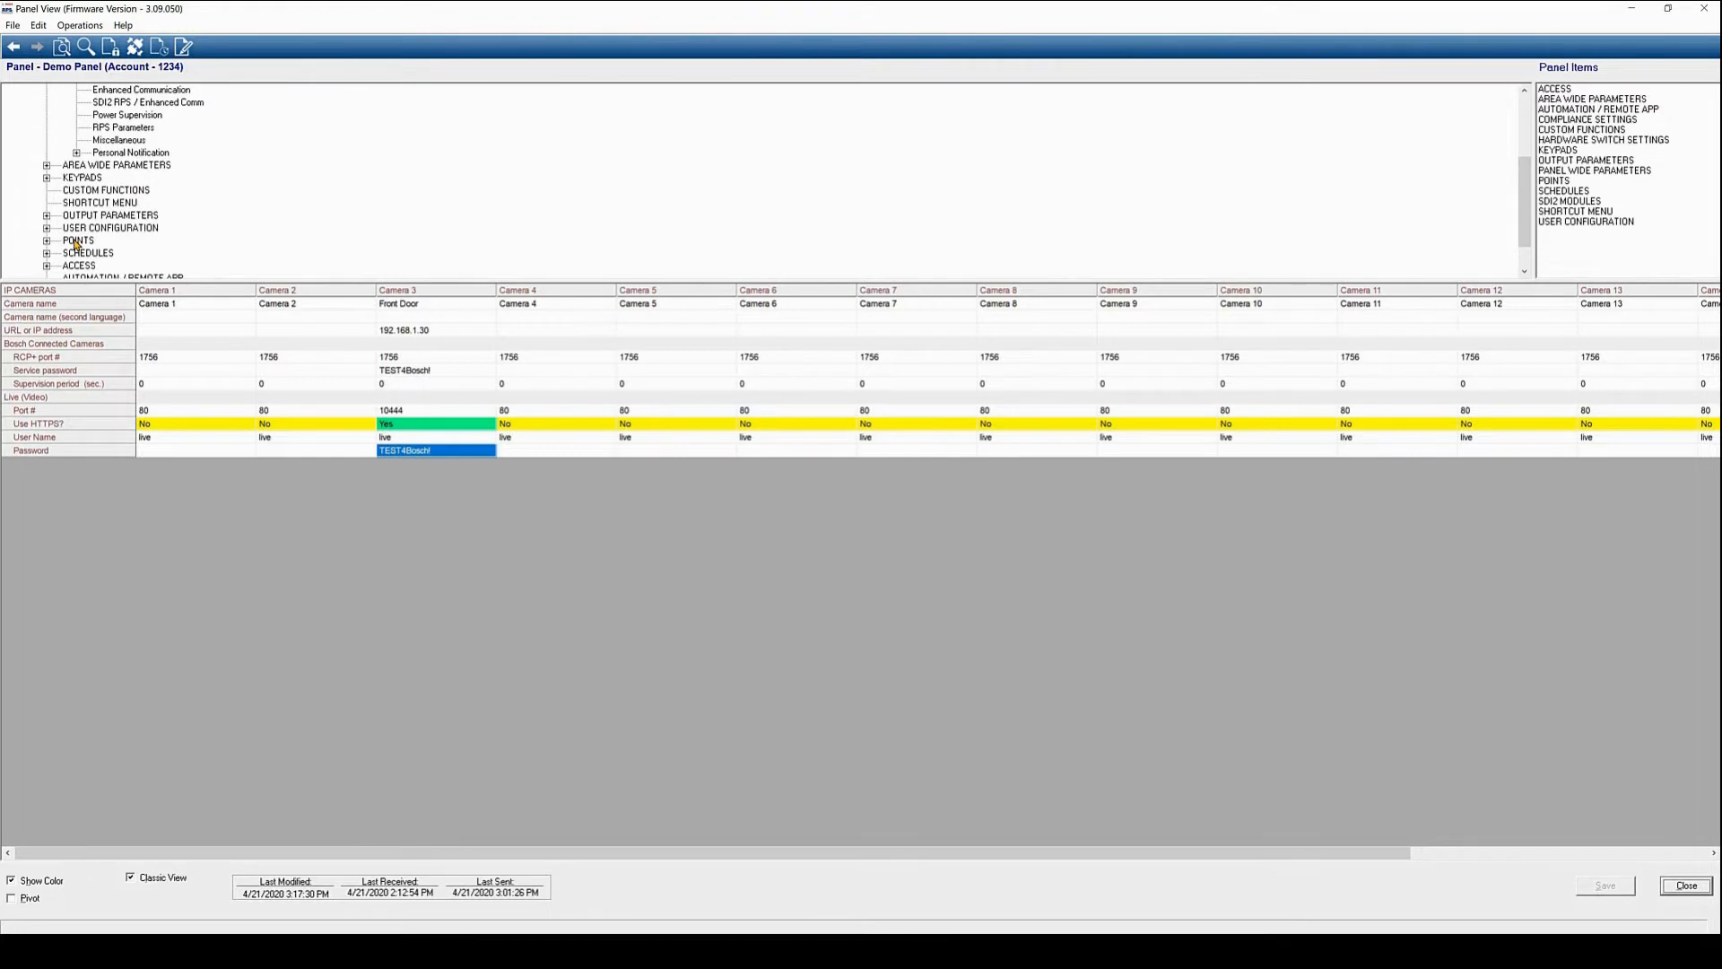
# In Point Assignments, set Point 31's source to IP Camera
pyautogui.click(77, 241)
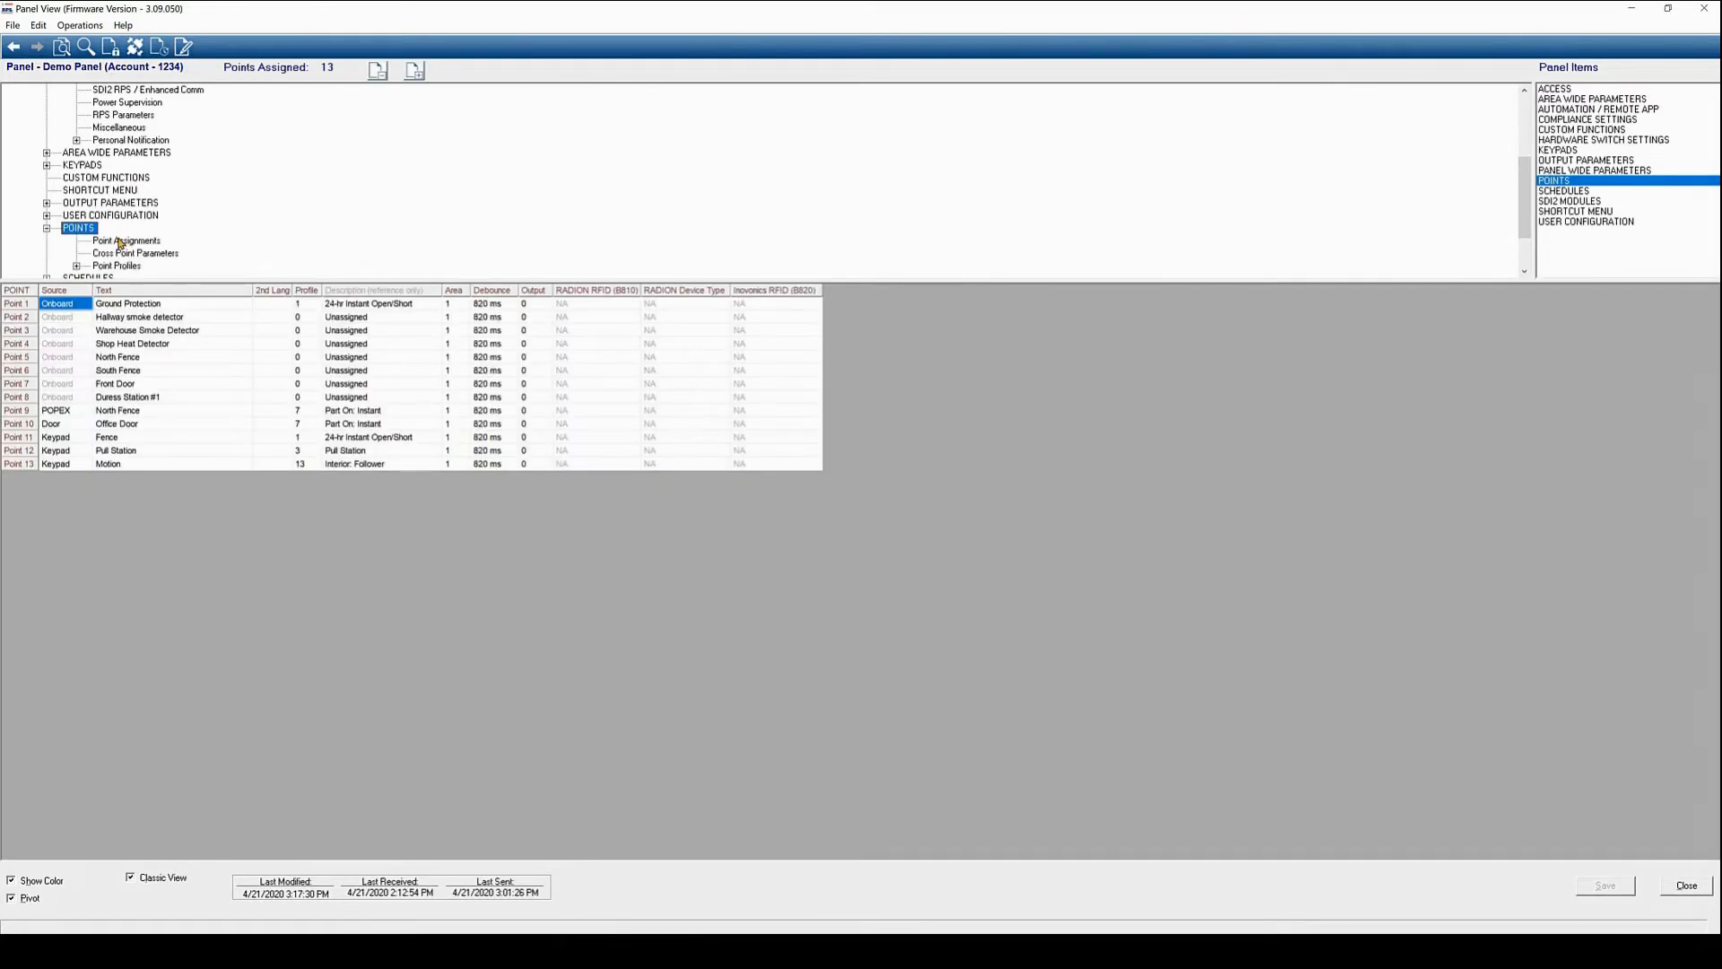
pyautogui.click(121, 241)
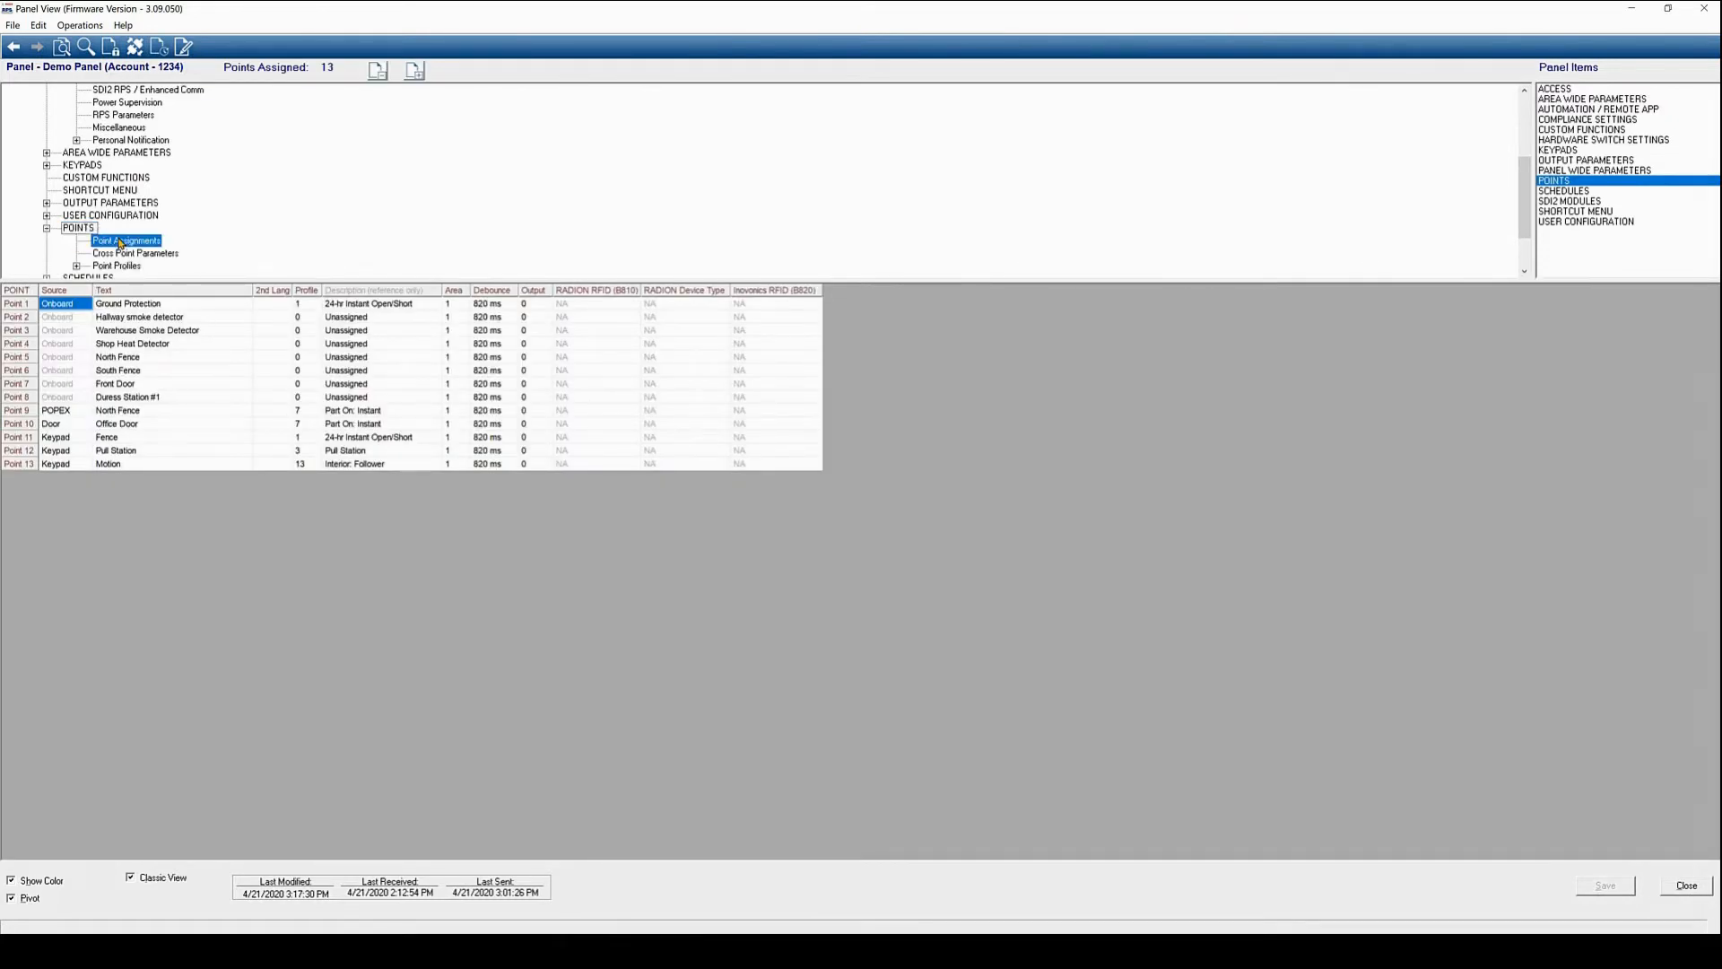
pyautogui.click(413, 71)
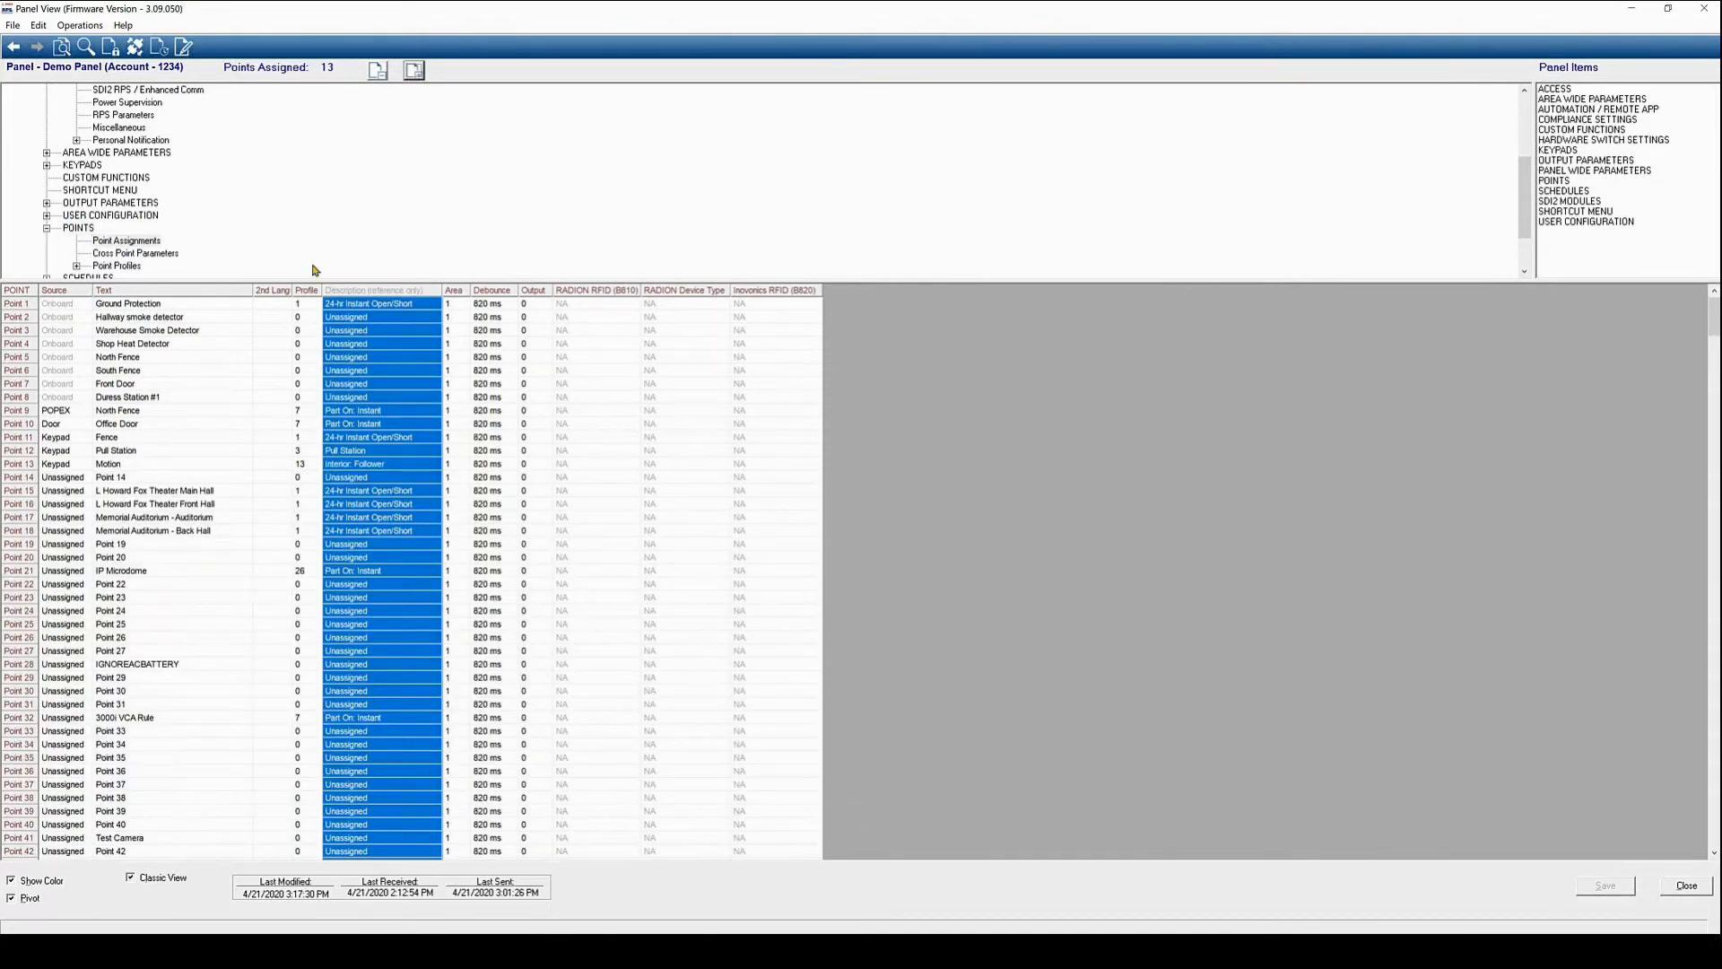
pyautogui.scroll(-1, 102, 556)
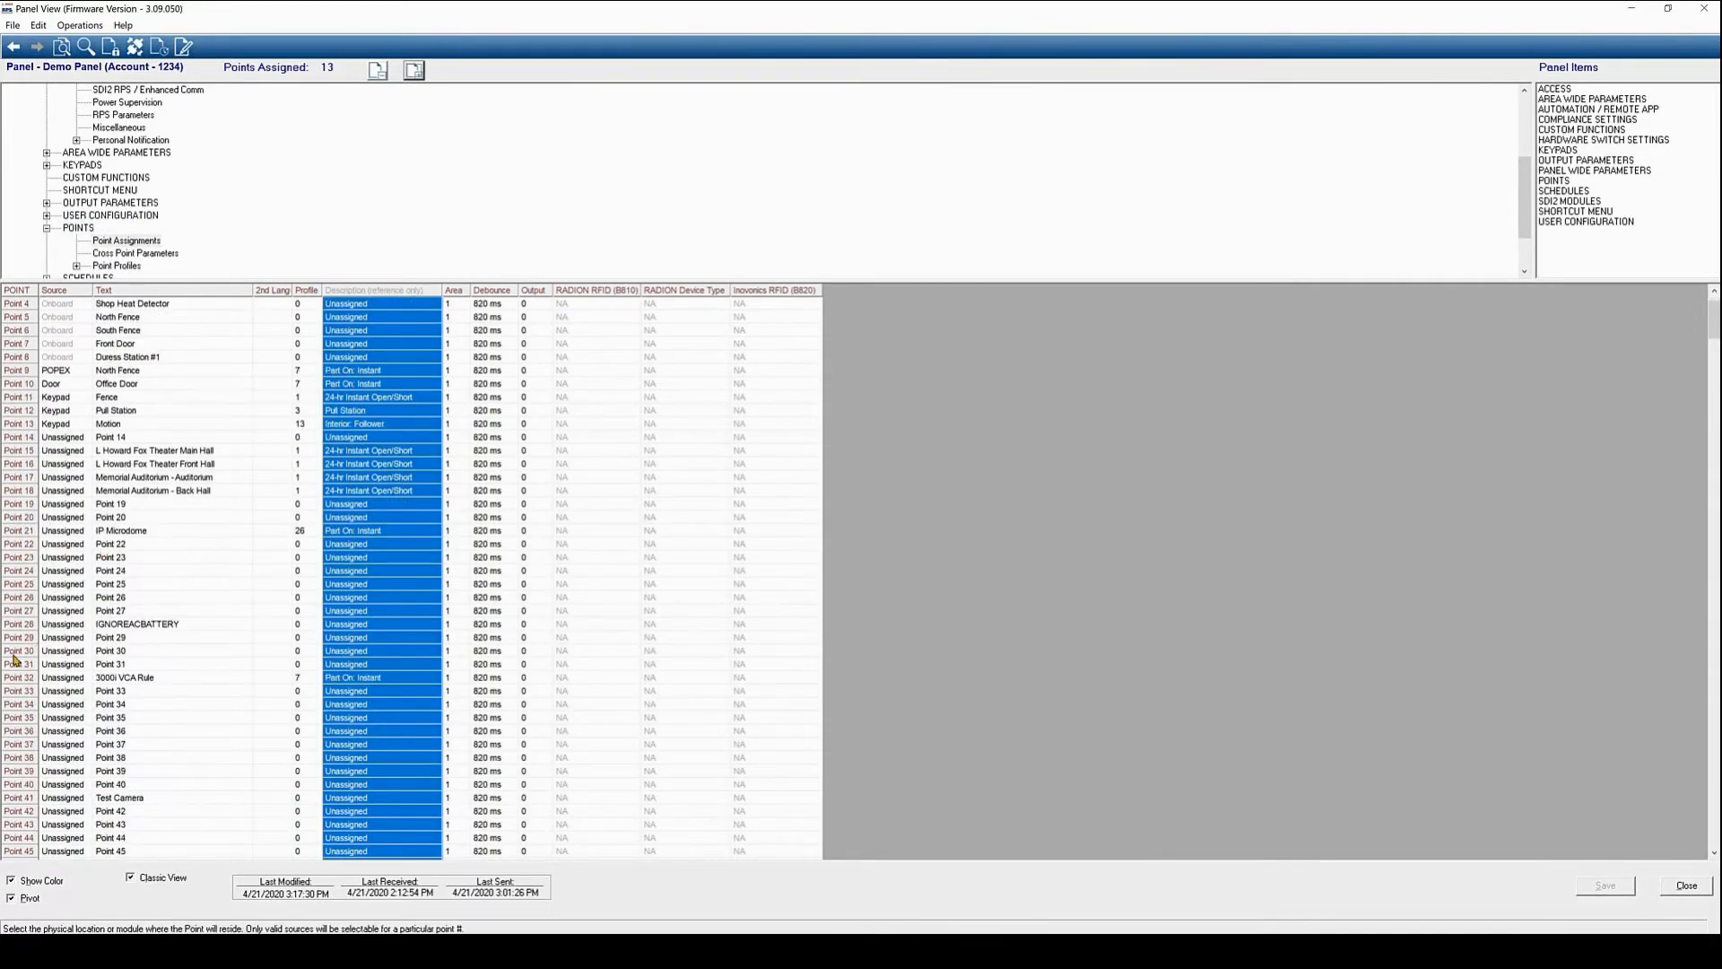
pyautogui.doubleClick(67, 666)
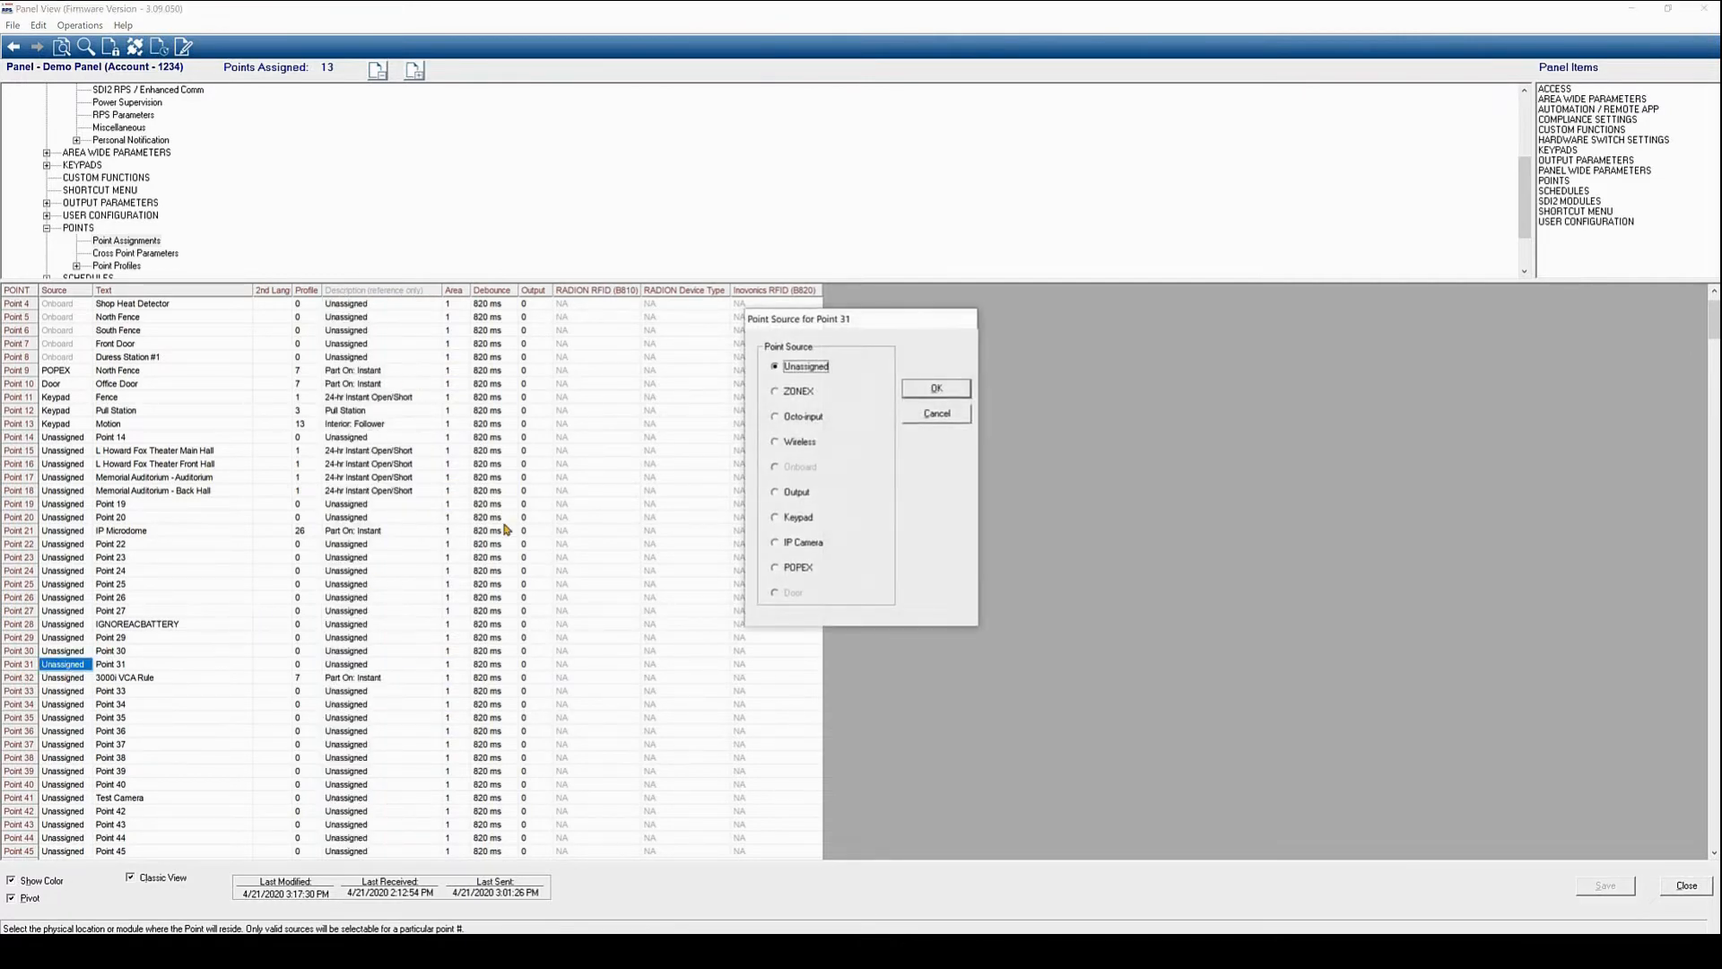
pyautogui.click(777, 543)
pyautogui.click(952, 389)
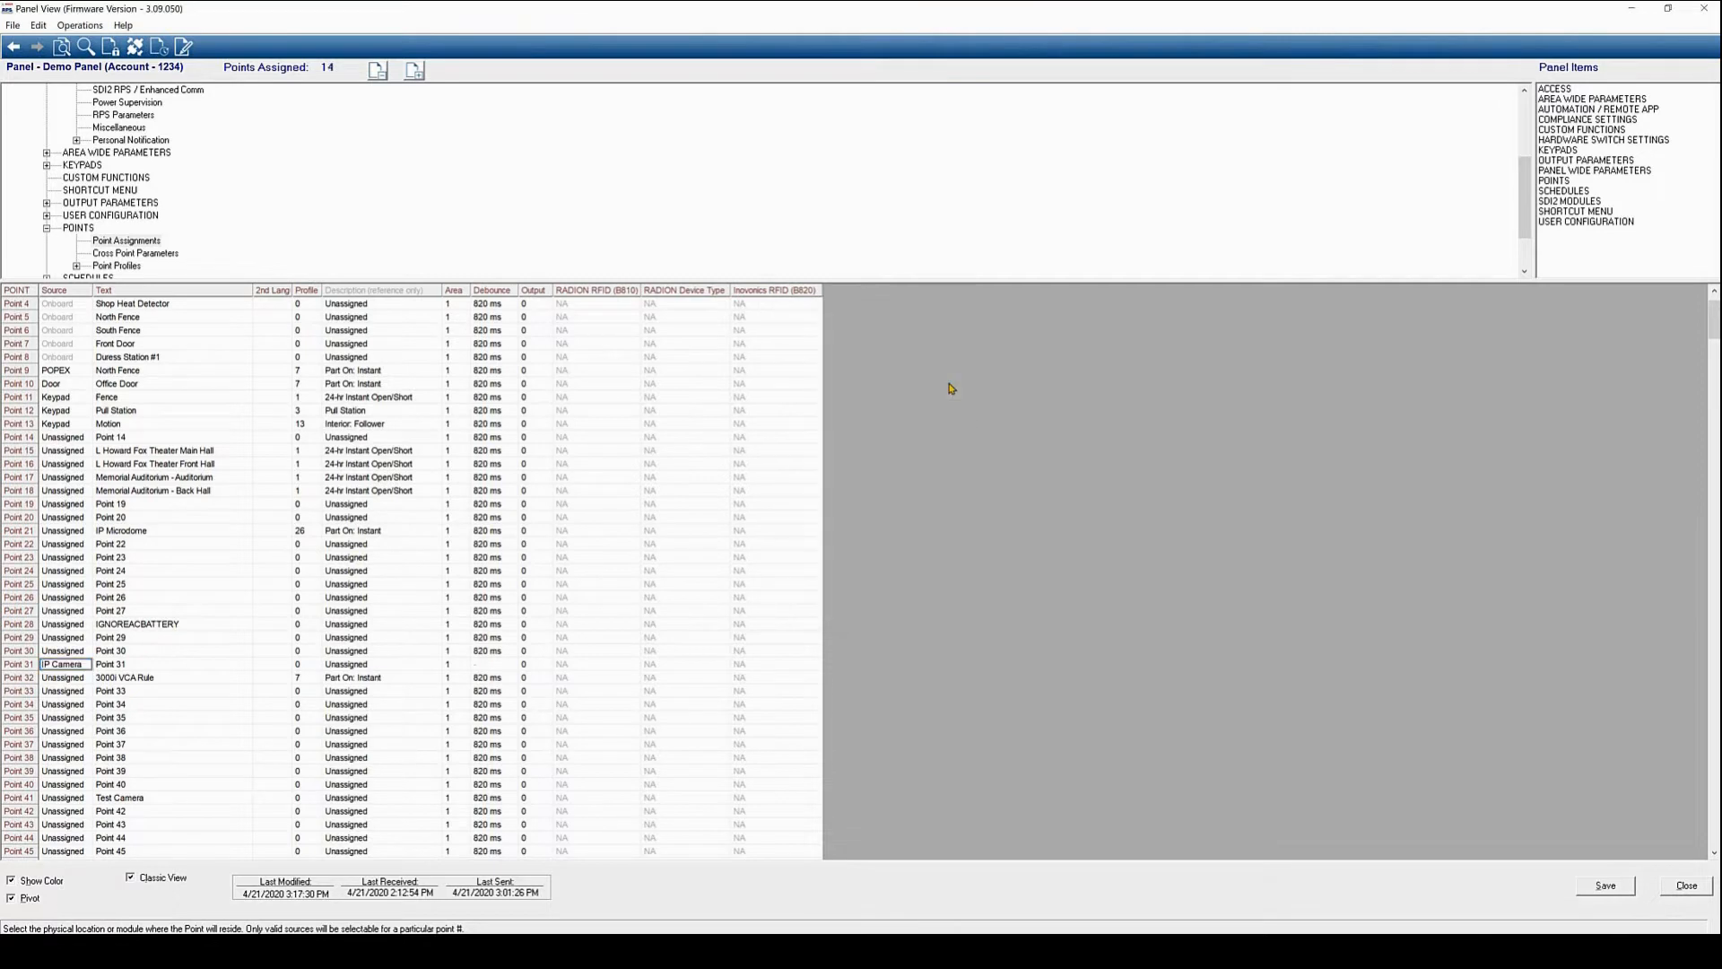
# Name Point 31 'Front Door VCA Alarm', give it profile 7, and save
pyautogui.doubleClick(124, 664)
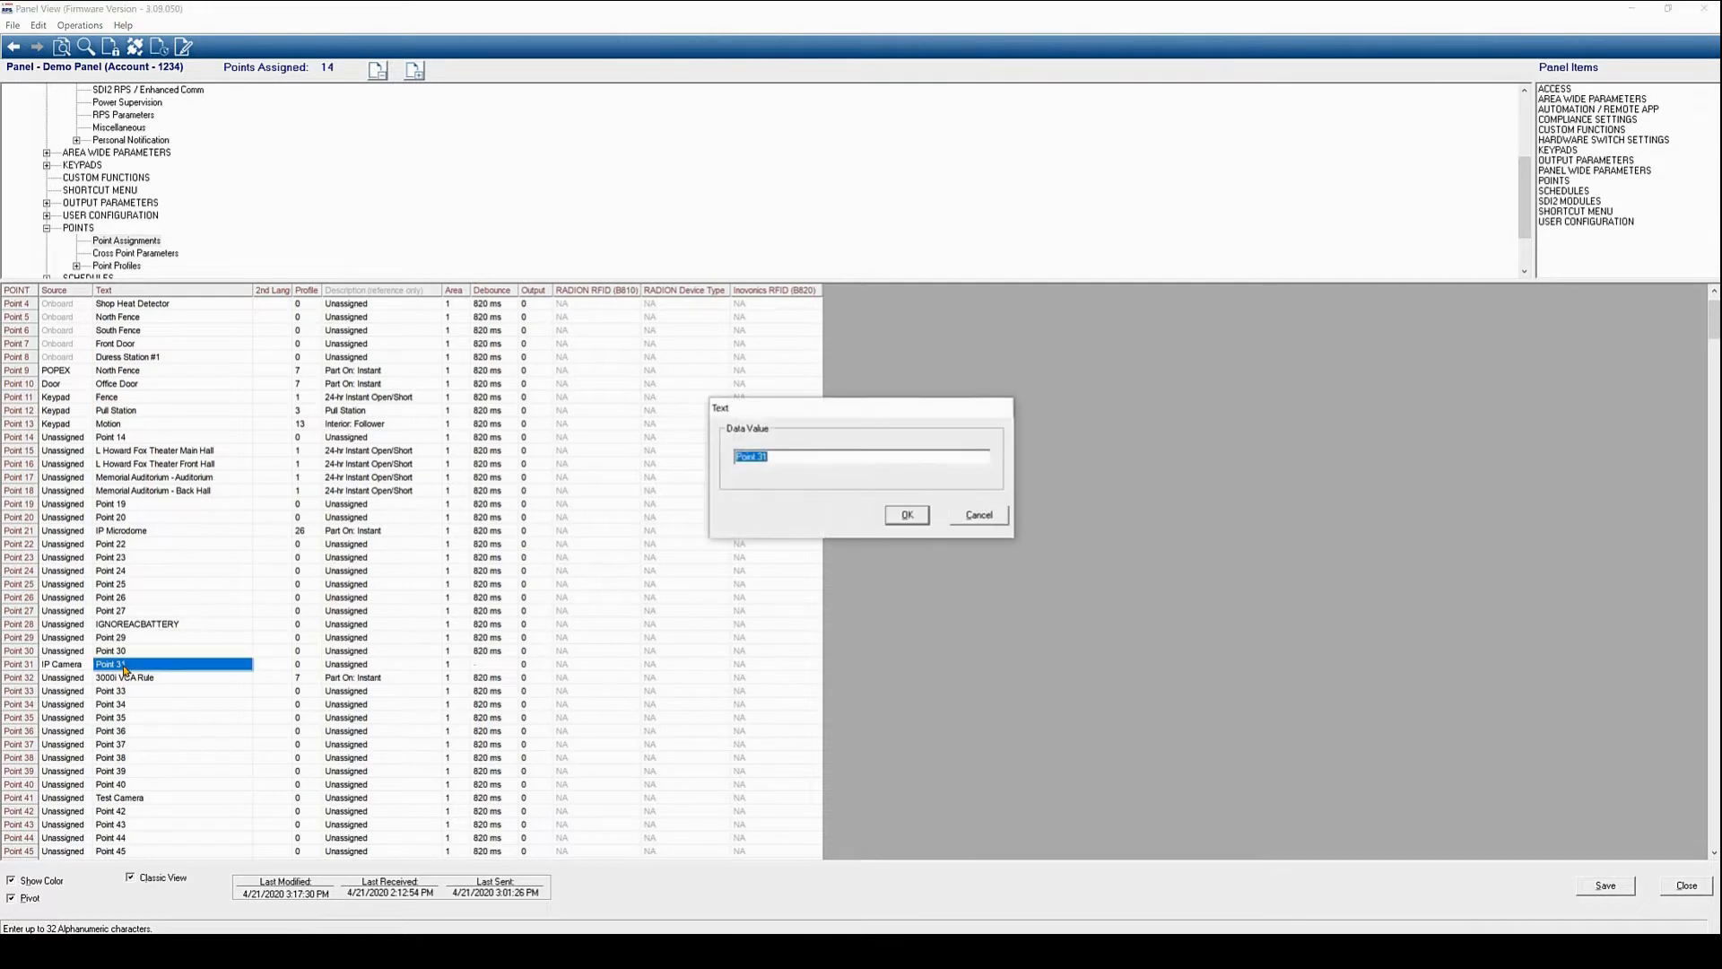
pyautogui.write('Fi')
pyautogui.write('ont D')
pyautogui.write('oor')
pyautogui.write(' VCA R')
pyautogui.press('BackSpace')
pyautogui.write('Alarm')
pyautogui.click(904, 517)
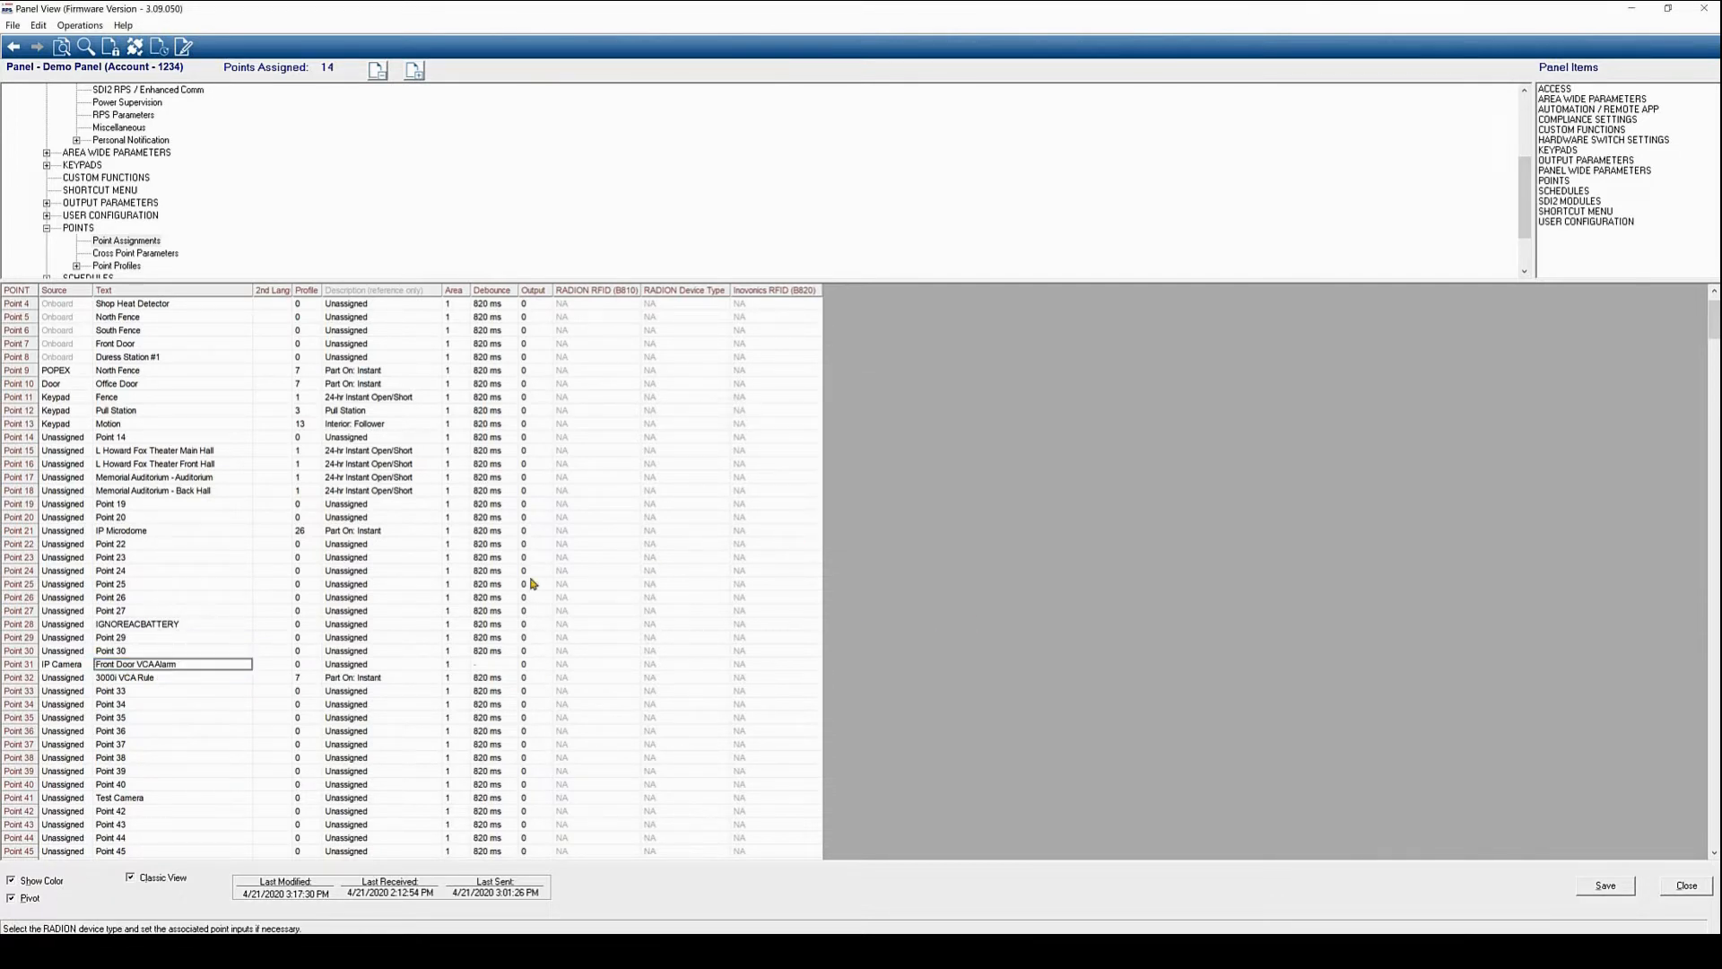
pyautogui.doubleClick(314, 664)
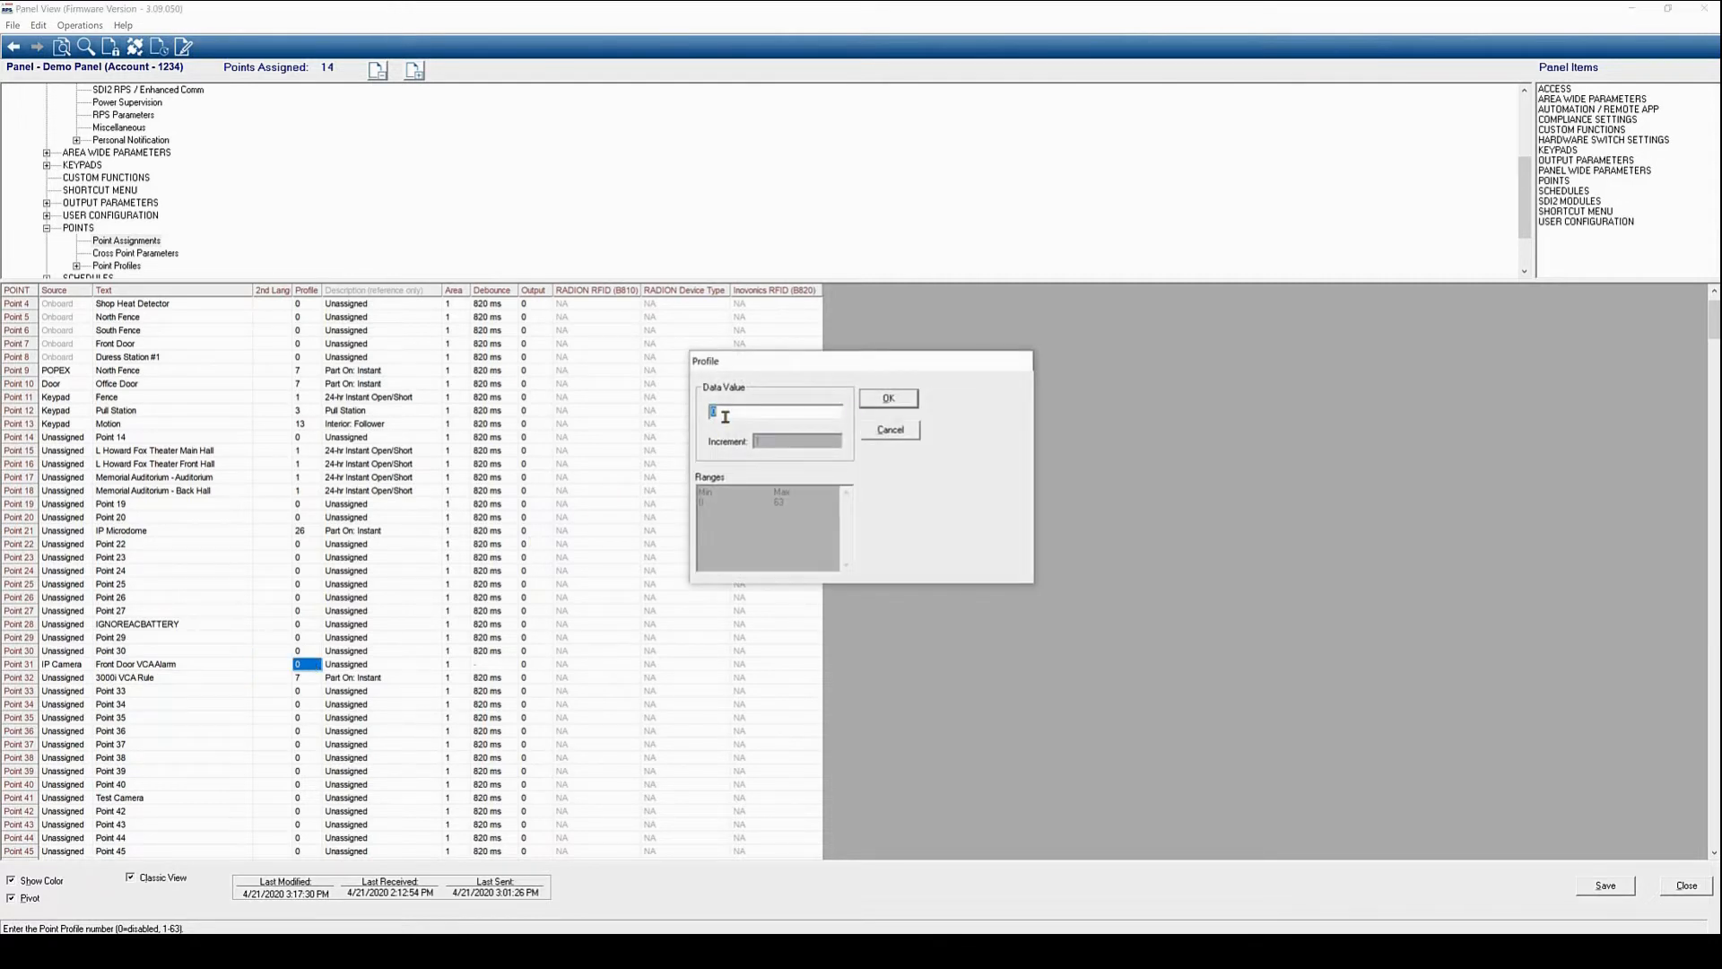
pyautogui.click(887, 398)
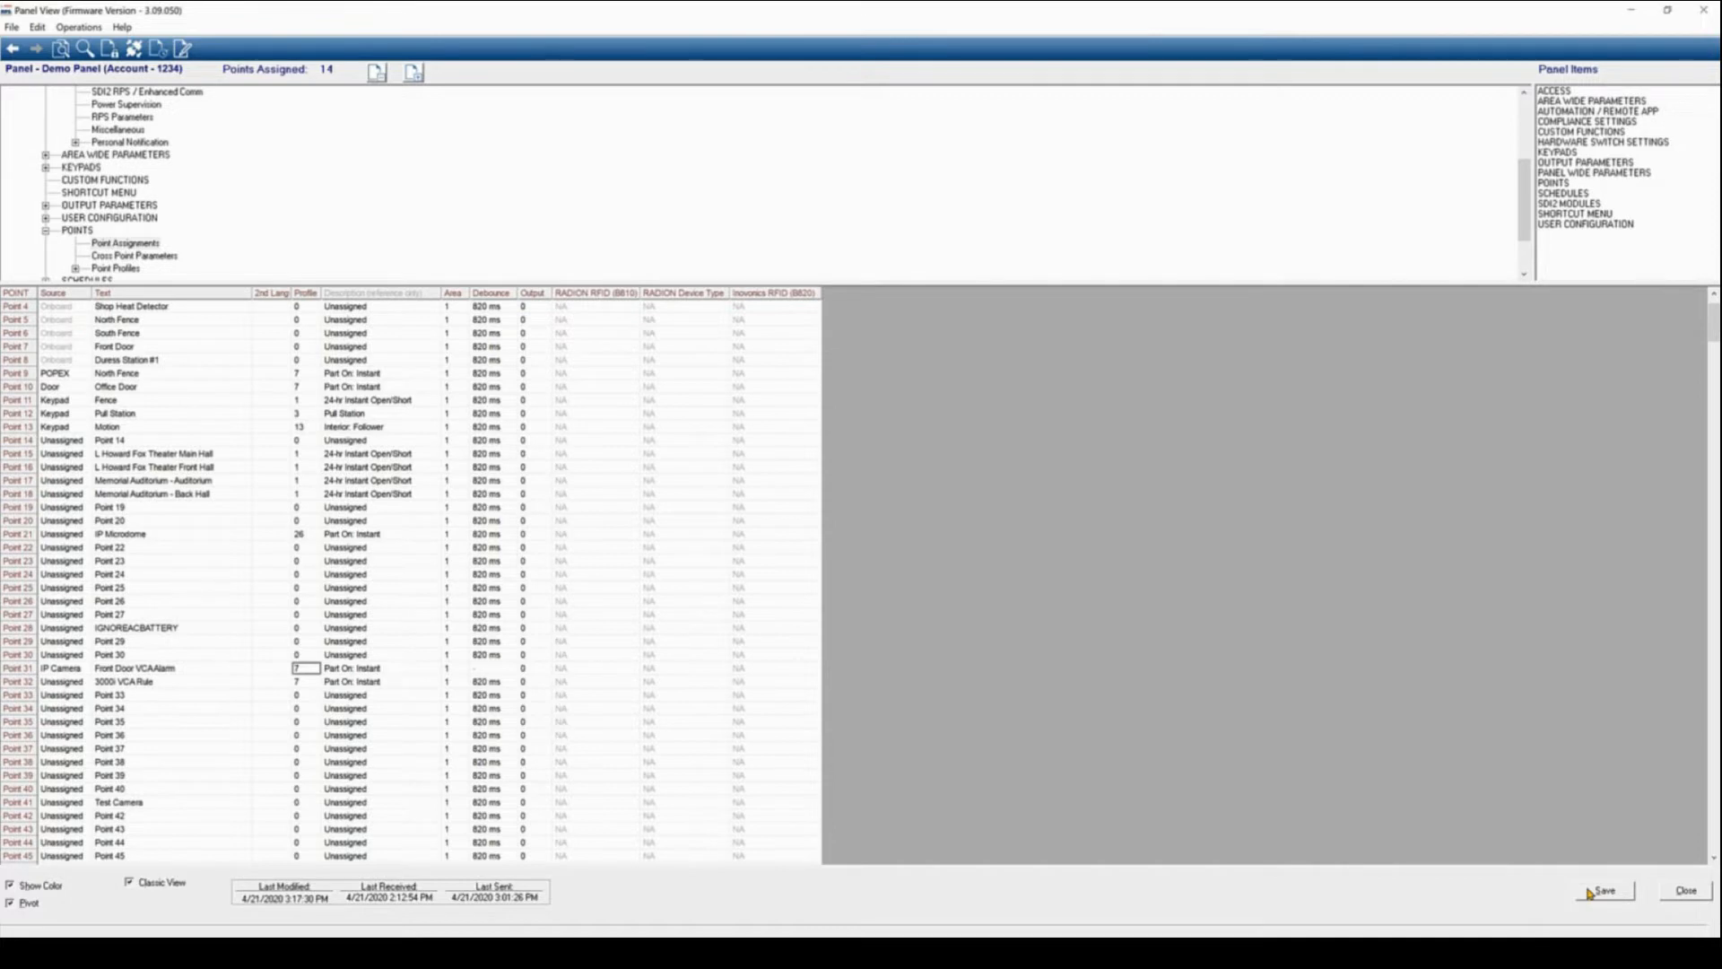
pyautogui.click(1605, 886)
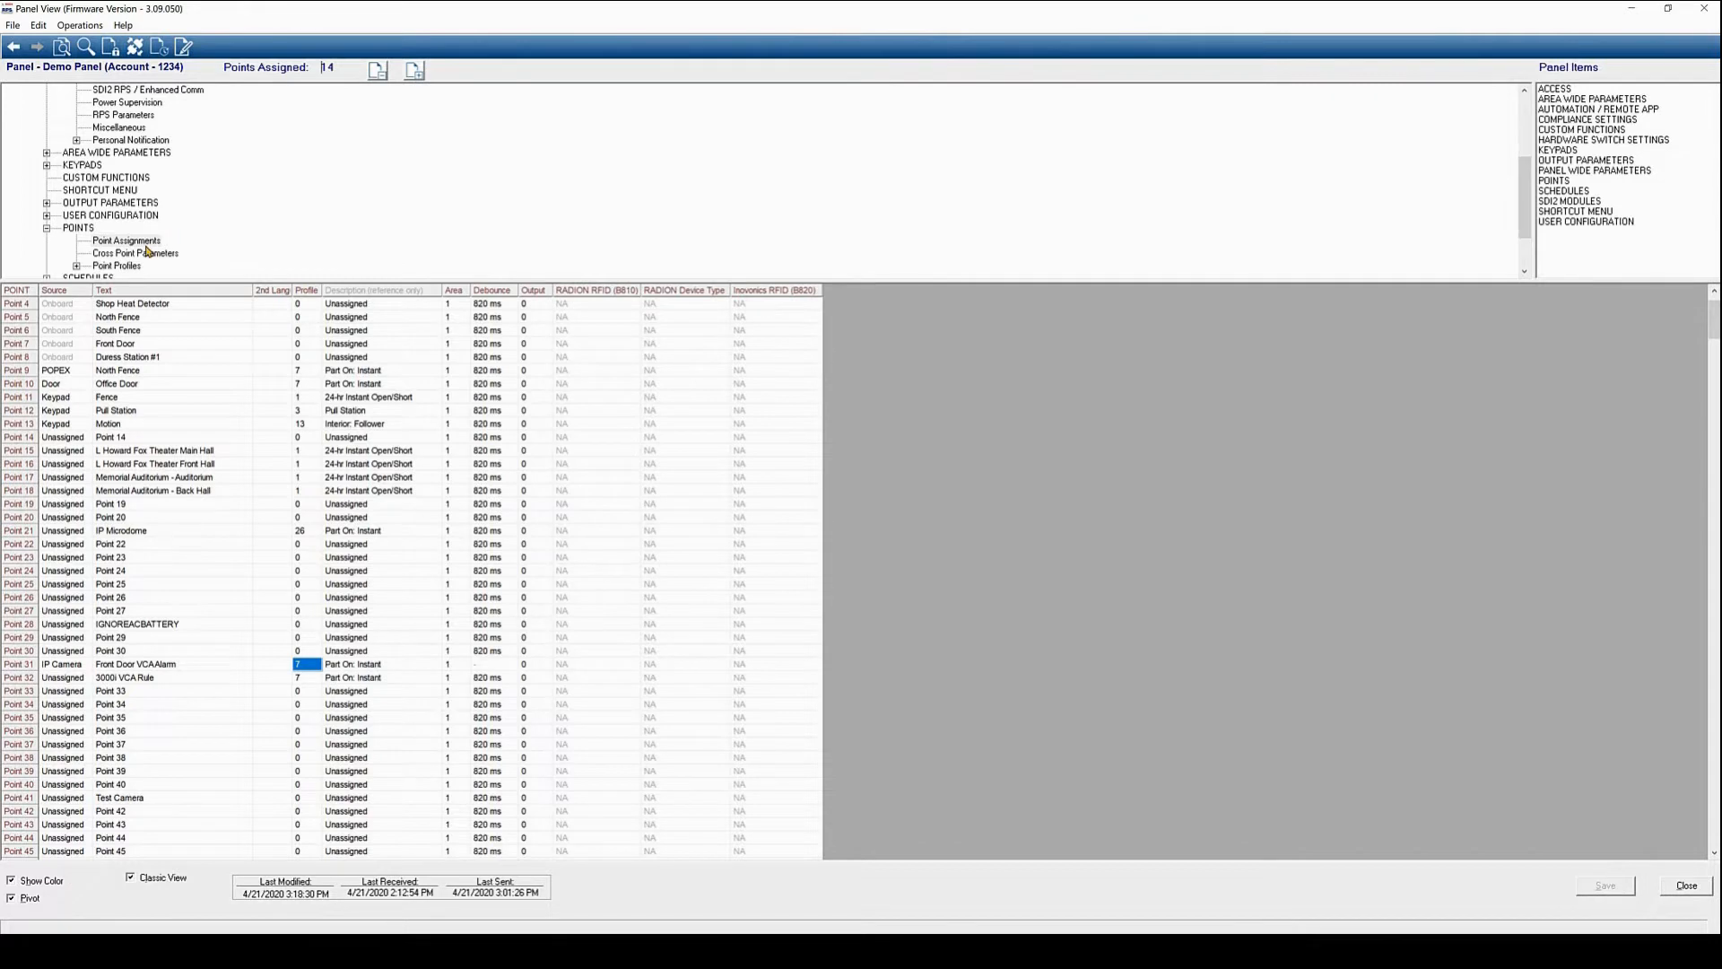
# In Area Wide Outputs, enter output 31 for Area 1's Area Armed
pyautogui.click(129, 204)
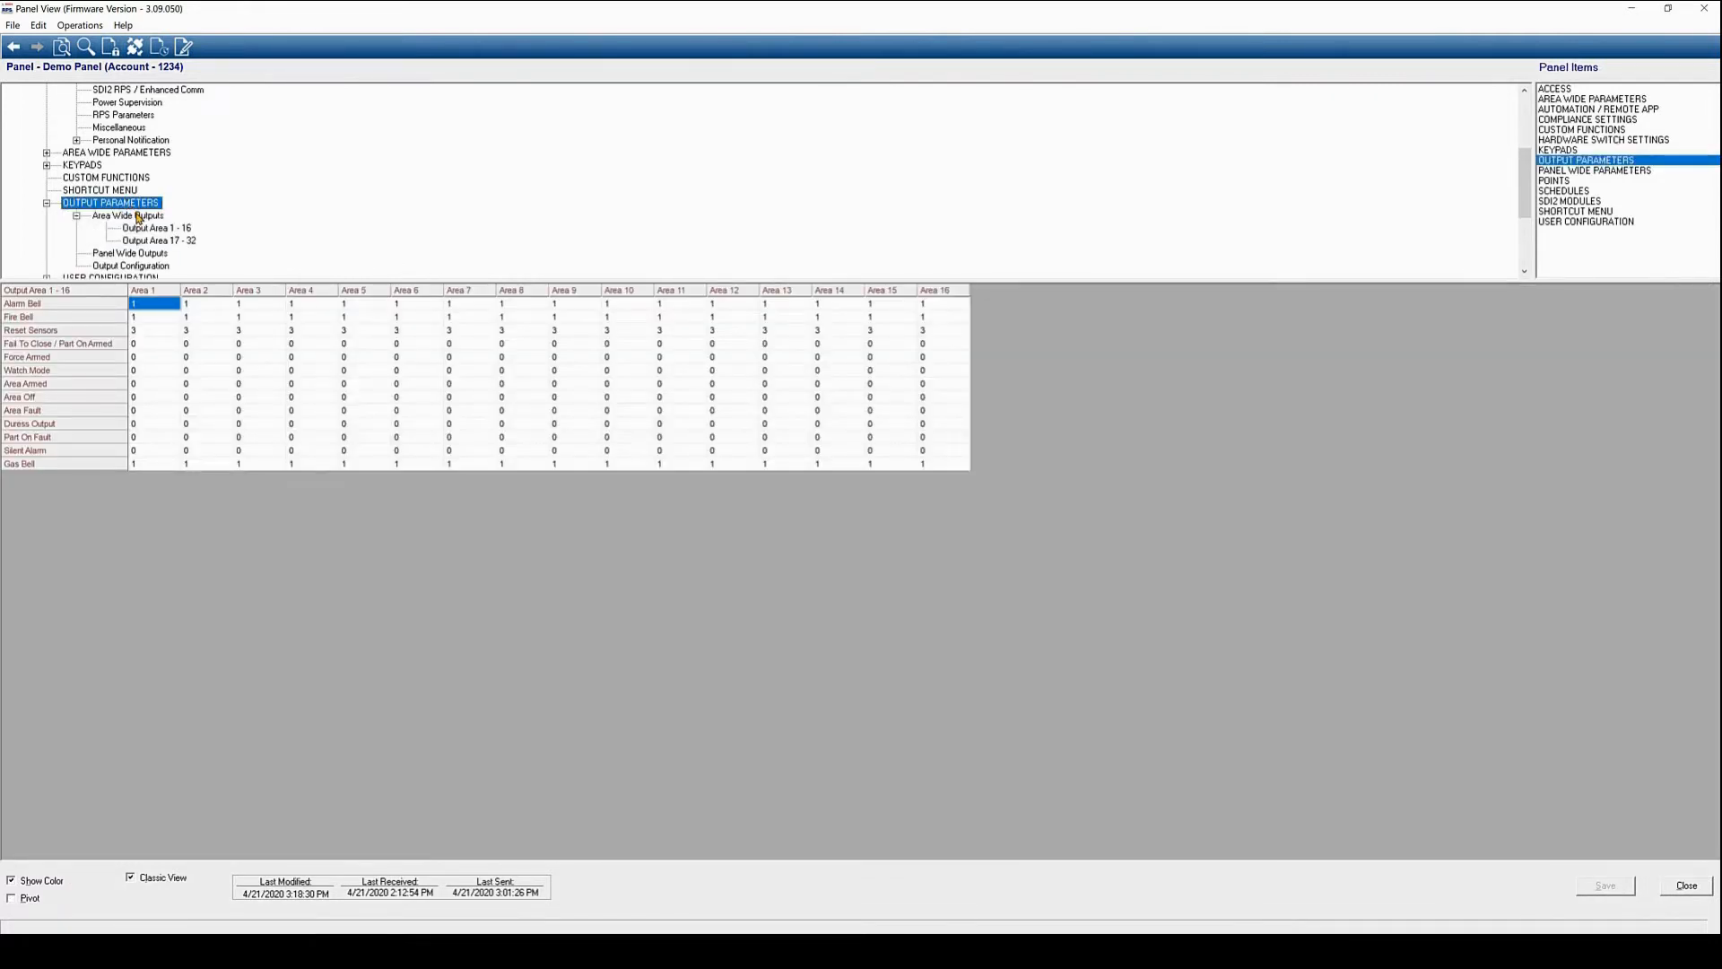
pyautogui.click(135, 216)
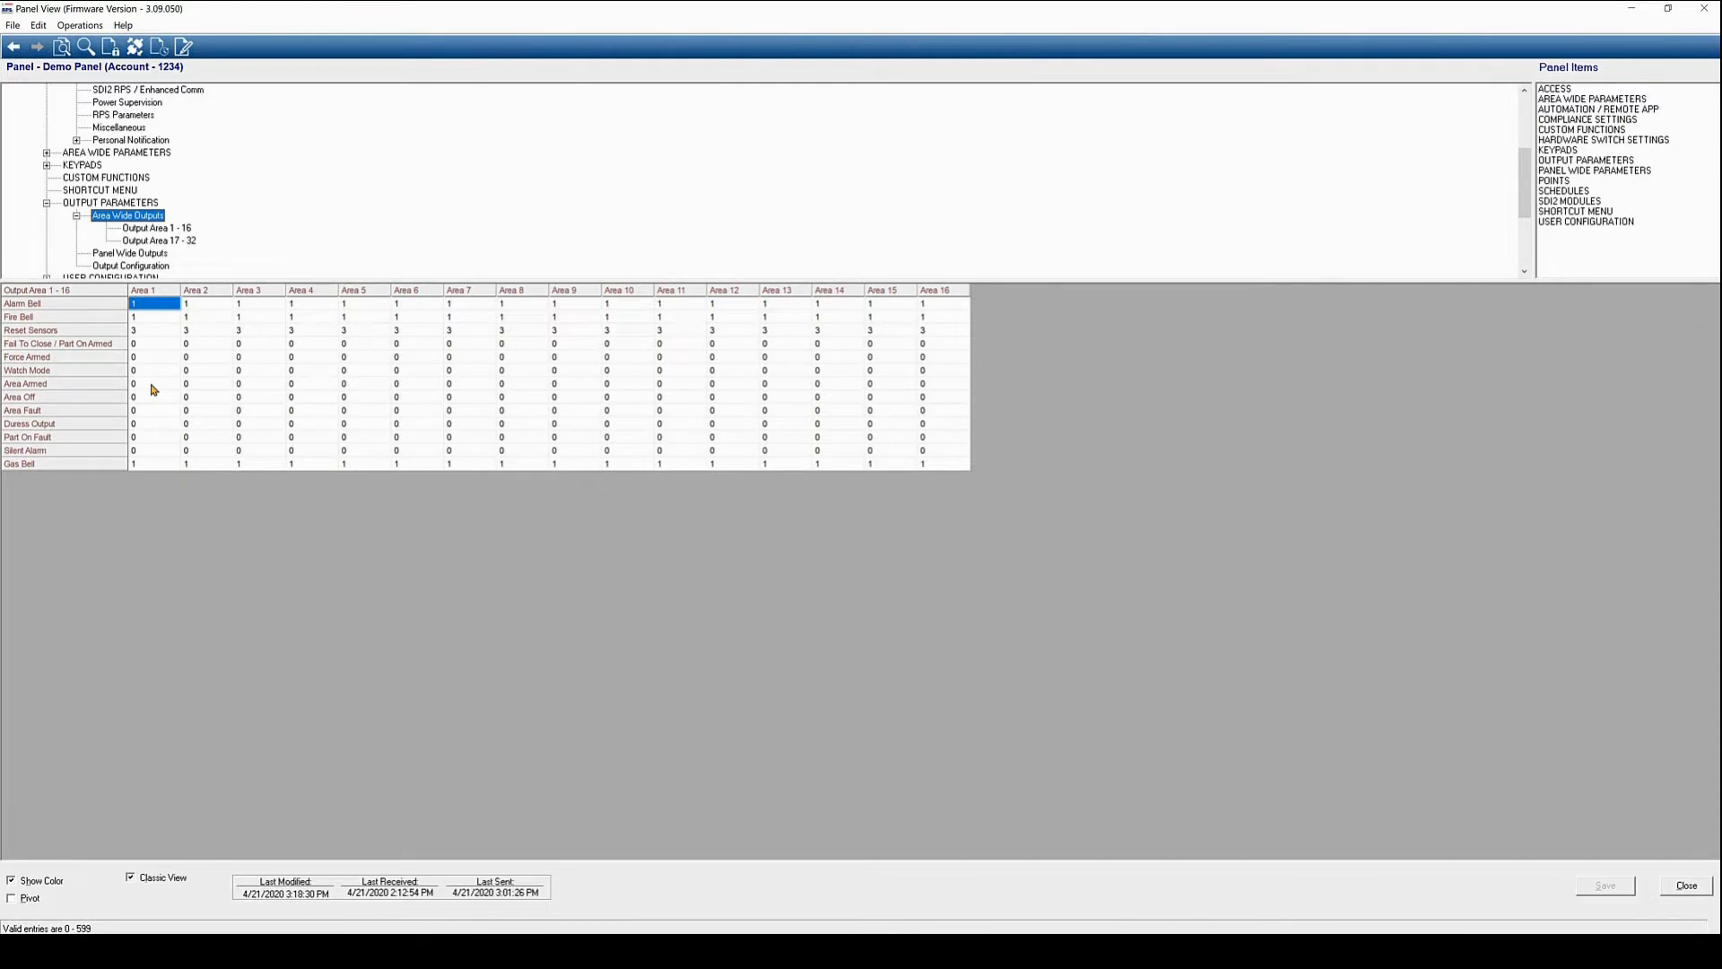
pyautogui.doubleClick(152, 389)
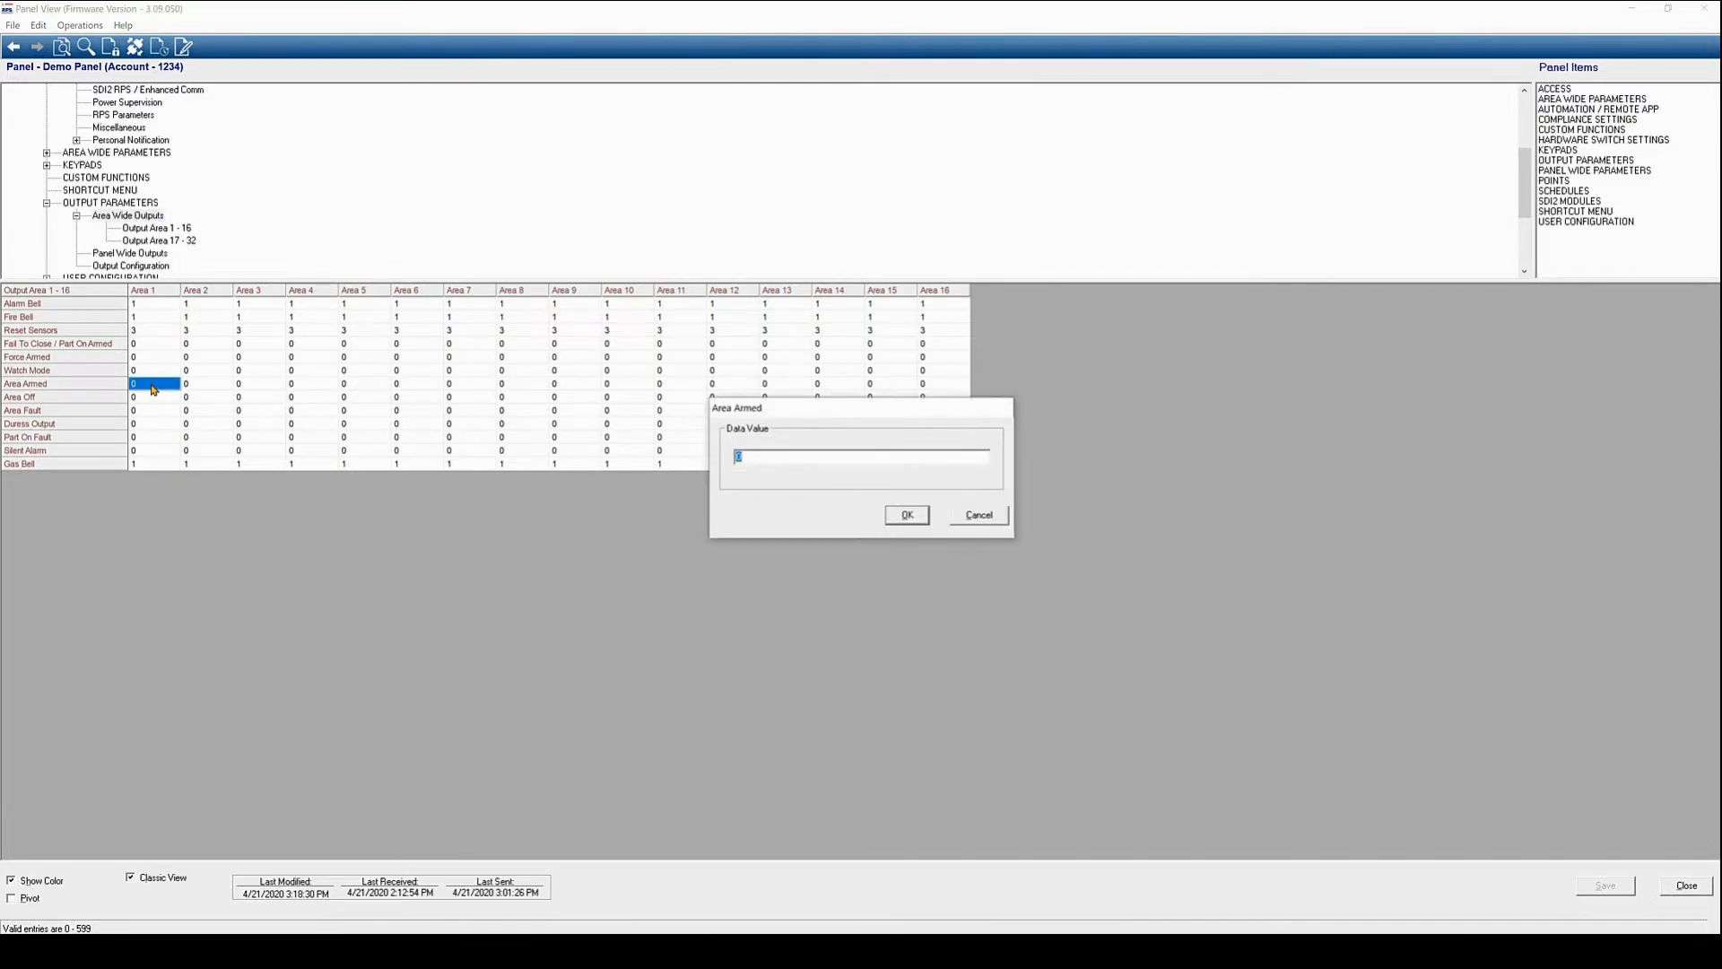
pyautogui.click(1292, 949)
pyautogui.write('31')
pyautogui.click(907, 515)
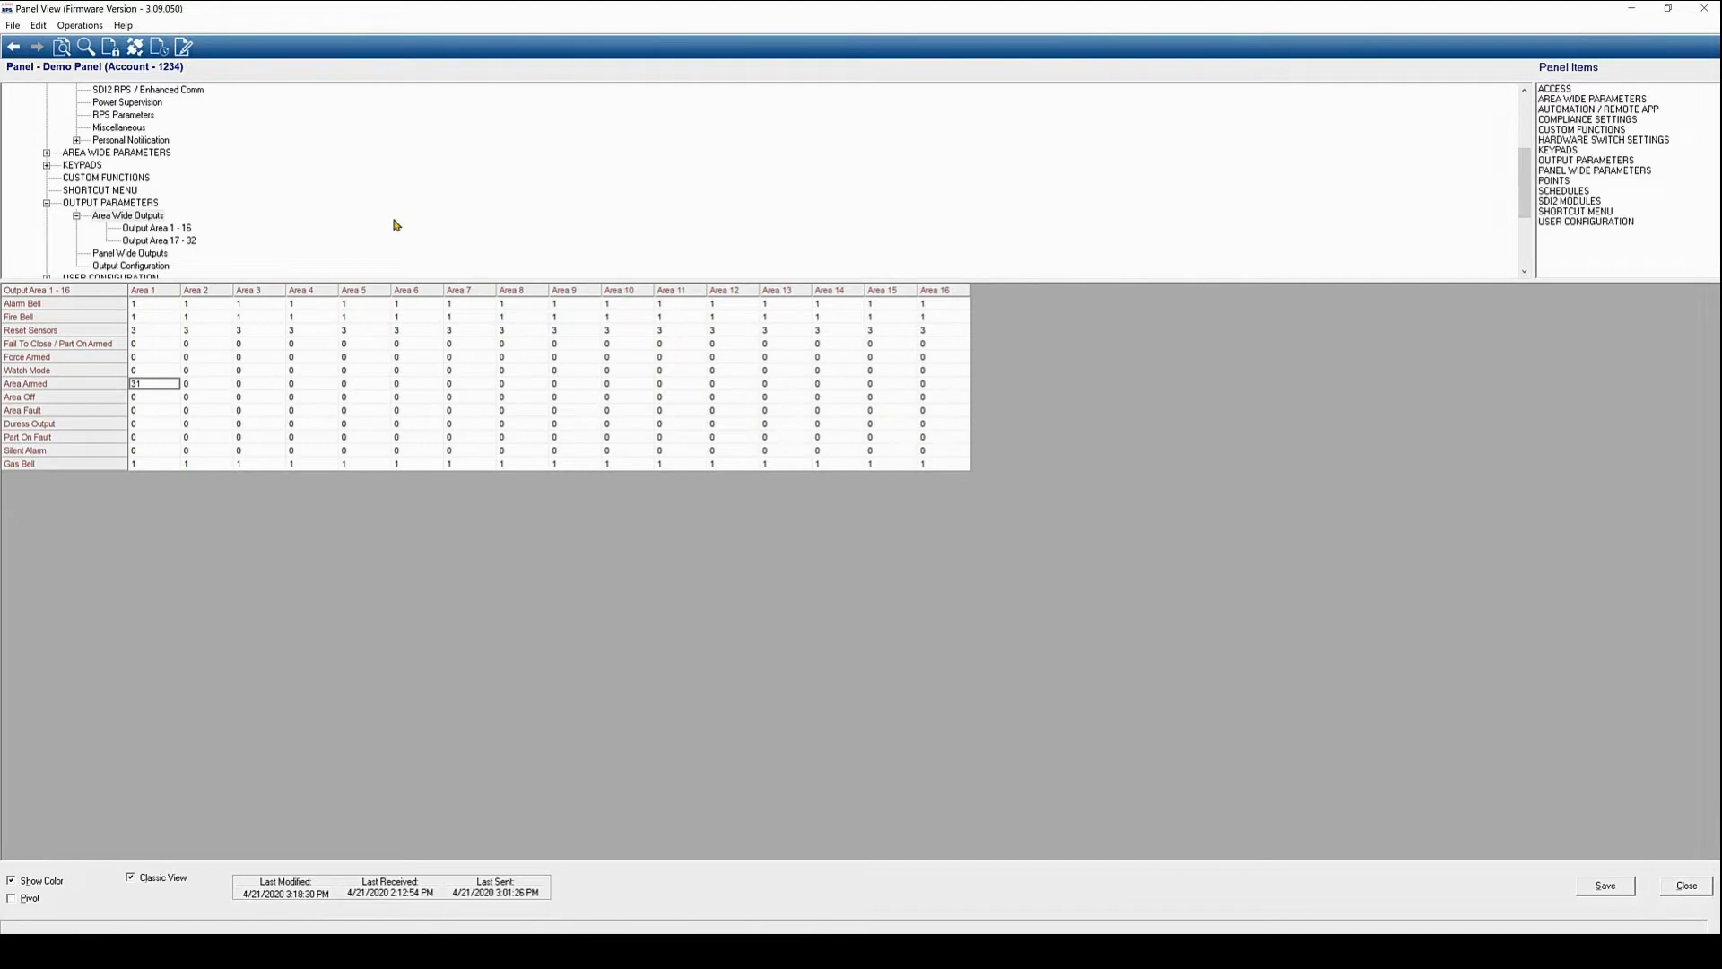
# In Output Configuration, set Output 31's source to IP Camera
pyautogui.click(121, 254)
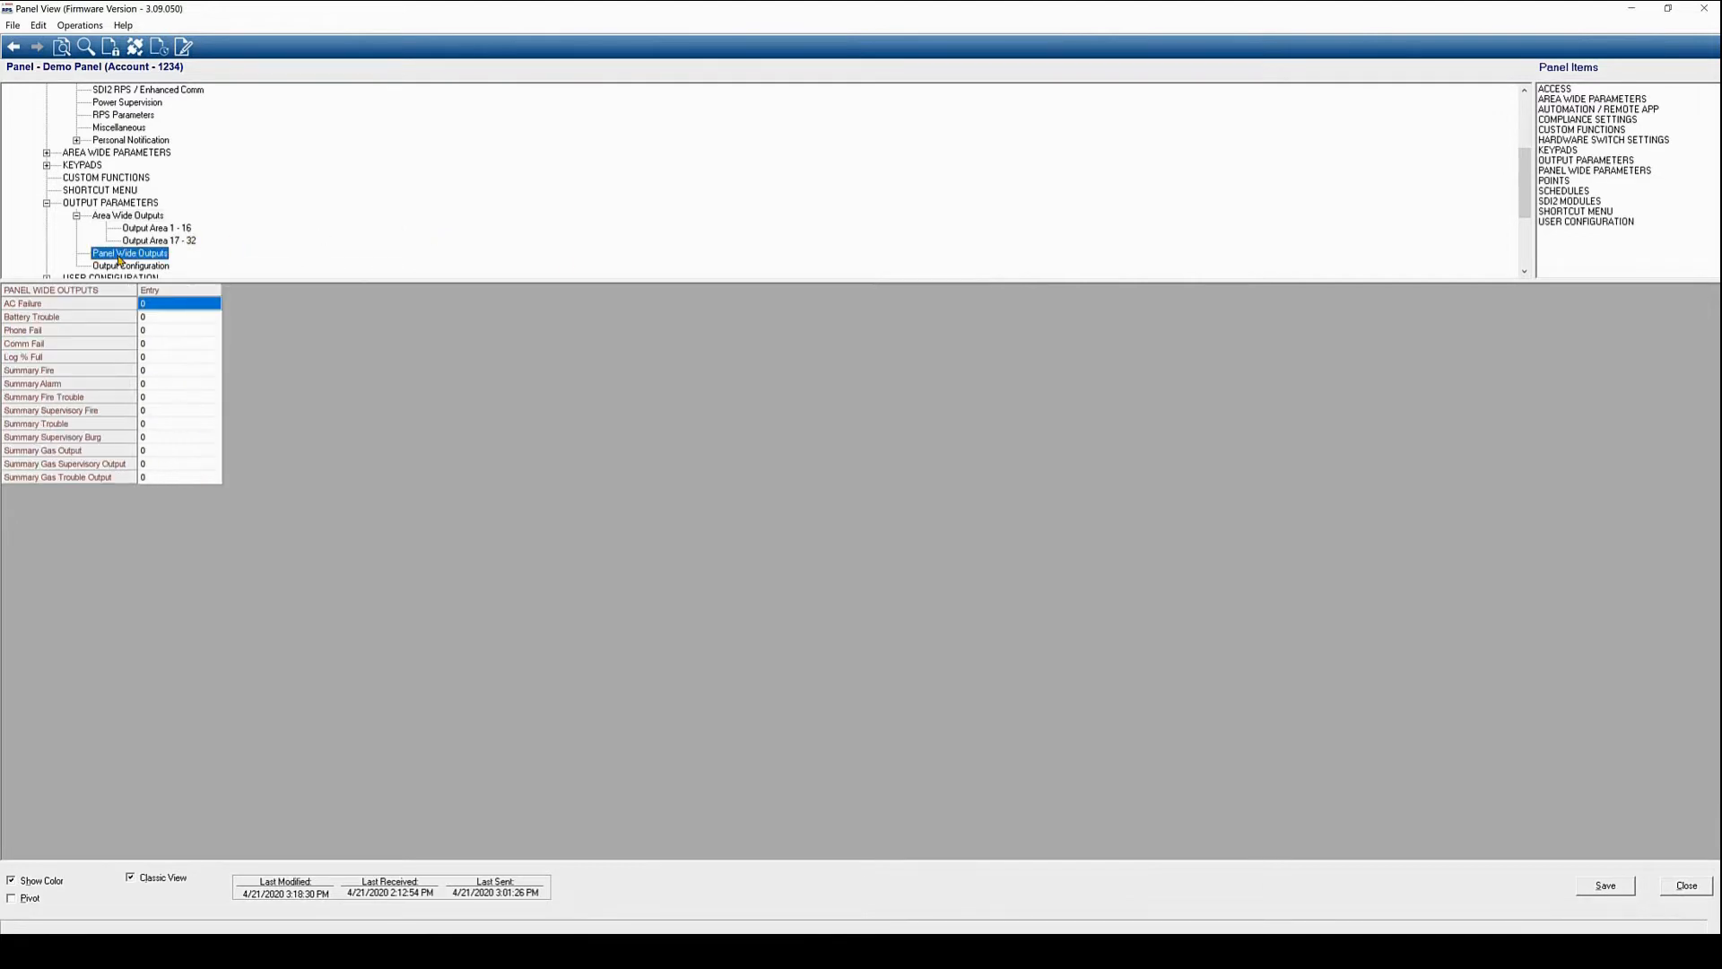
pyautogui.click(120, 266)
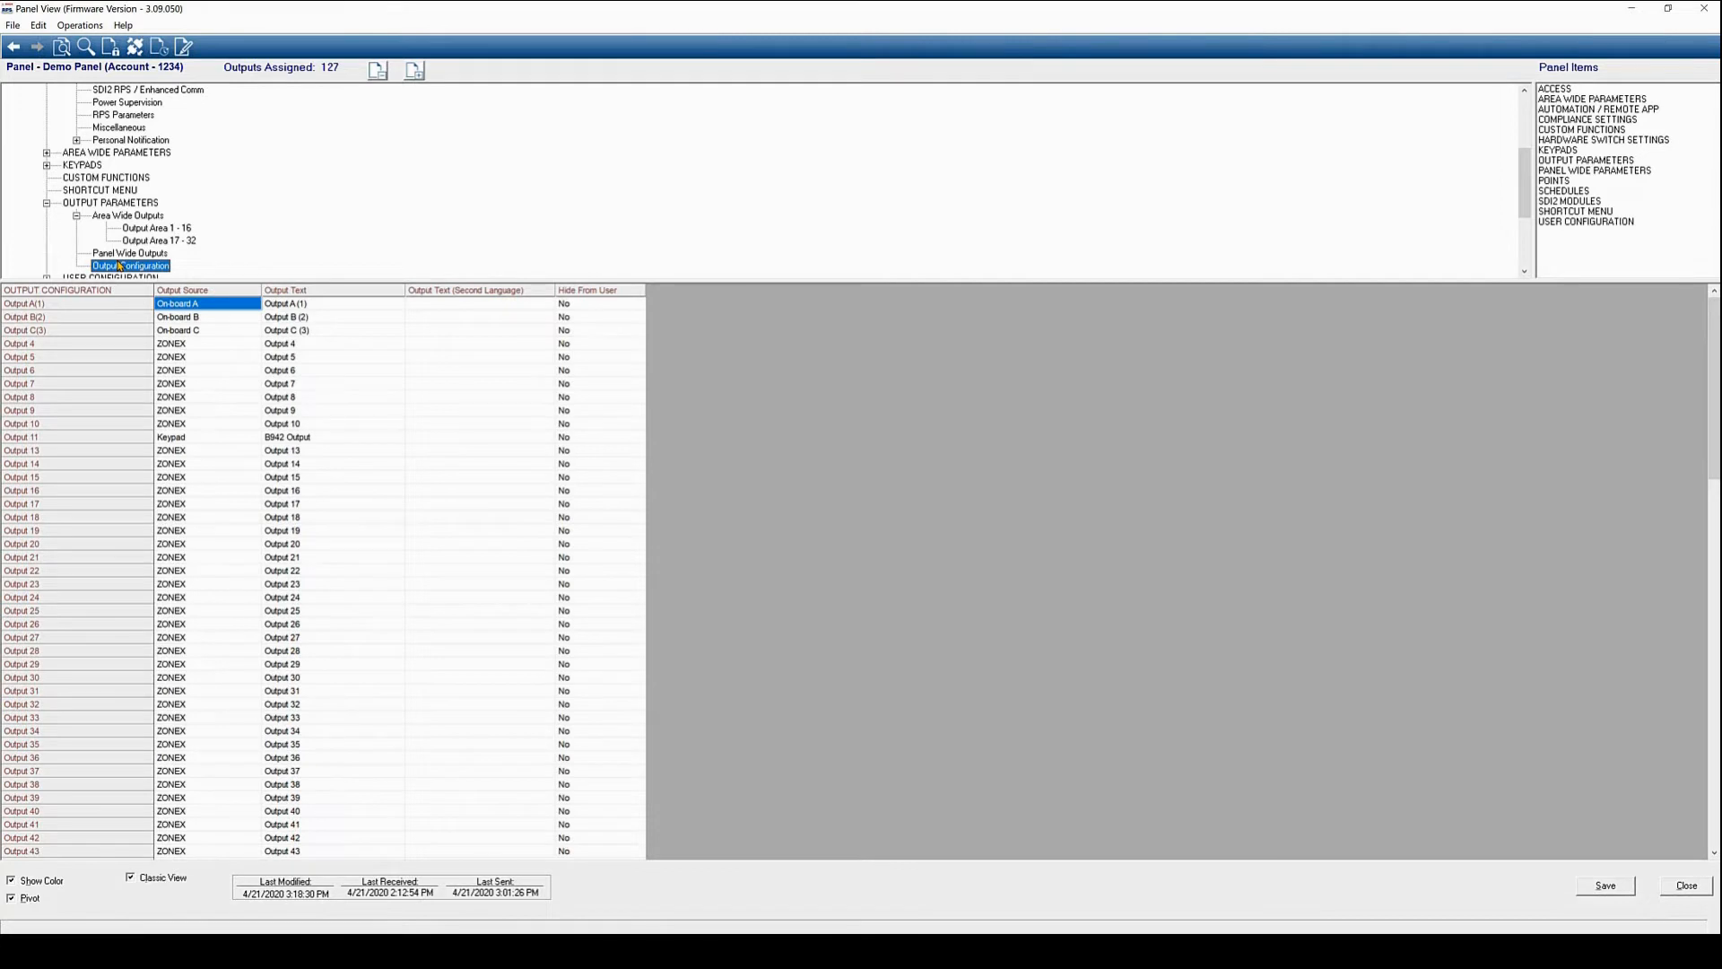
pyautogui.click(120, 254)
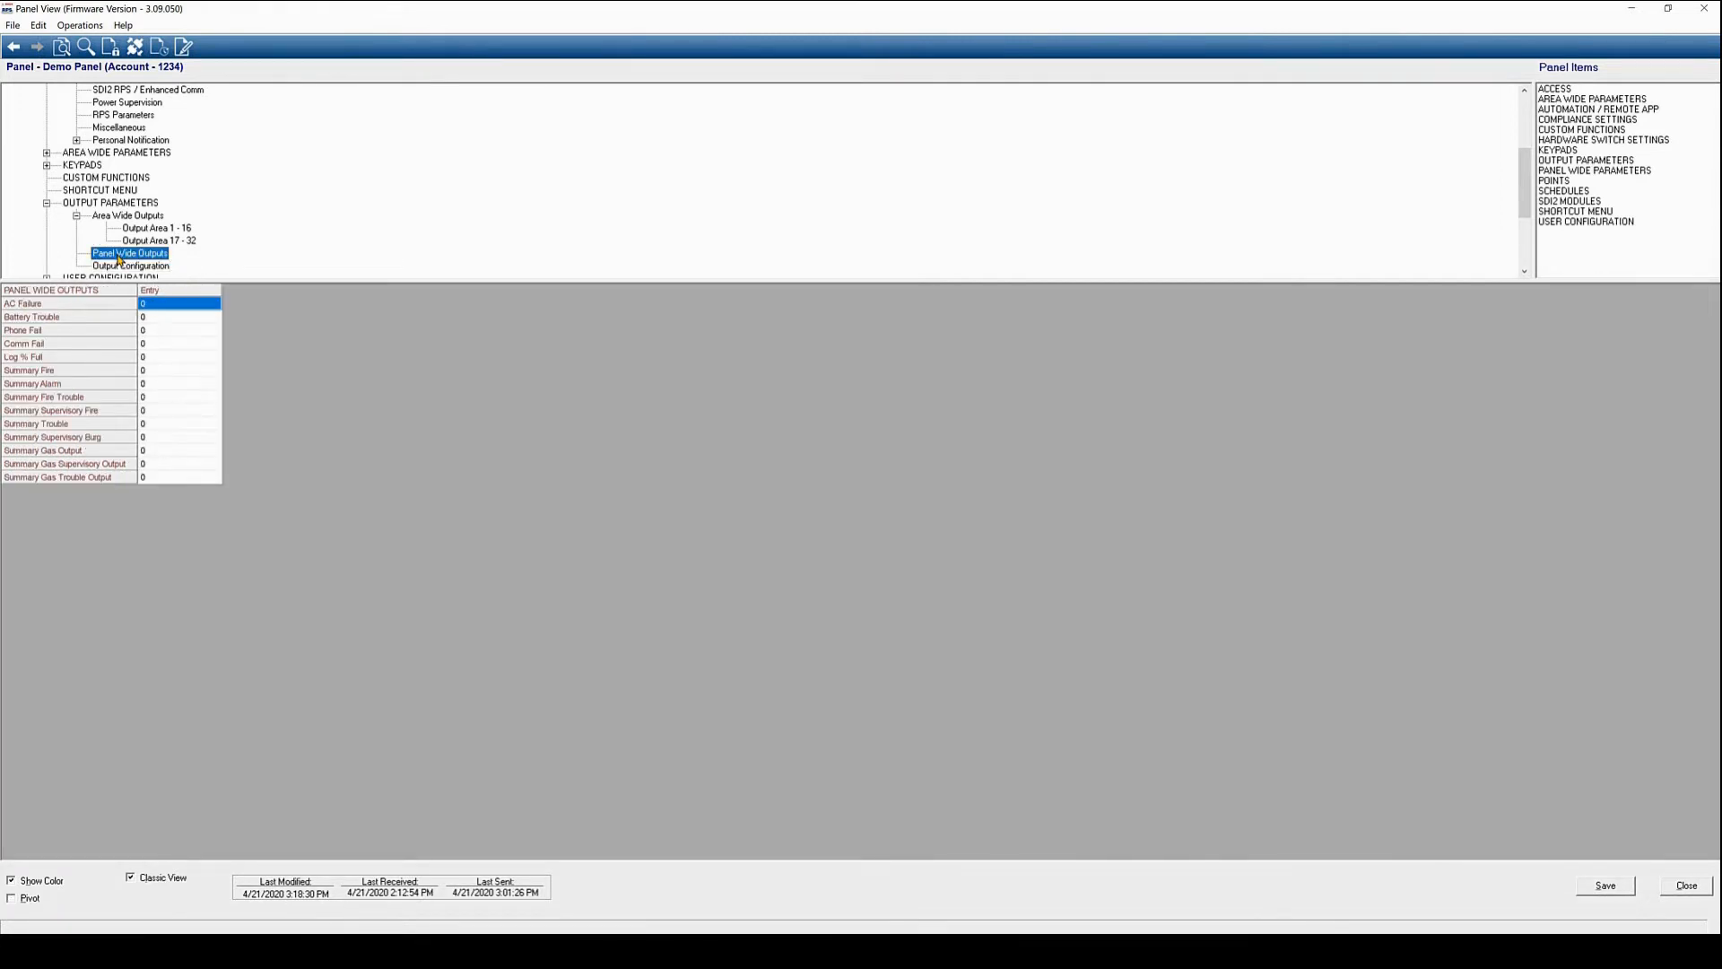
pyautogui.click(120, 267)
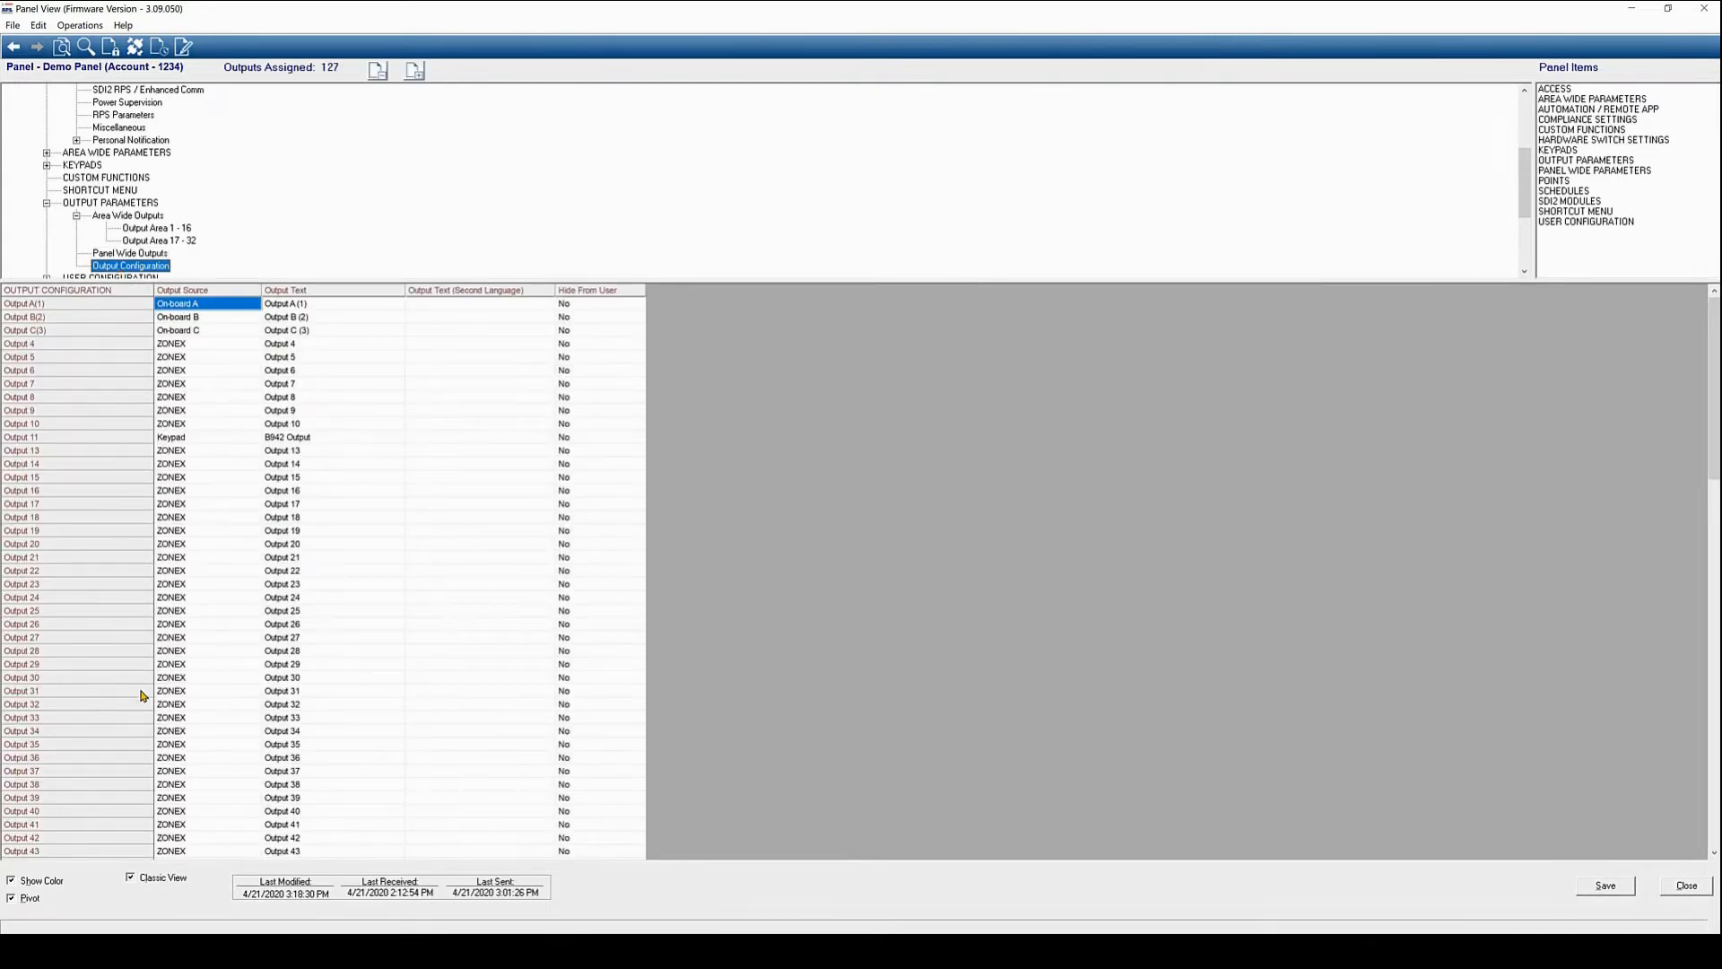
pyautogui.doubleClick(171, 691)
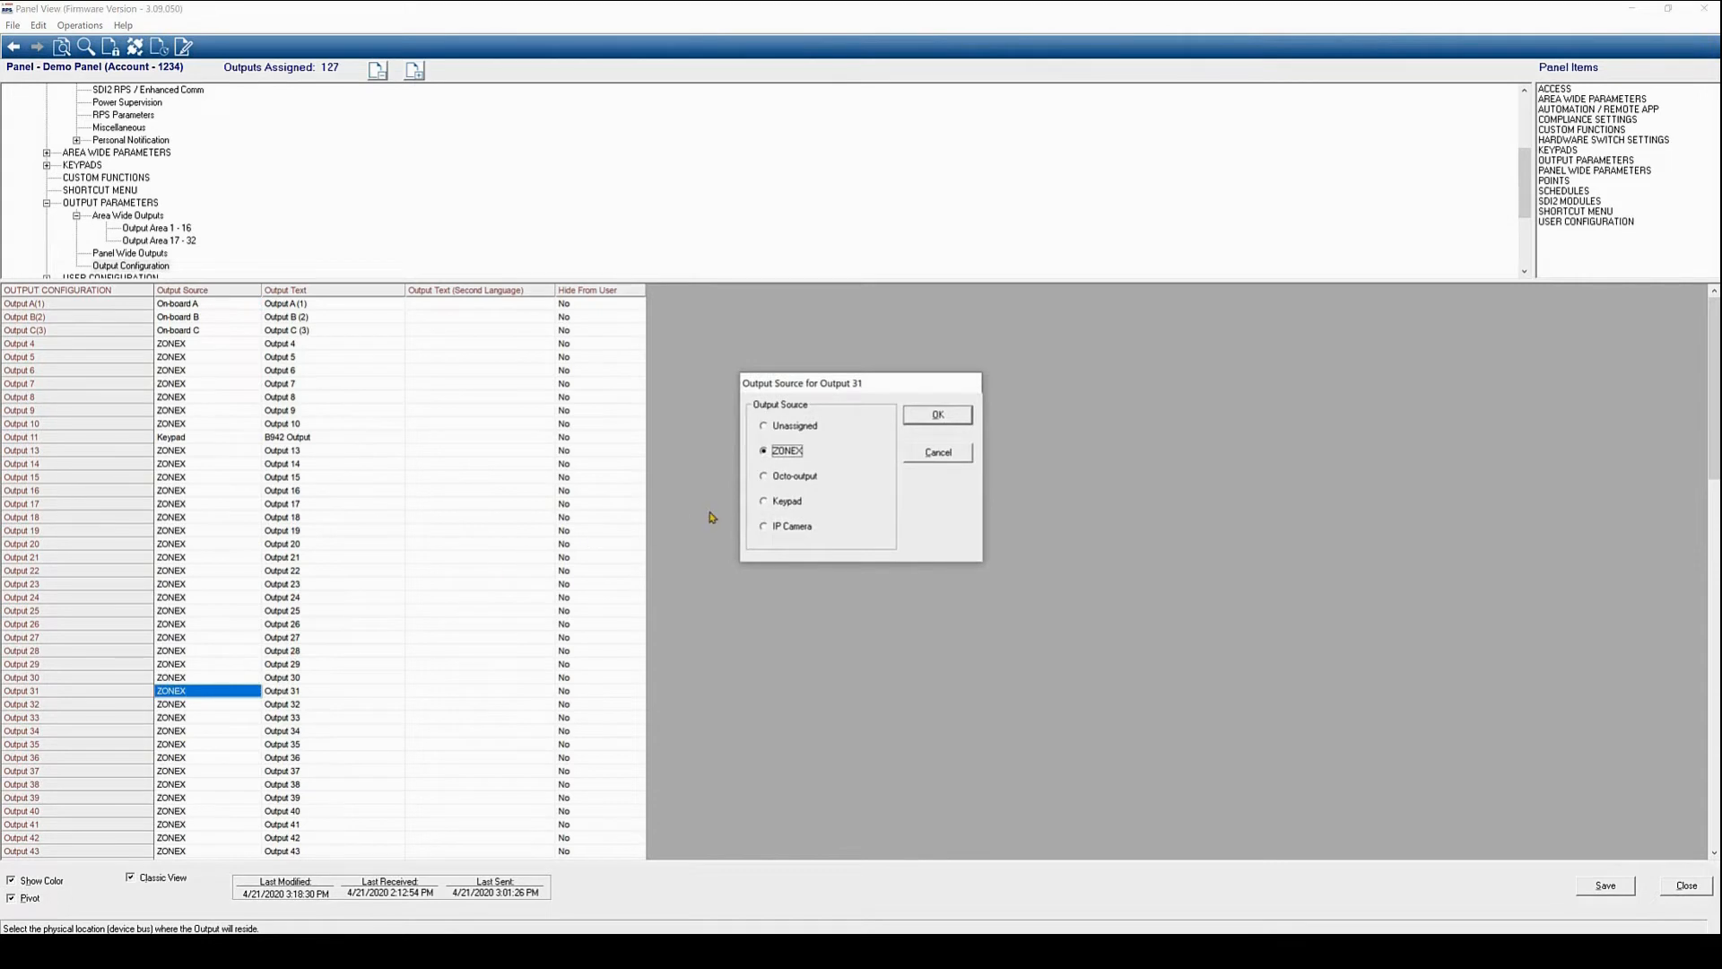
pyautogui.click(766, 527)
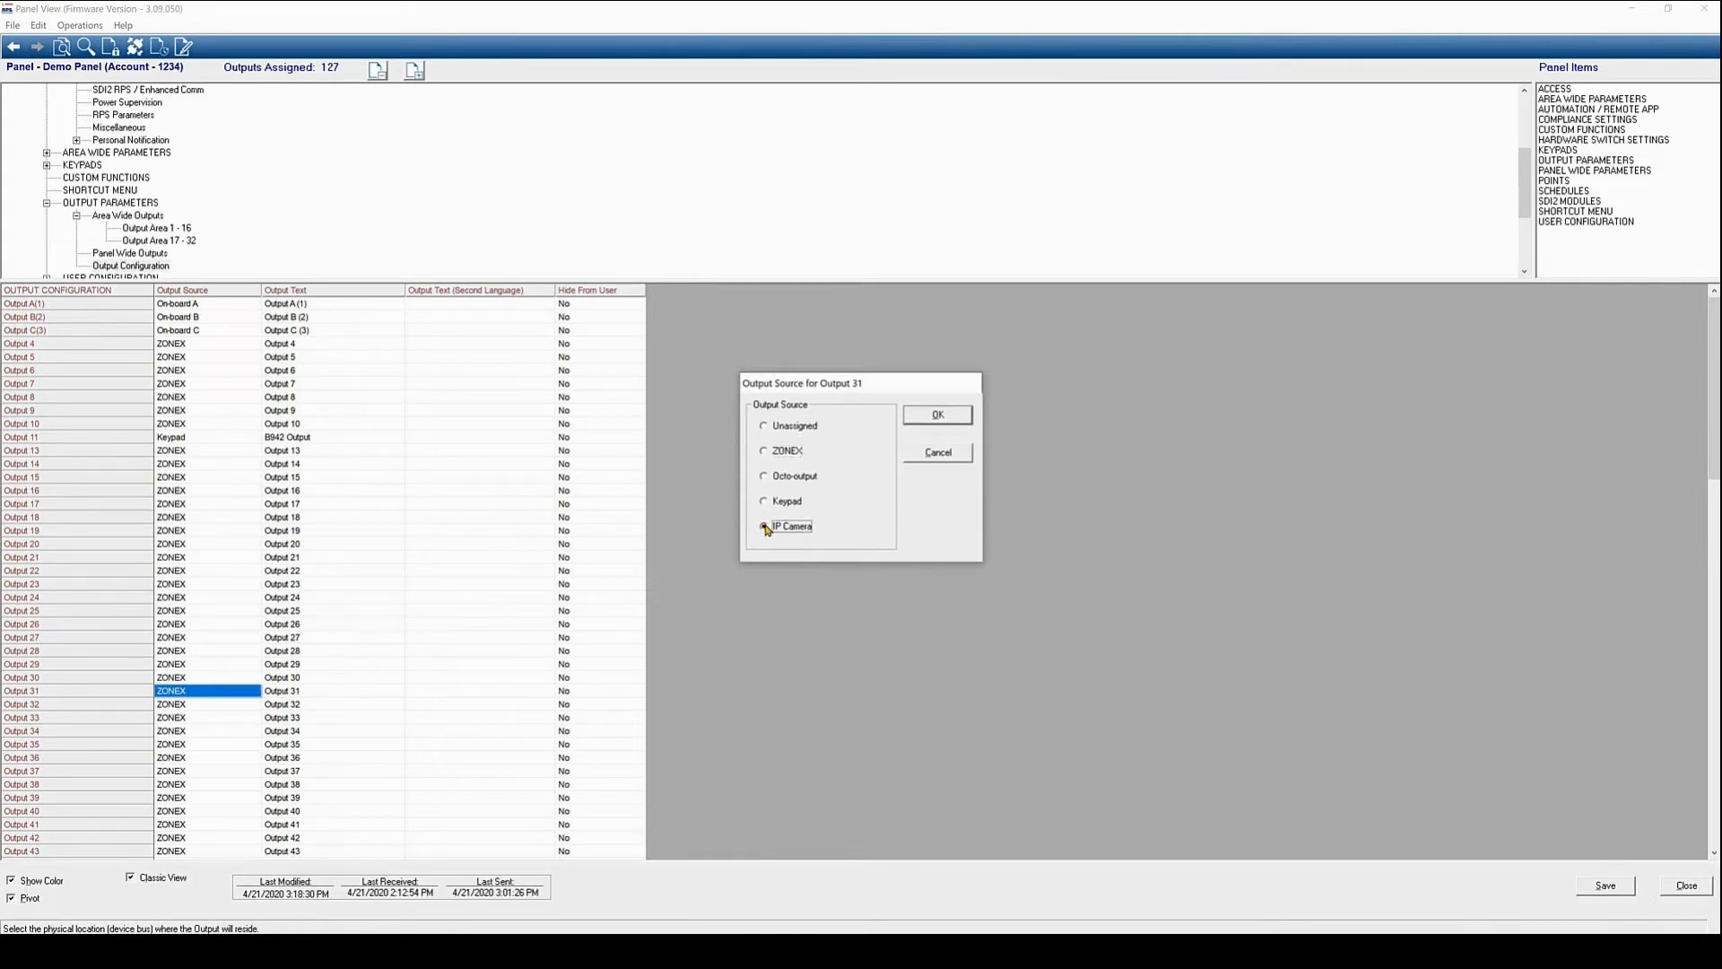
pyautogui.click(935, 416)
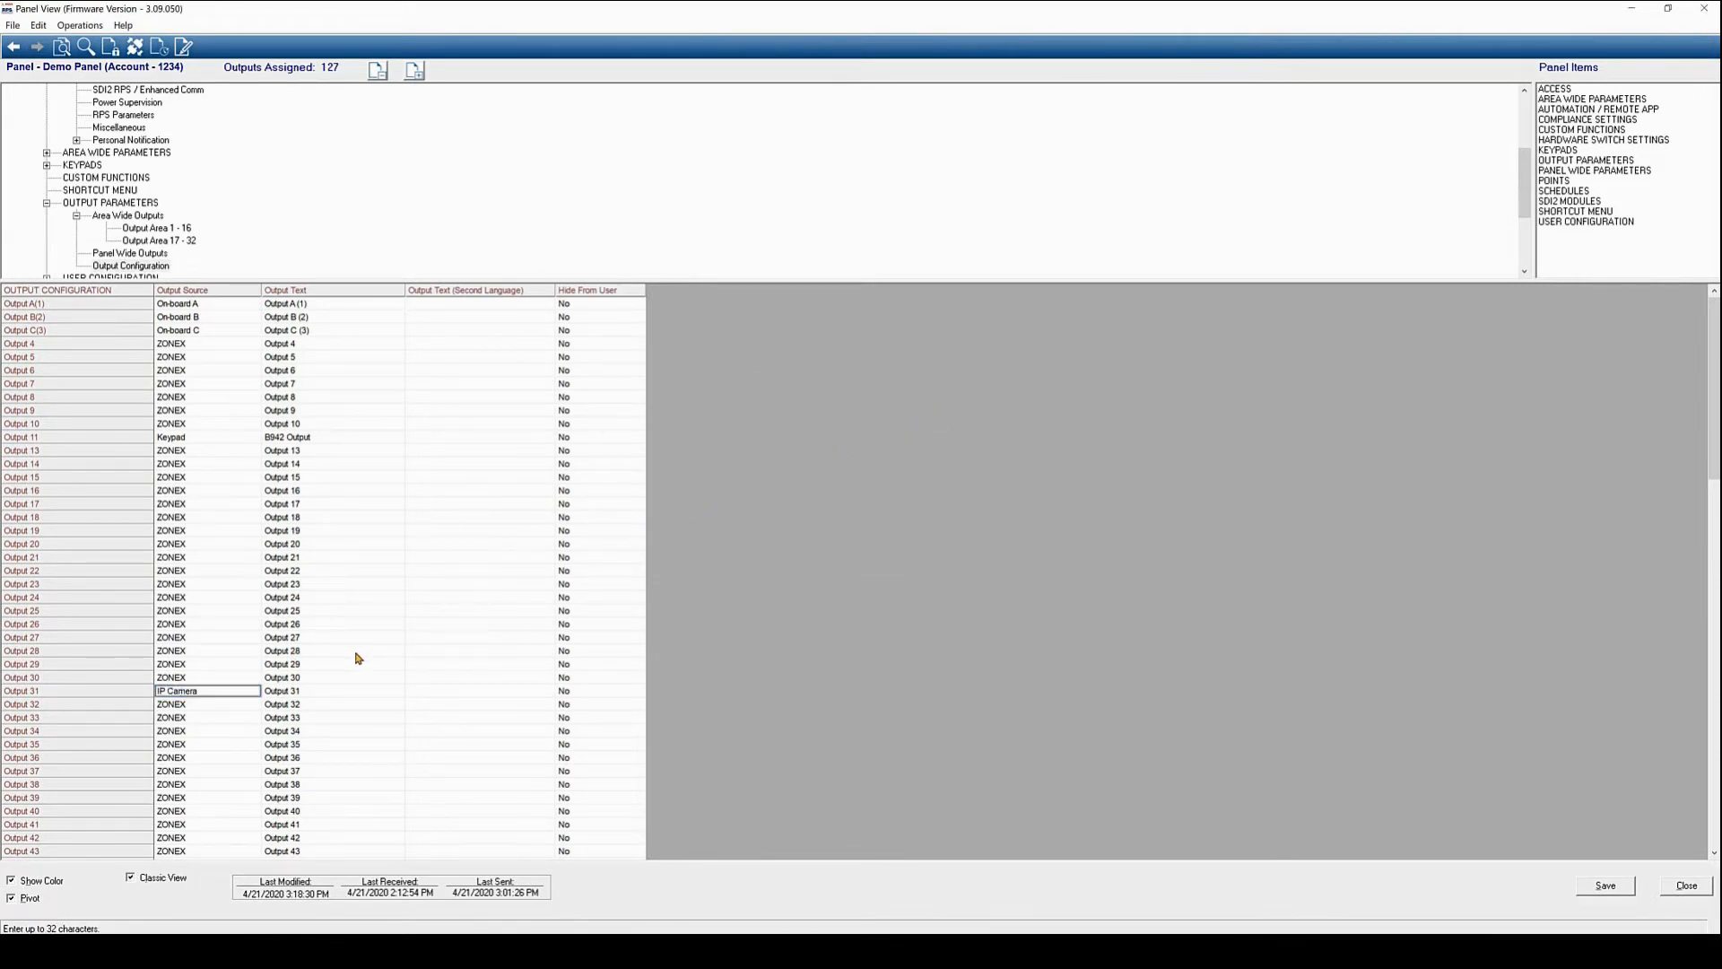
# Label Output 31 'Activate VCA Rule 1'
pyautogui.click(302, 691)
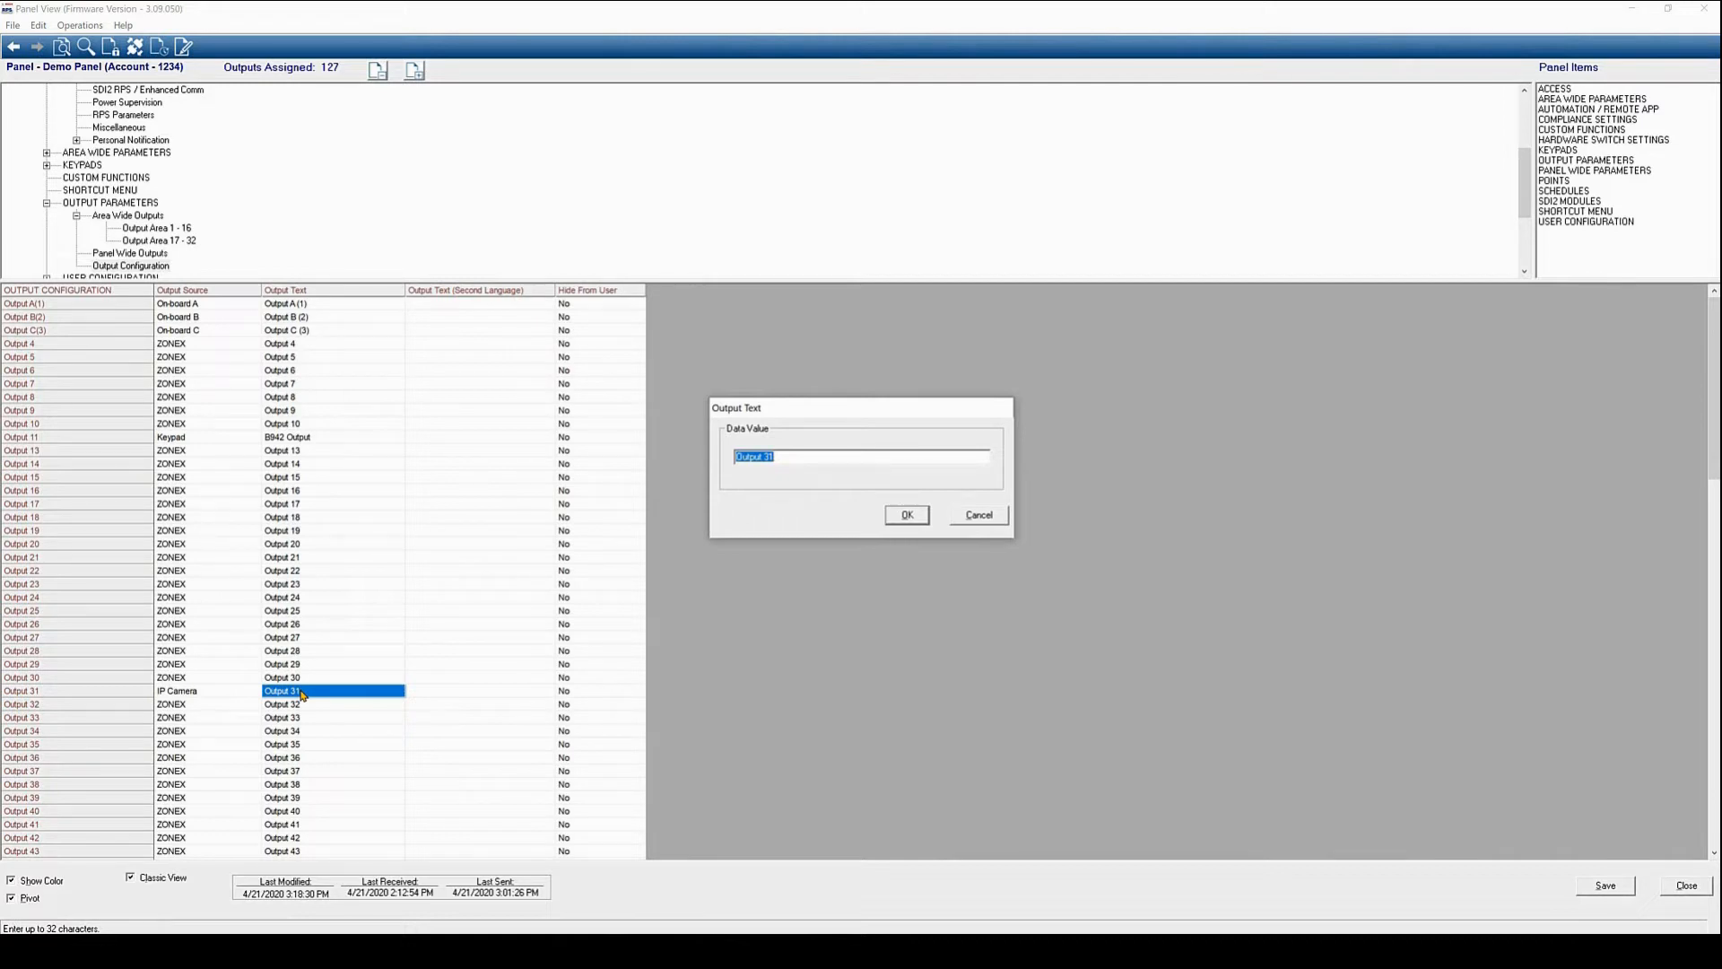
pyautogui.write('Activate VCA Rule 1')
pyautogui.click(908, 515)
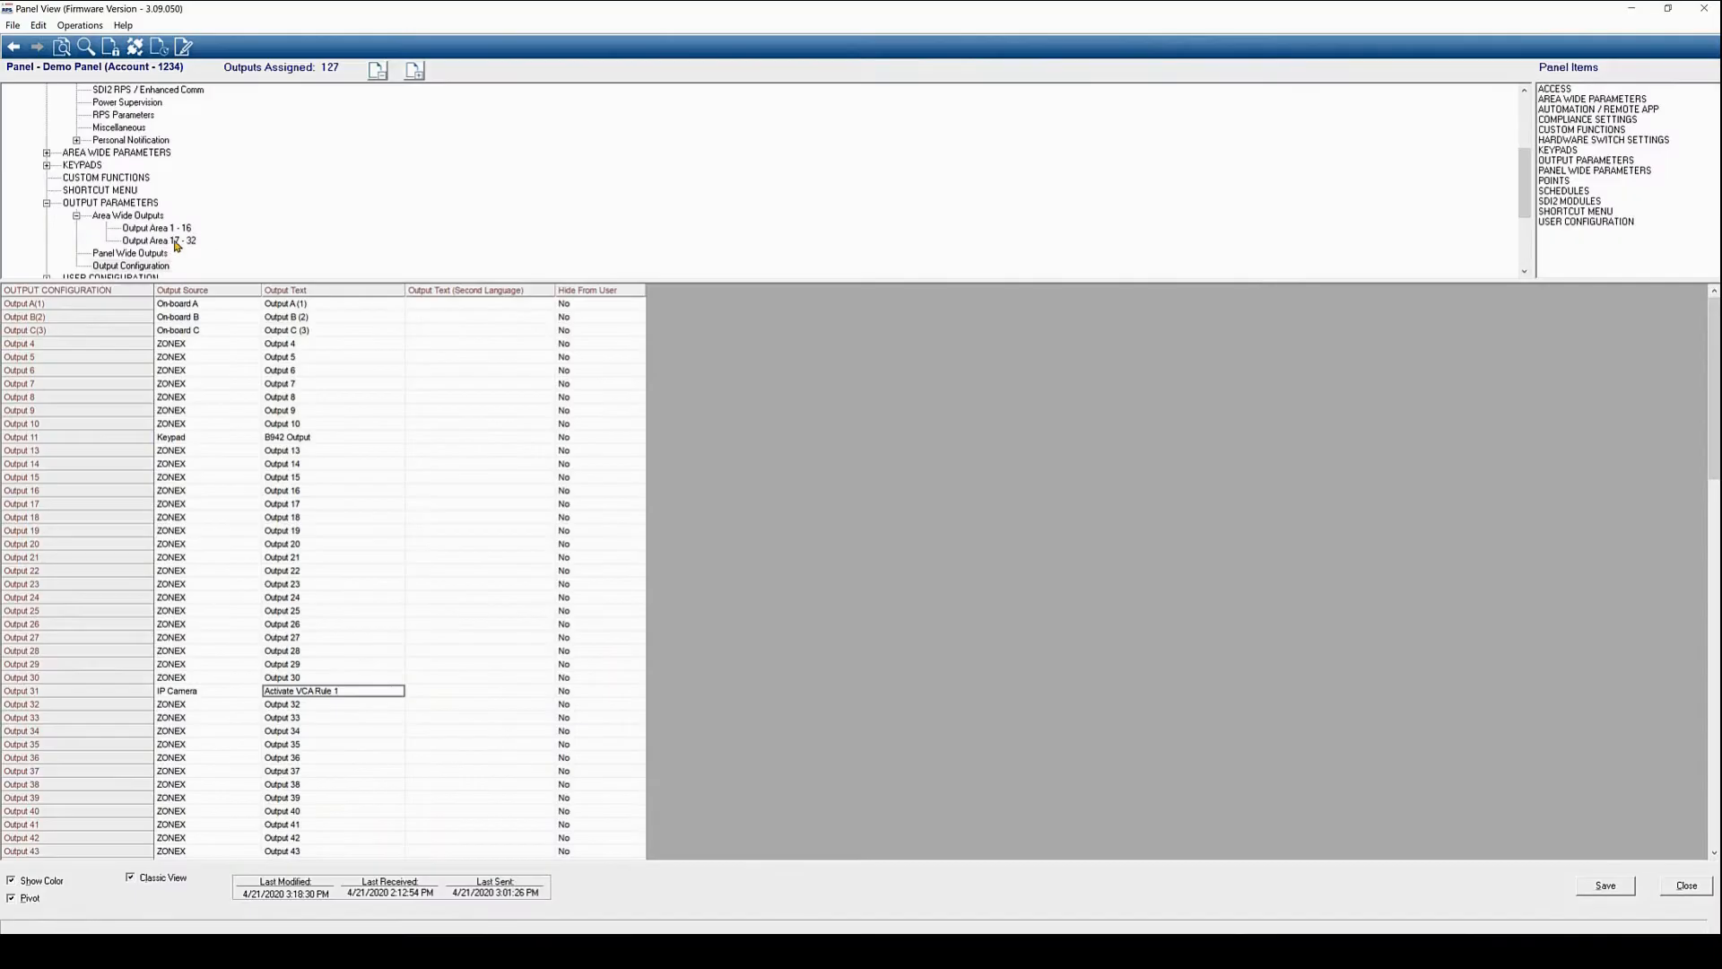
pyautogui.scroll(-3, 166, 245)
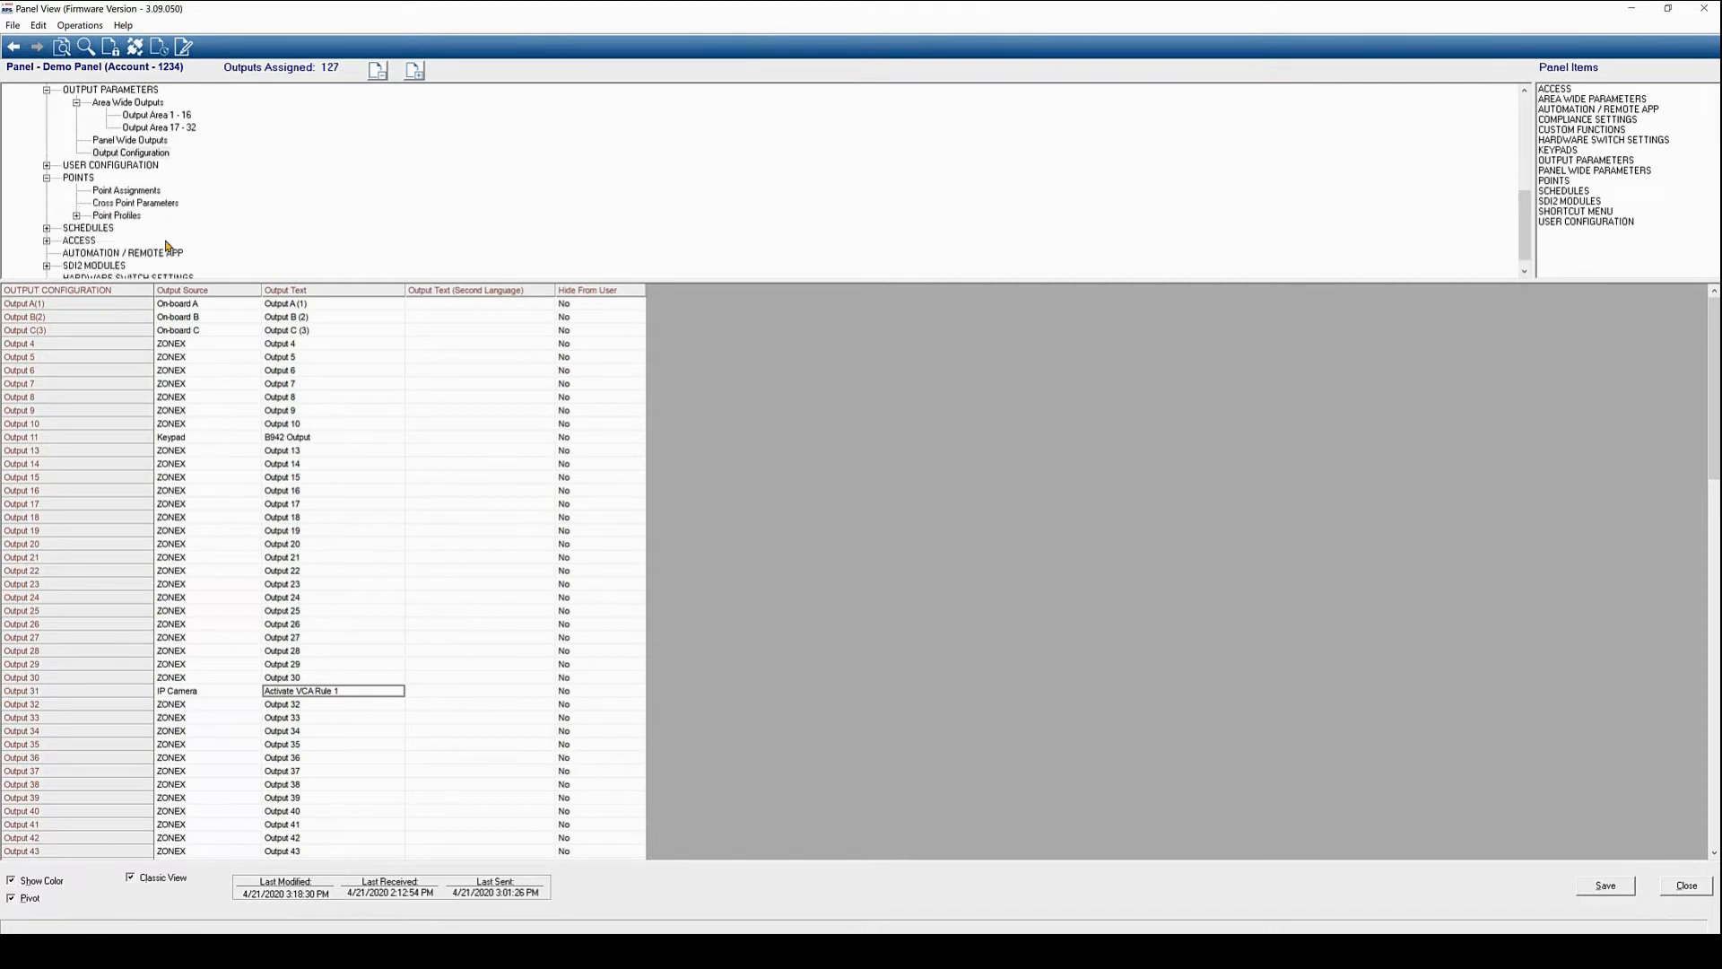
# Show the User Configuration table and save the pending panel output changes
pyautogui.click(133, 165)
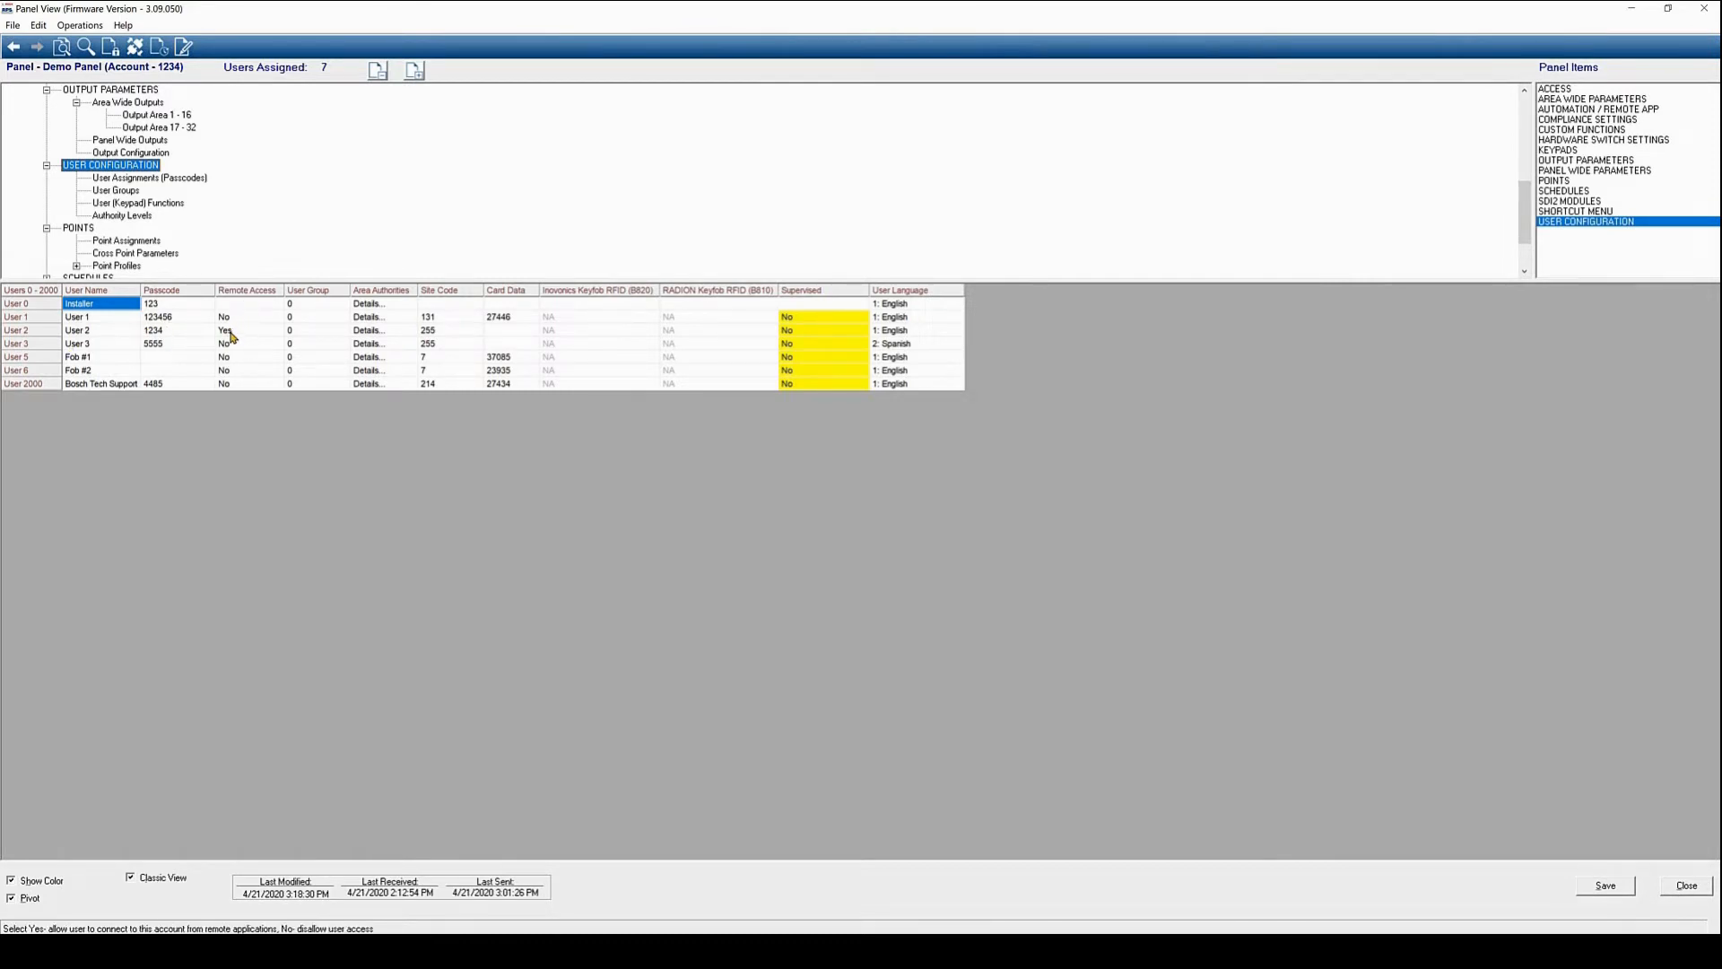
pyautogui.click(1605, 886)
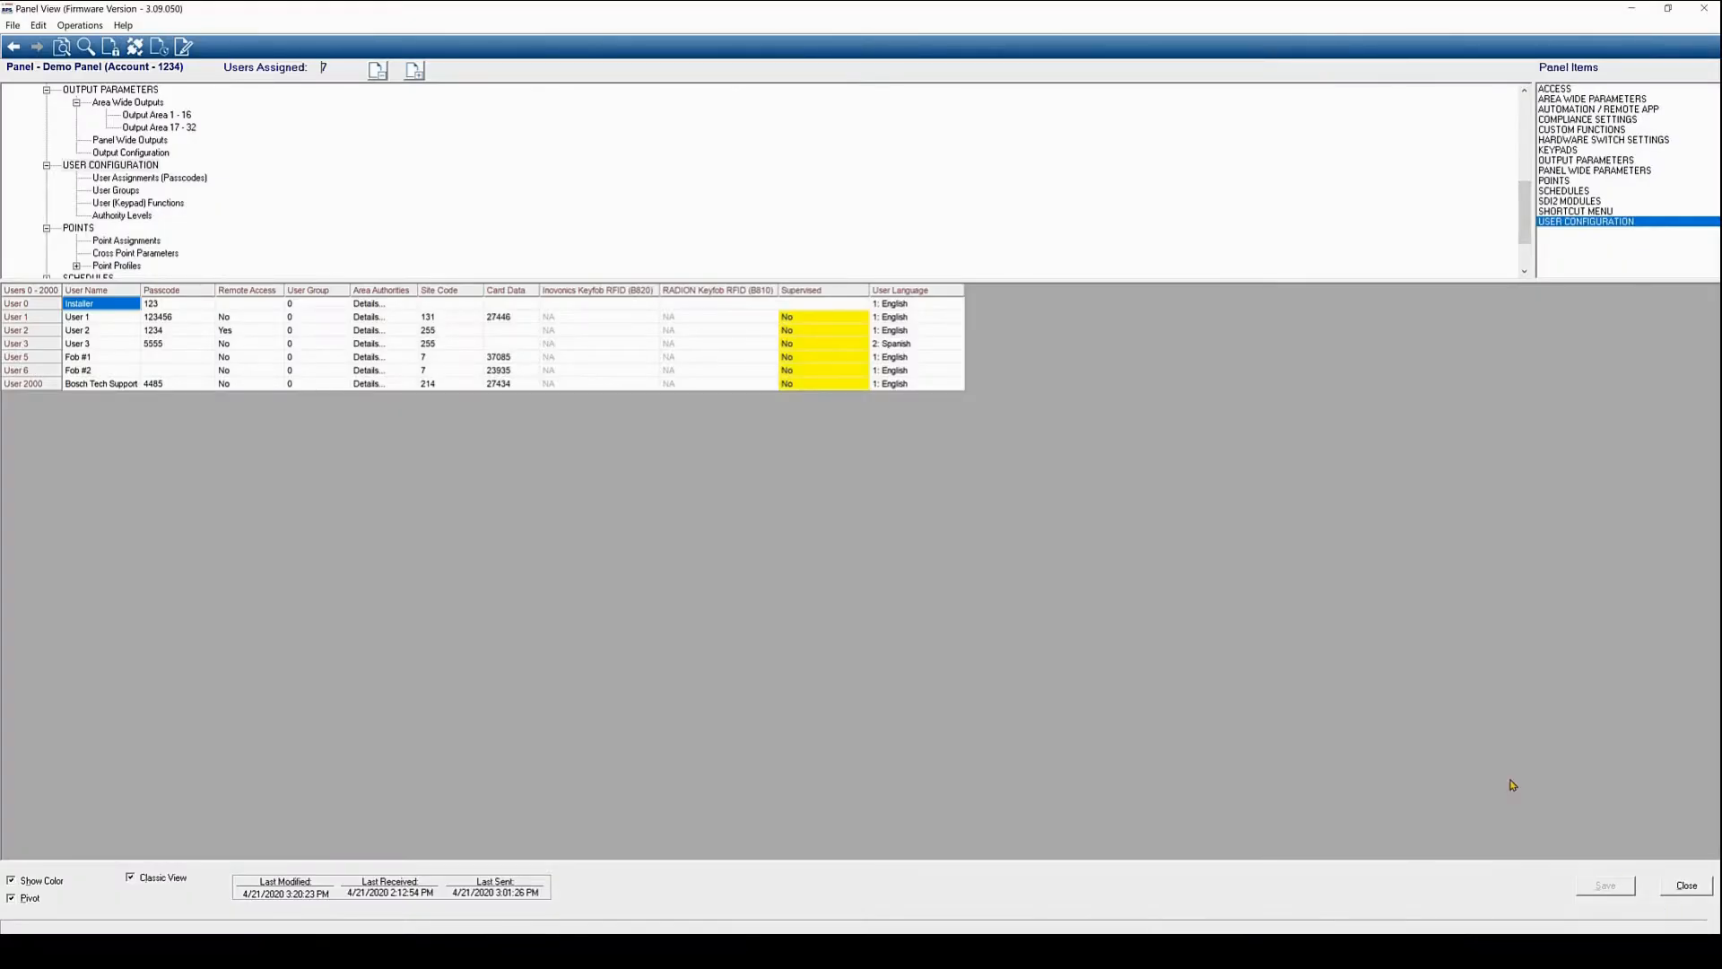
pyautogui.scroll(5, 284, 184)
pyautogui.scroll(2, 284, 184)
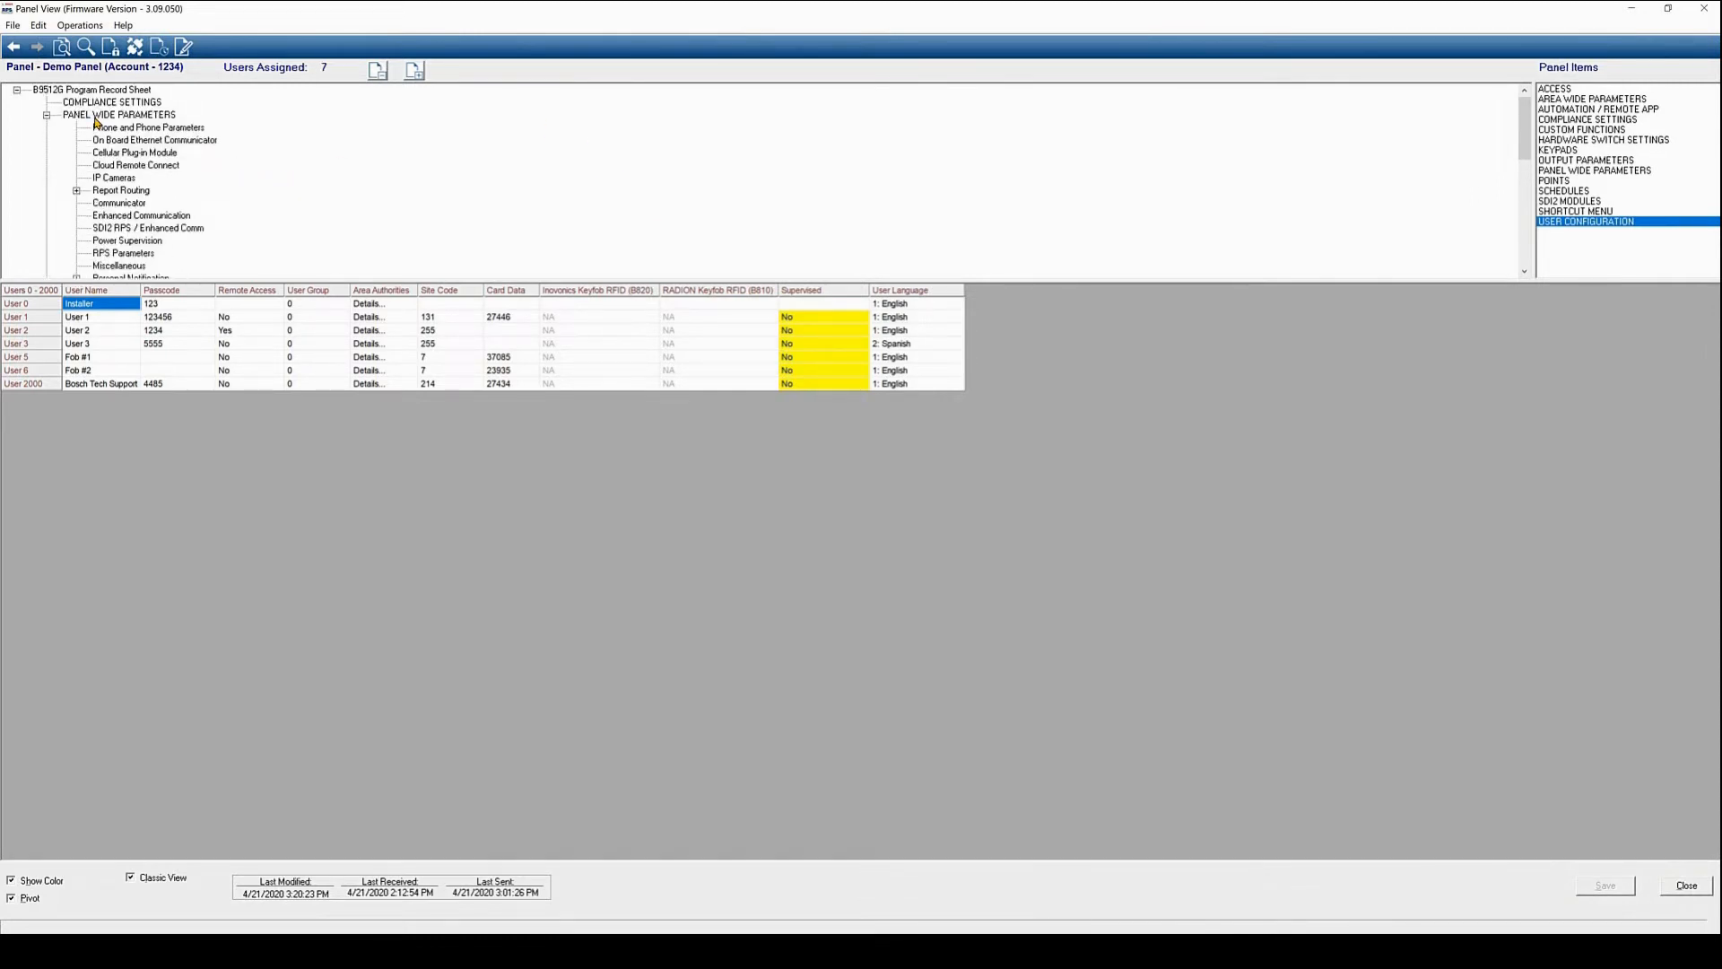
# Show the Area Wide Parameters grid for Areas 1–16
pyautogui.scroll(-2, 99, 162)
pyautogui.click(112, 216)
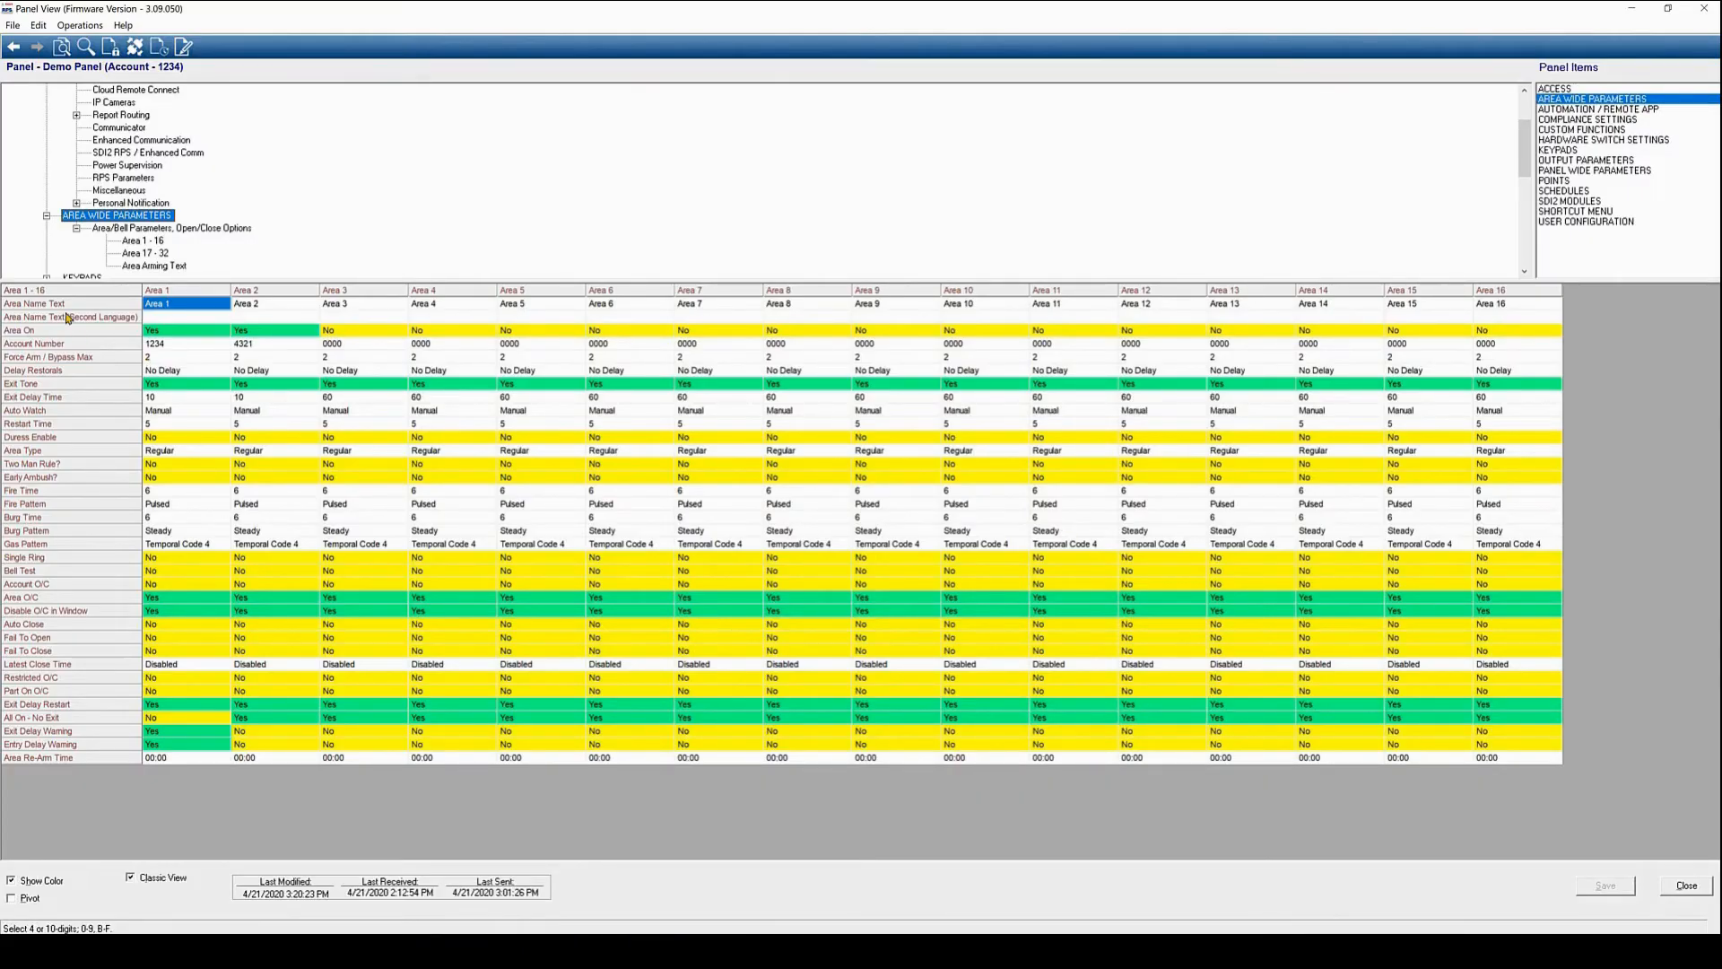
pyautogui.scroll(1, 51, 180)
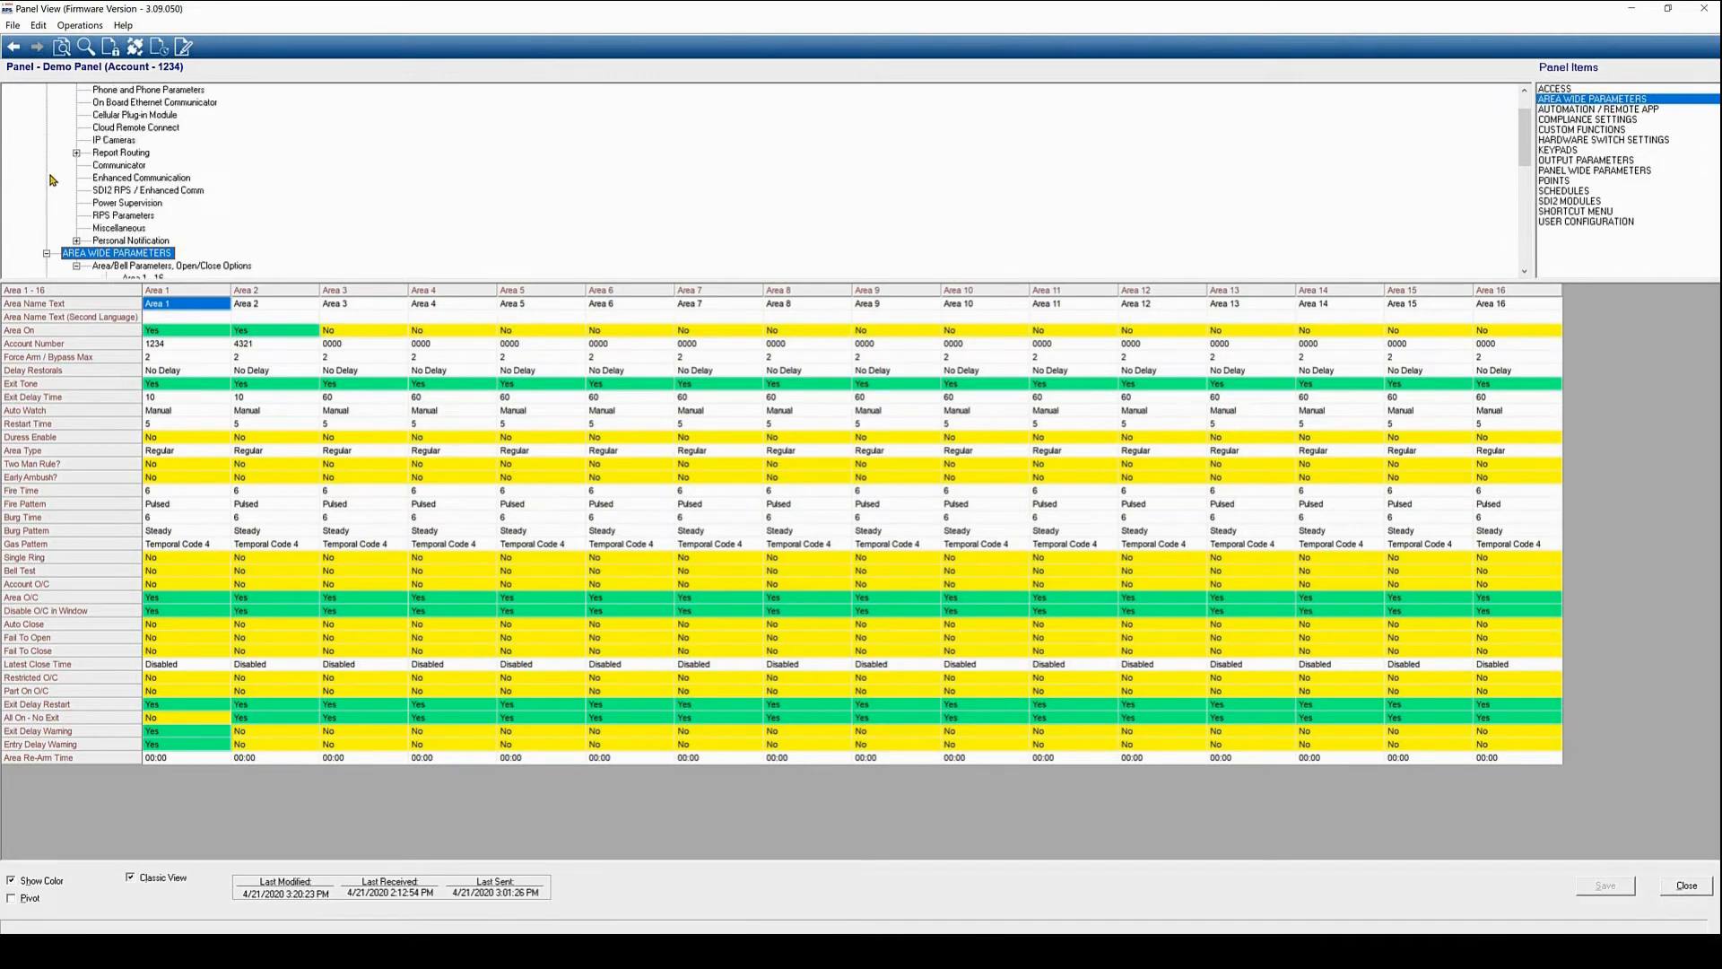
pyautogui.scroll(1, 52, 180)
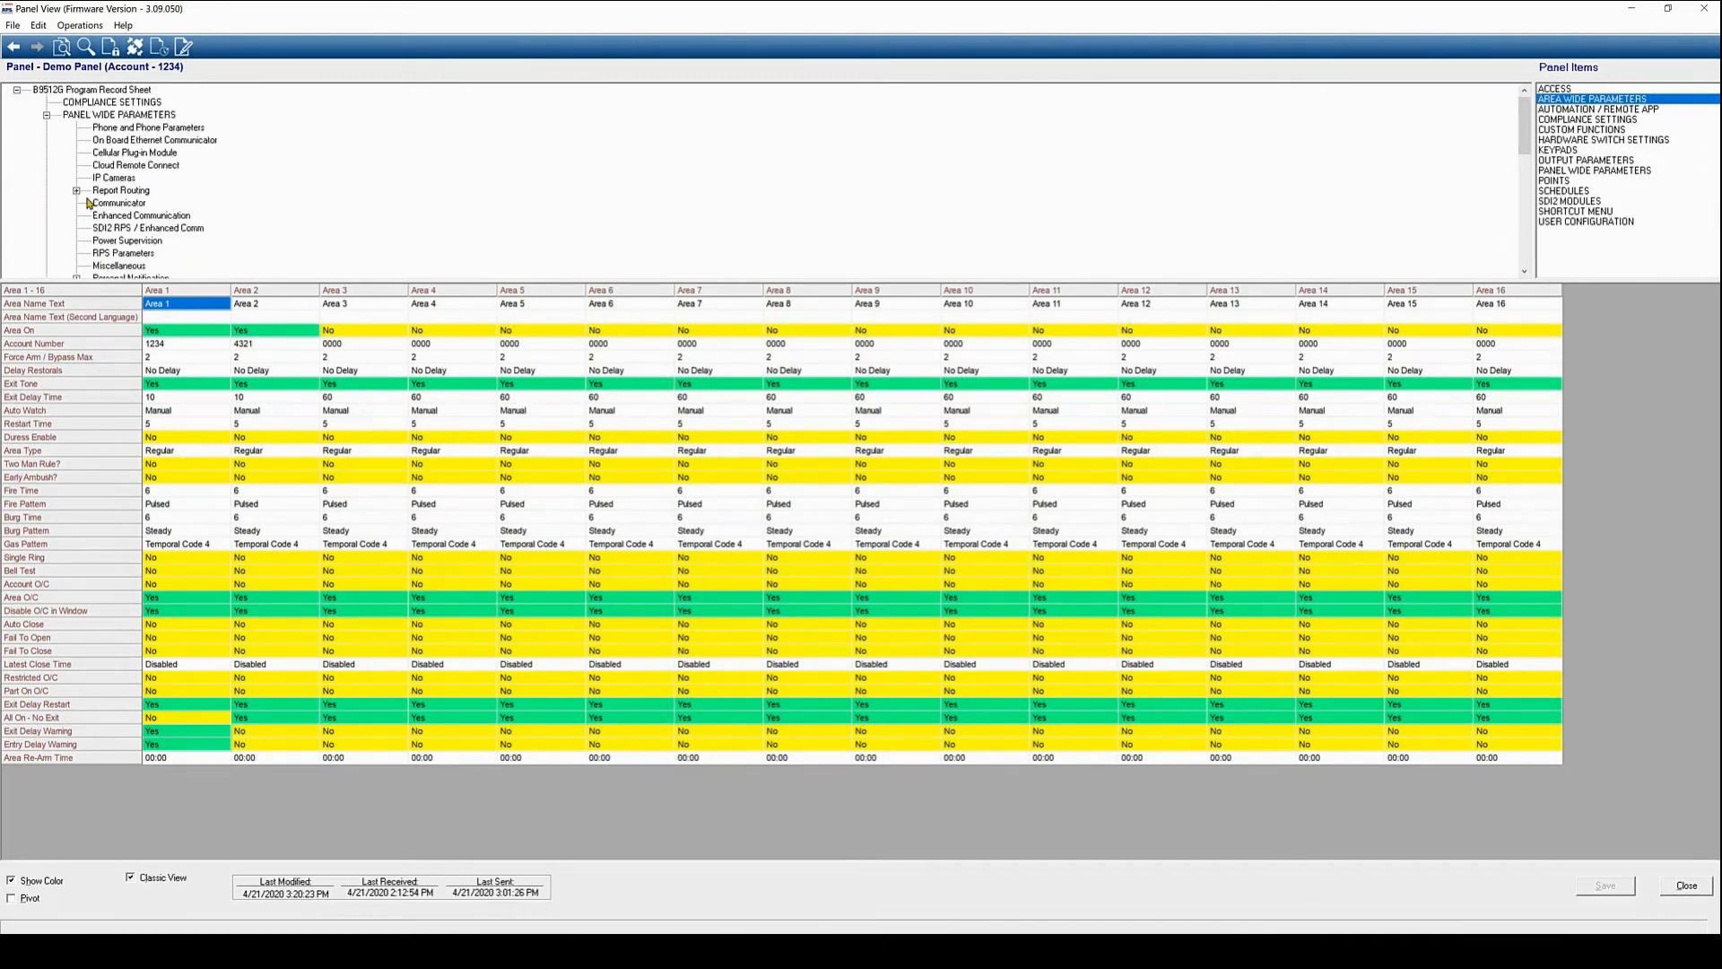
pyautogui.scroll(-1, 99, 213)
# Describe notification Destination 1 as 'Demo test', enter its SMS phone number, and save
pyautogui.doubleClick(126, 240)
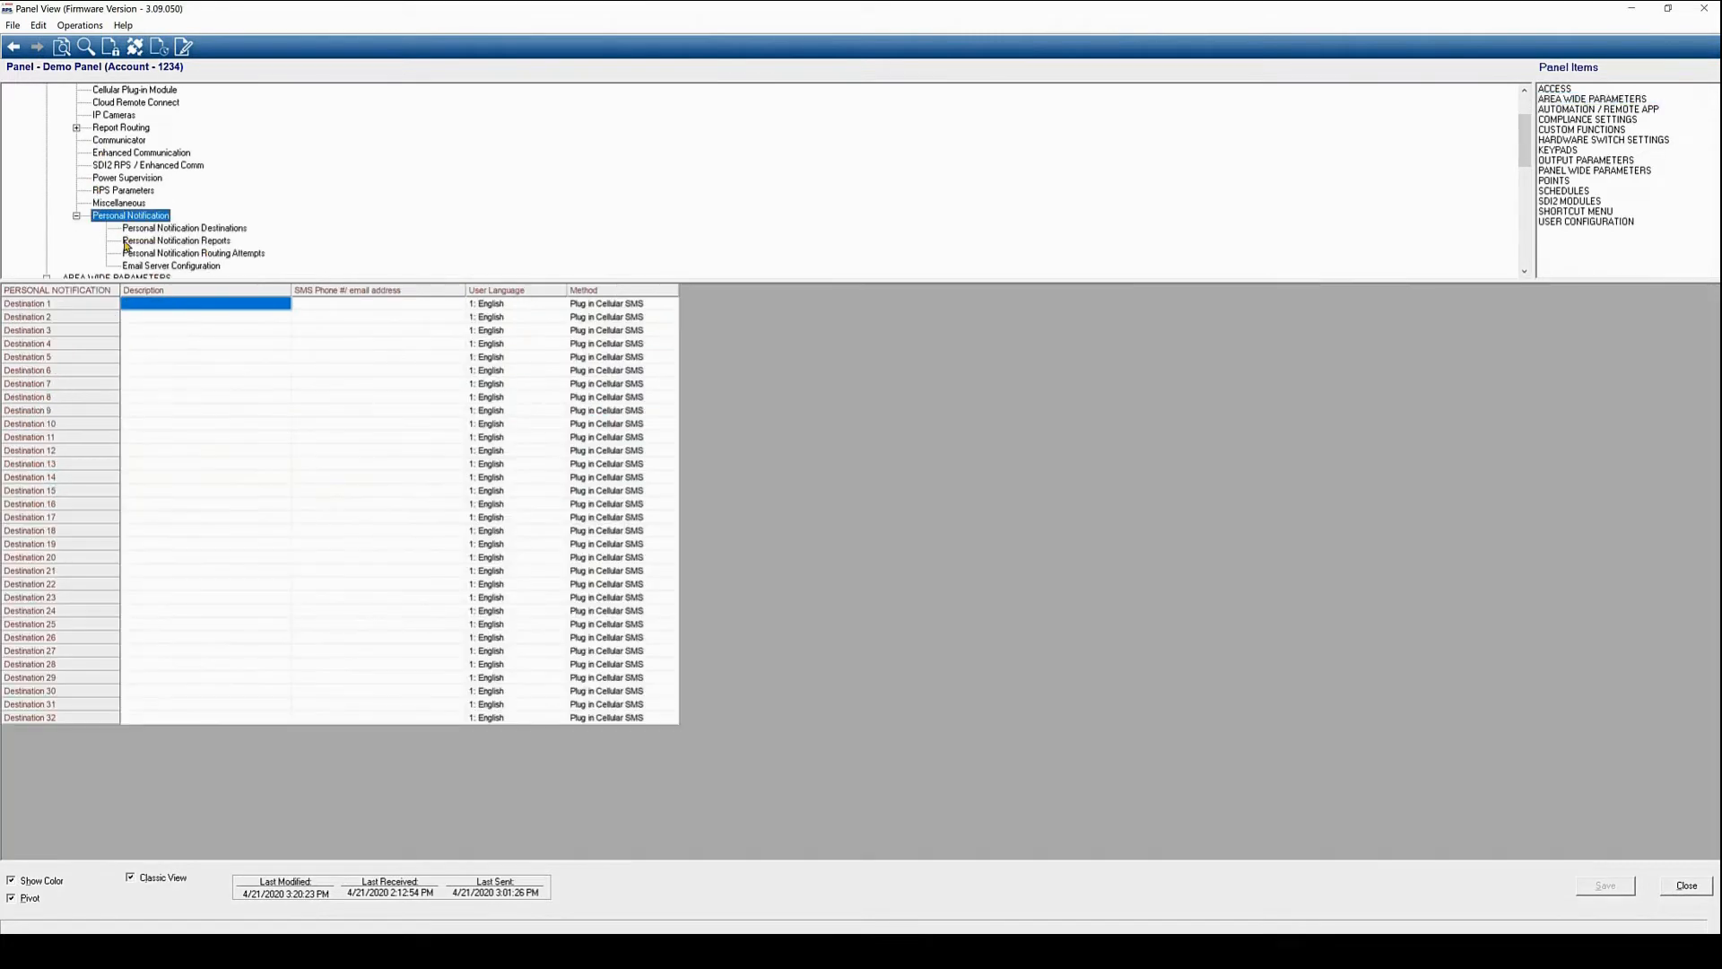
pyautogui.click(144, 229)
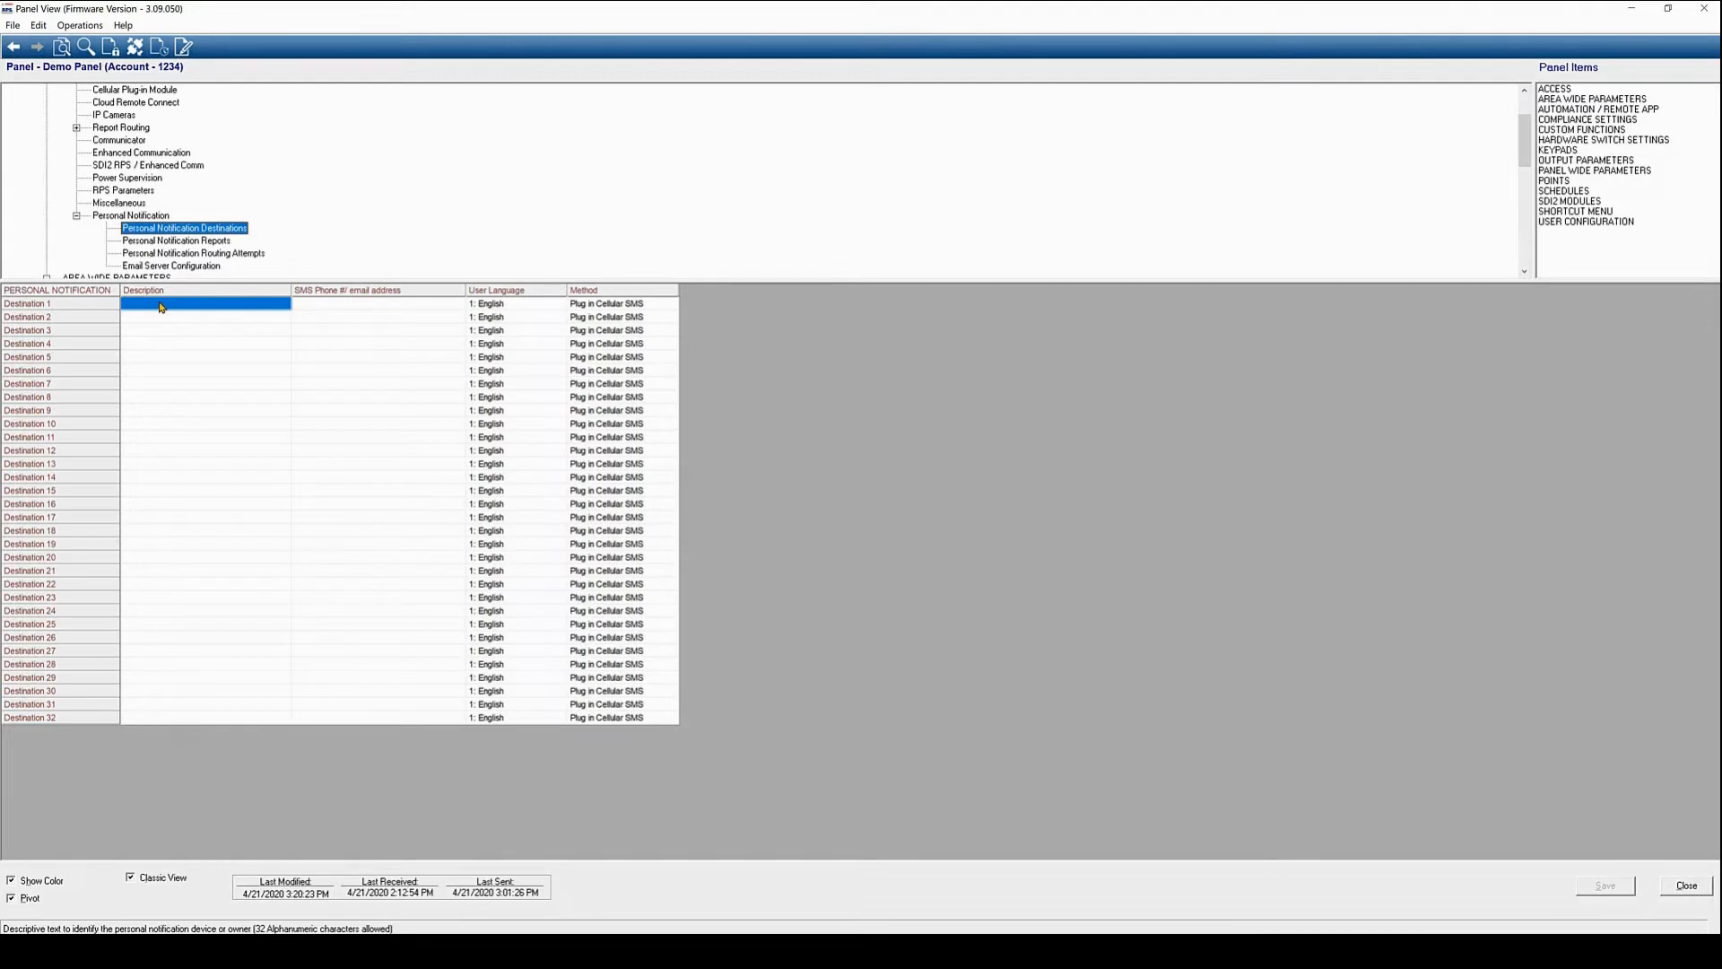
pyautogui.doubleClick(163, 304)
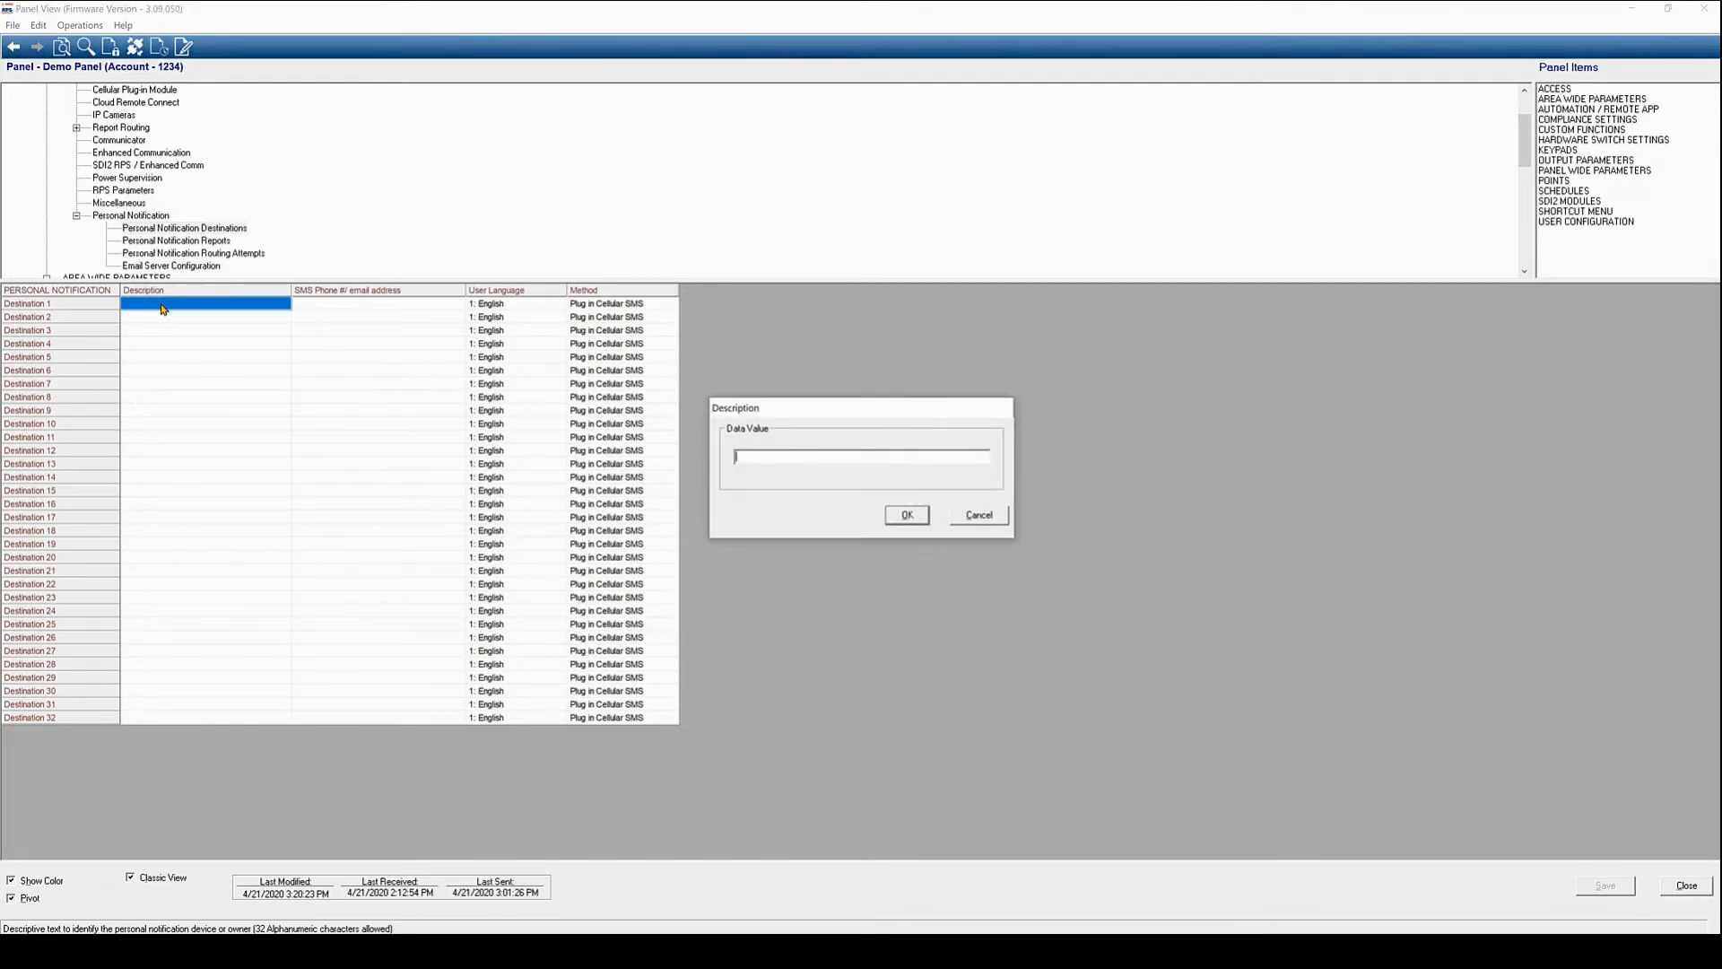
pyautogui.write('Demo test')
pyautogui.click(907, 515)
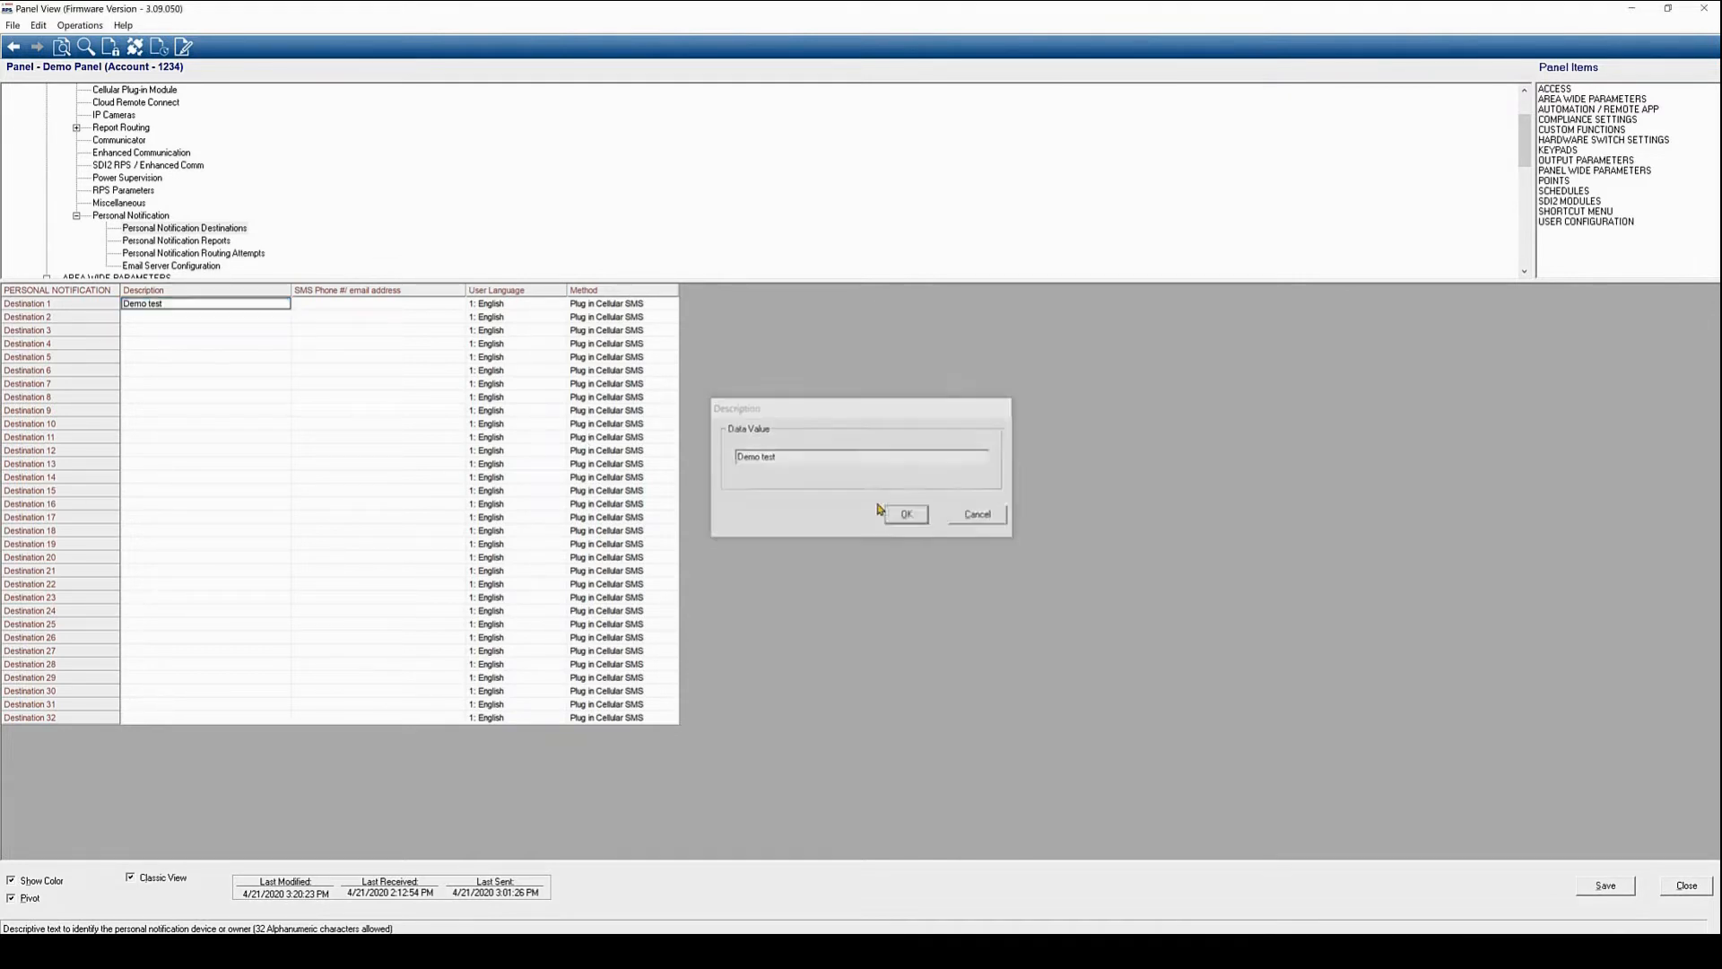
pyautogui.doubleClick(325, 310)
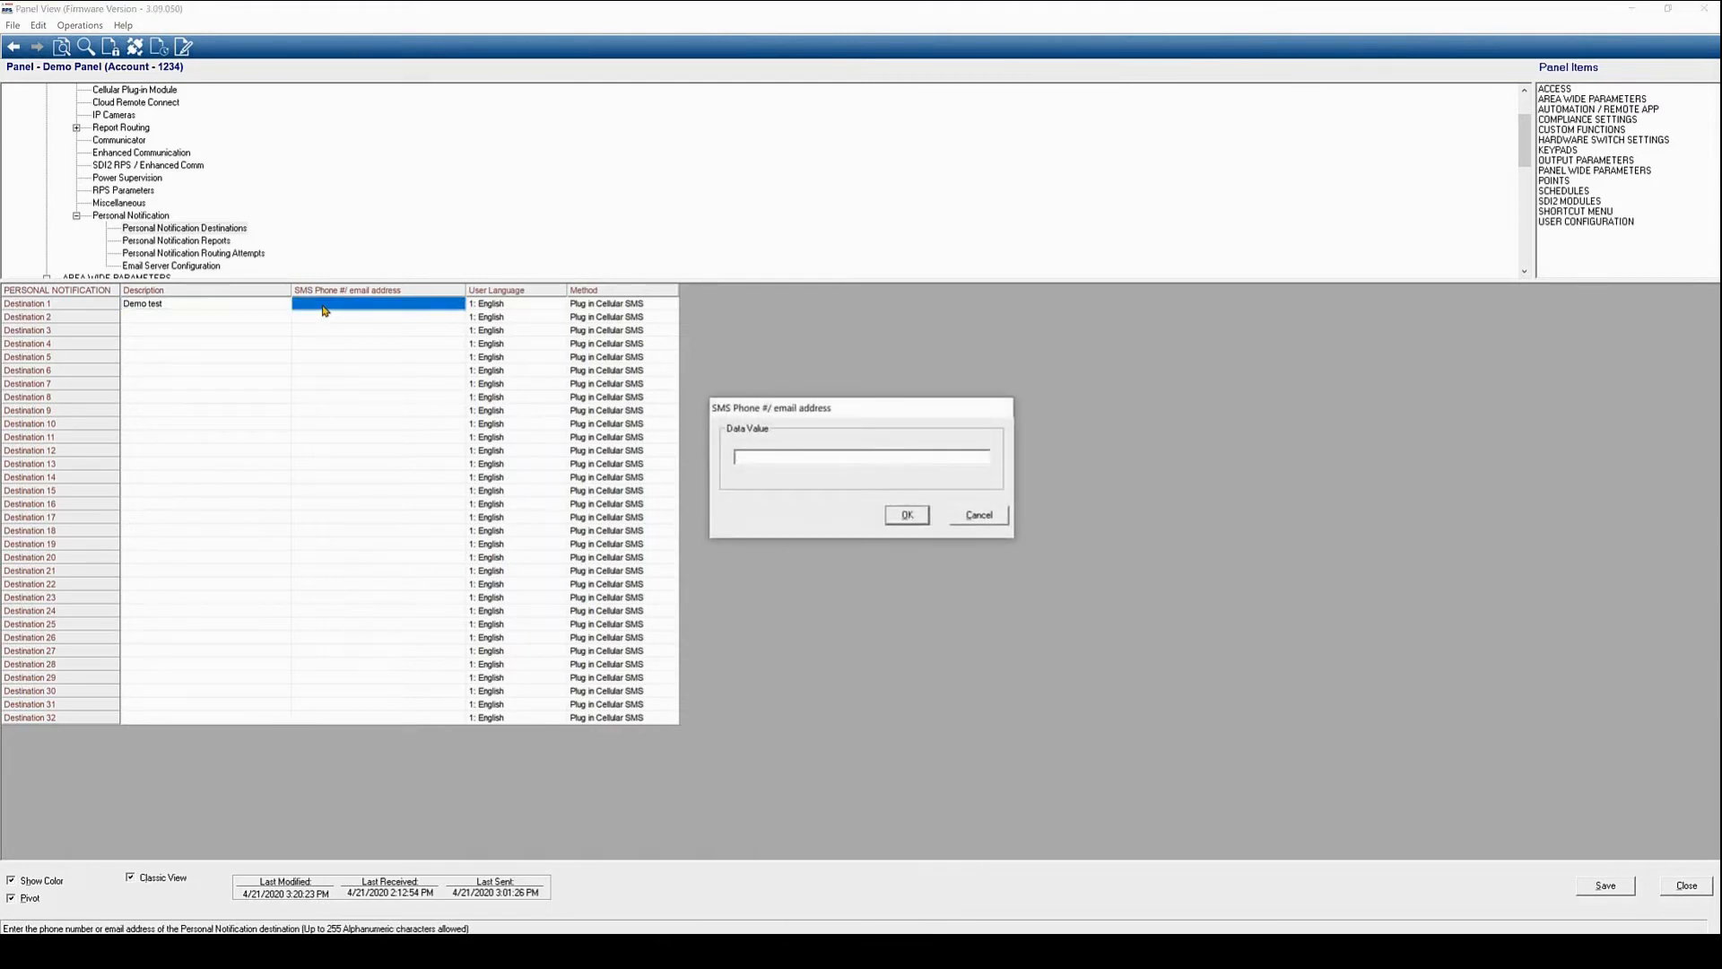
pyautogui.write('4435557676')
pyautogui.click(908, 515)
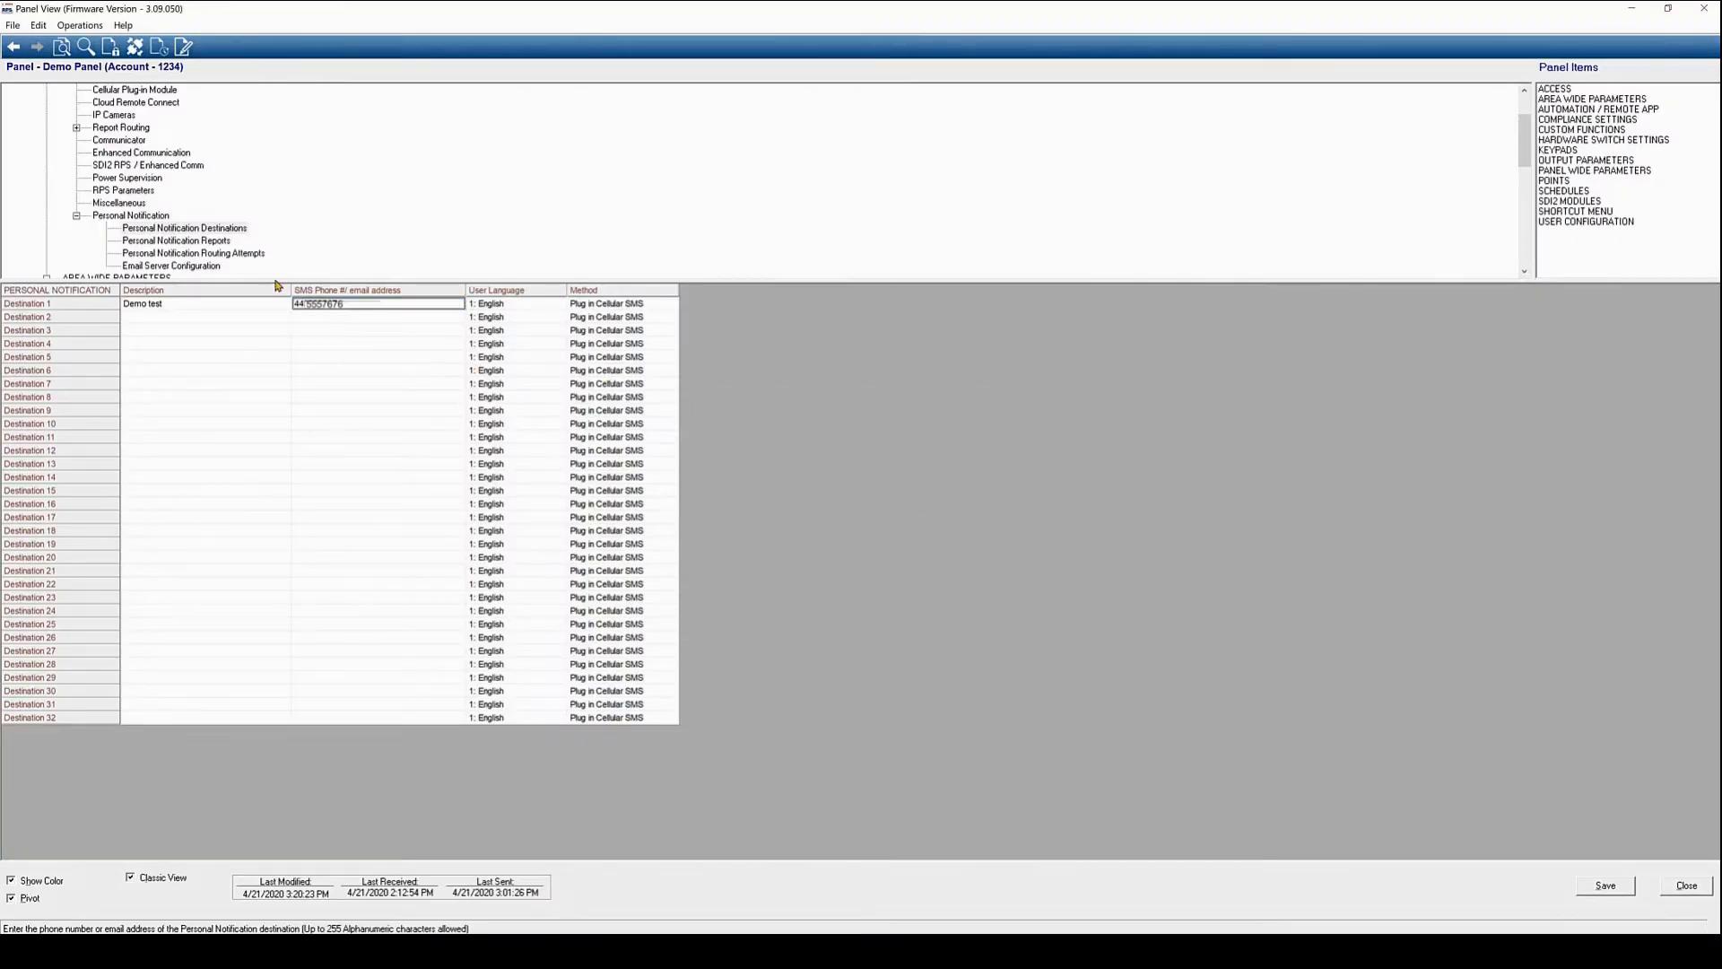
pyautogui.click(1606, 887)
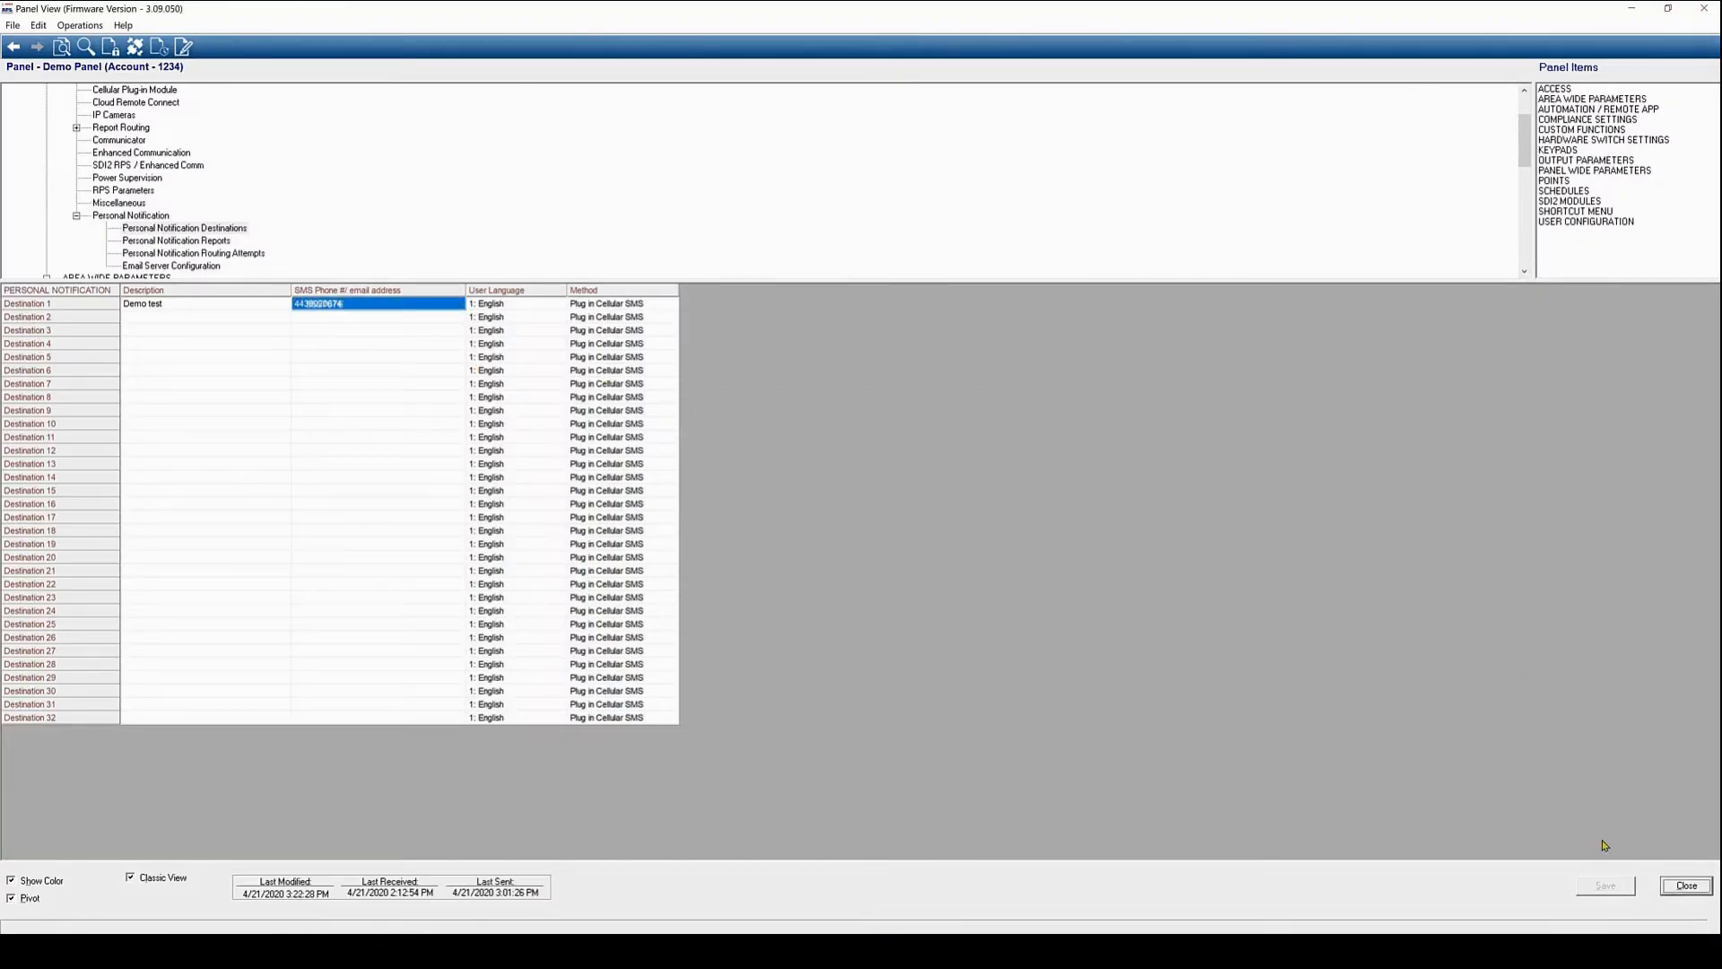
# Route Personal Notification 1's Route Group 4 to '1: Demo test' and save
pyautogui.click(169, 243)
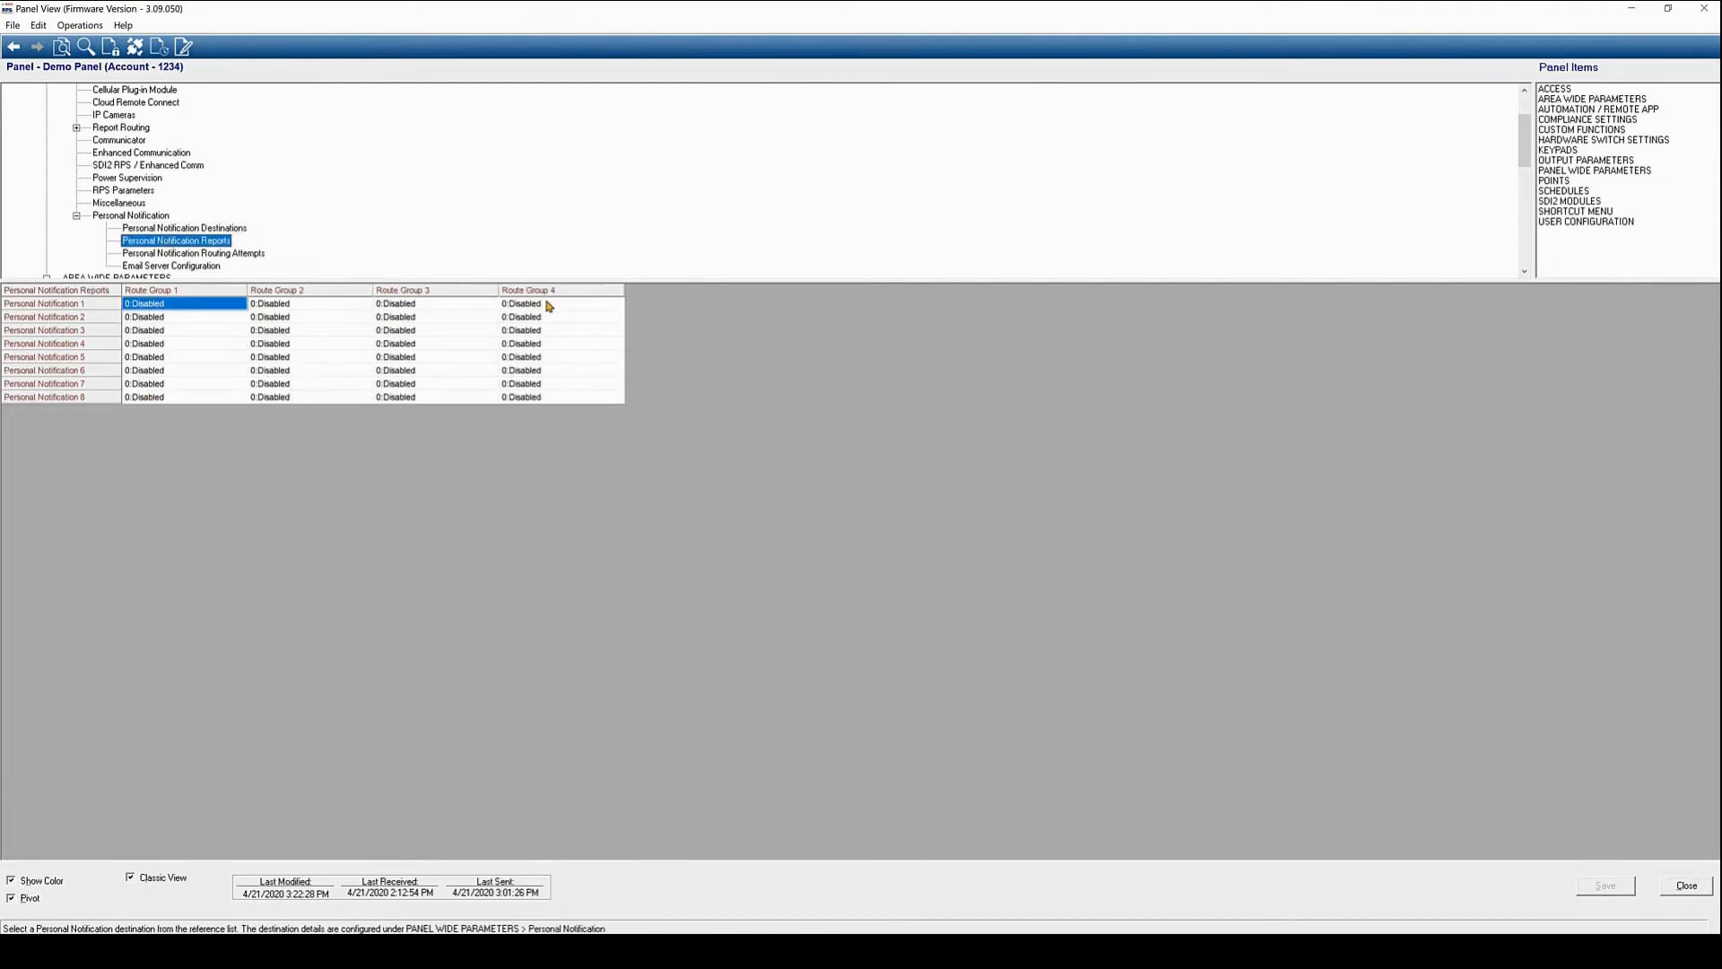
pyautogui.click(545, 308)
pyautogui.doubleClick(544, 308)
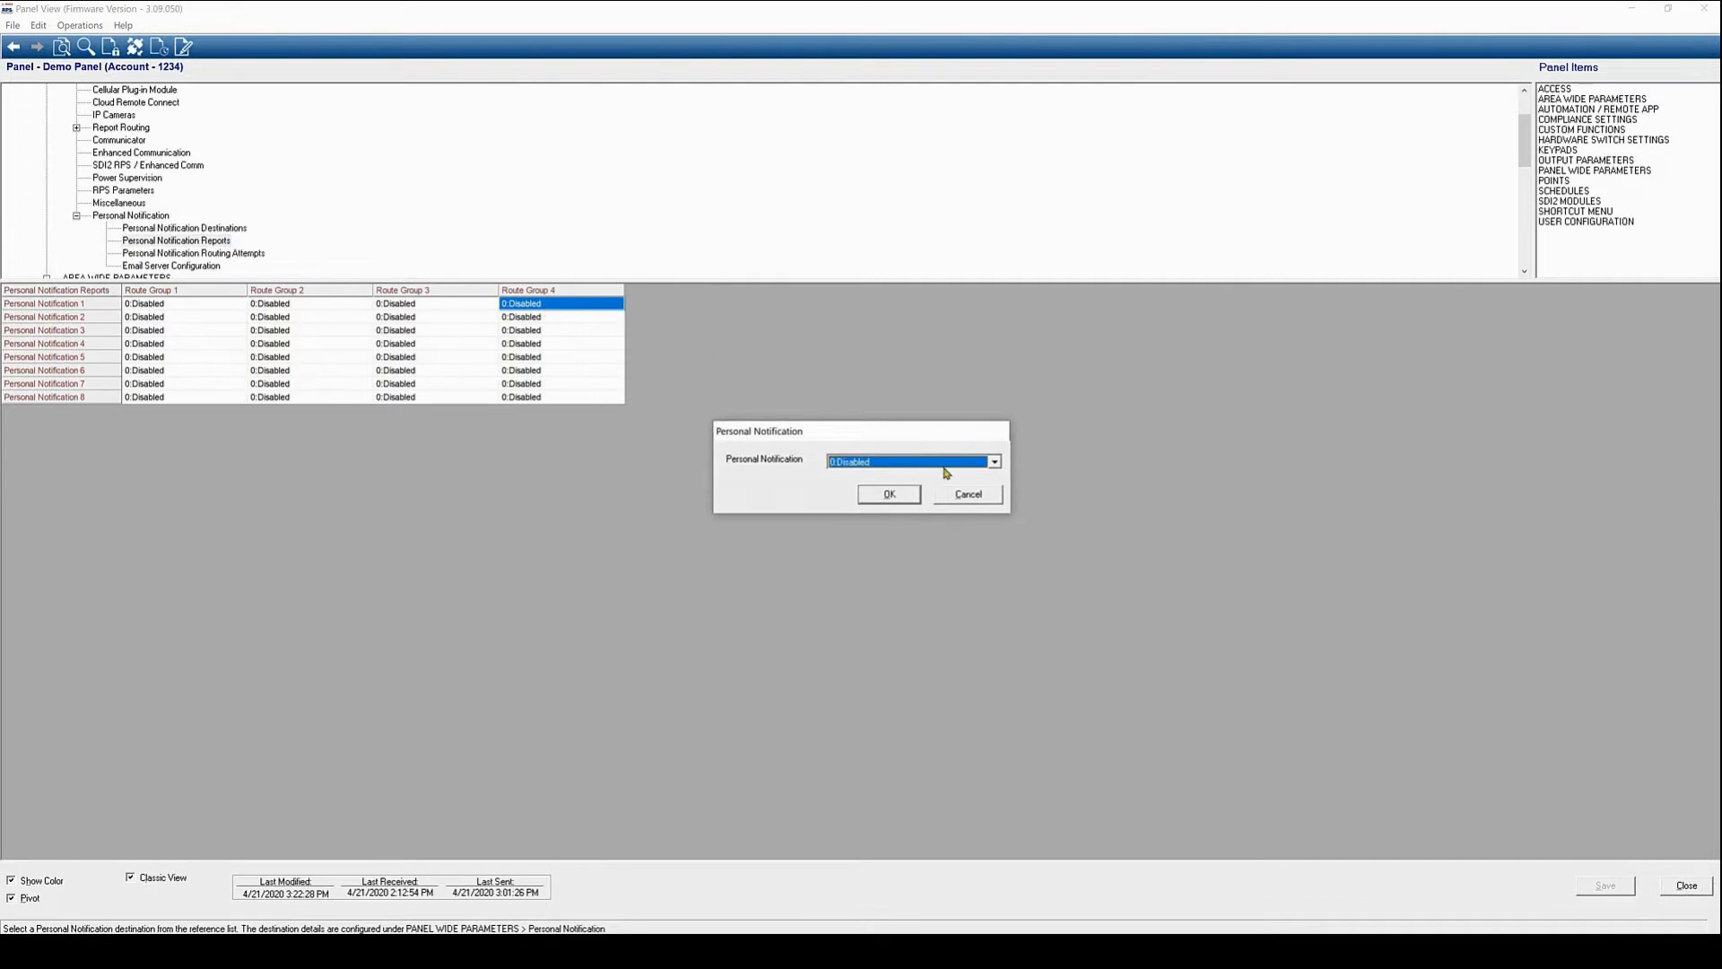
pyautogui.click(995, 463)
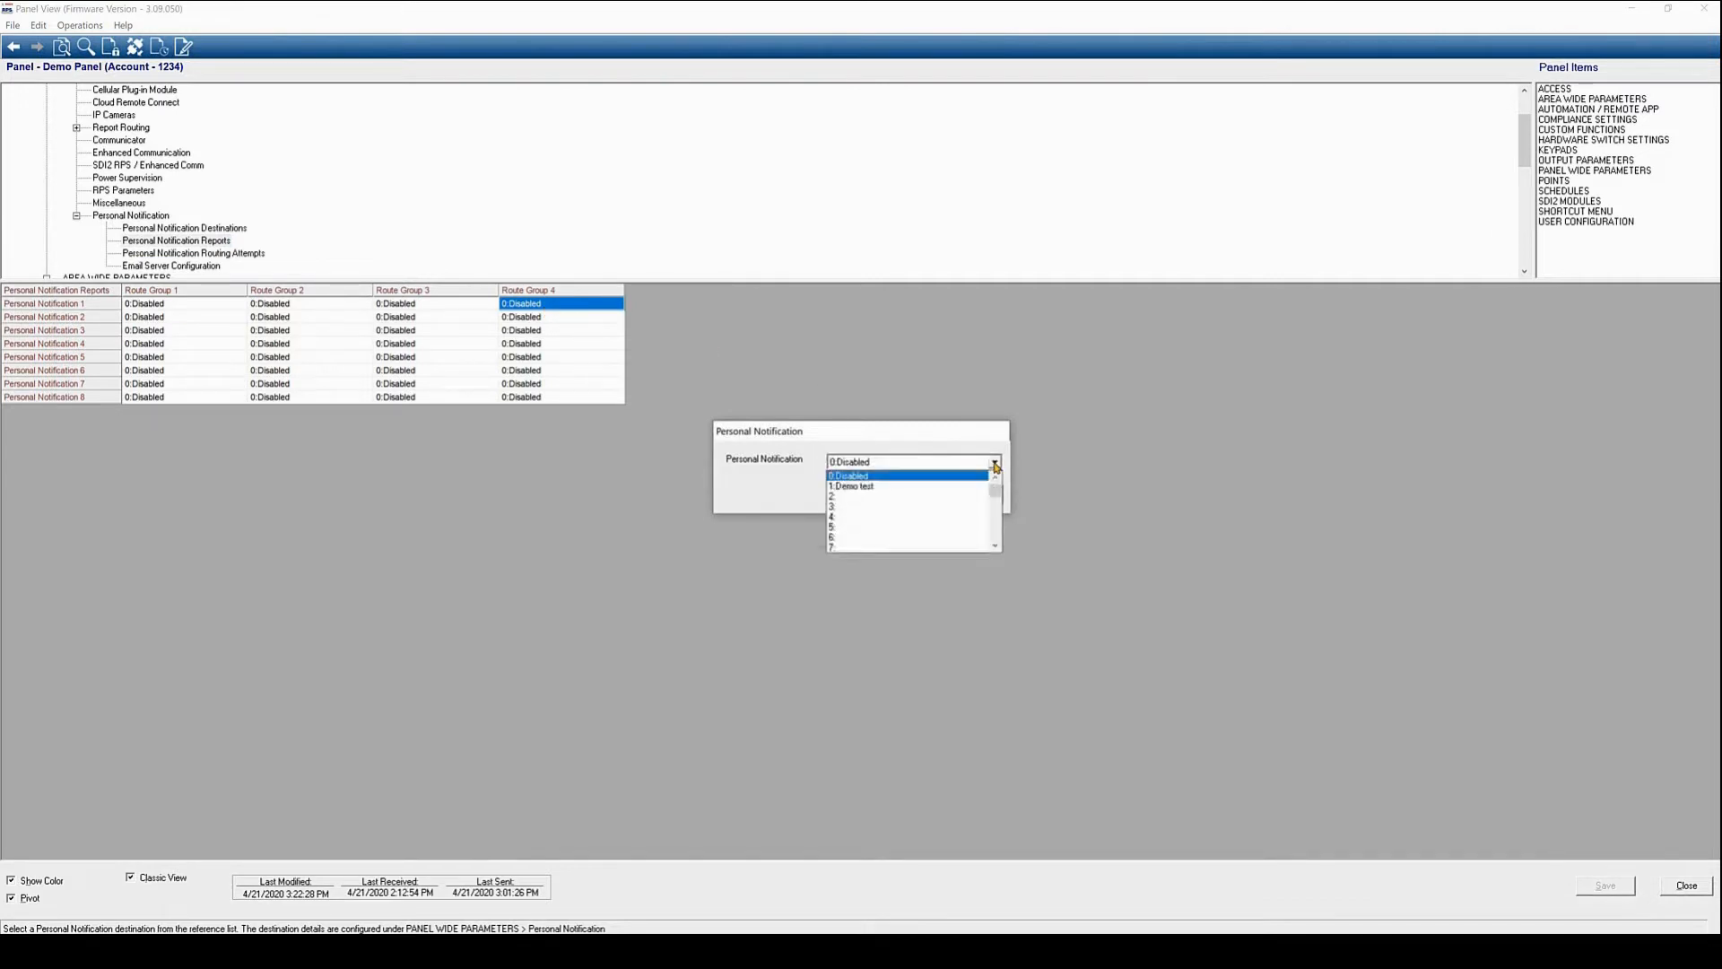
pyautogui.click(950, 487)
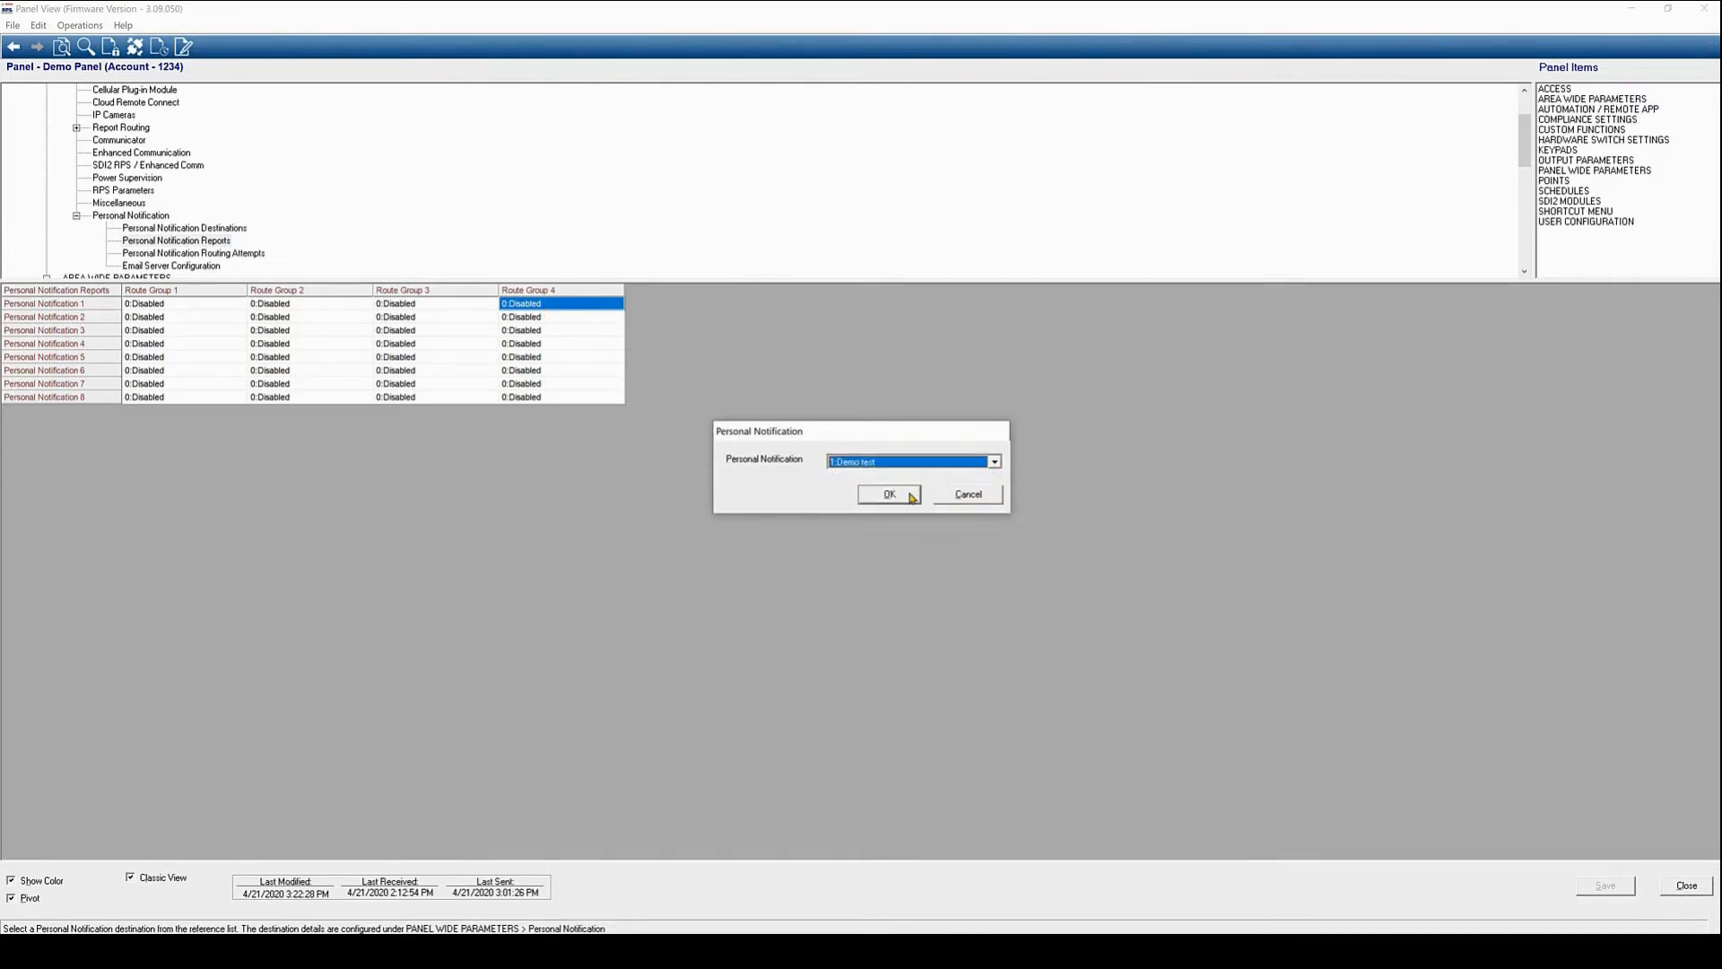
pyautogui.click(909, 496)
pyautogui.click(1626, 888)
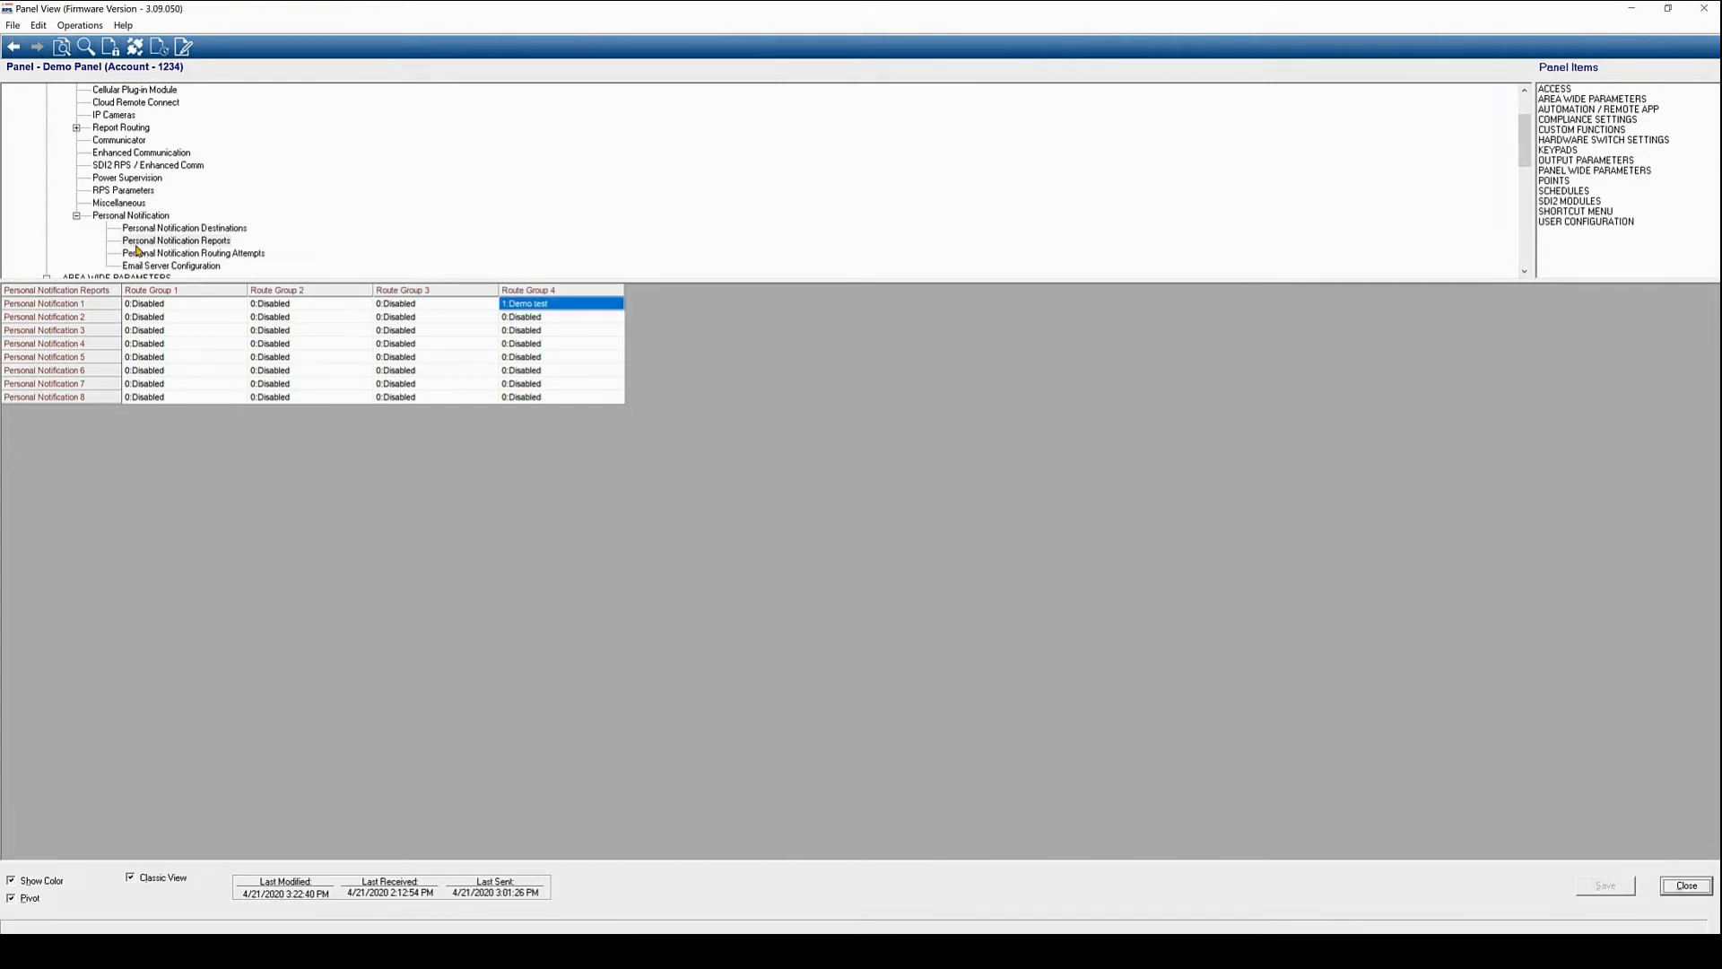
pyautogui.scroll(-1, 137, 251)
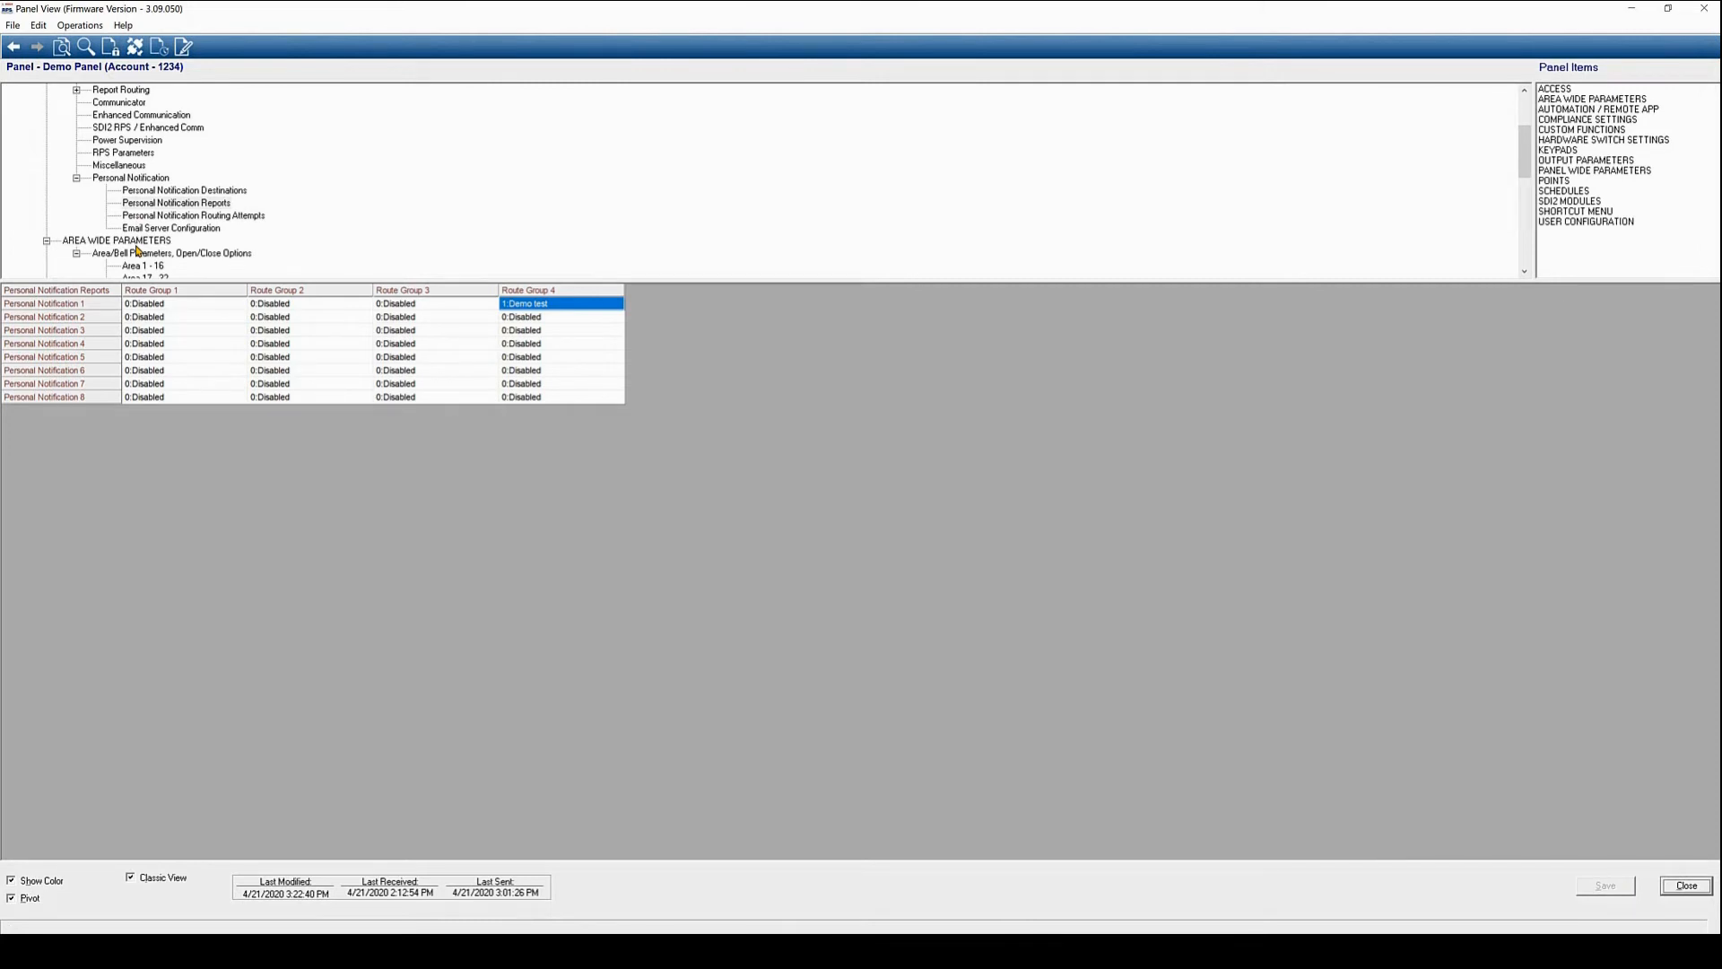
pyautogui.scroll(5, 136, 251)
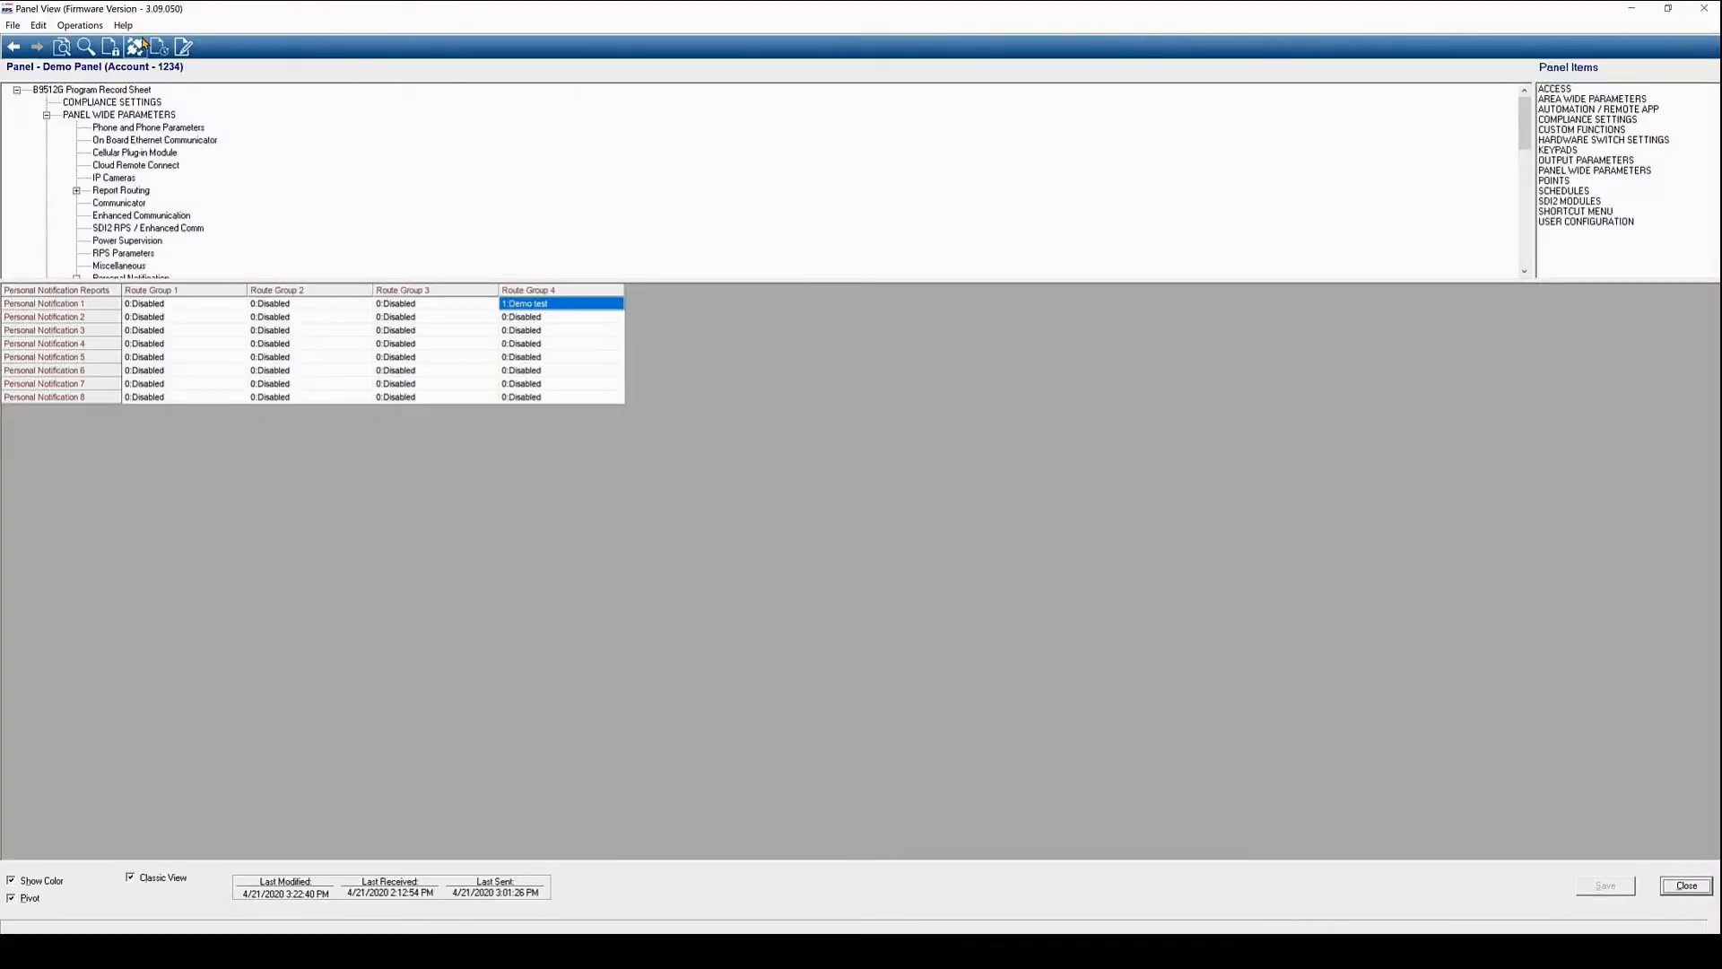
# Connect to the panel over the network and send it the programmed settings
pyautogui.click(142, 44)
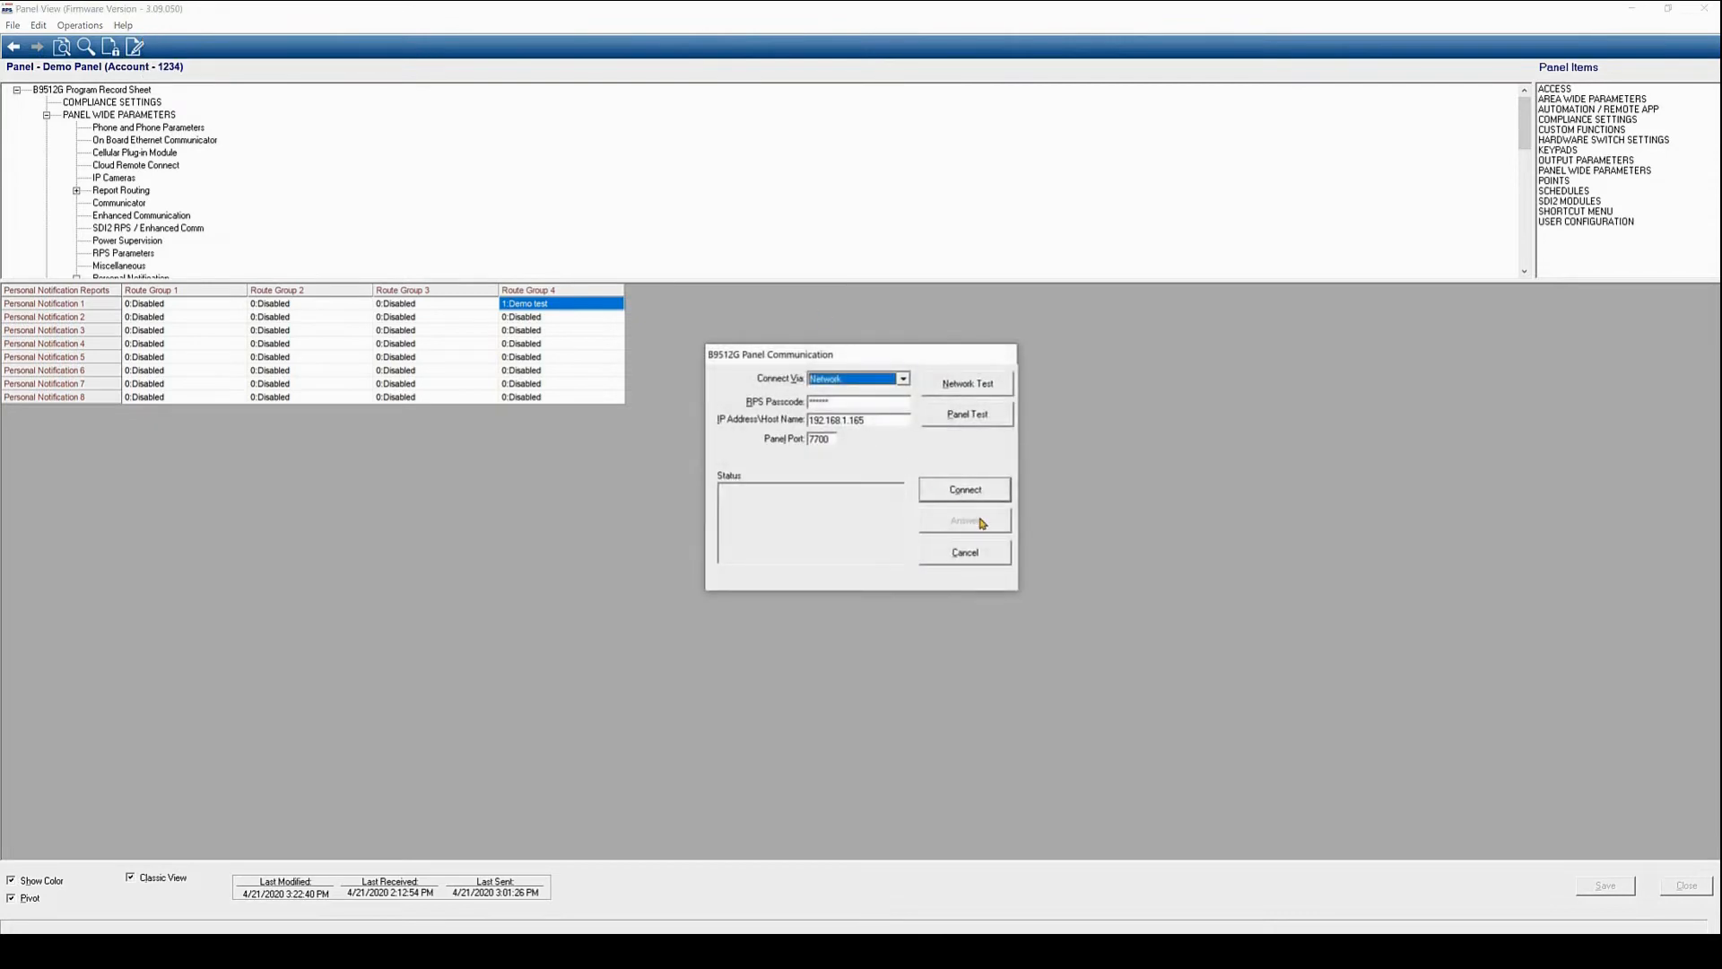
pyautogui.click(985, 492)
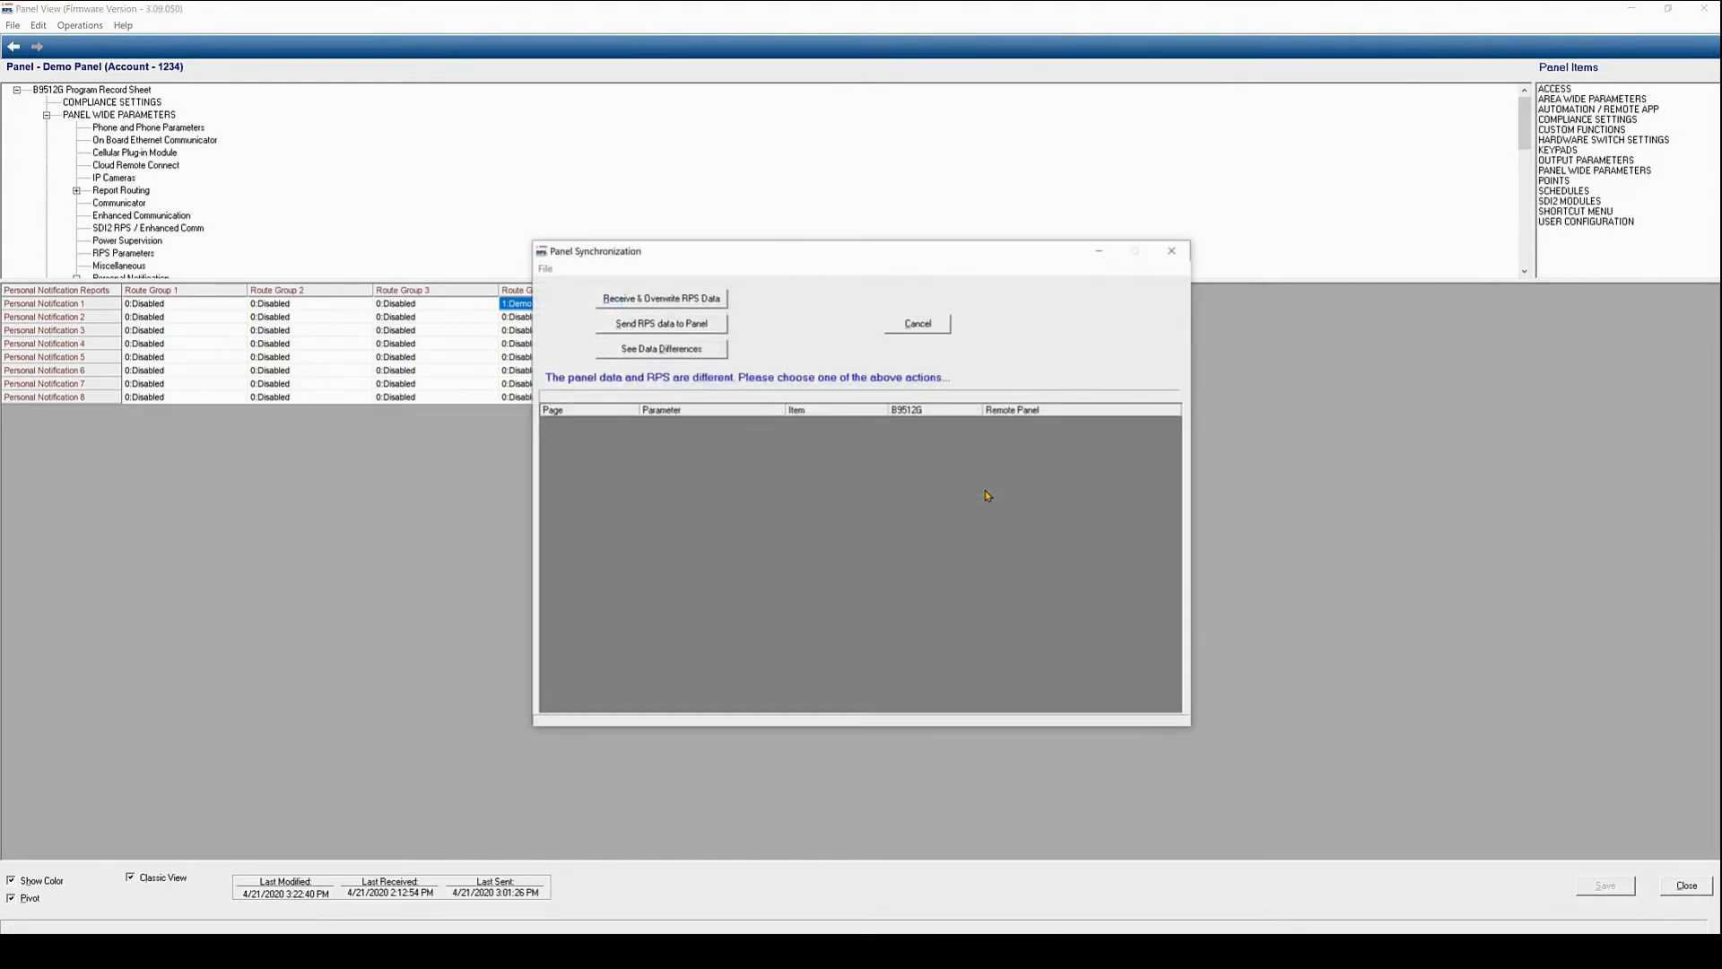
pyautogui.click(673, 329)
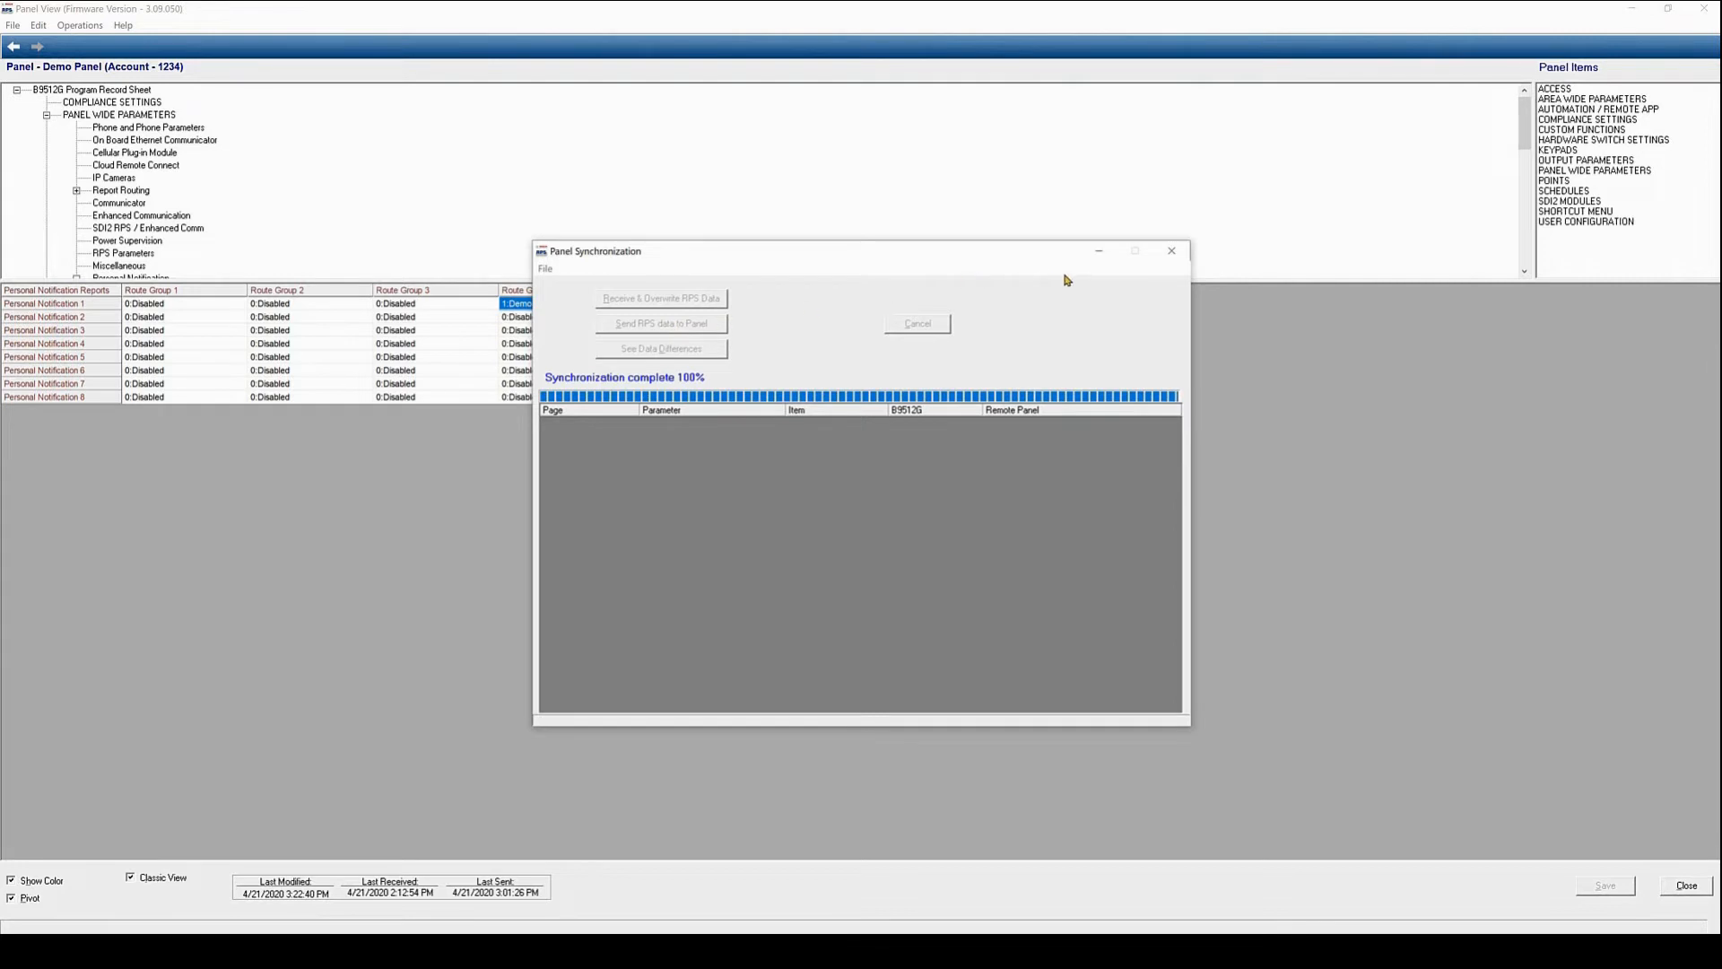
pyautogui.click(1171, 252)
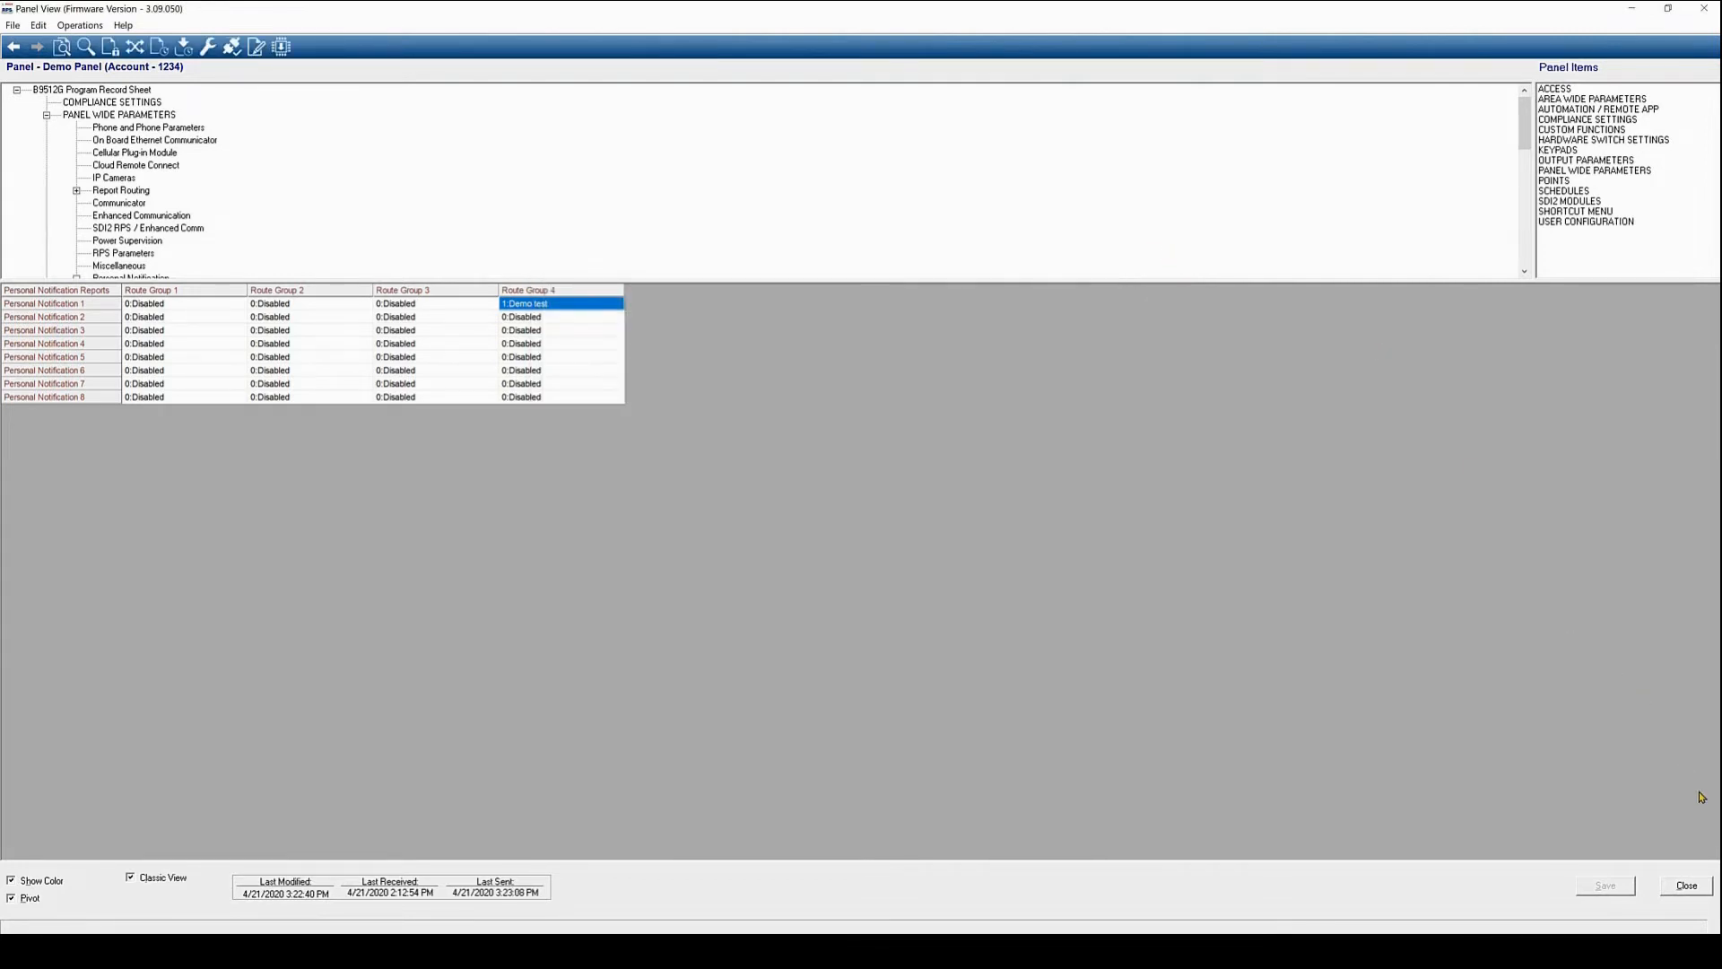
# Hang up the Demo Panel connection and close the panel editor
pyautogui.click(1685, 885)
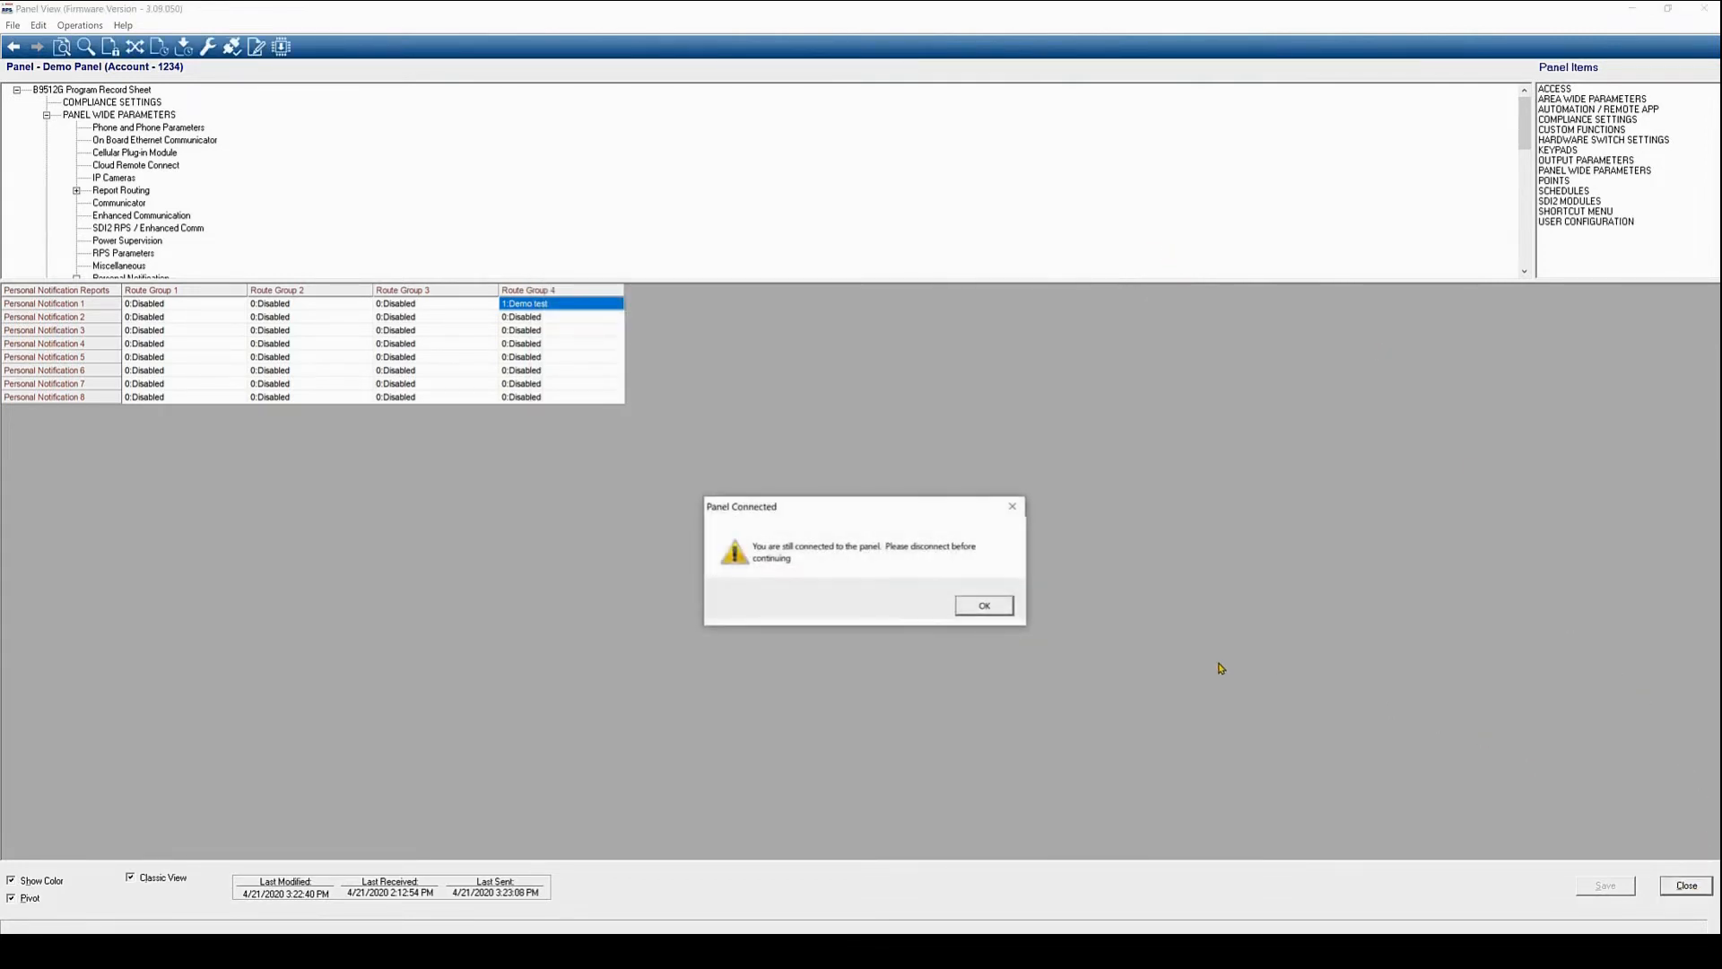
pyautogui.click(988, 611)
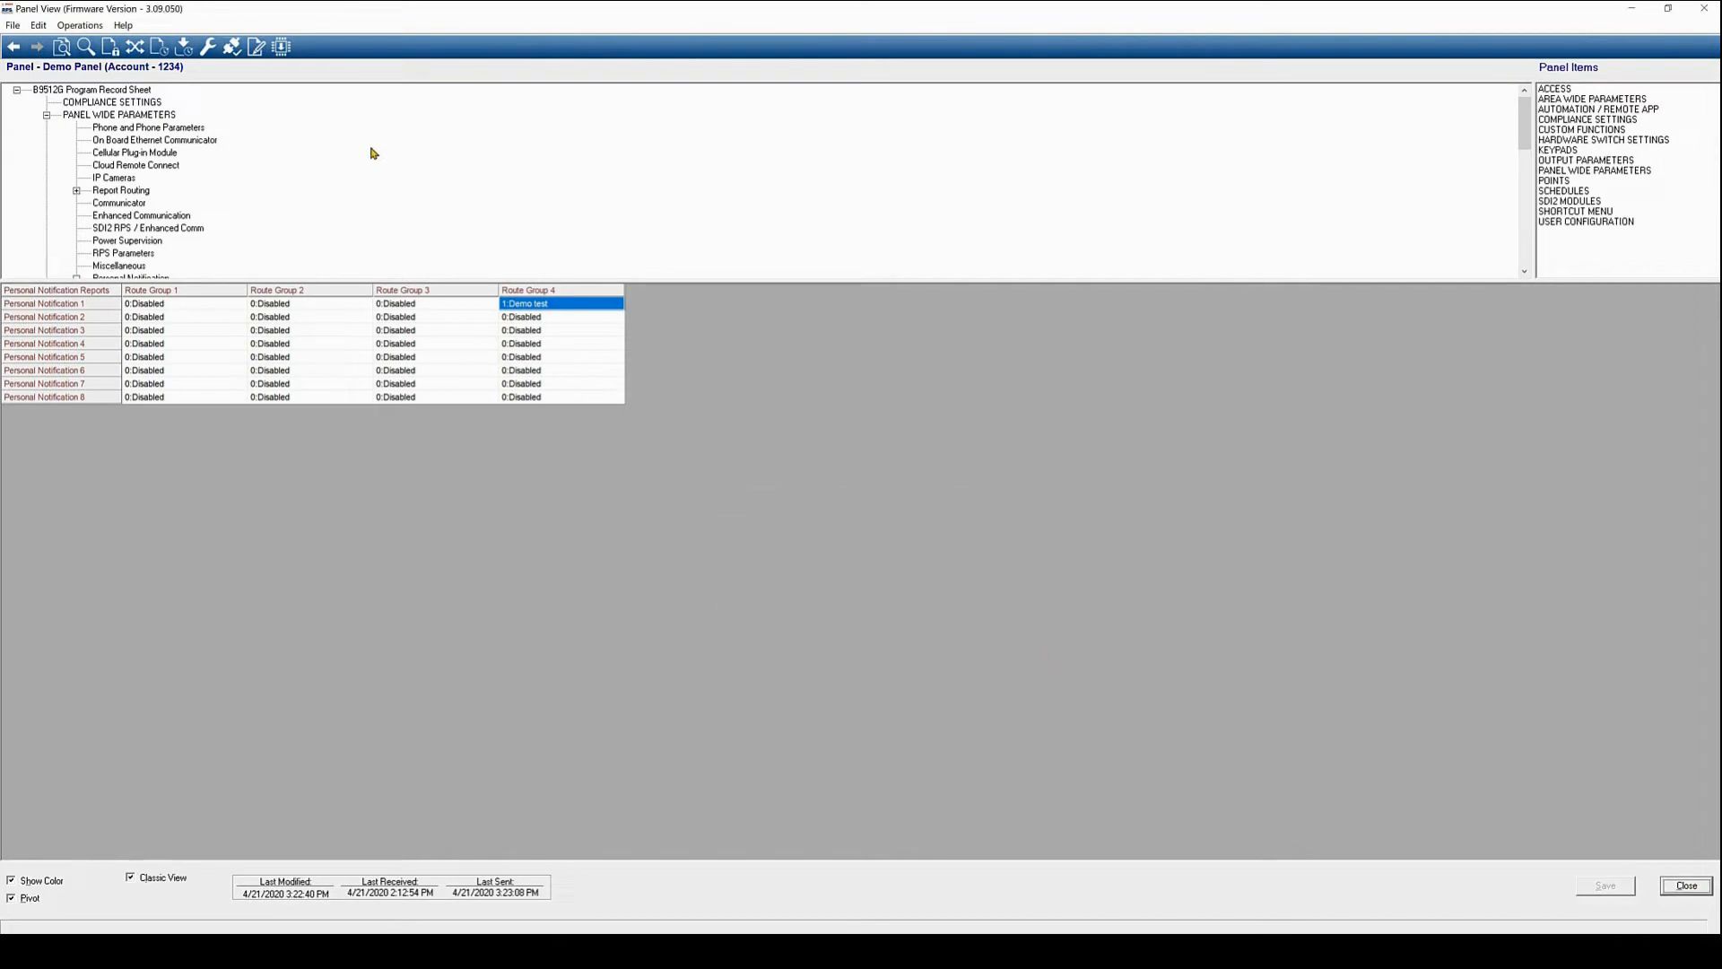
pyautogui.click(232, 47)
pyautogui.click(962, 460)
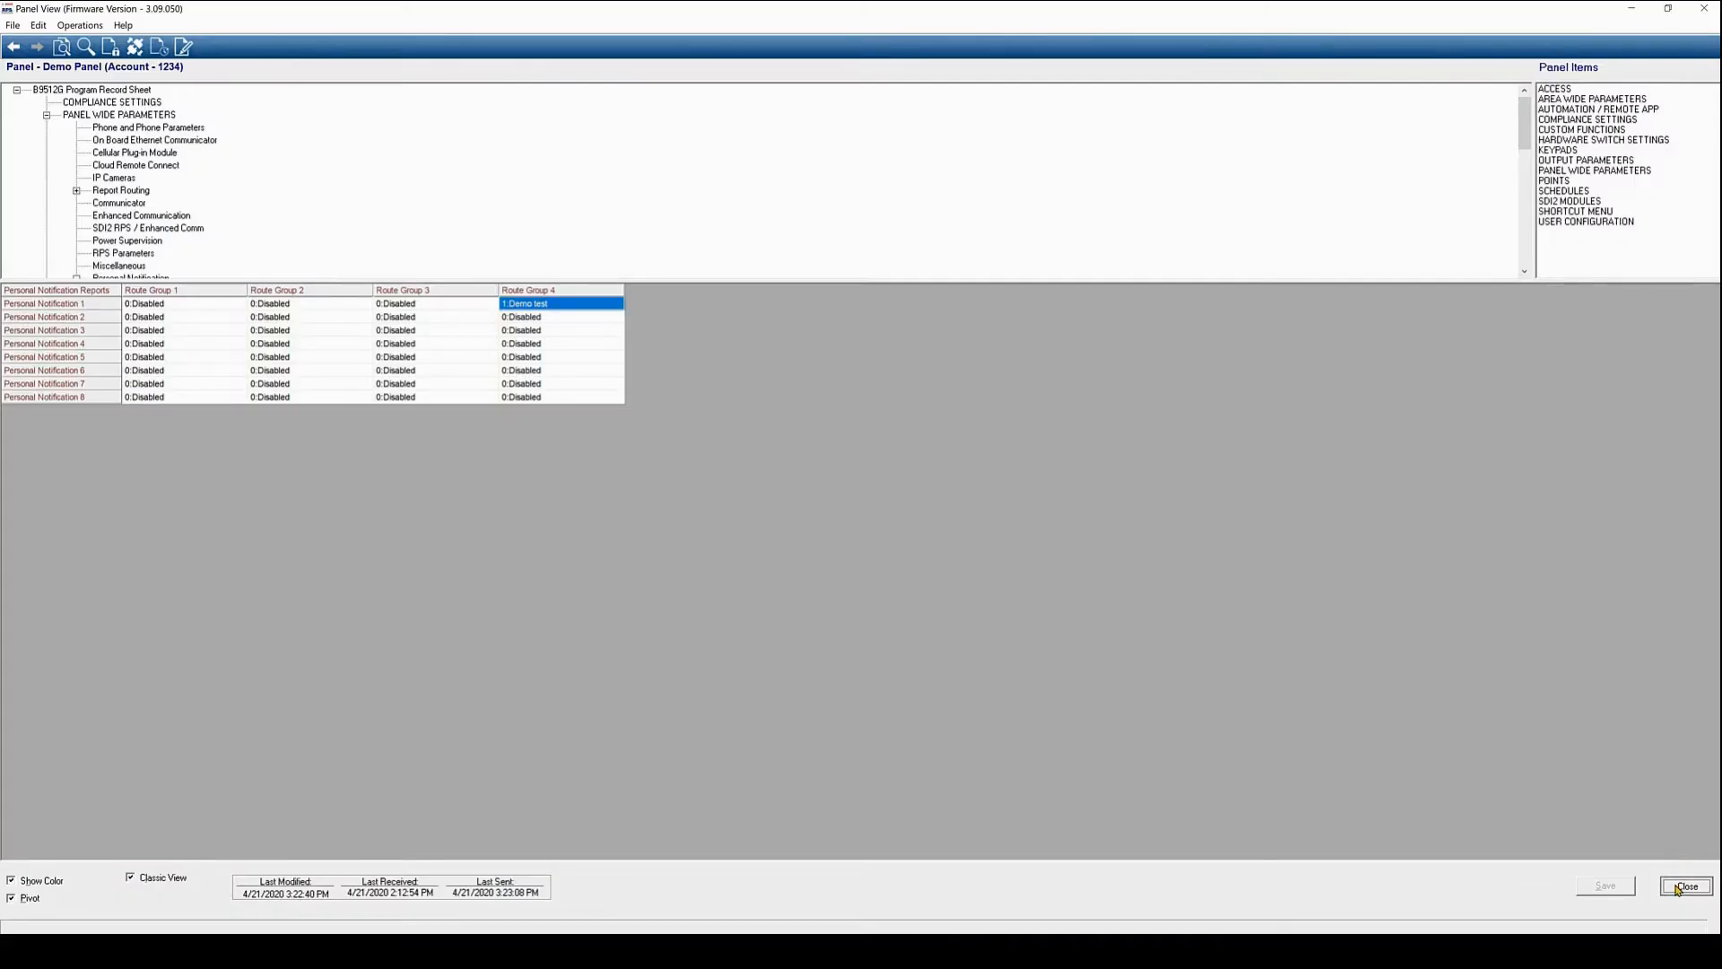
pyautogui.click(1679, 886)
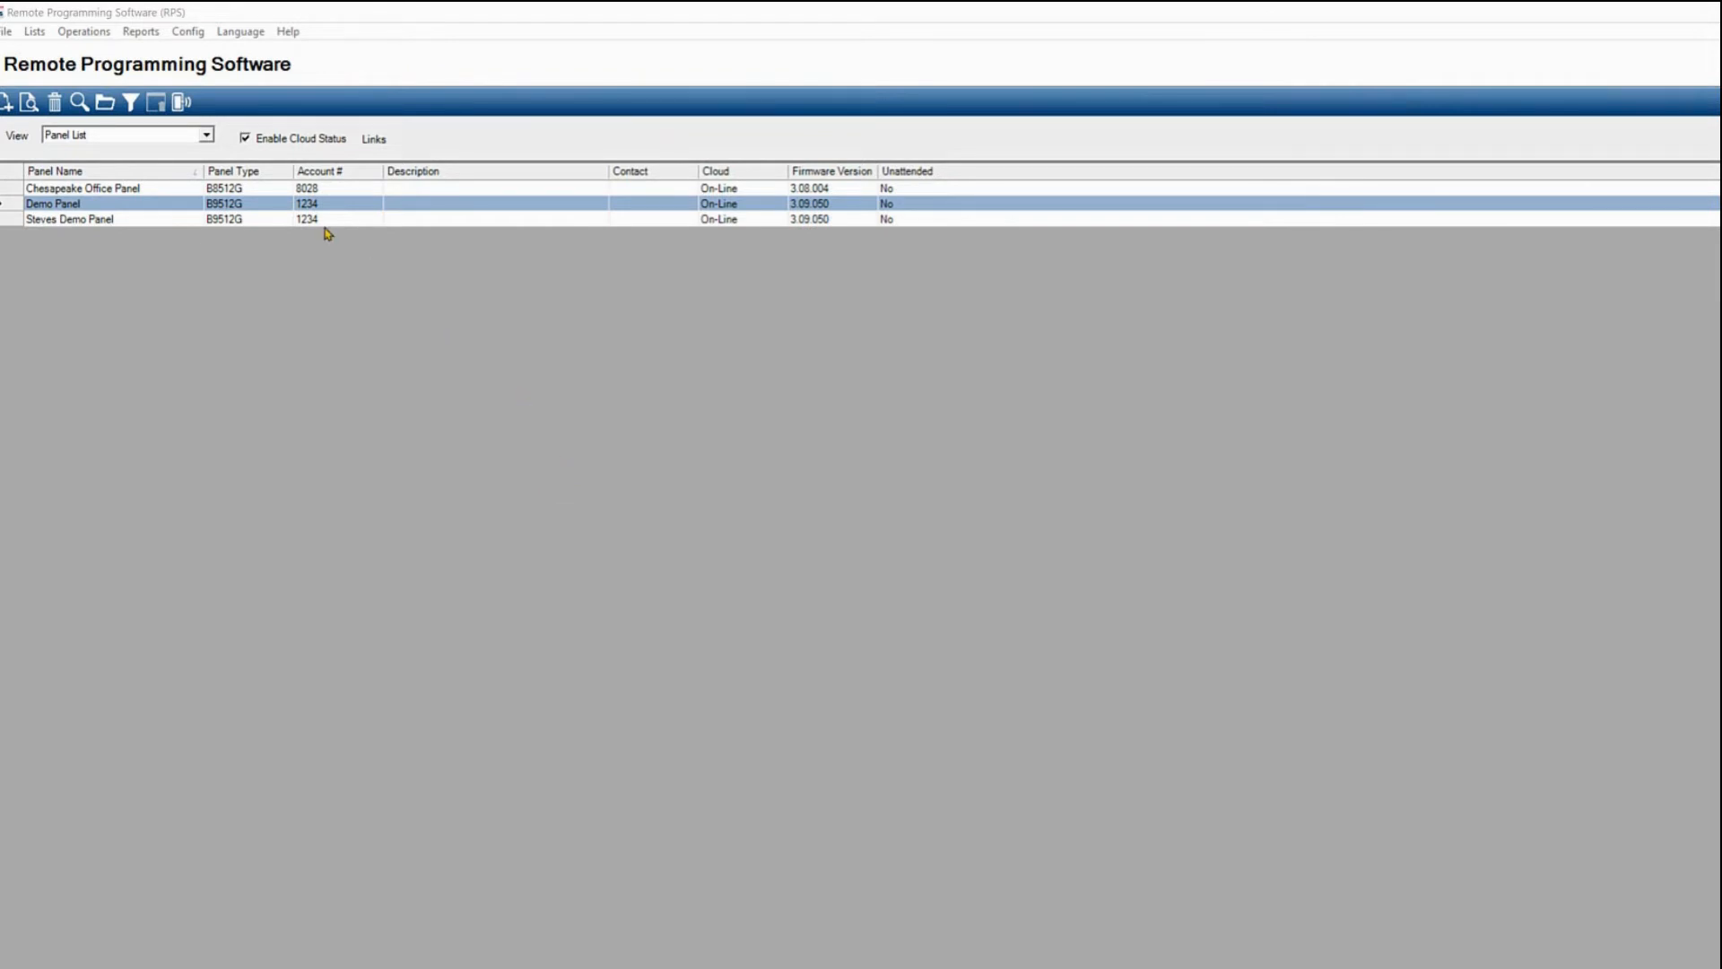
# Build a Remote Security Control profile for Demo Panel with Ethernet and Cloud connections, valid through 12/31/2035
pyautogui.click(184, 103)
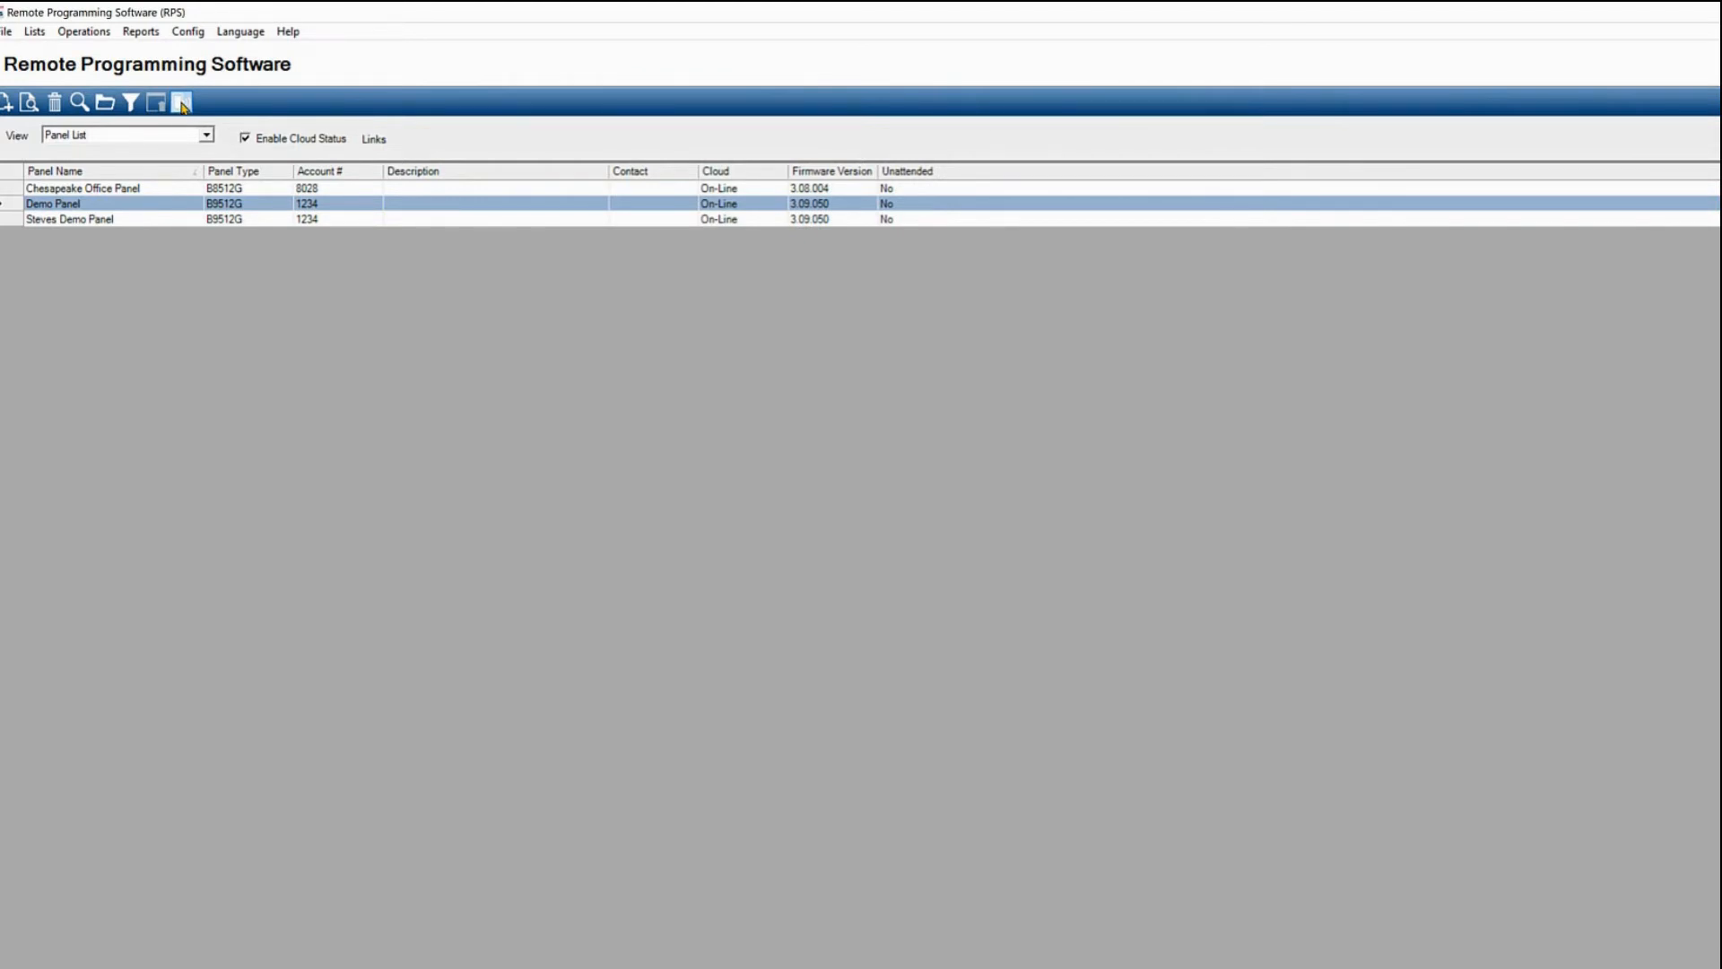
pyautogui.click(182, 103)
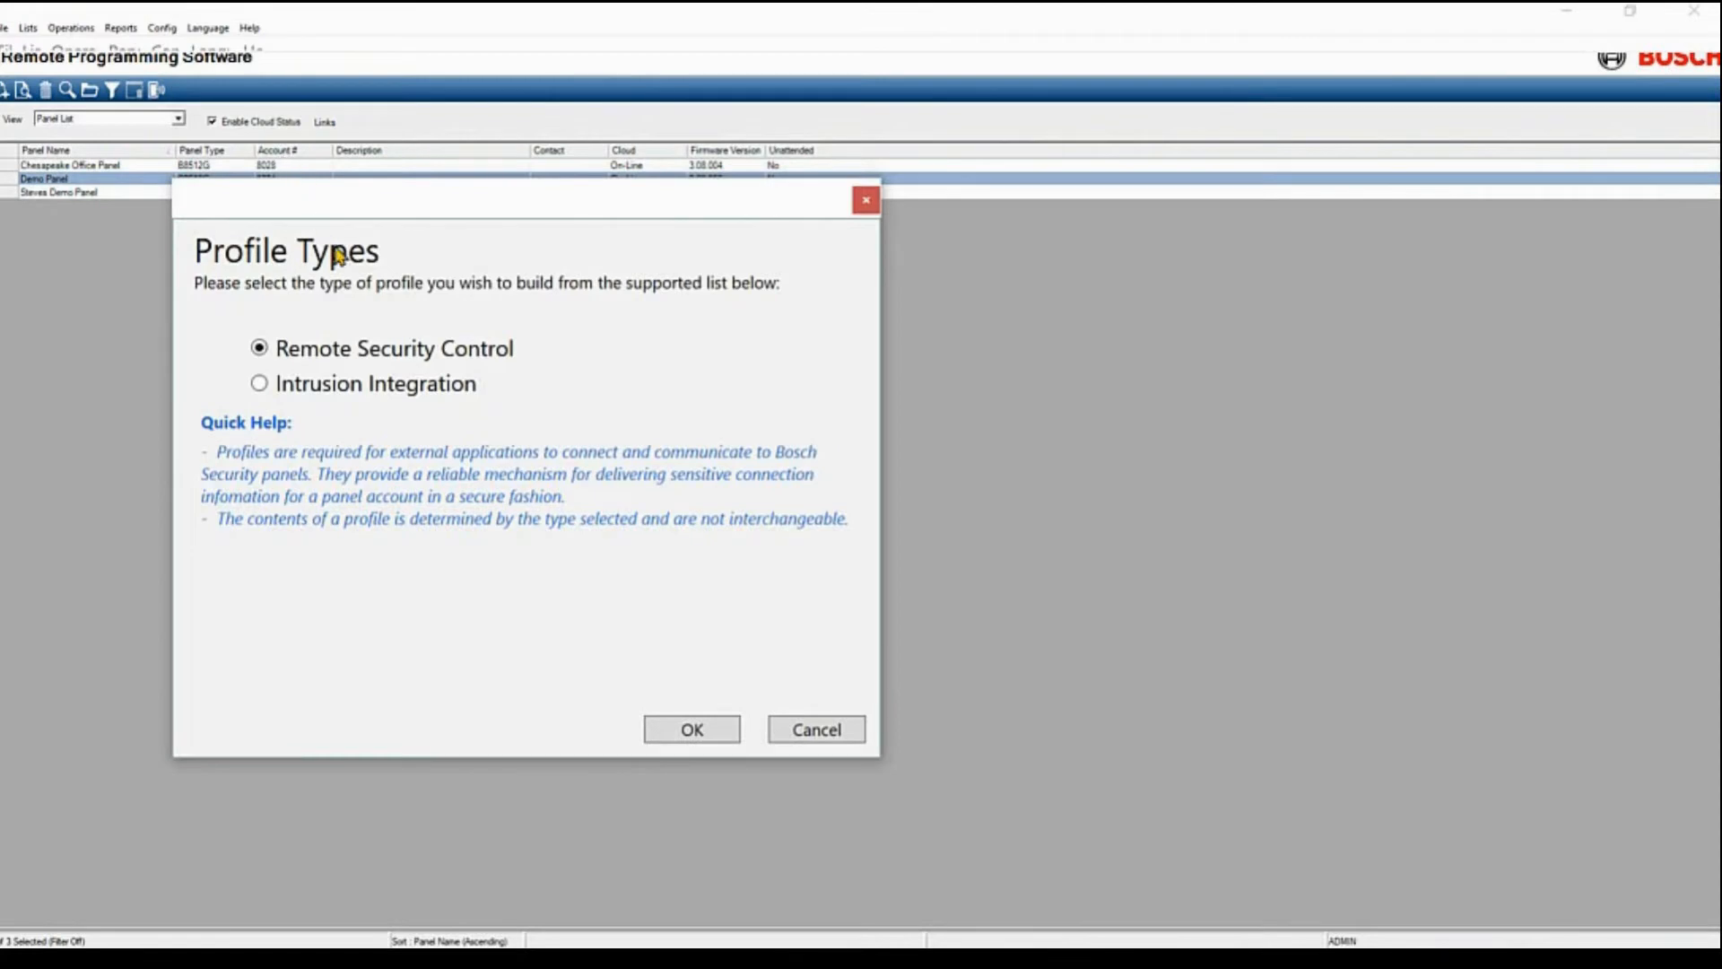
pyautogui.click(696, 733)
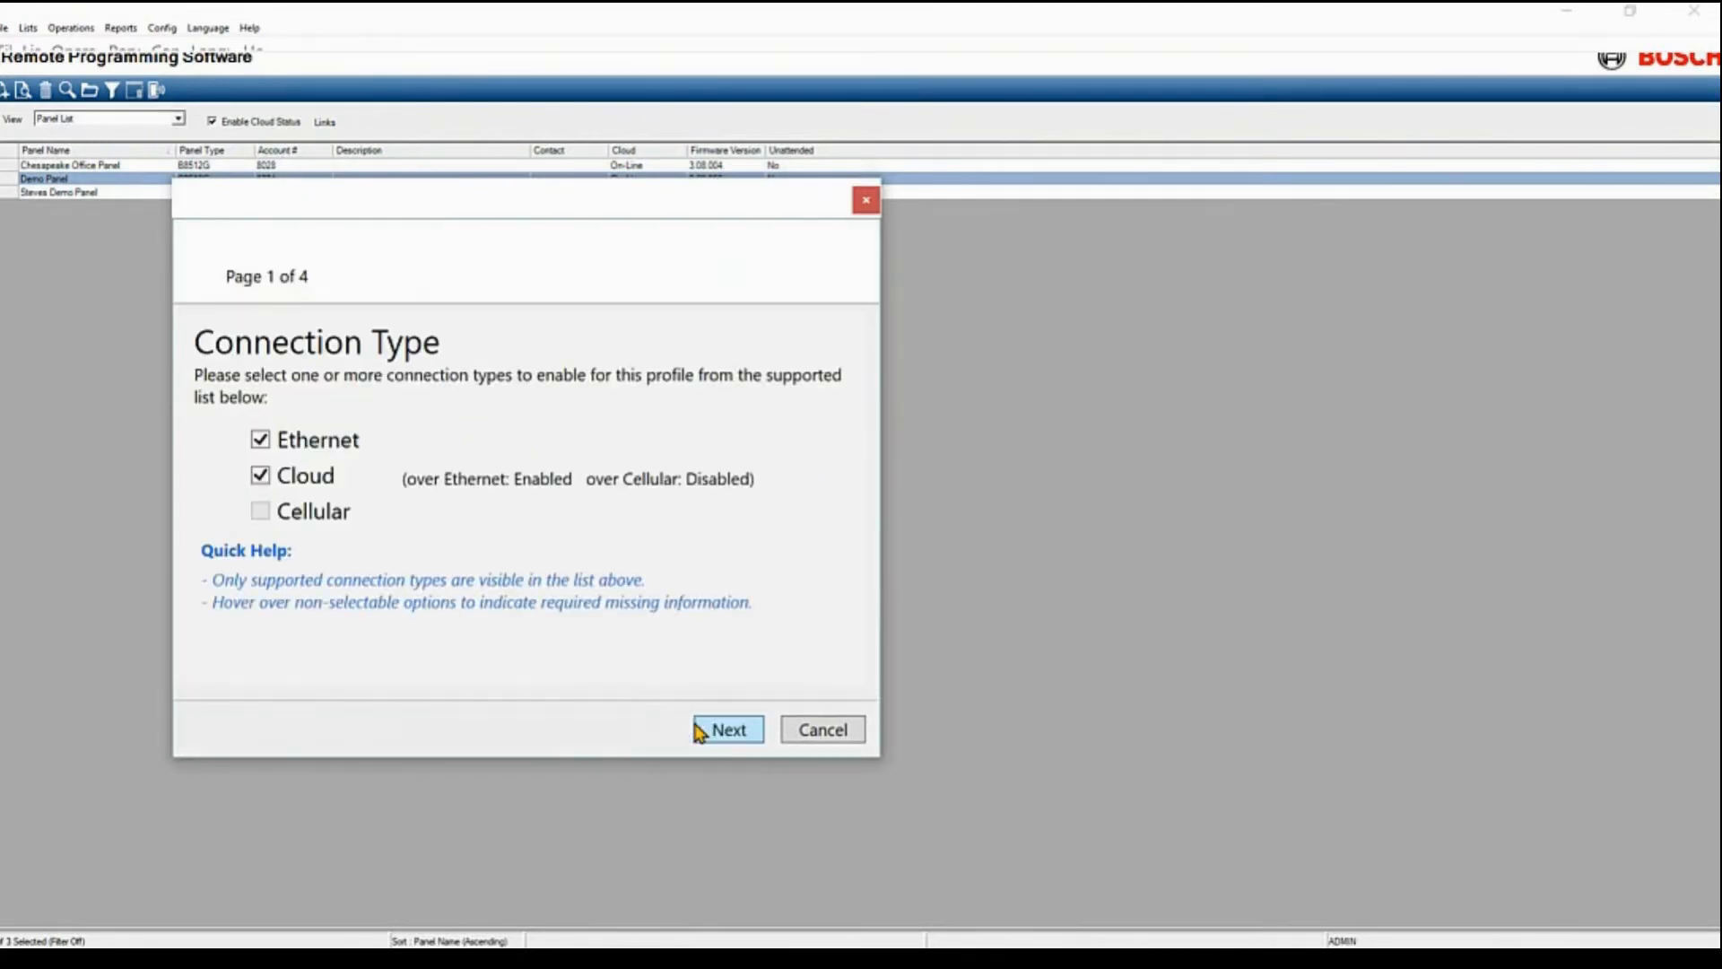
pyautogui.click(726, 731)
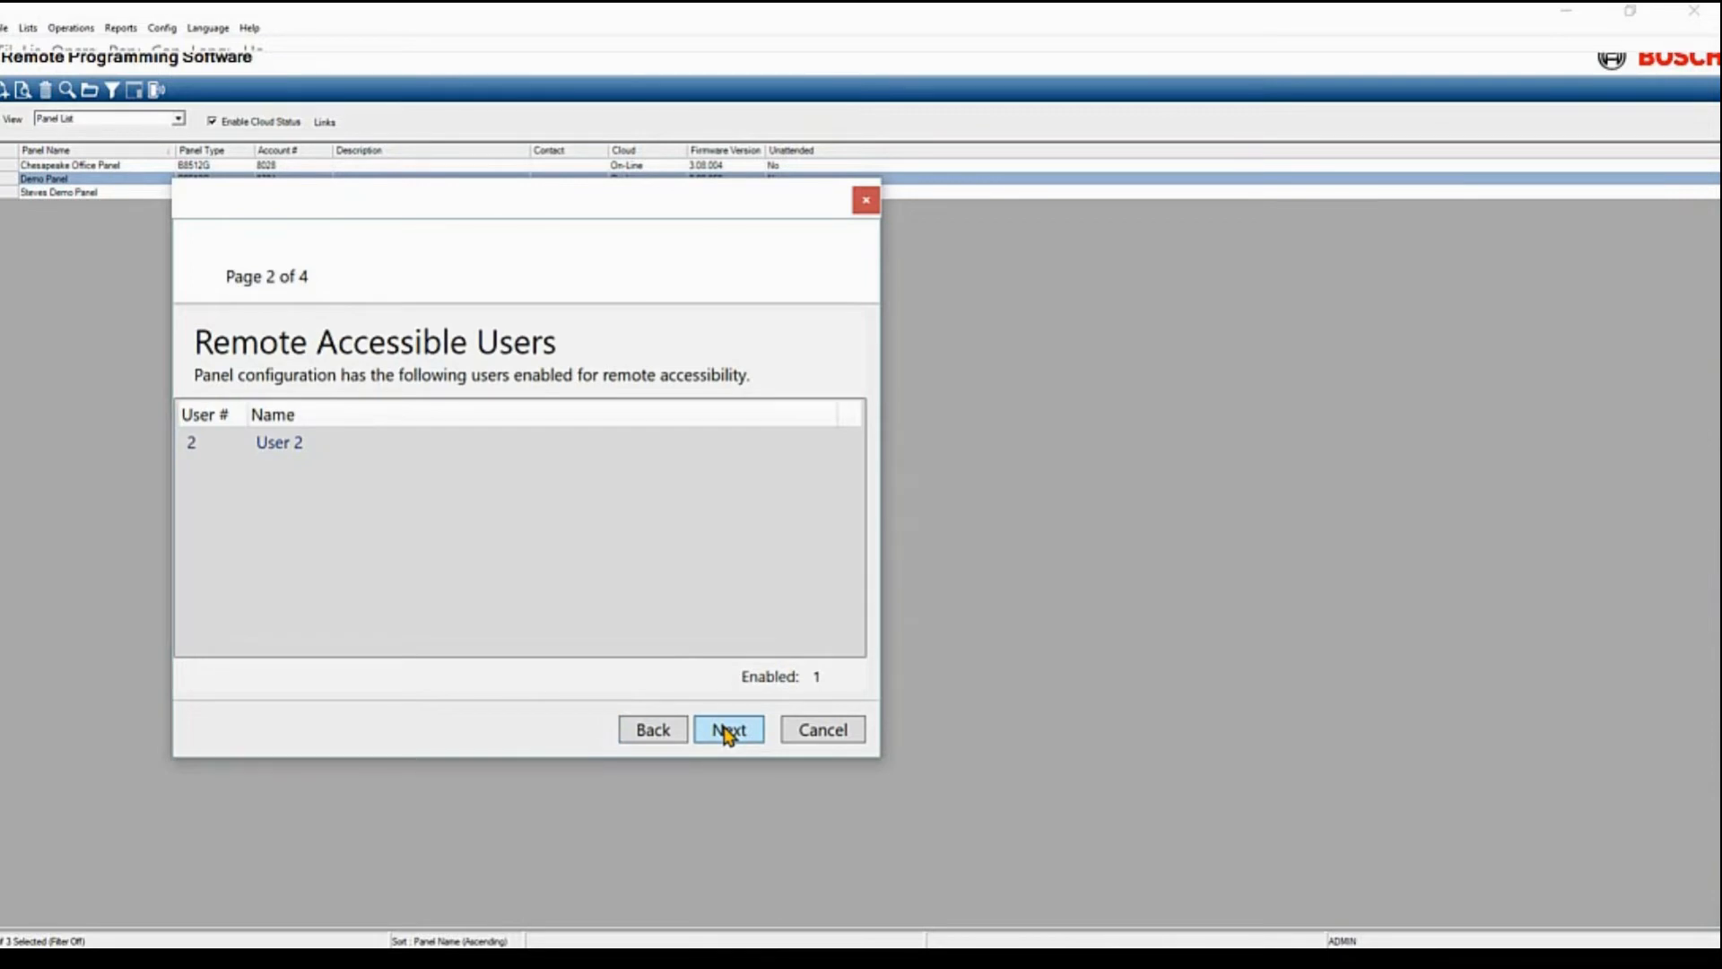
pyautogui.click(726, 732)
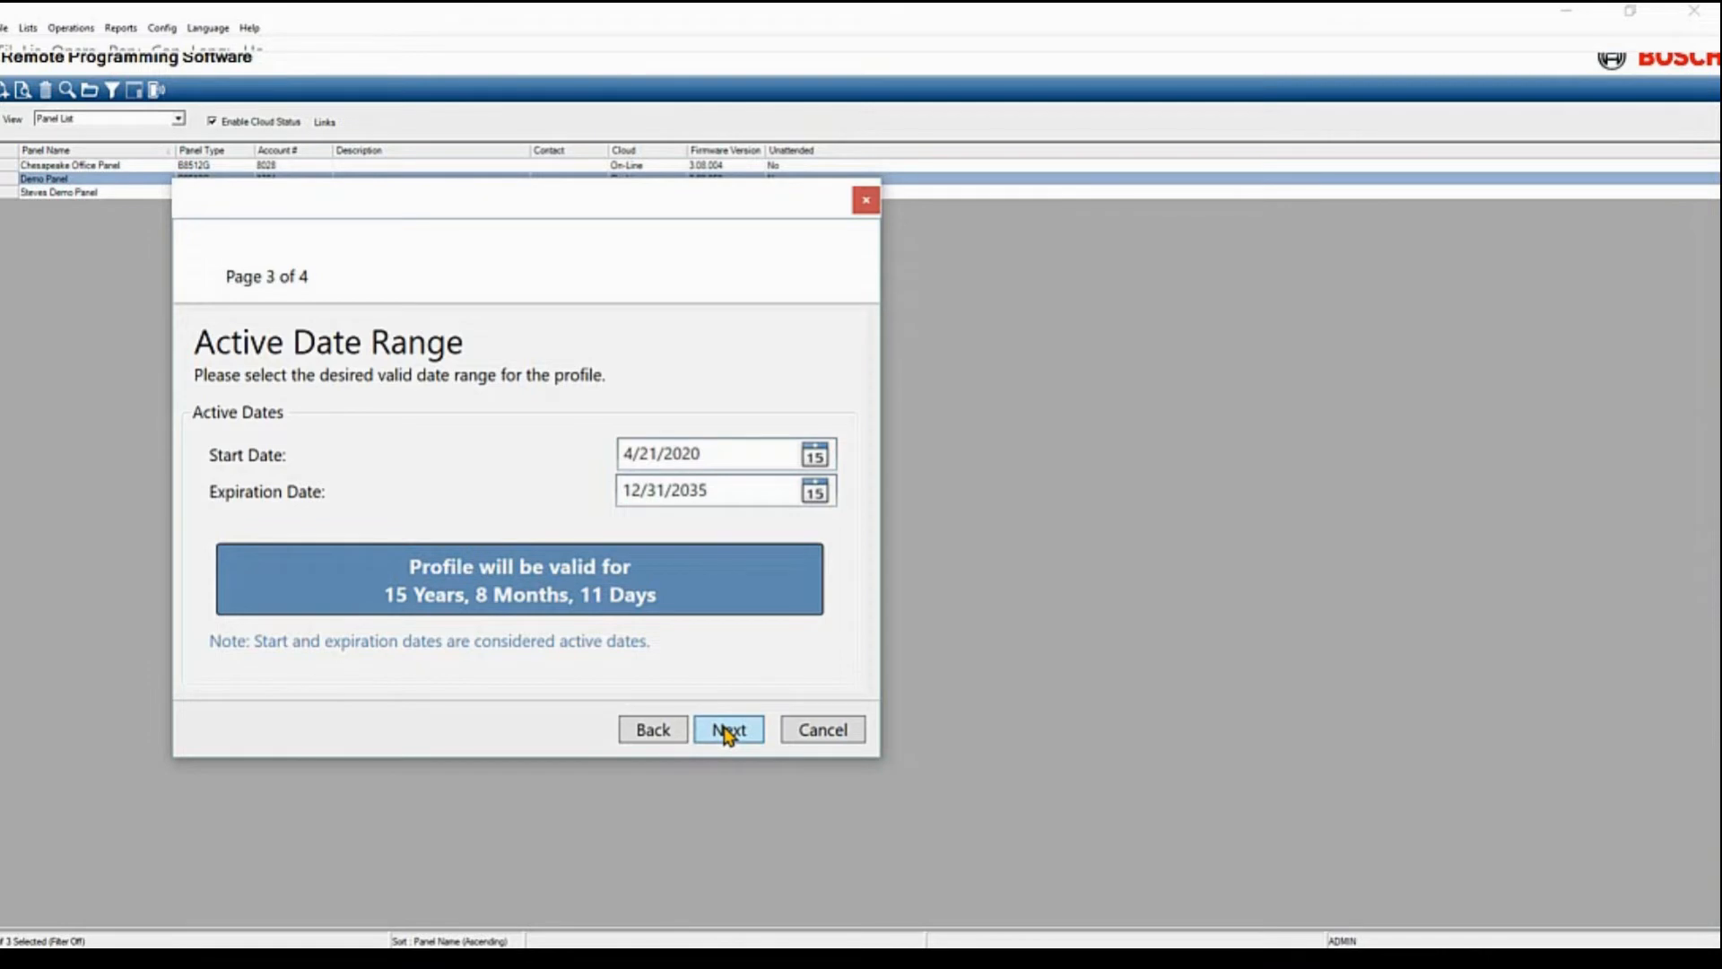
pyautogui.click(727, 733)
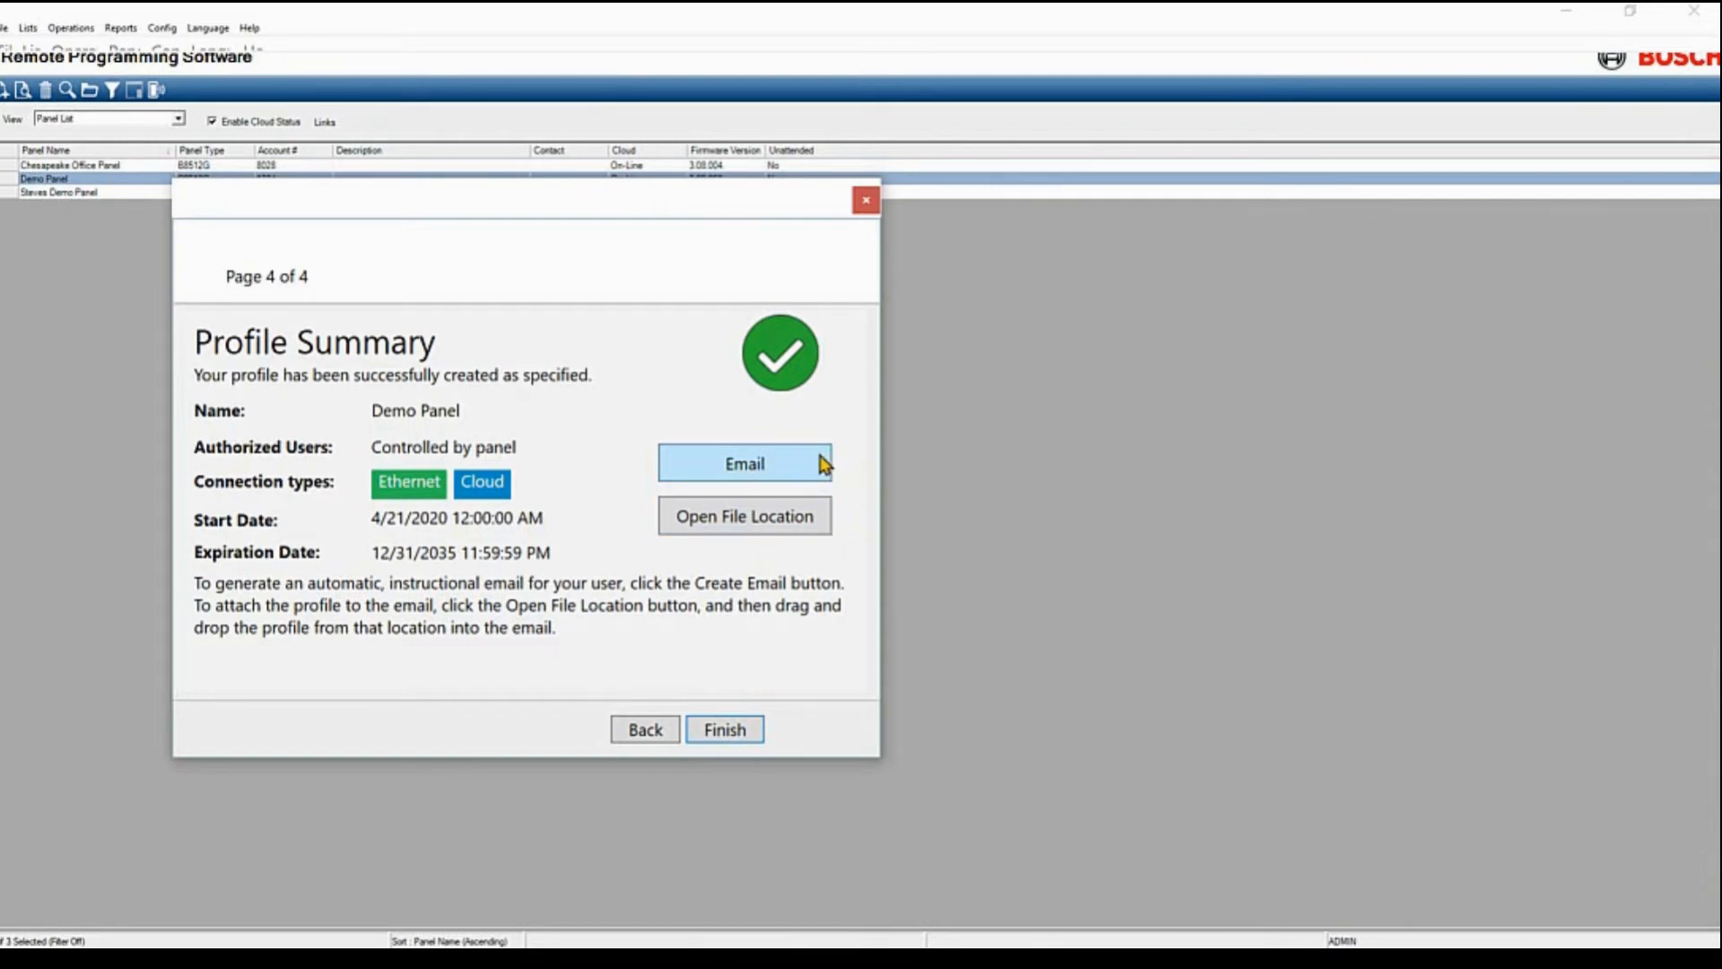
# Show the Certificates folder and check the MultiUser_Demo Panel_MultiConnect.brmcrt file's options
pyautogui.click(768, 523)
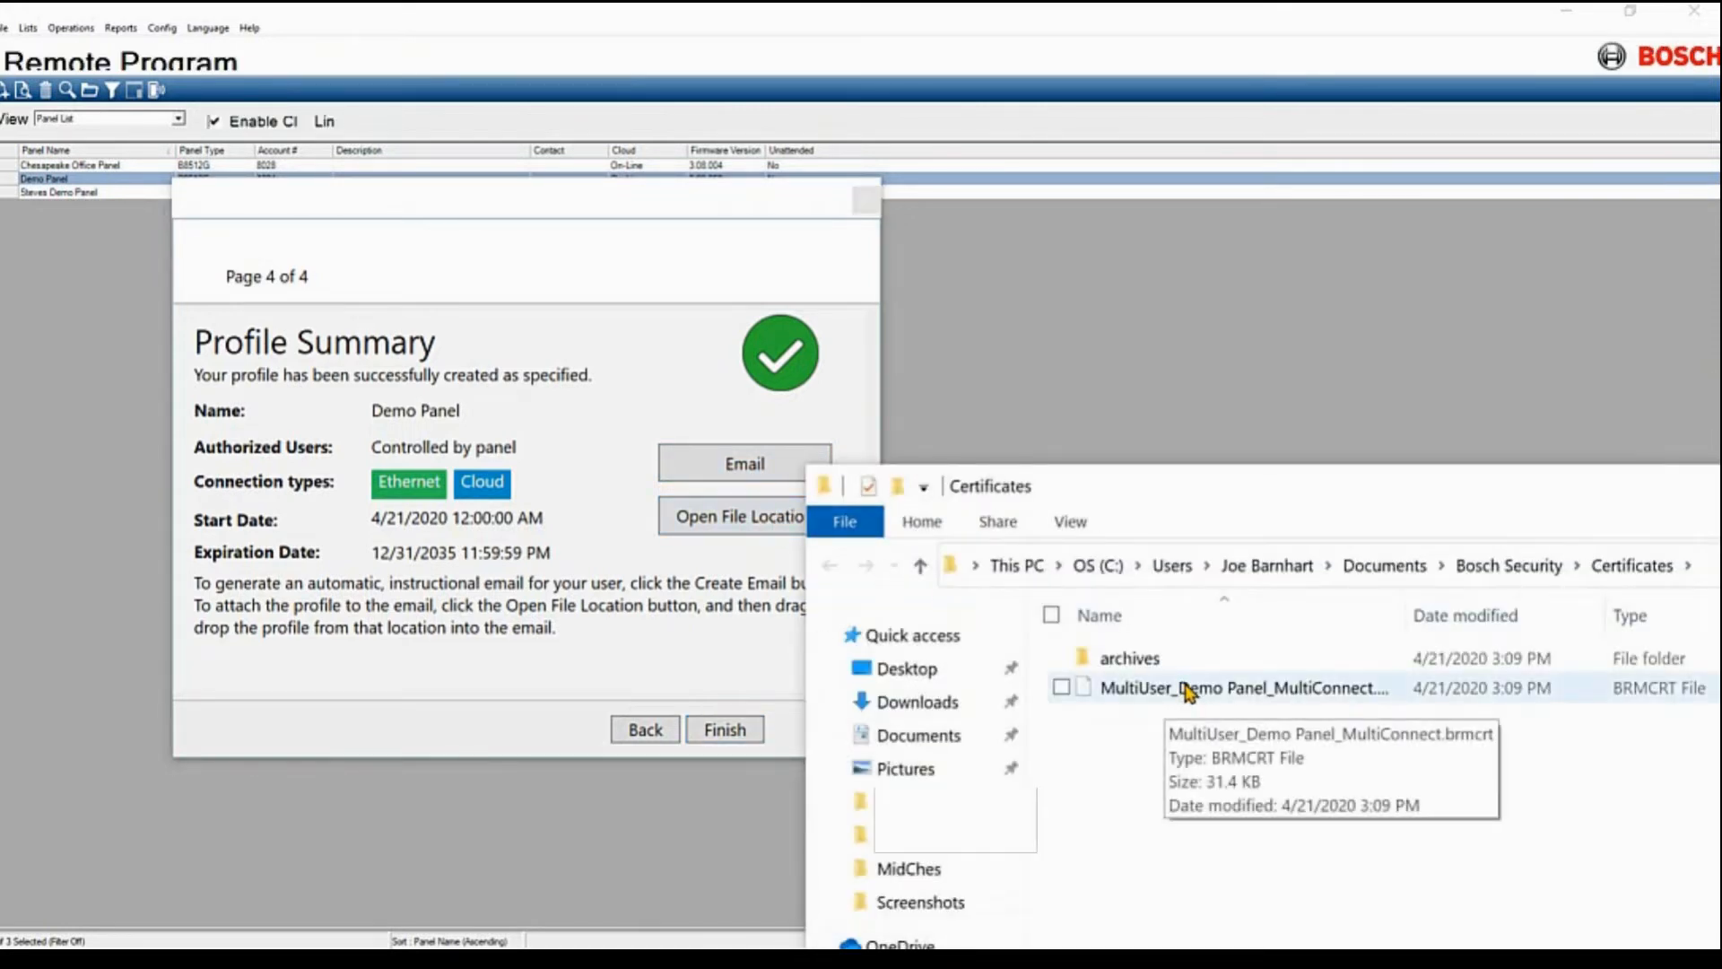
pyautogui.click(1182, 689)
pyautogui.rightClick(1183, 689)
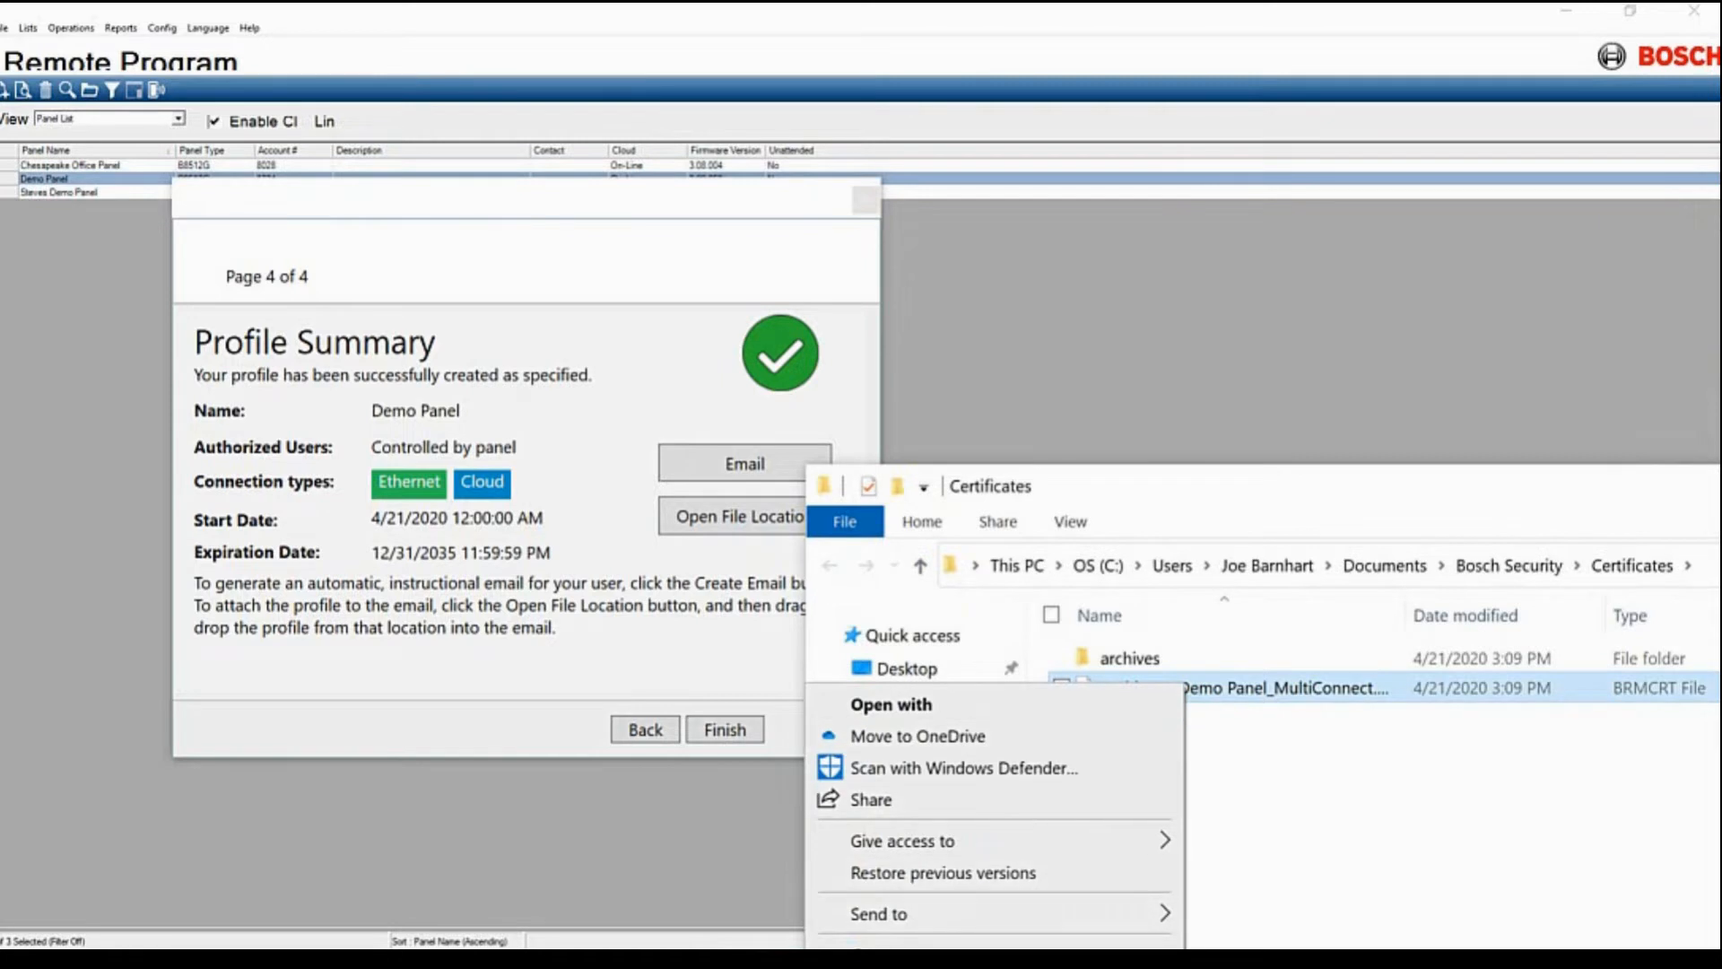
pyautogui.press('Escape')
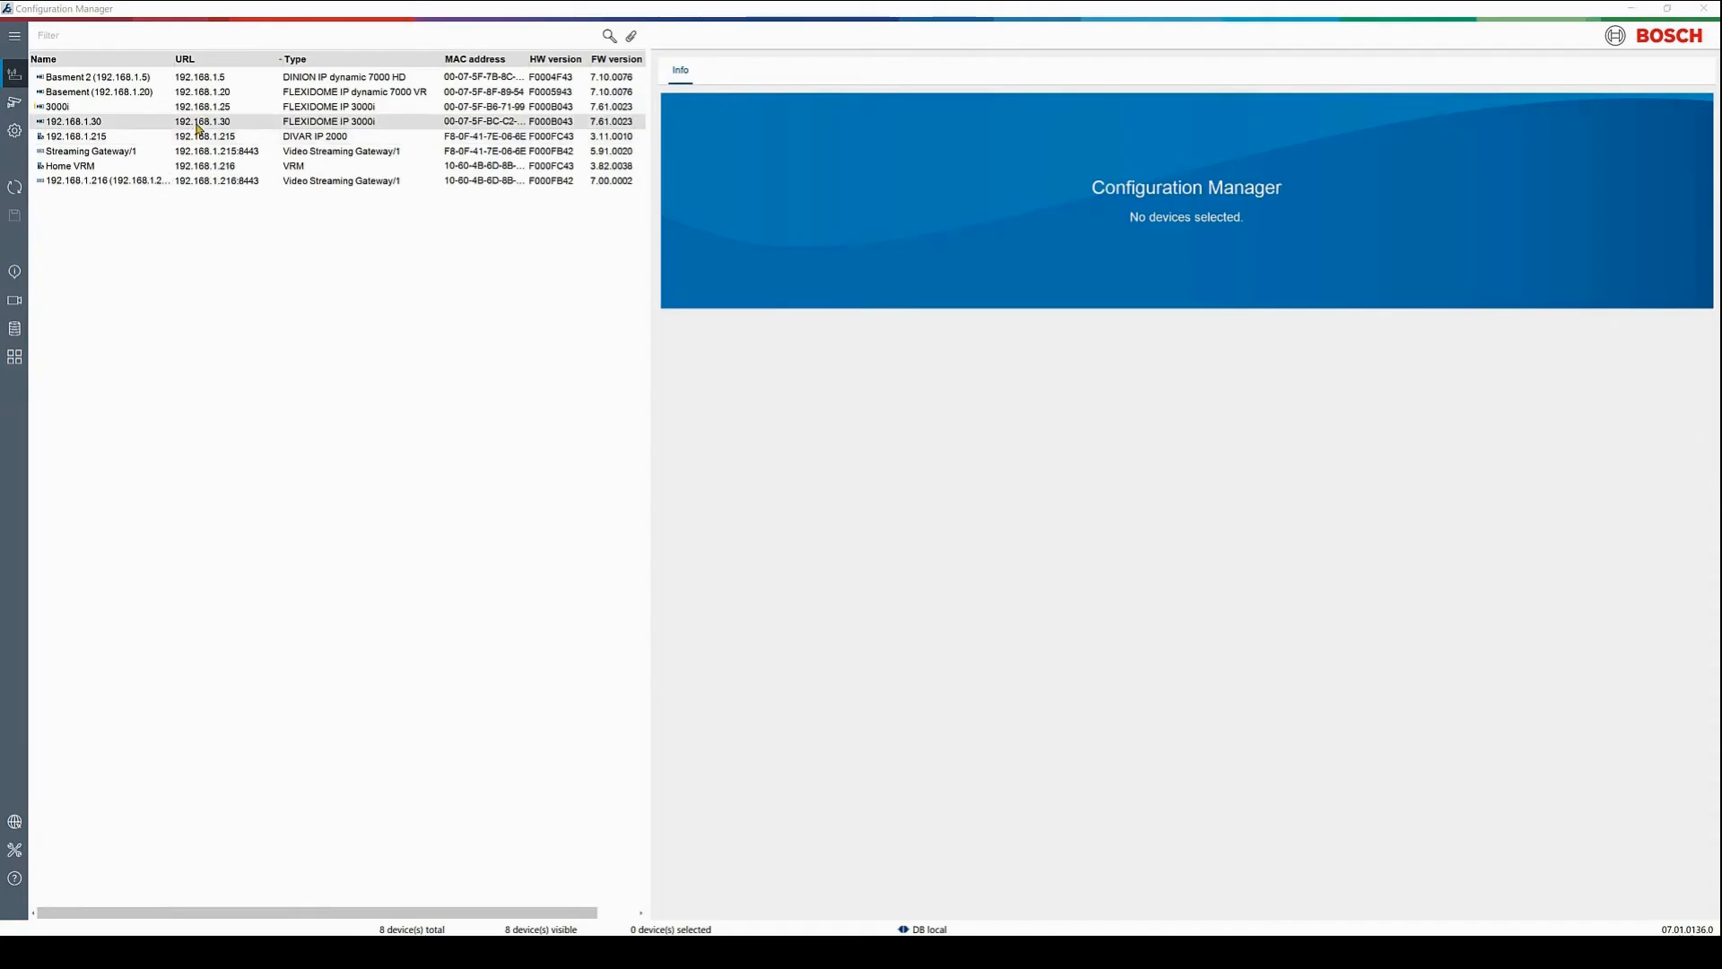
# For the camera at 192.168.1.30, enter and confirm a strong service password, then save
pyautogui.click(198, 124)
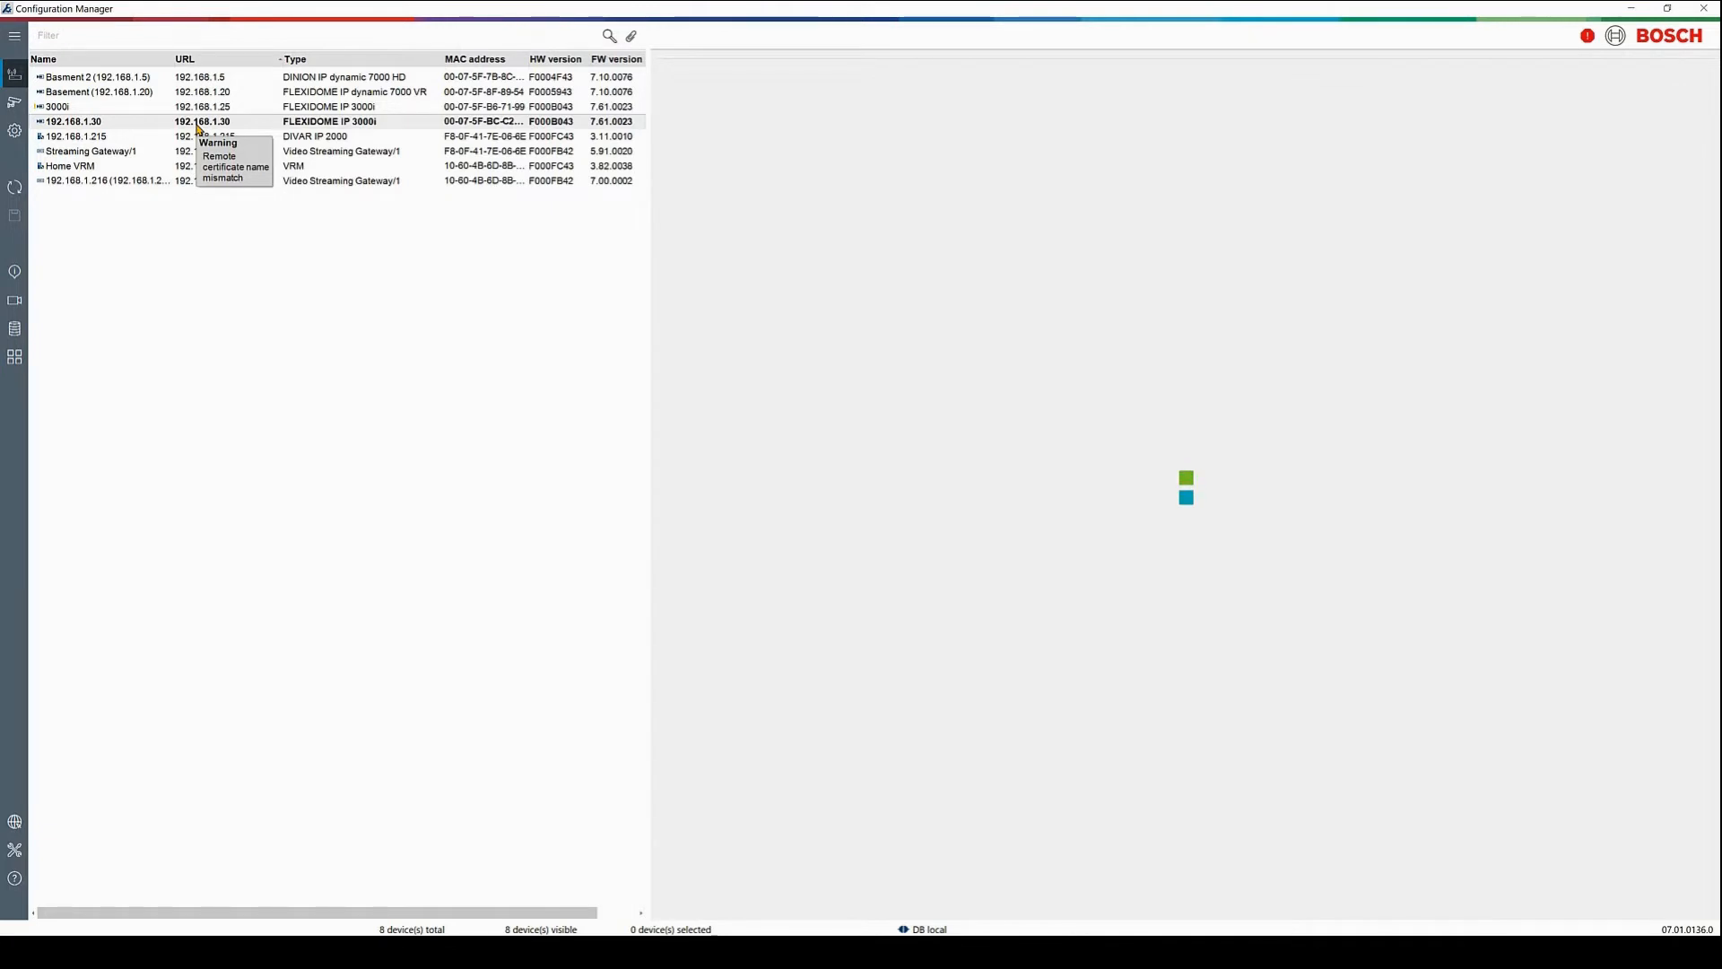
pyautogui.click(949, 569)
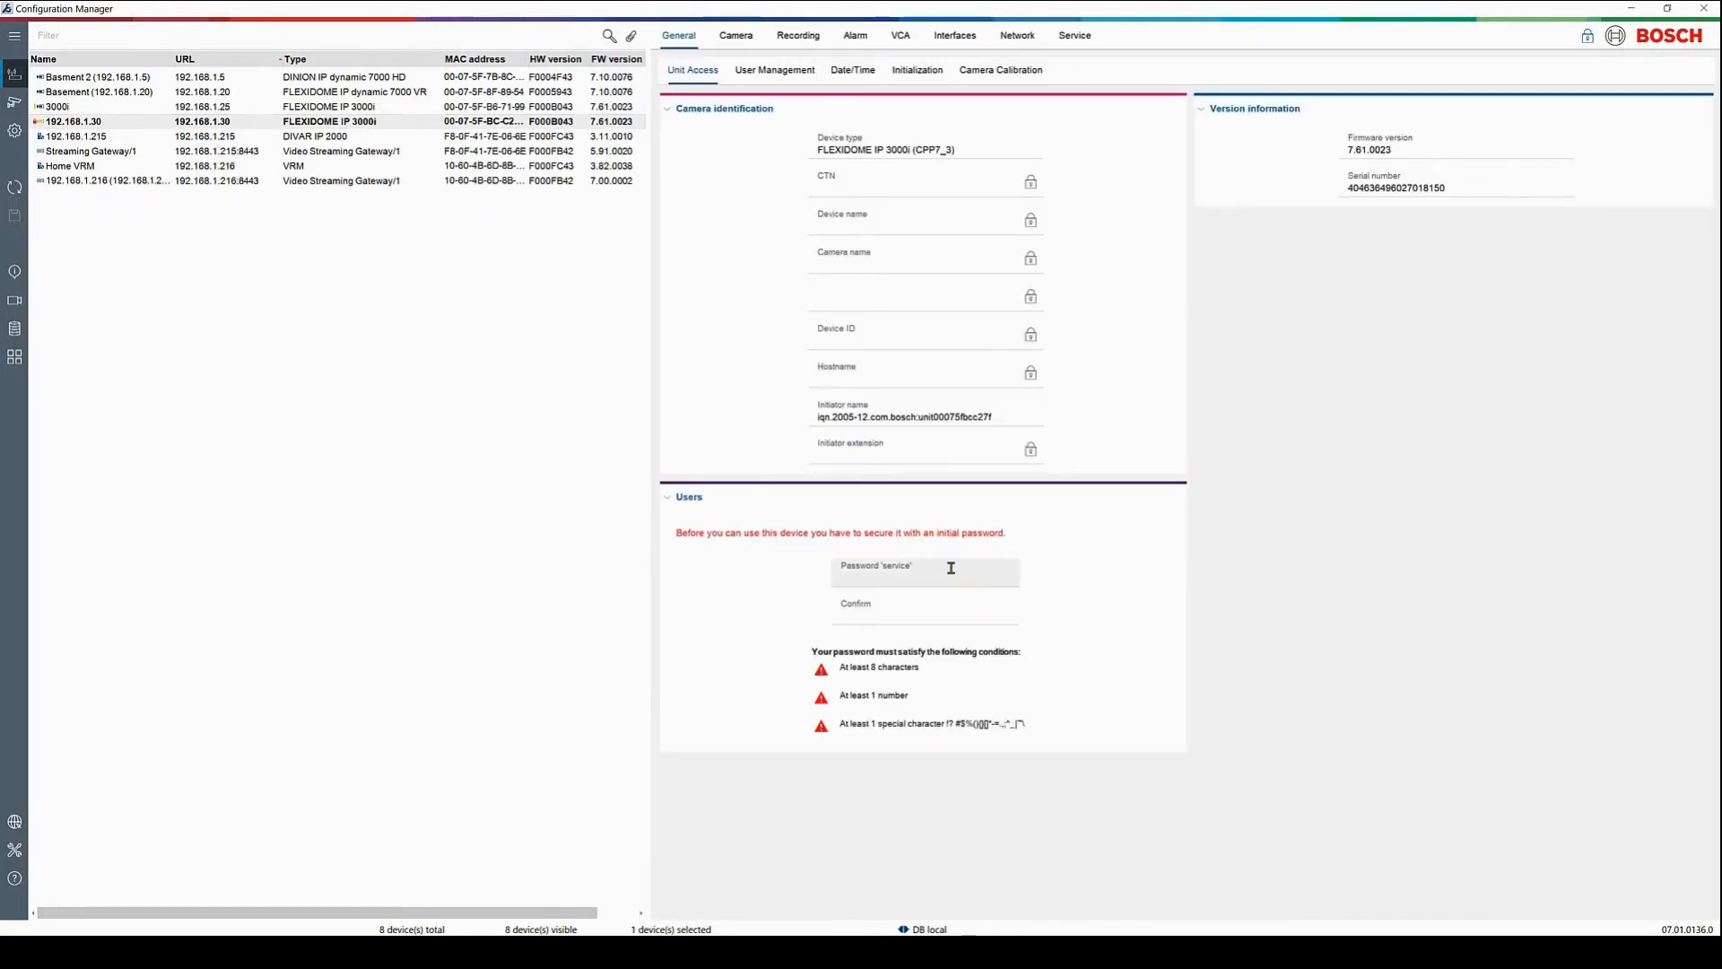
pyautogui.write('****')
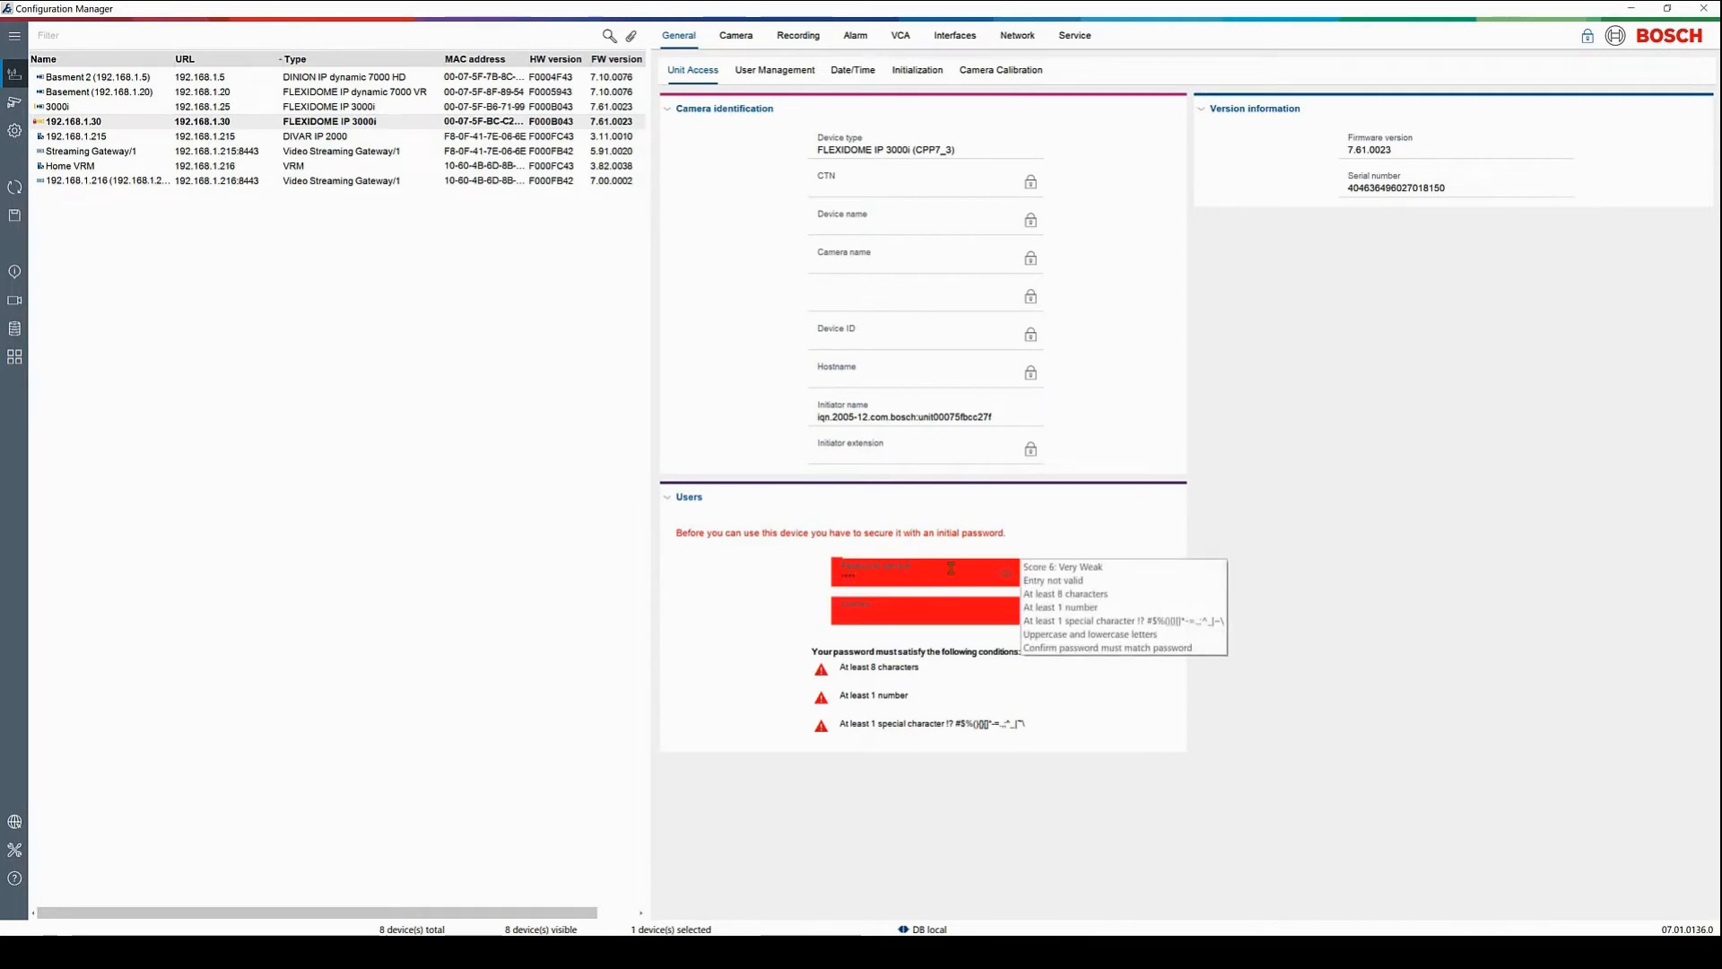
pyautogui.write('1**')
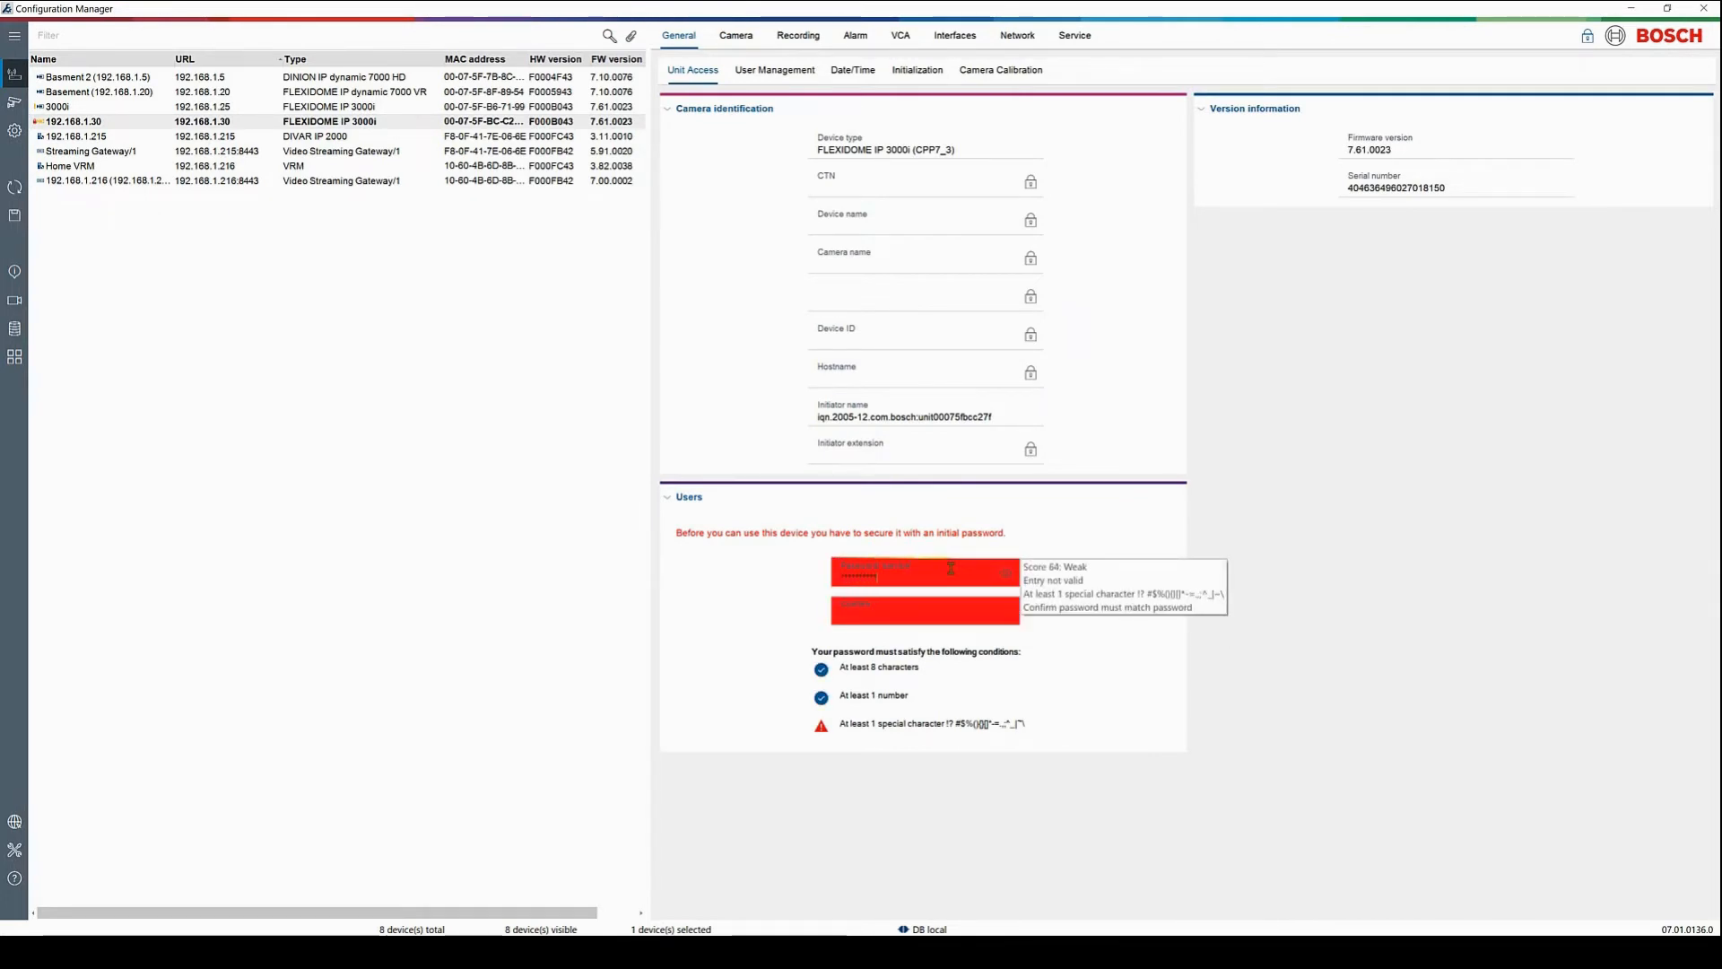
pyautogui.write('*')
pyautogui.press('Tab')
pyautogui.write('***')
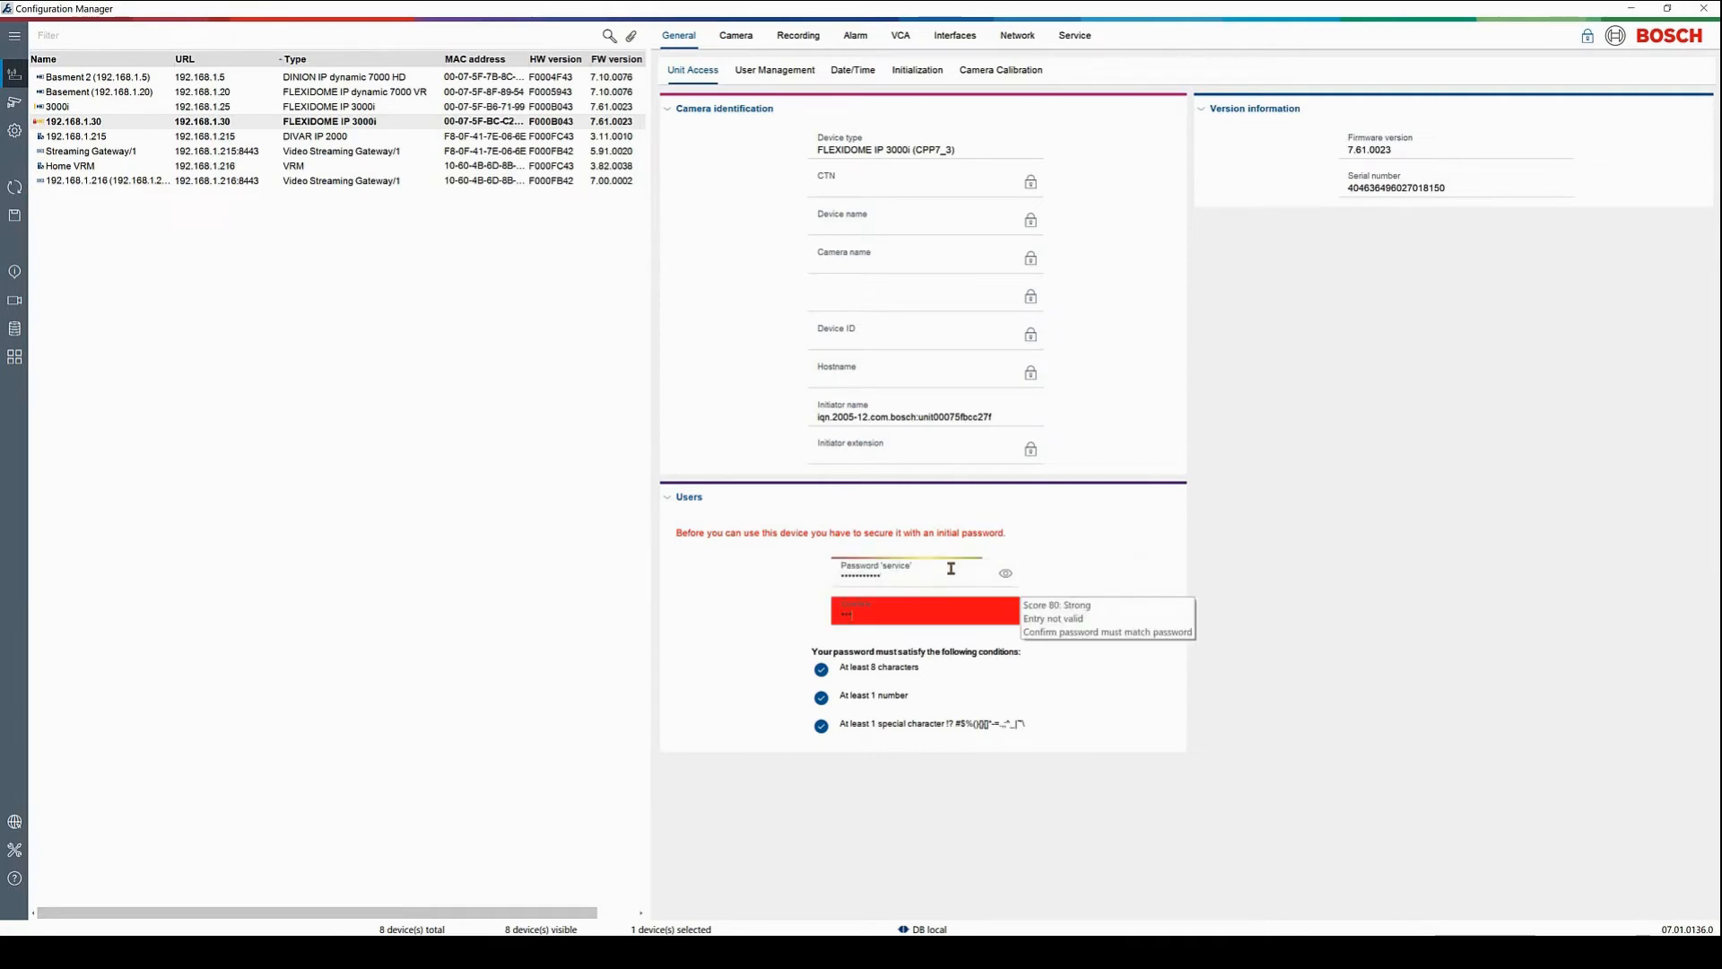
pyautogui.write('*********')
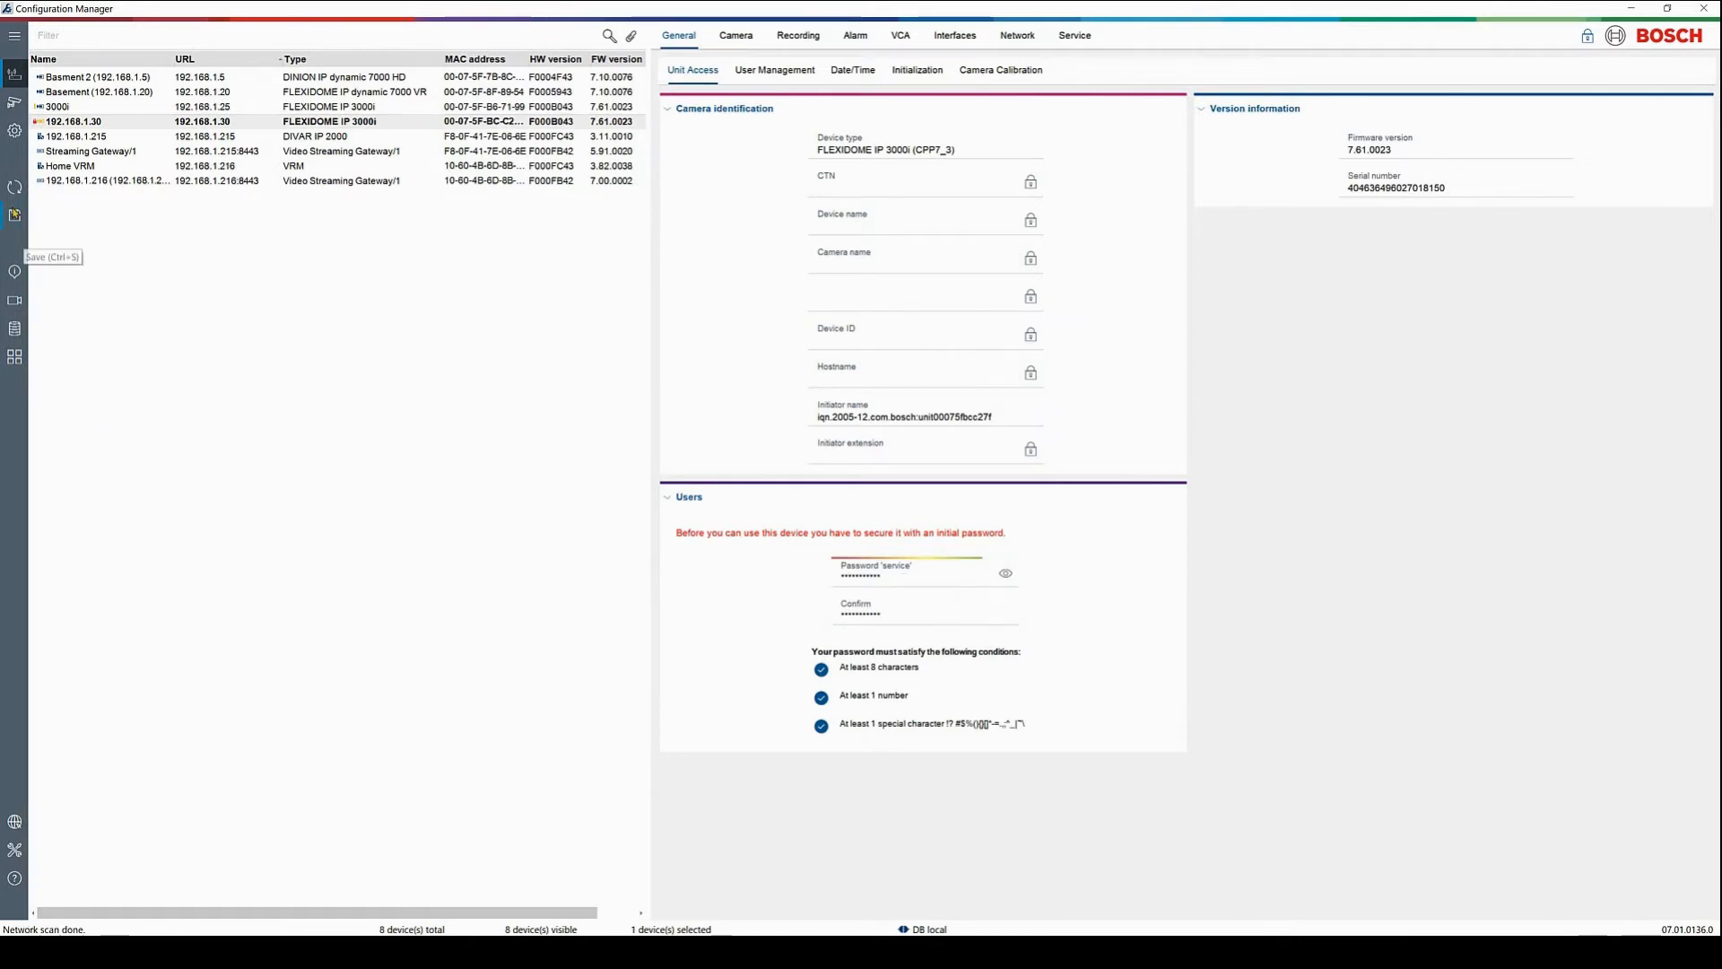
pyautogui.click(14, 216)
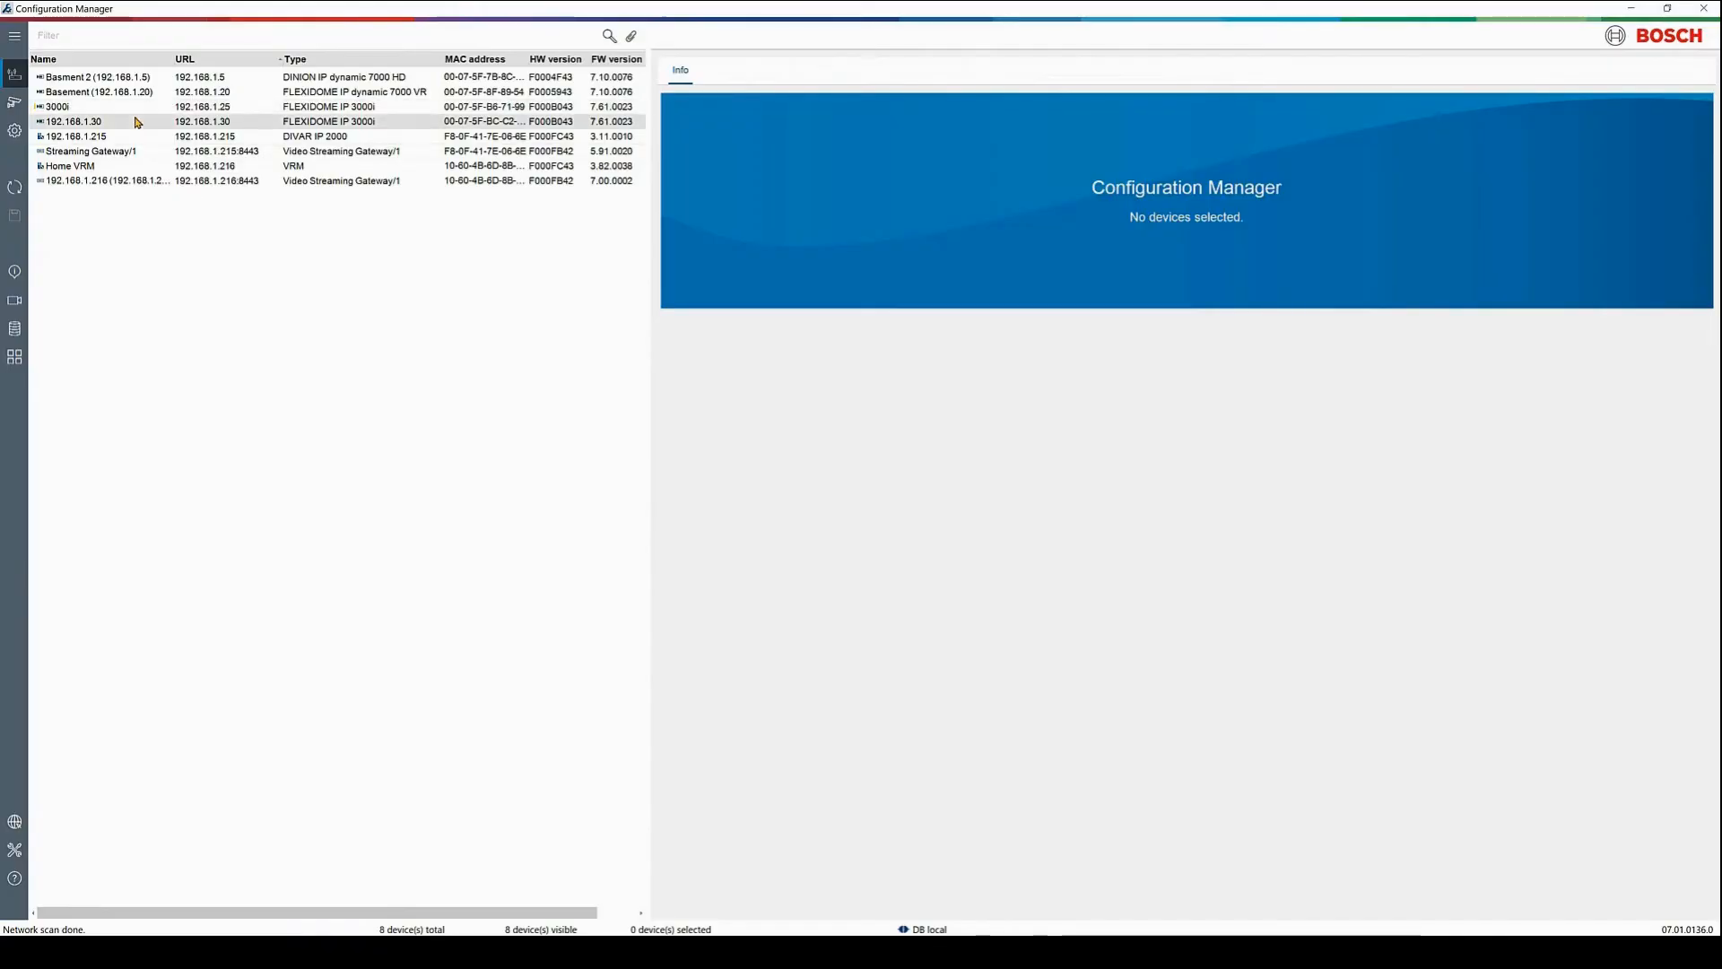
# In User Management, set and confirm a new password for the live user, then save
pyautogui.click(137, 121)
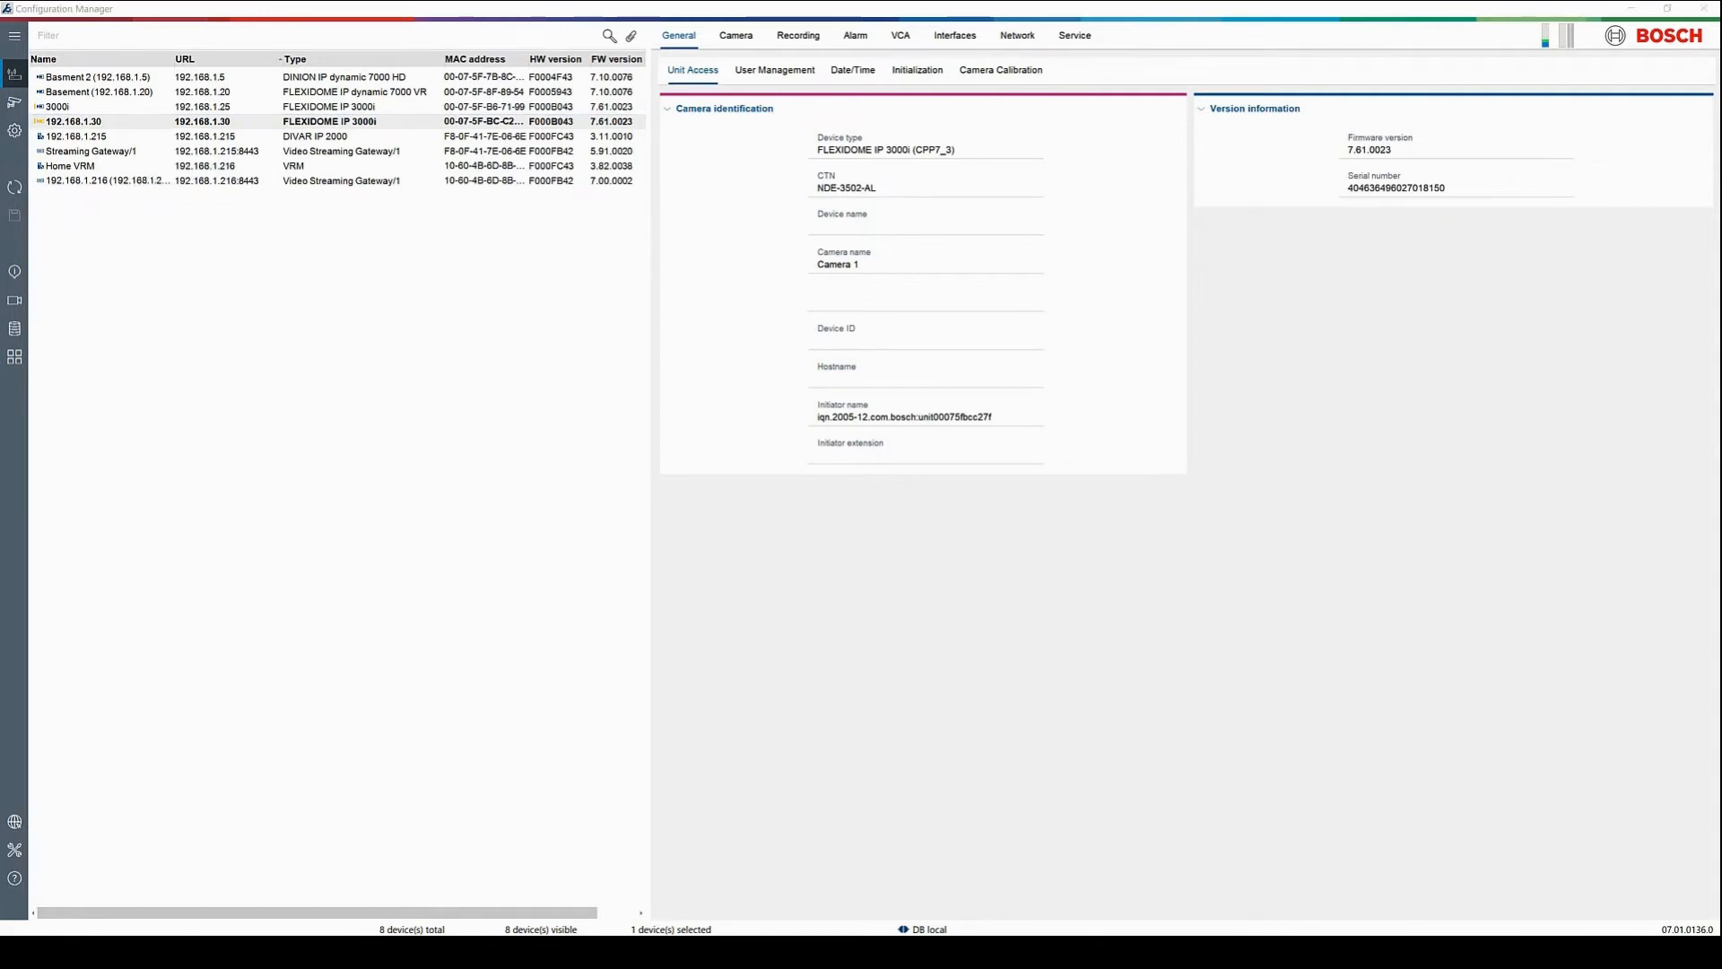
pyautogui.click(747, 76)
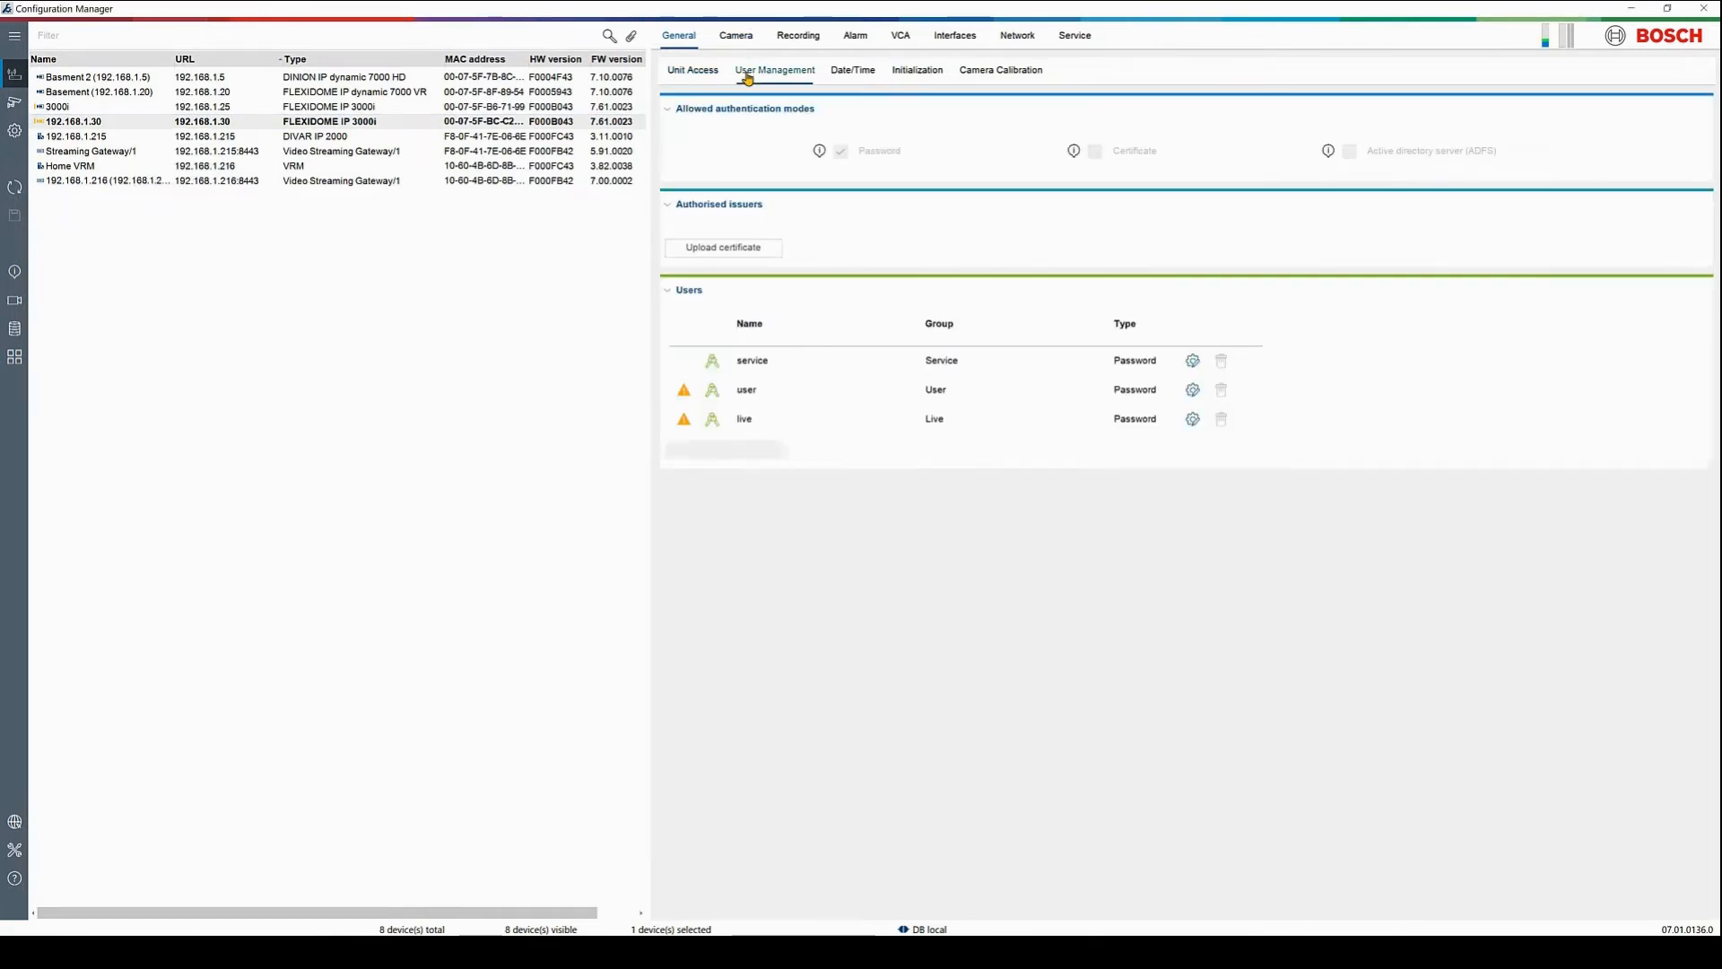
pyautogui.click(1192, 487)
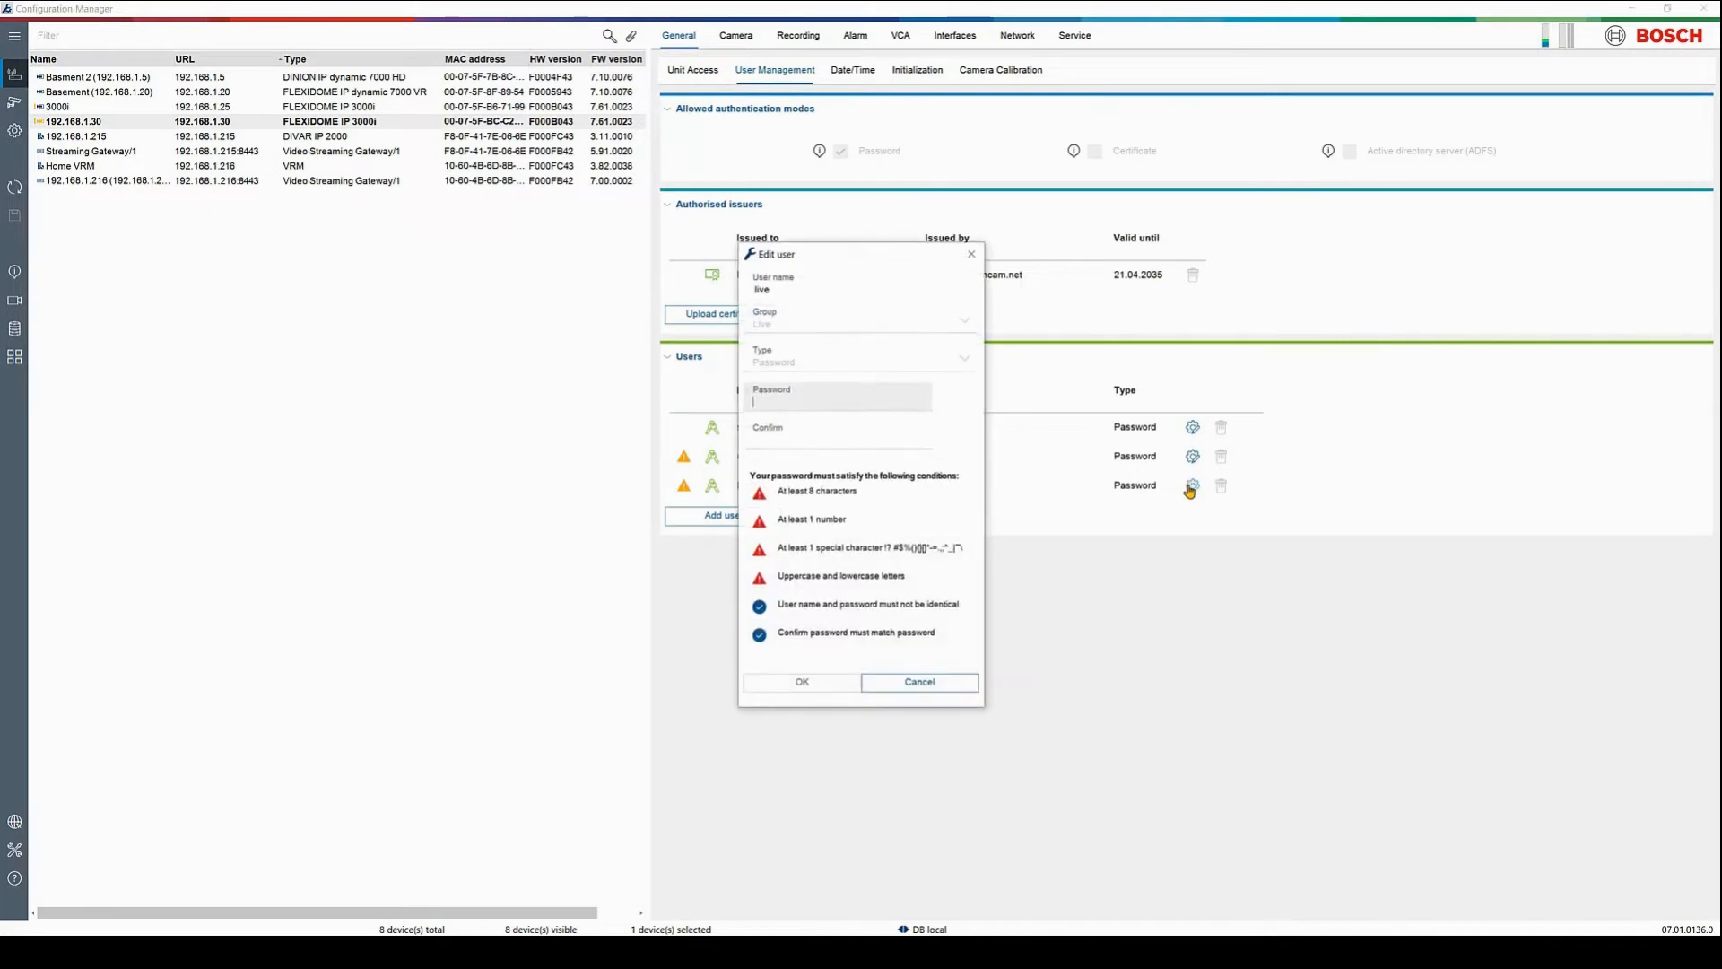
pyautogui.write('**')
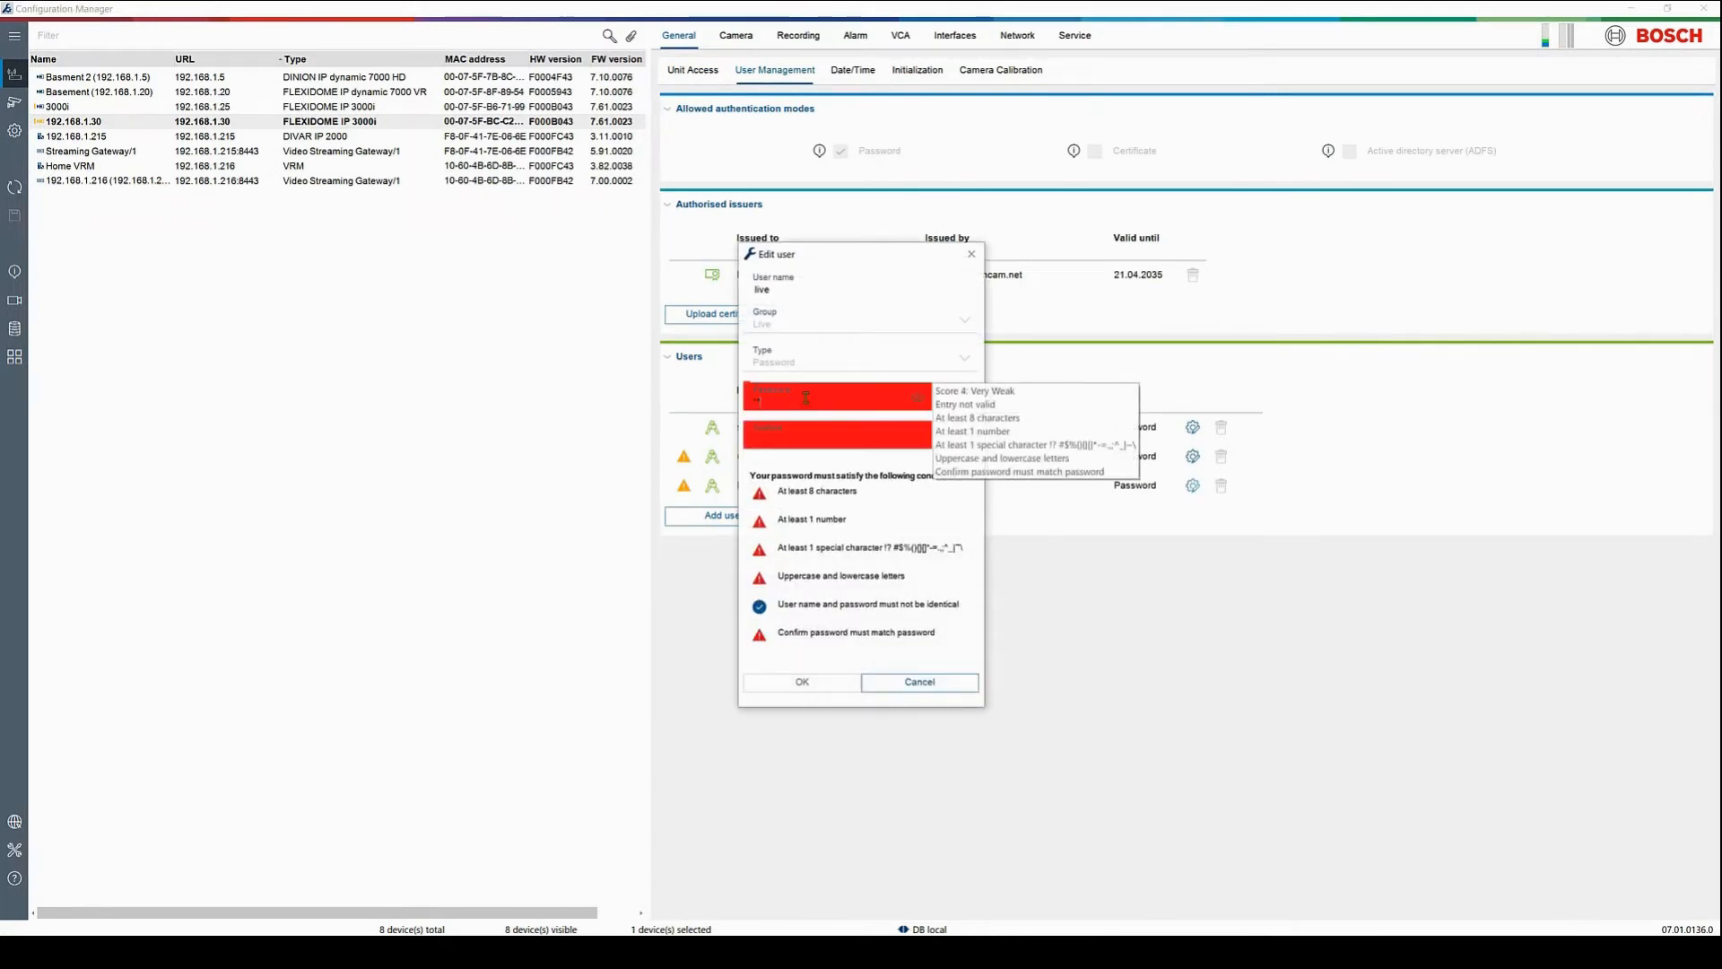
pyautogui.write('******')
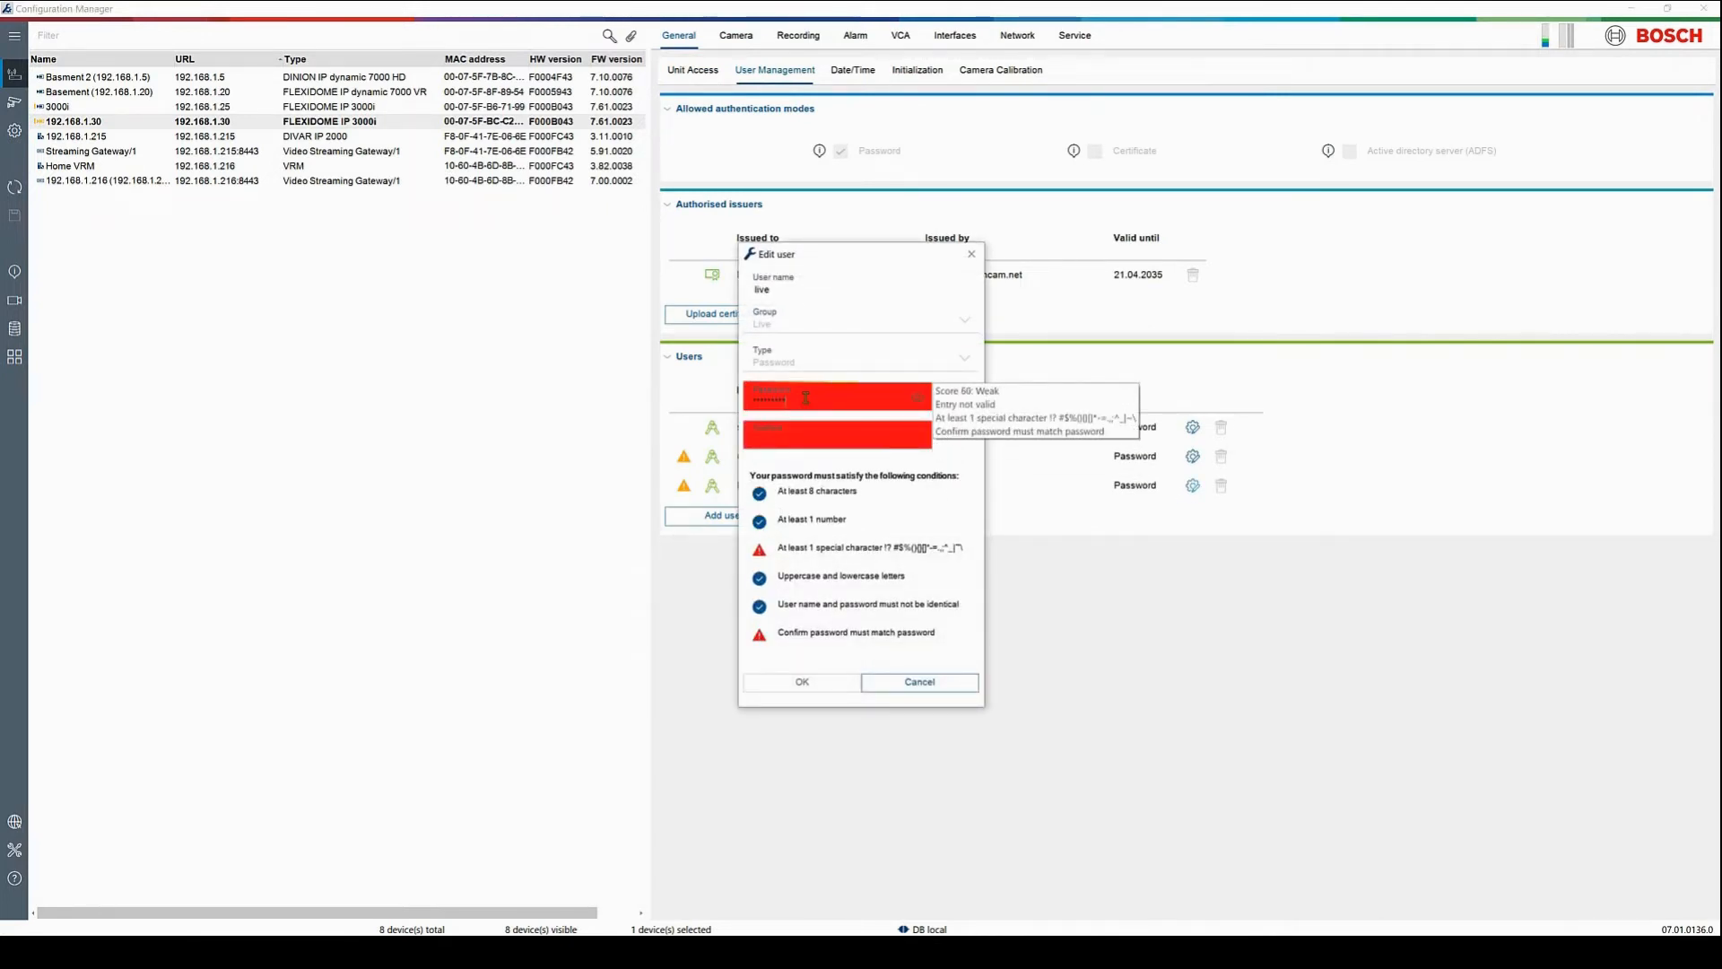
pyautogui.press('Tab')
pyautogui.write('******')
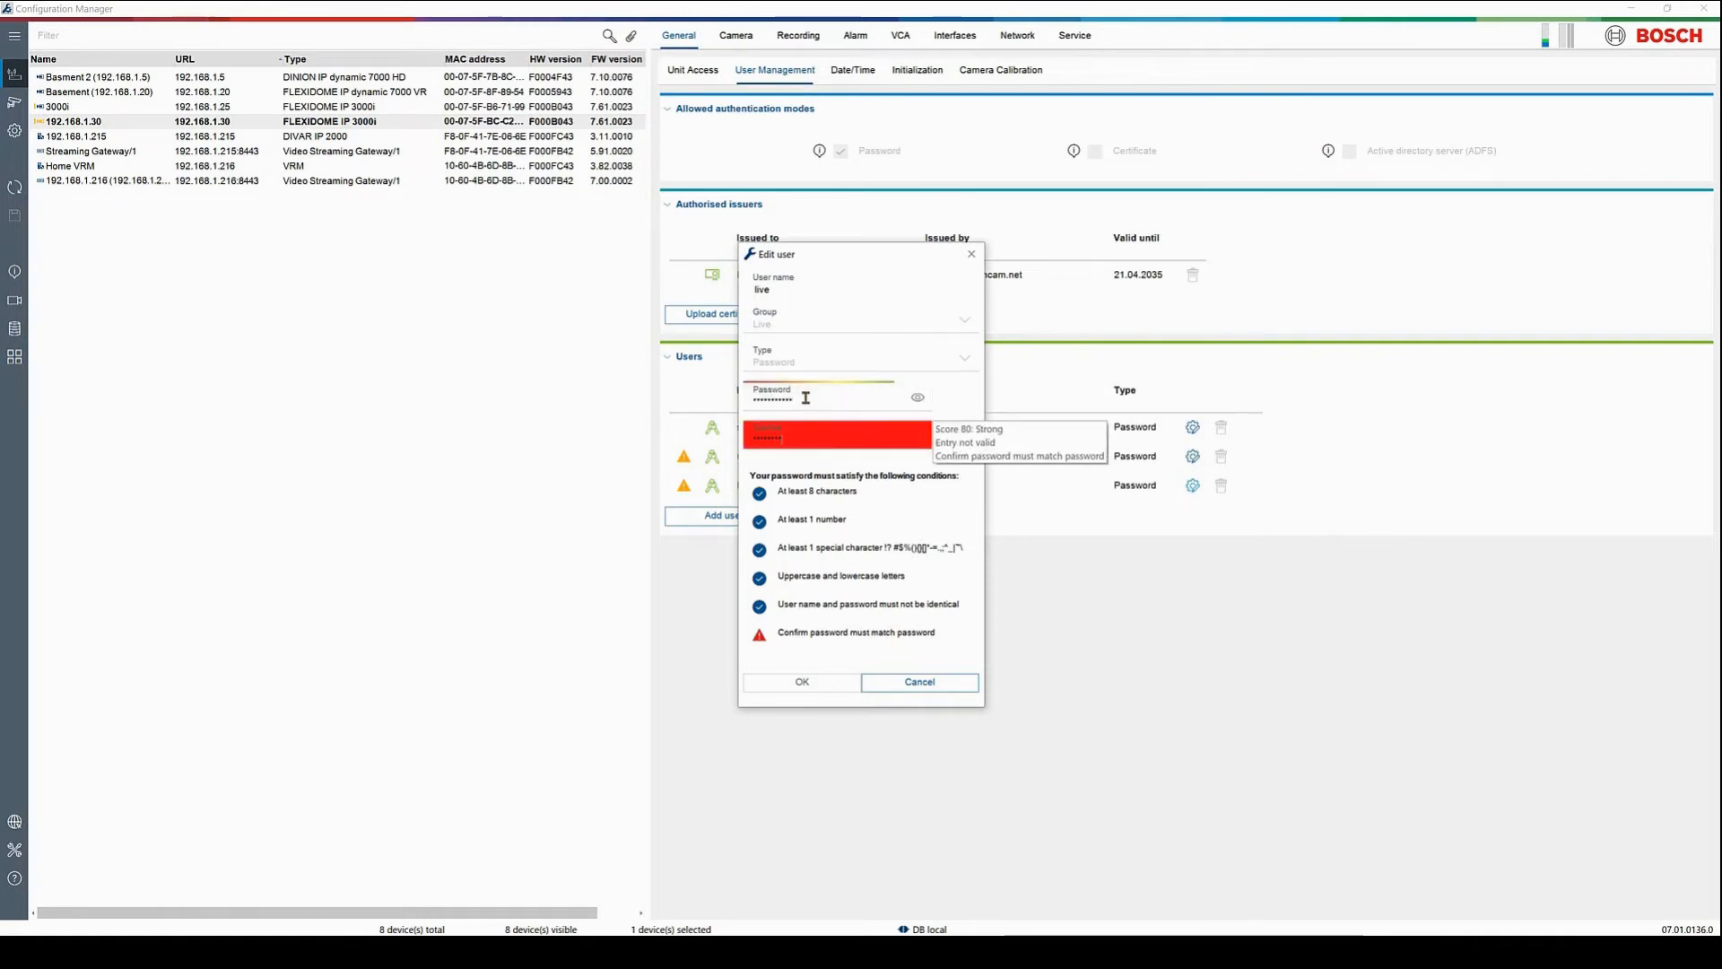
pyautogui.write('***')
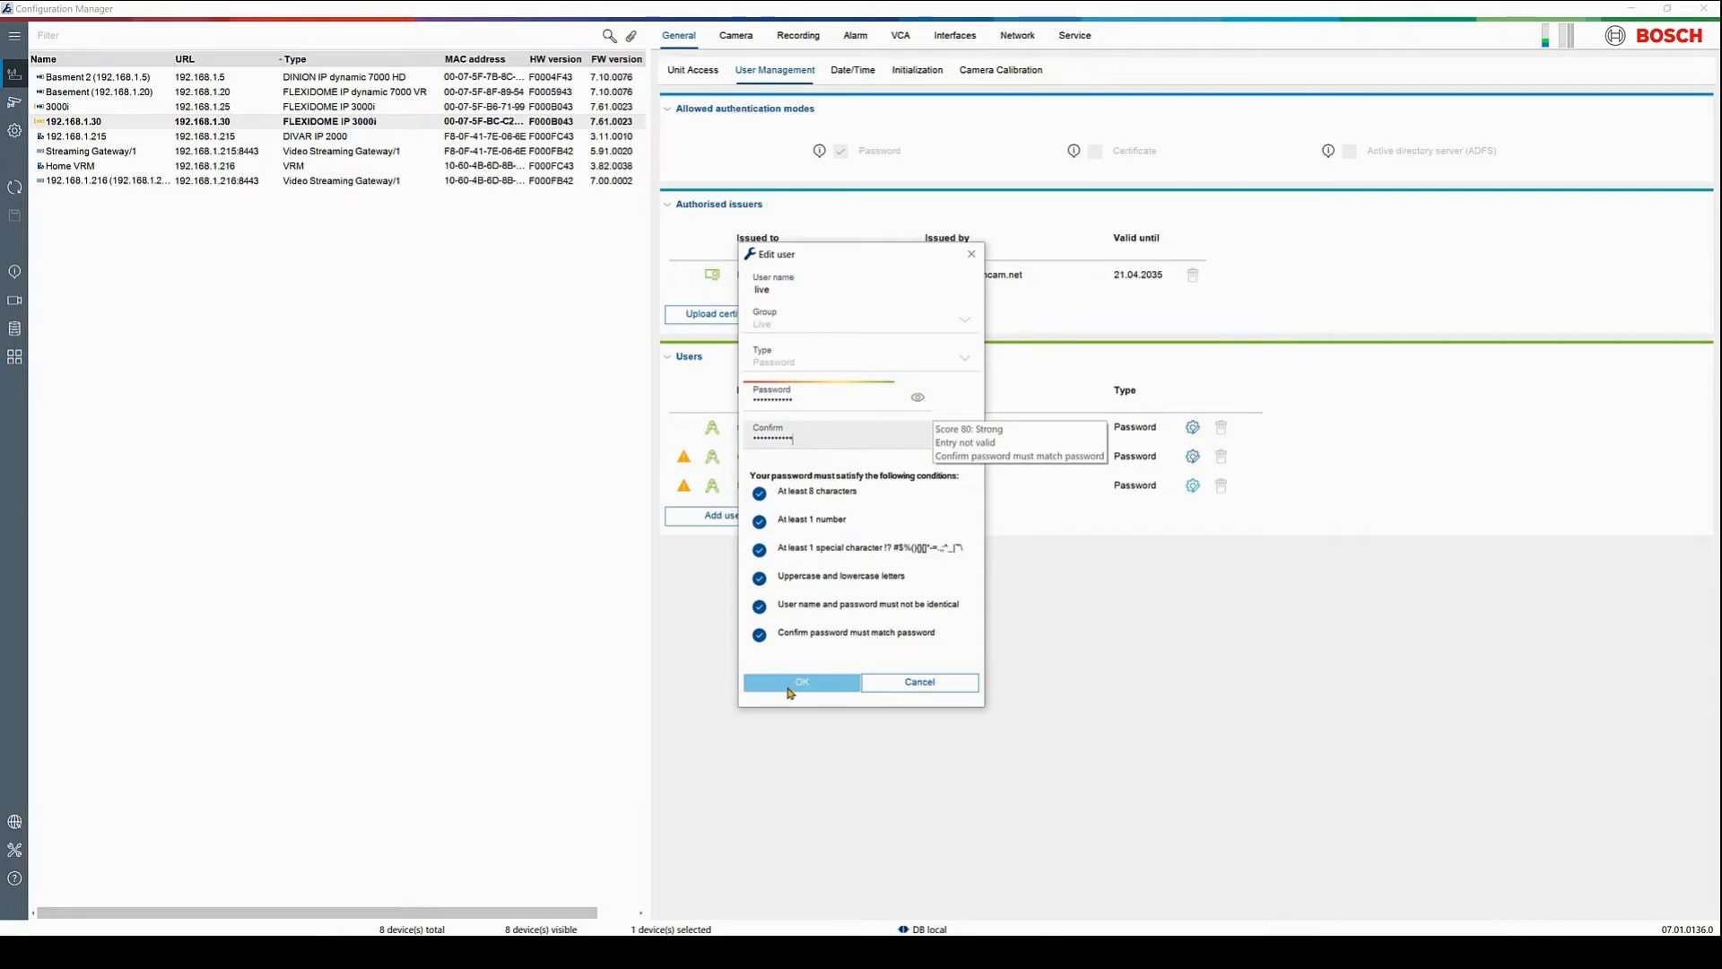
pyautogui.click(788, 688)
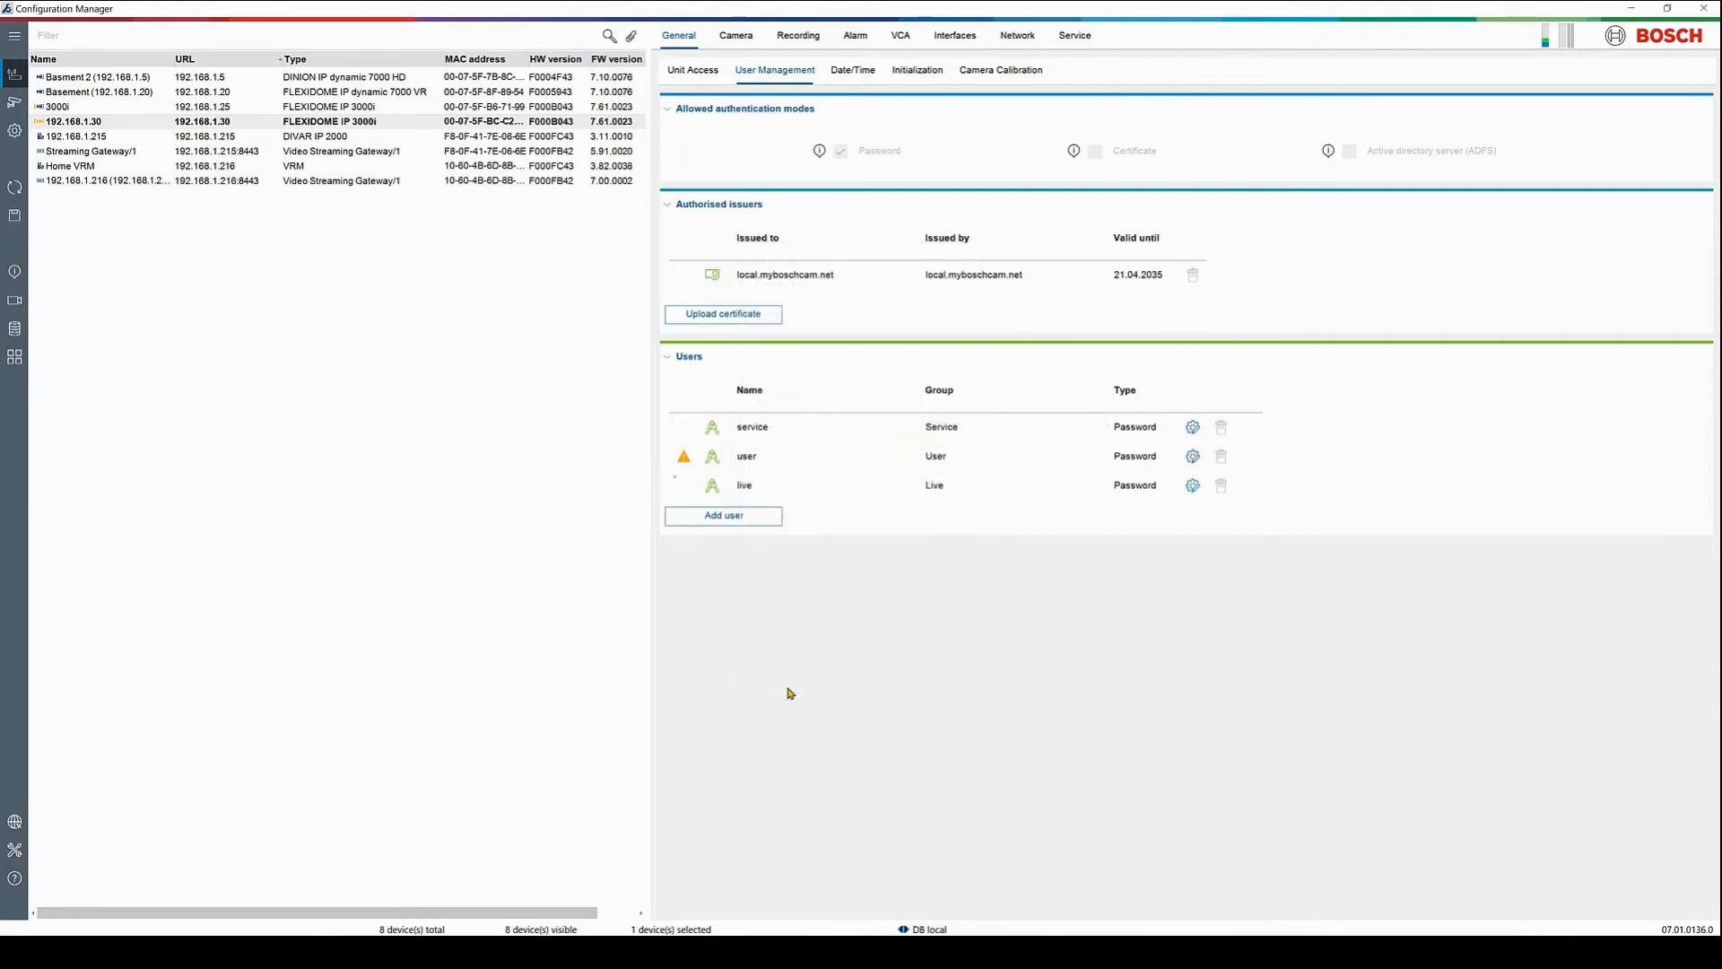
pyautogui.click(10, 220)
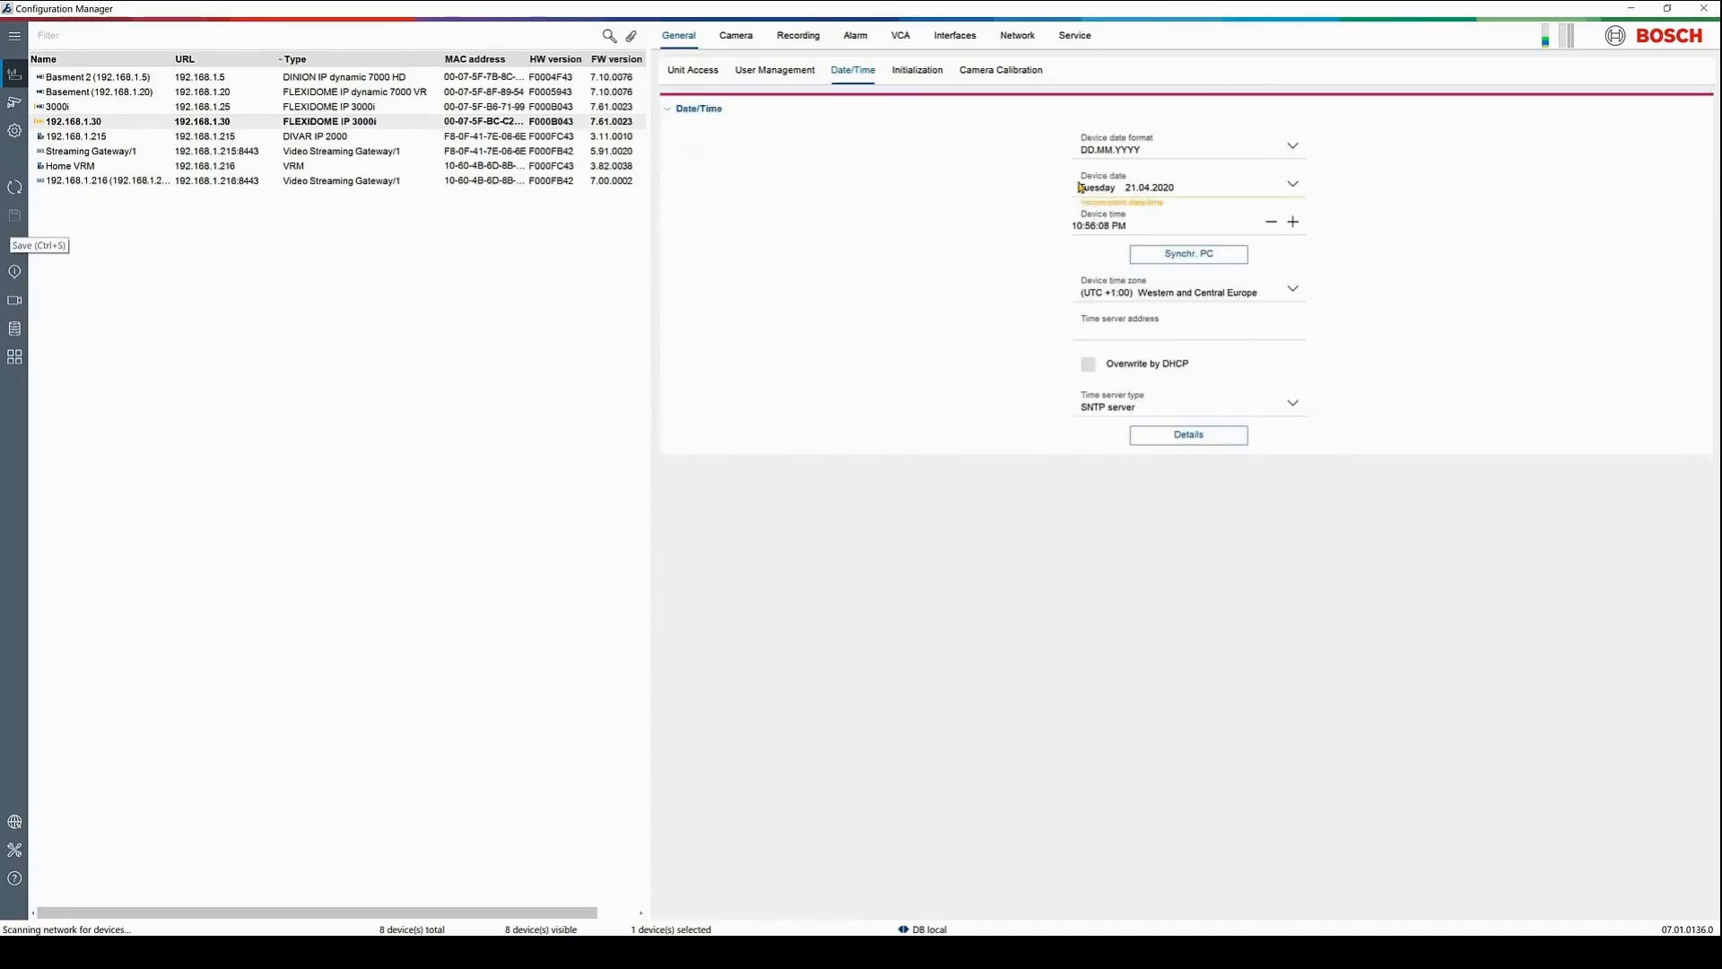
# Sync the camera's date and time with the PC, save, and rename the camera to FLEXIDOME IP 3000i
pyautogui.click(1180, 254)
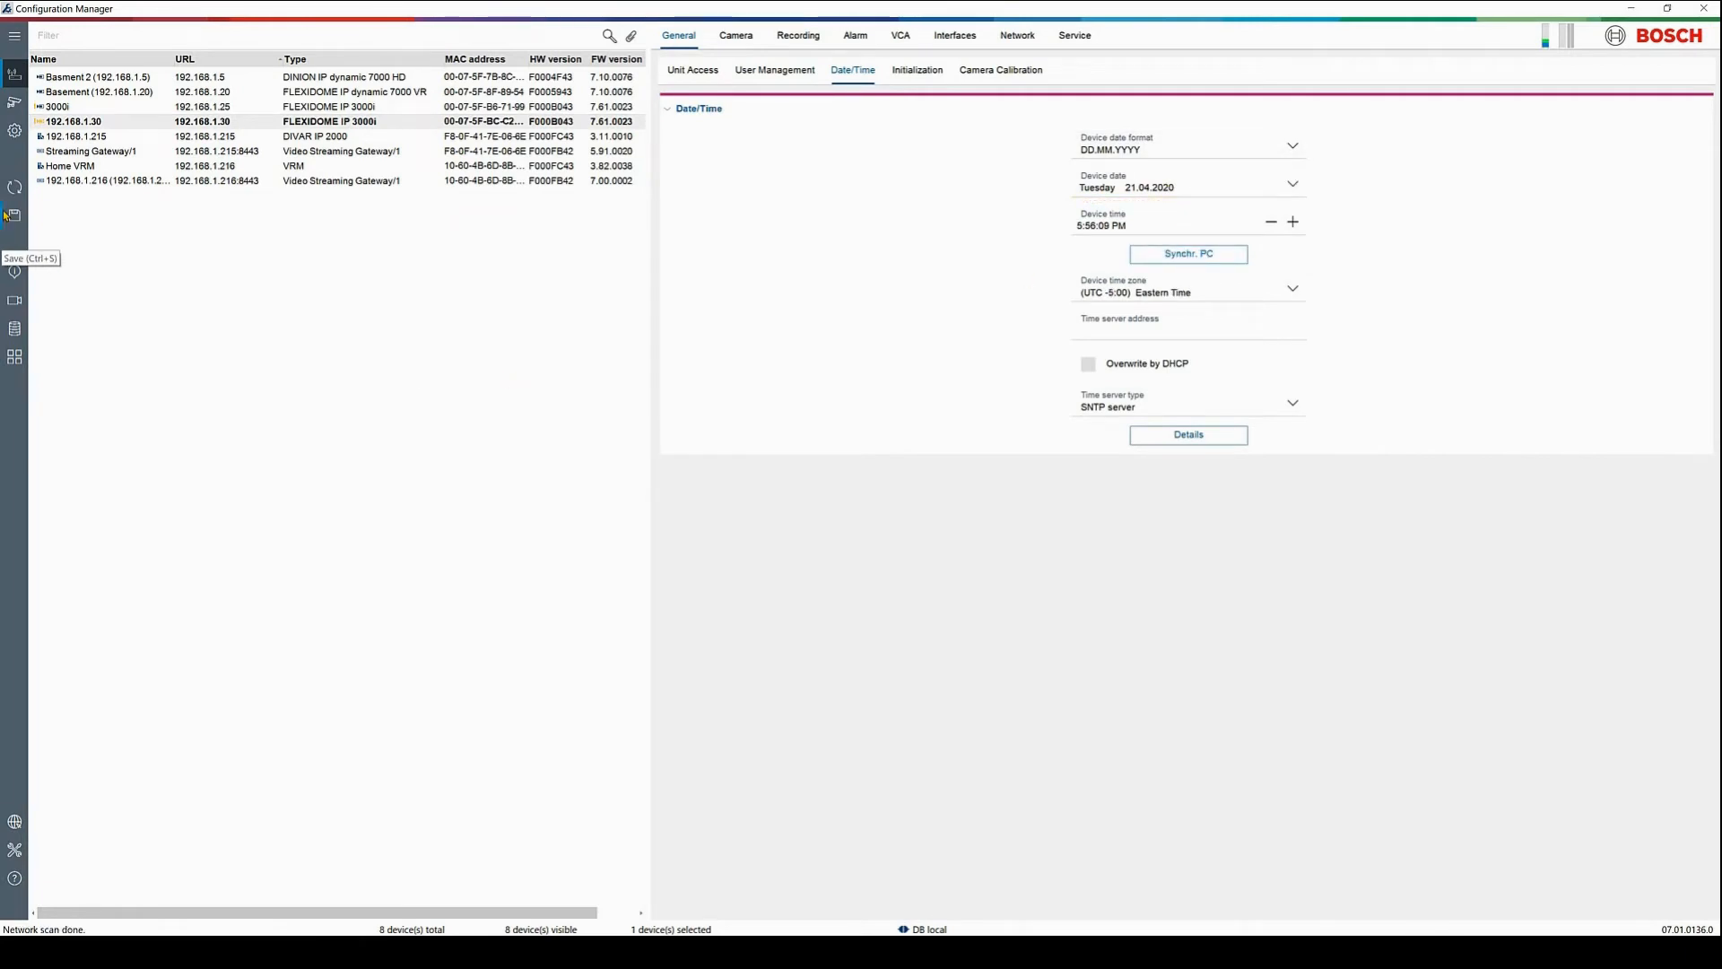
pyautogui.click(20, 220)
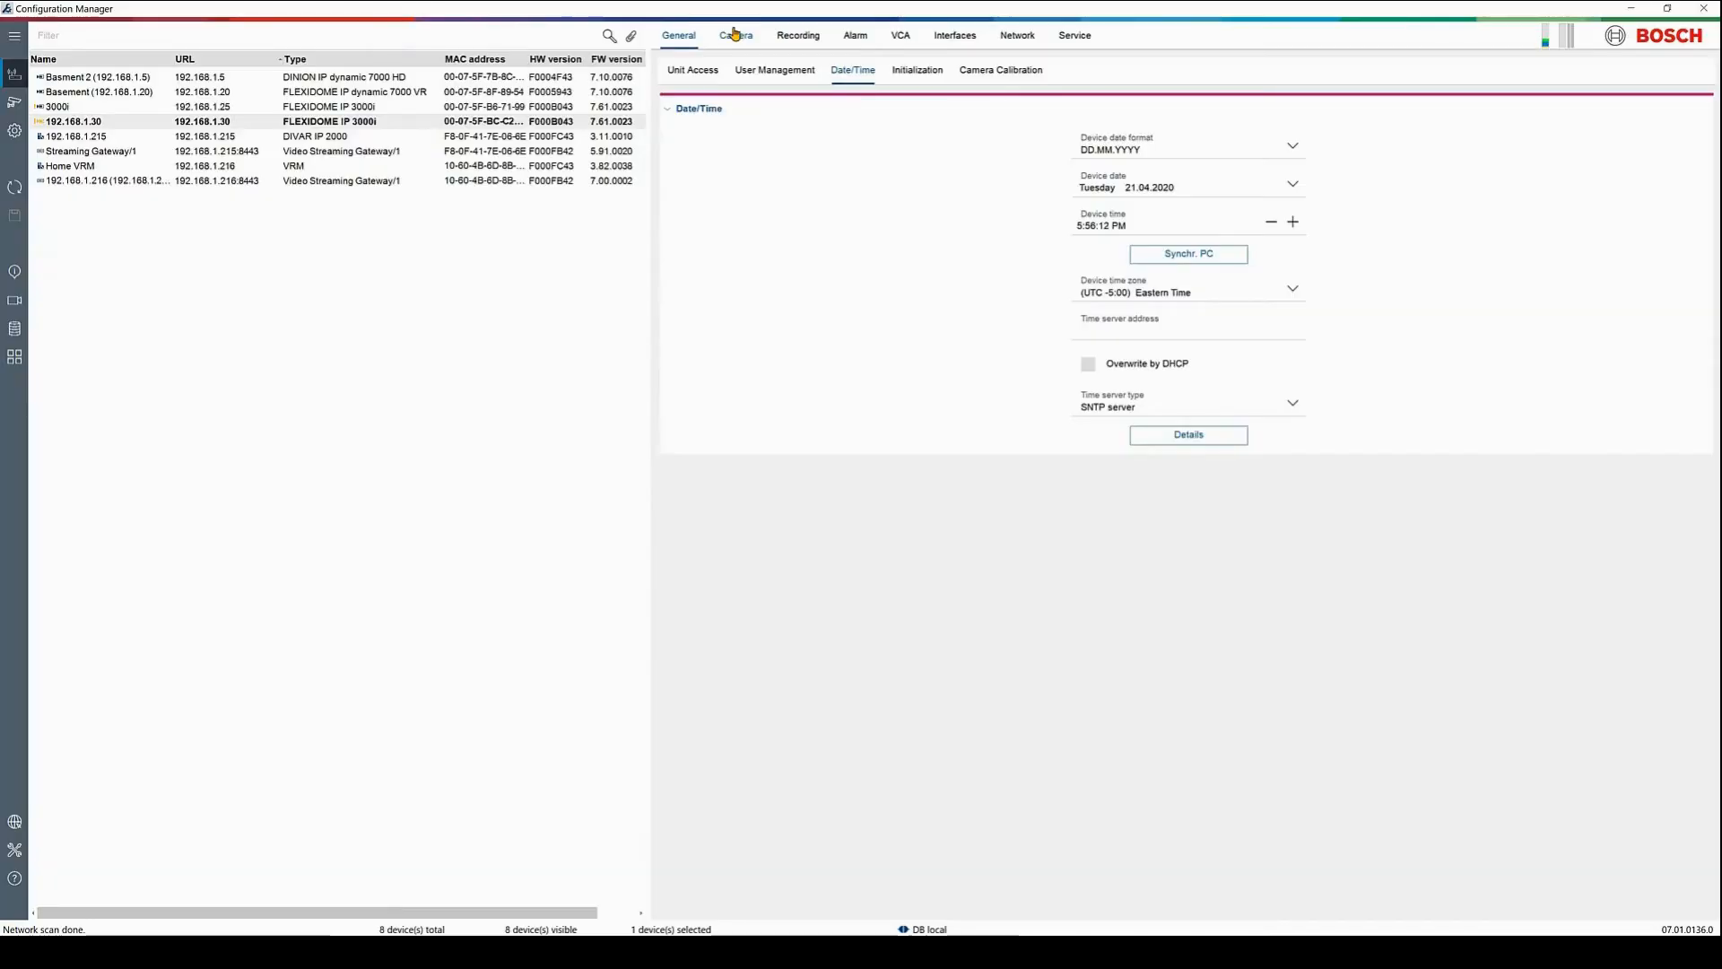
pyautogui.click(673, 40)
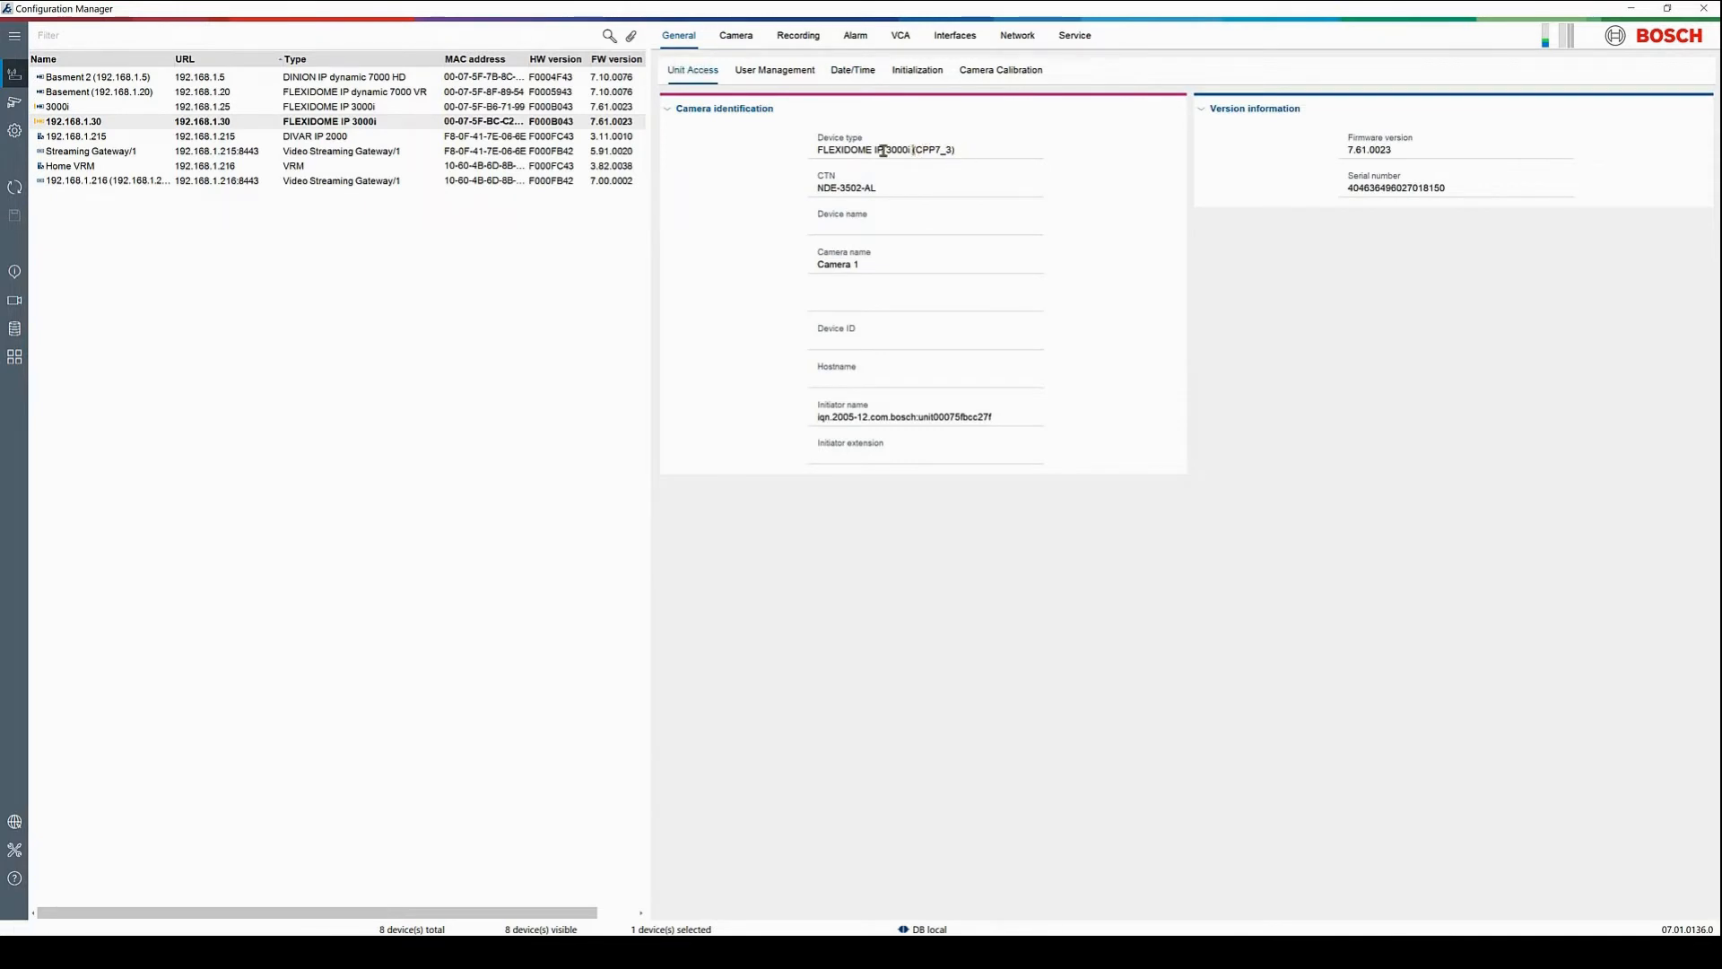
pyautogui.moveTo(913, 151); pyautogui.dragTo(807, 151)
pyautogui.hotkey('ctrl', 'c')
pyautogui.moveTo(872, 262); pyautogui.dragTo(782, 258)
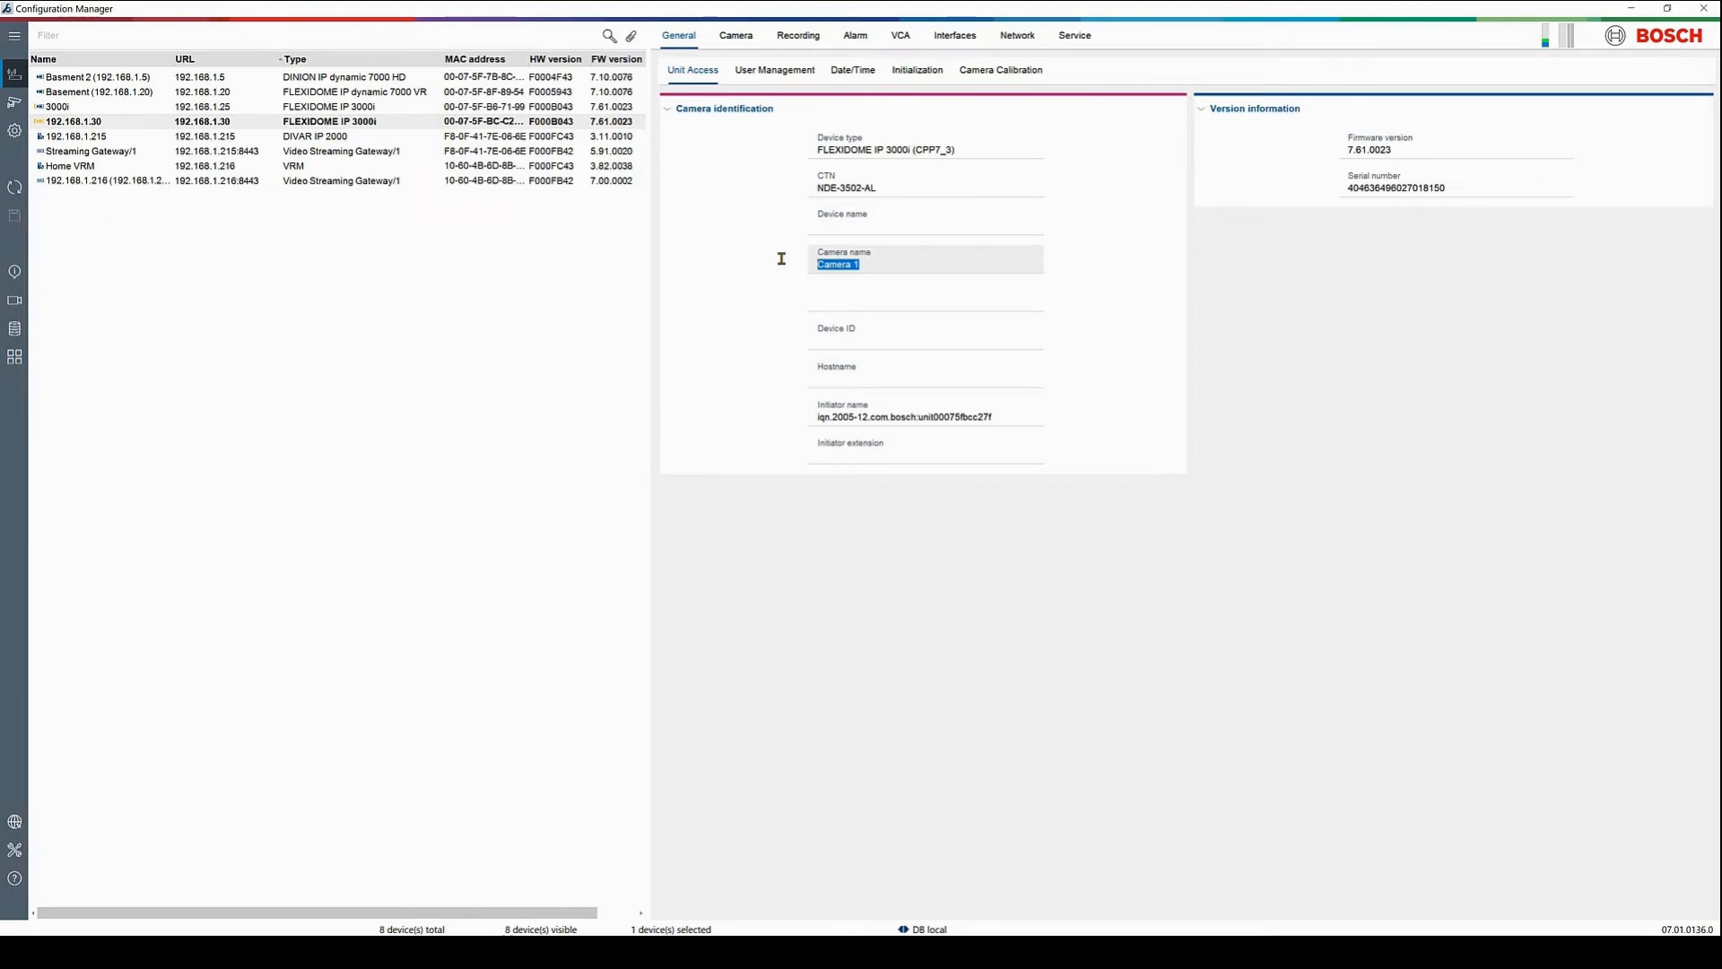
pyautogui.hotkey('ctrl', 'v')
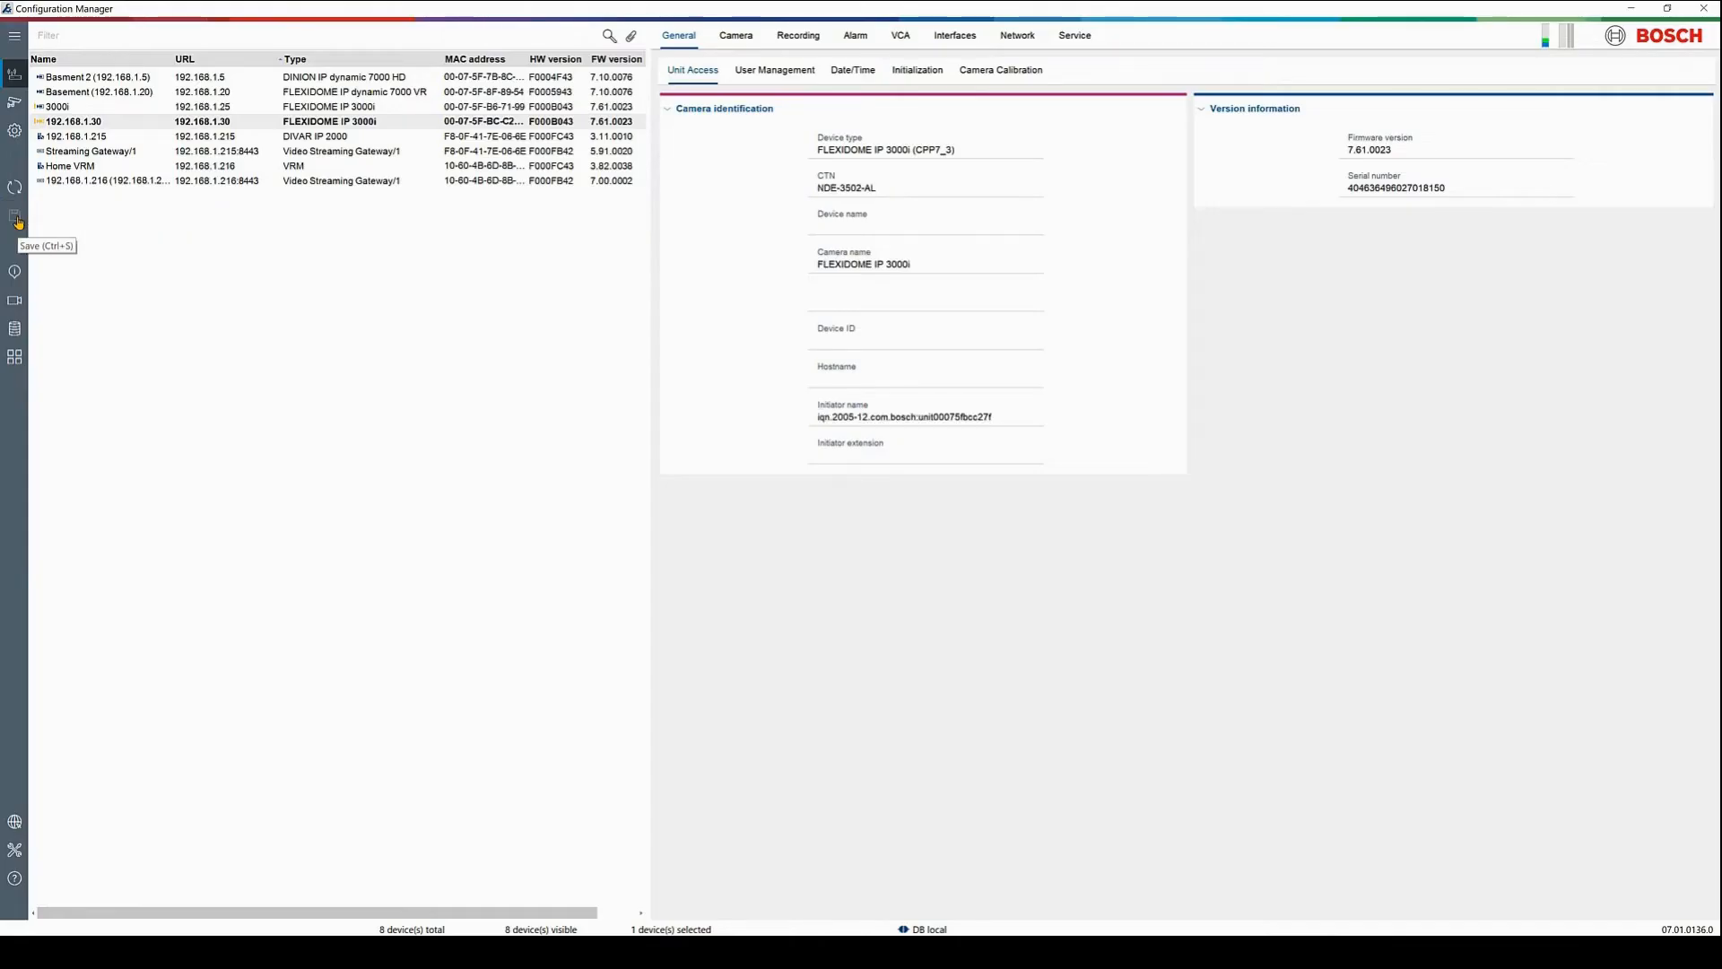
pyautogui.click(736, 36)
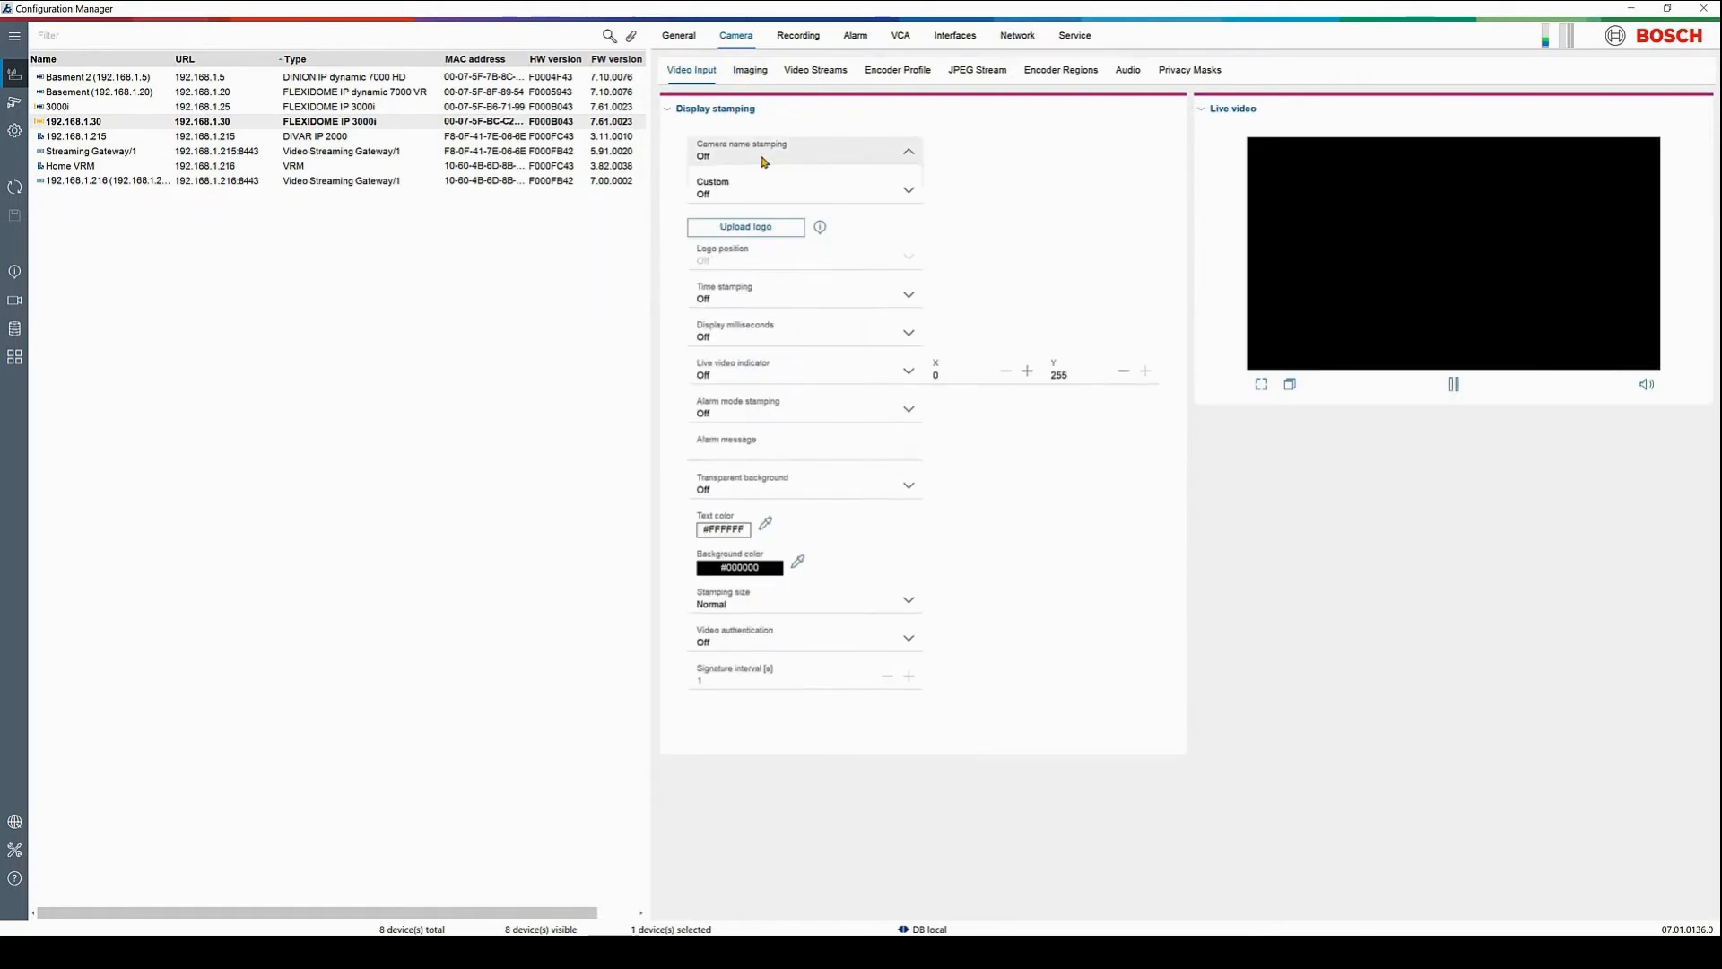
# Set both camera name stamping and time stamping to Bottom, then save
pyautogui.click(763, 154)
pyautogui.click(751, 208)
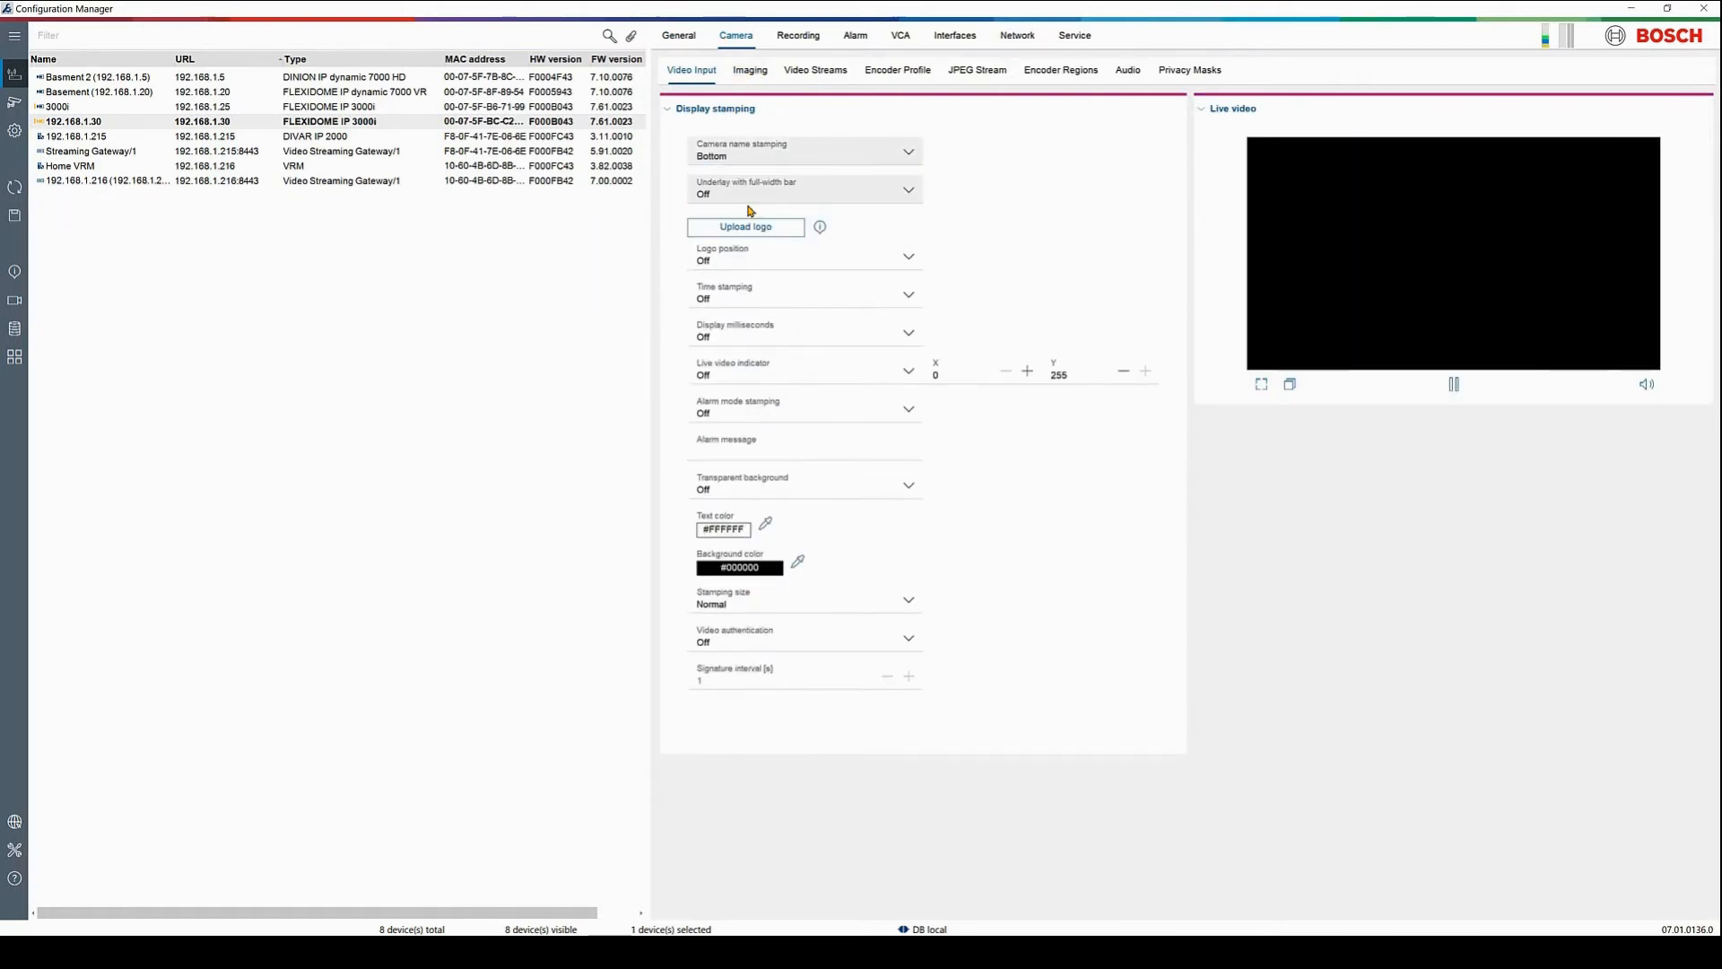
pyautogui.click(762, 289)
pyautogui.click(730, 357)
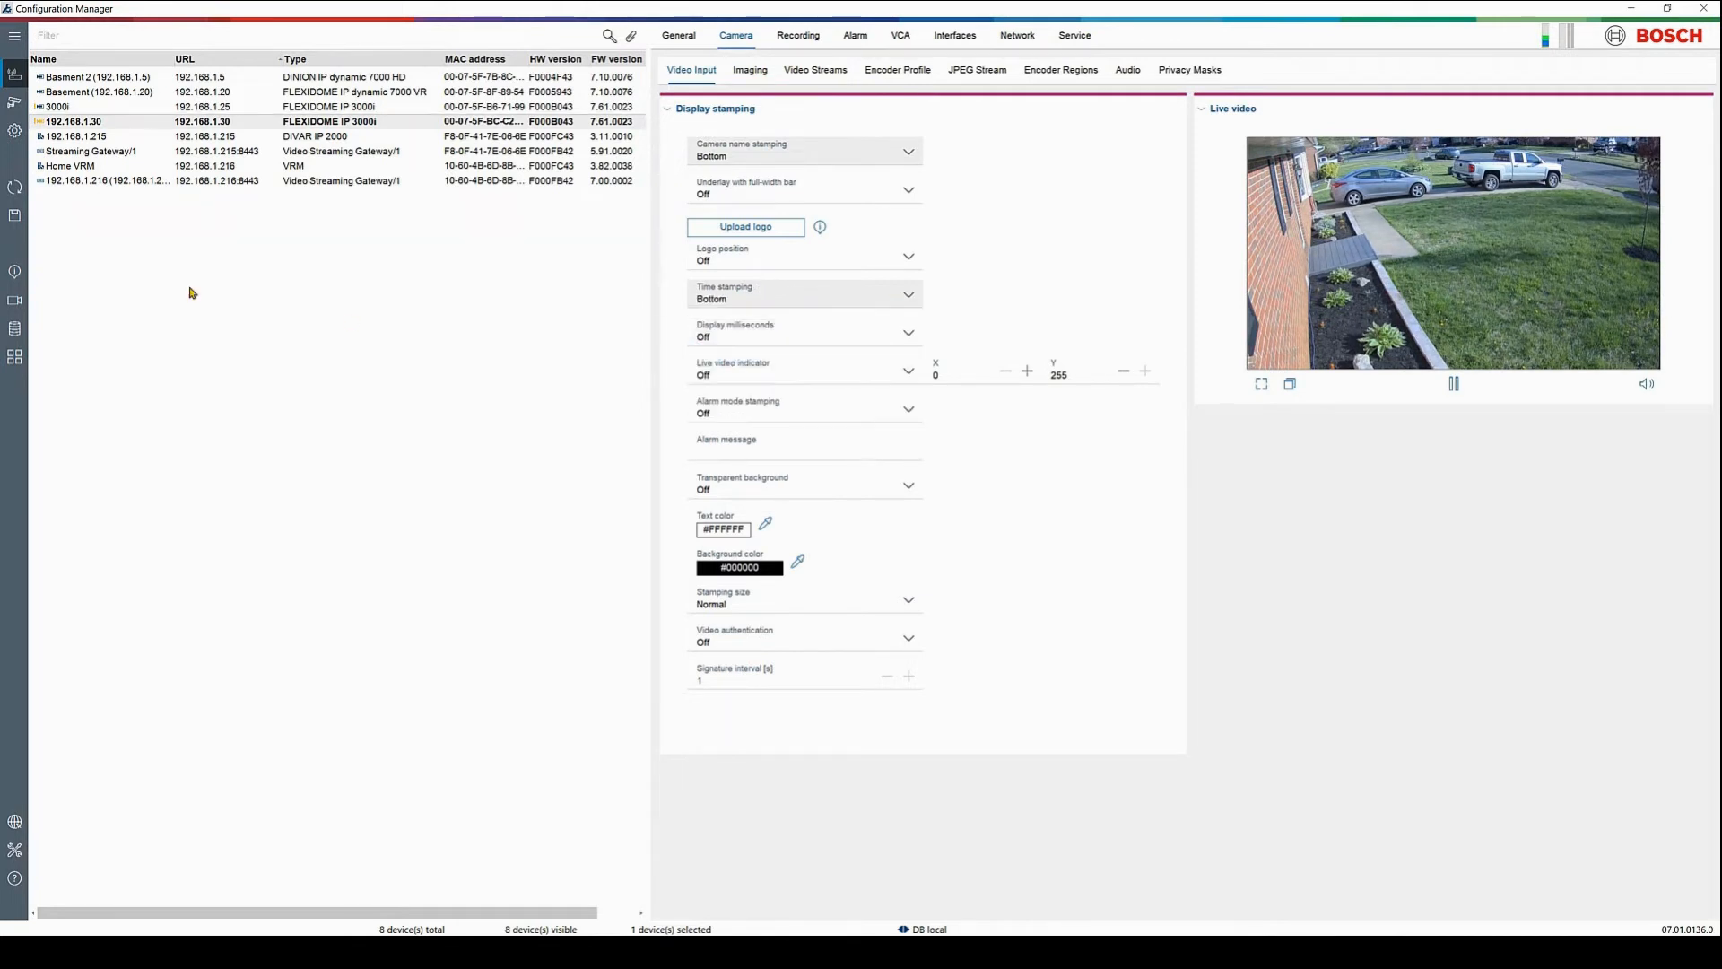
pyautogui.click(16, 220)
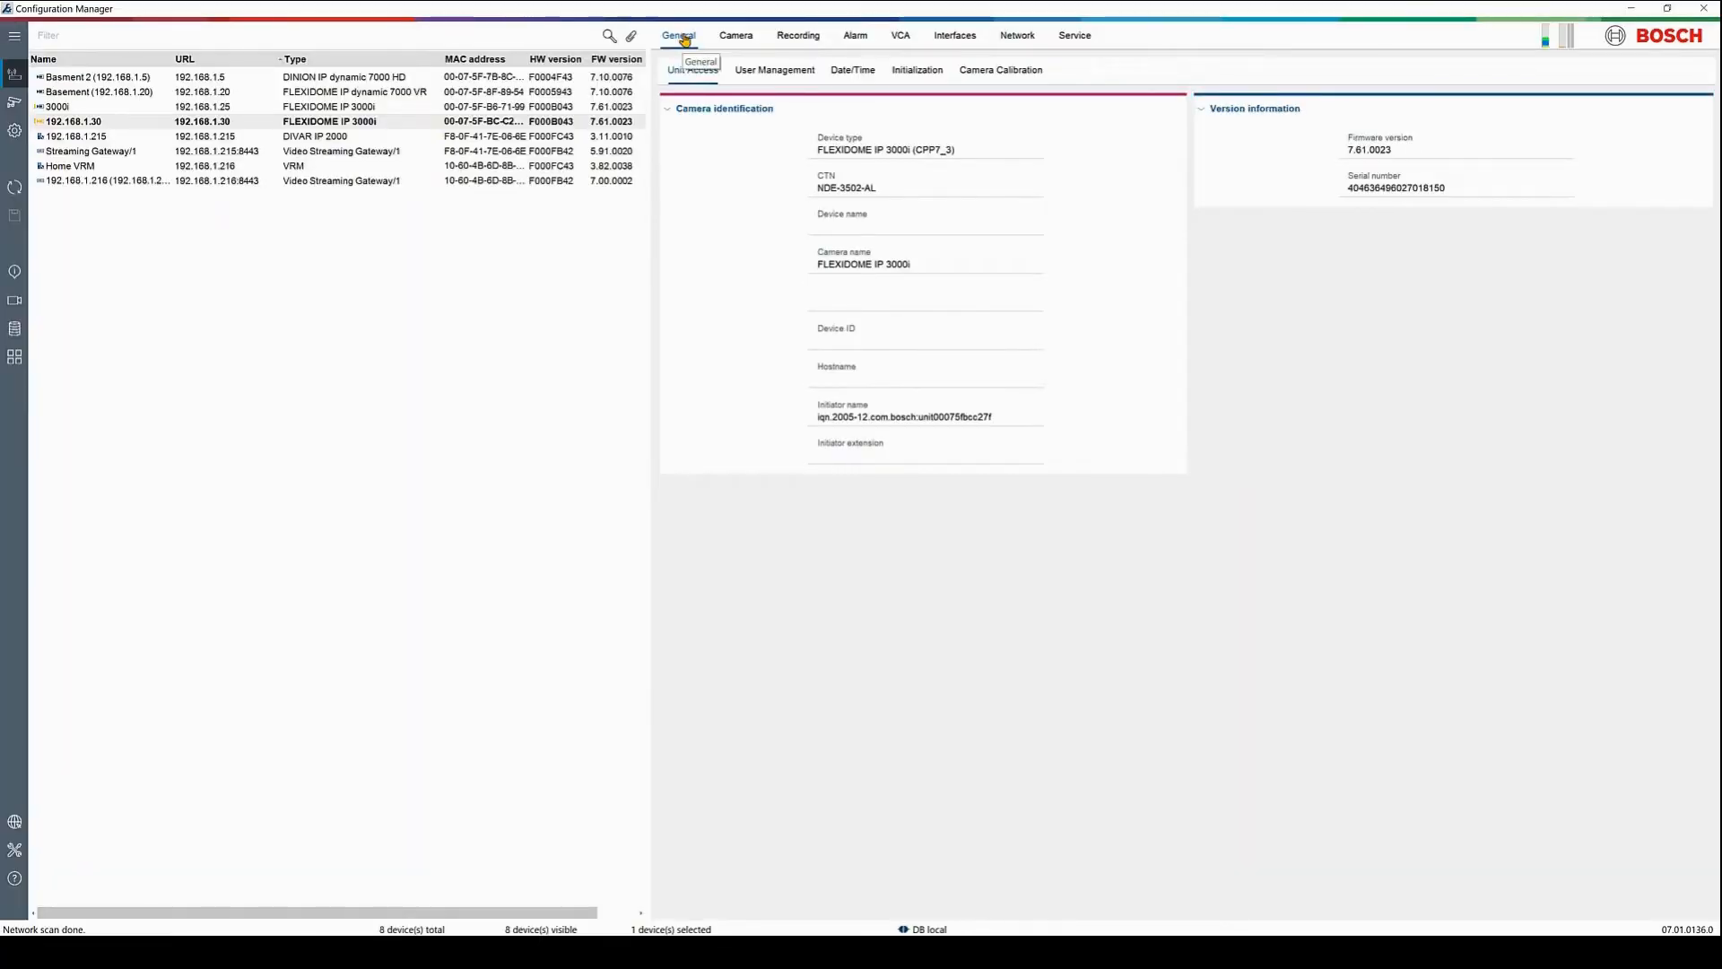
# Enter calibration height 2.3 m, roll 0° and tilt 20°, then save
pyautogui.click(994, 73)
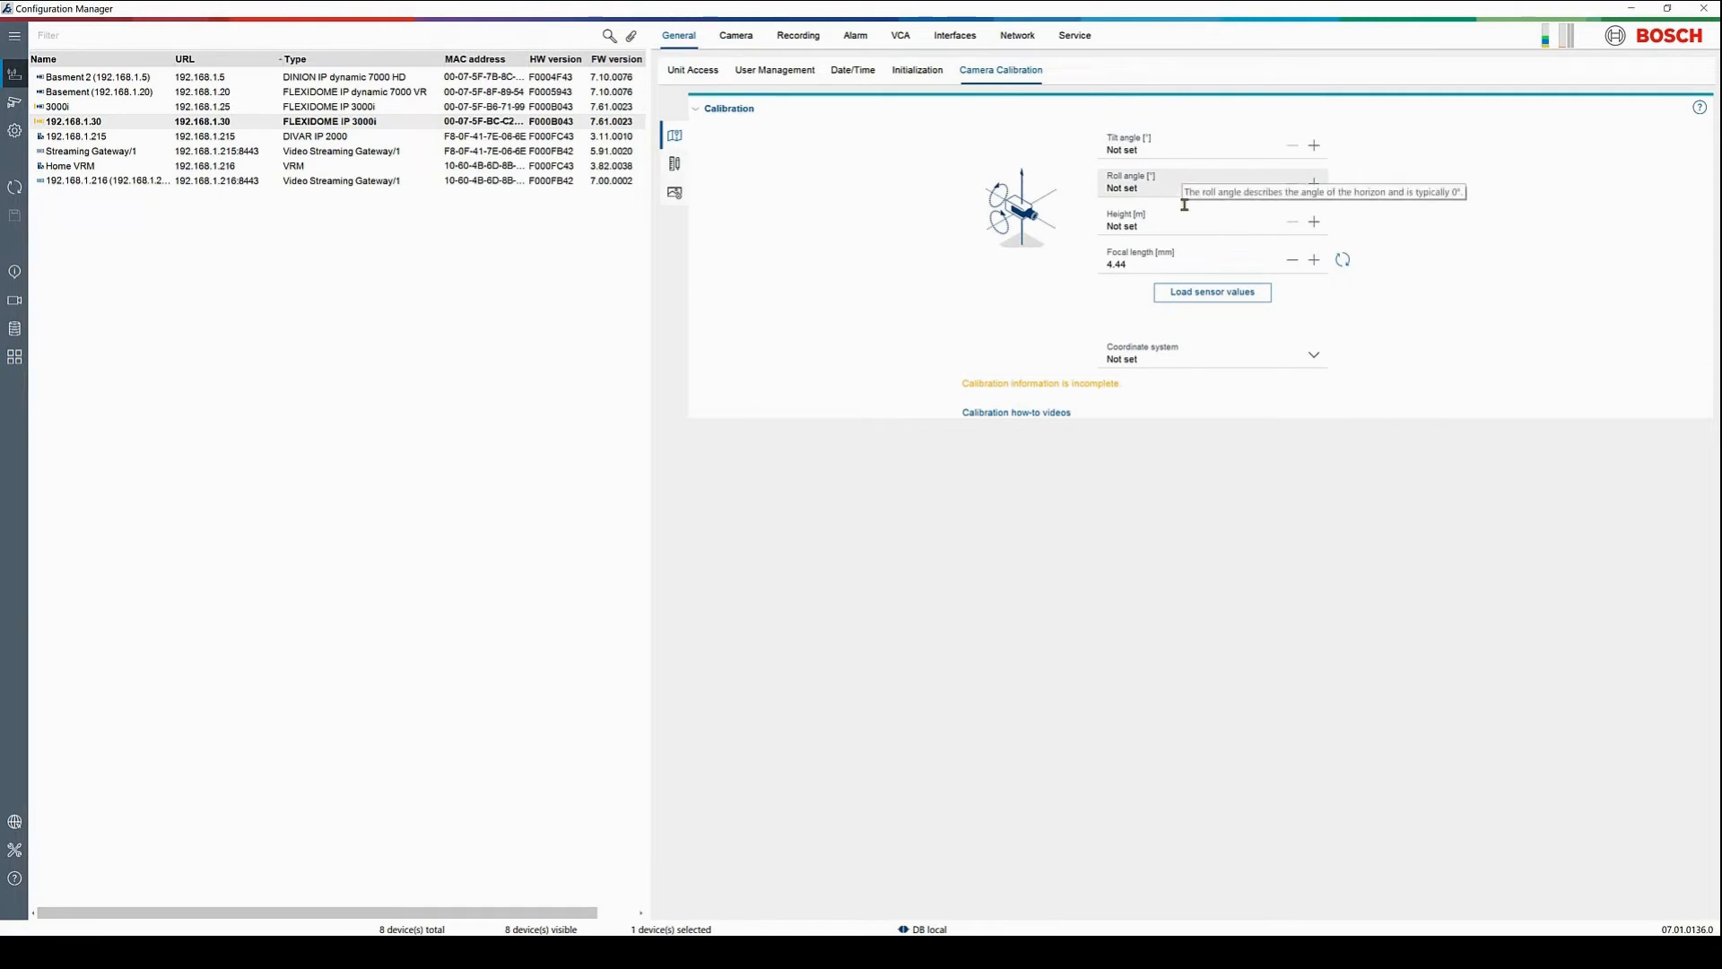
pyautogui.click(1098, 229)
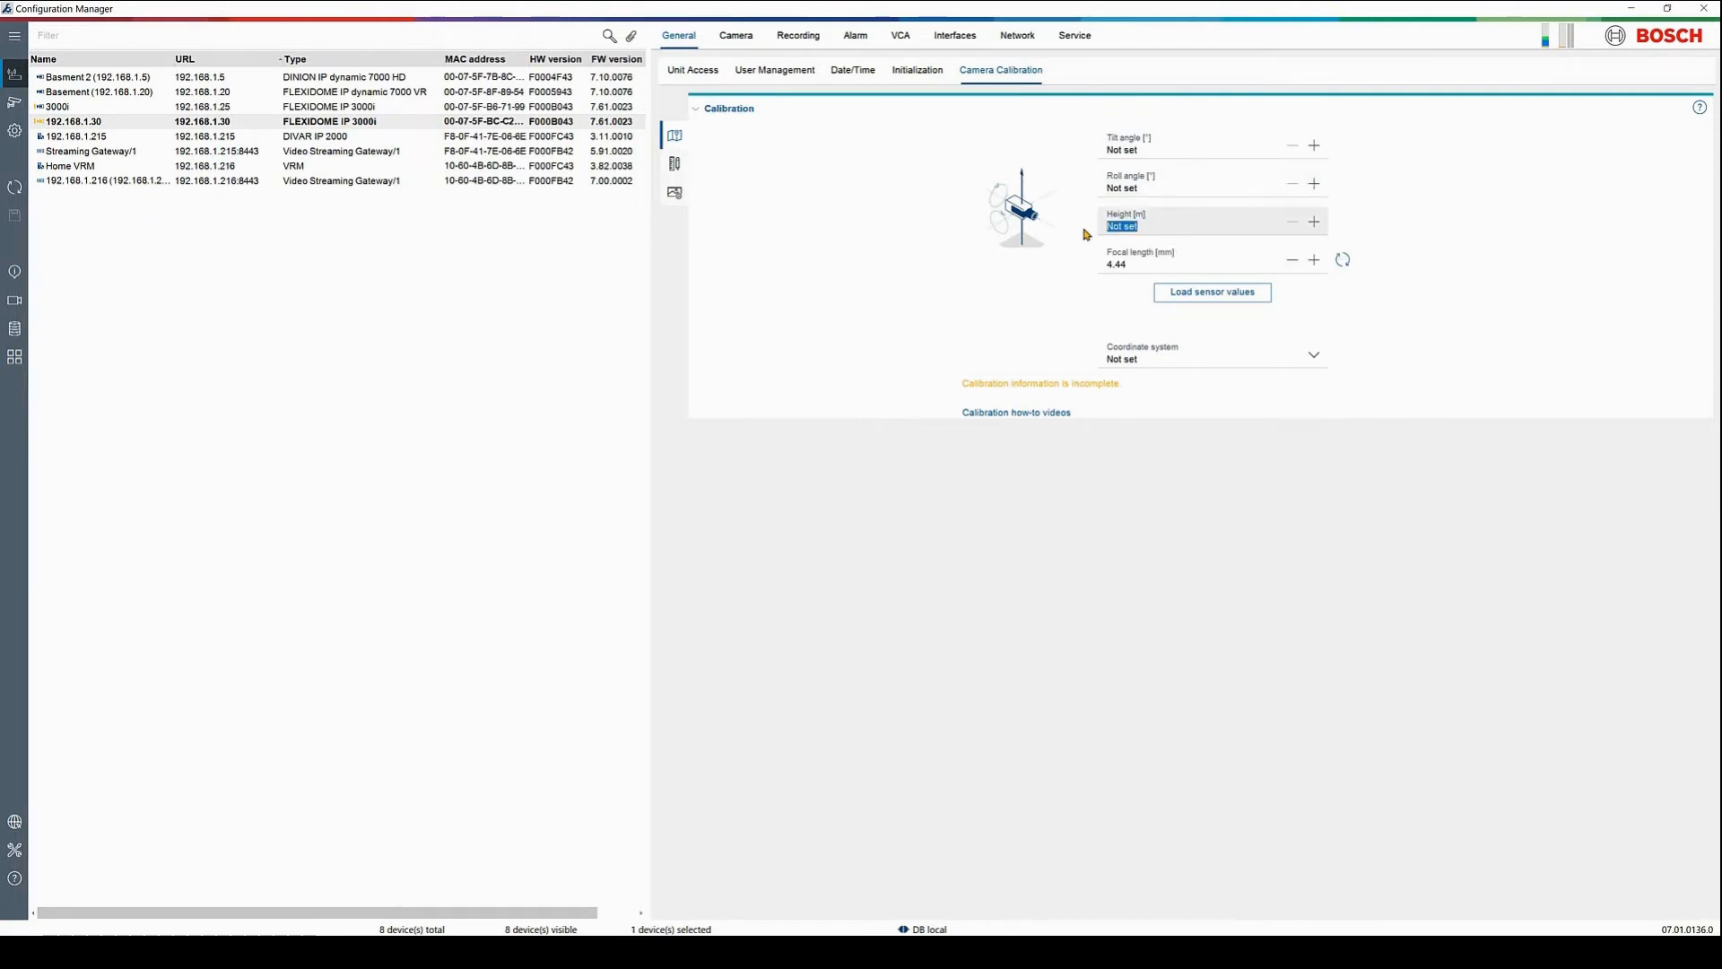
pyautogui.write('2.3')
pyautogui.click(1140, 185)
pyautogui.write('0')
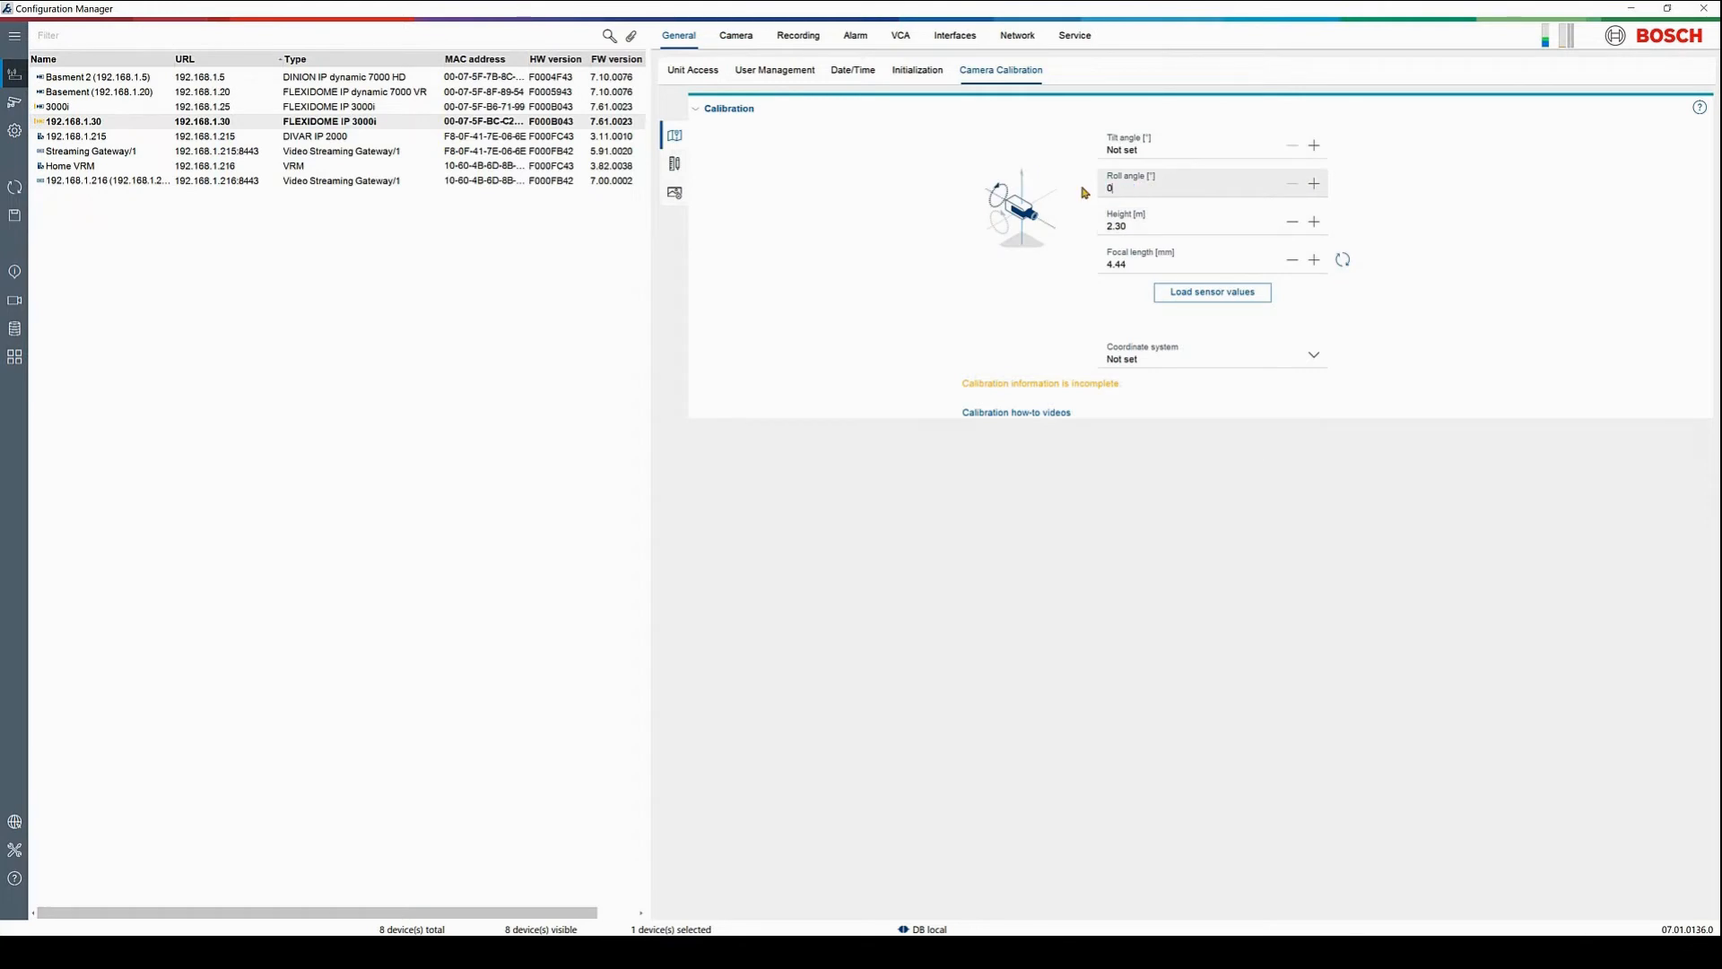
pyautogui.click(1137, 152)
pyautogui.write('20')
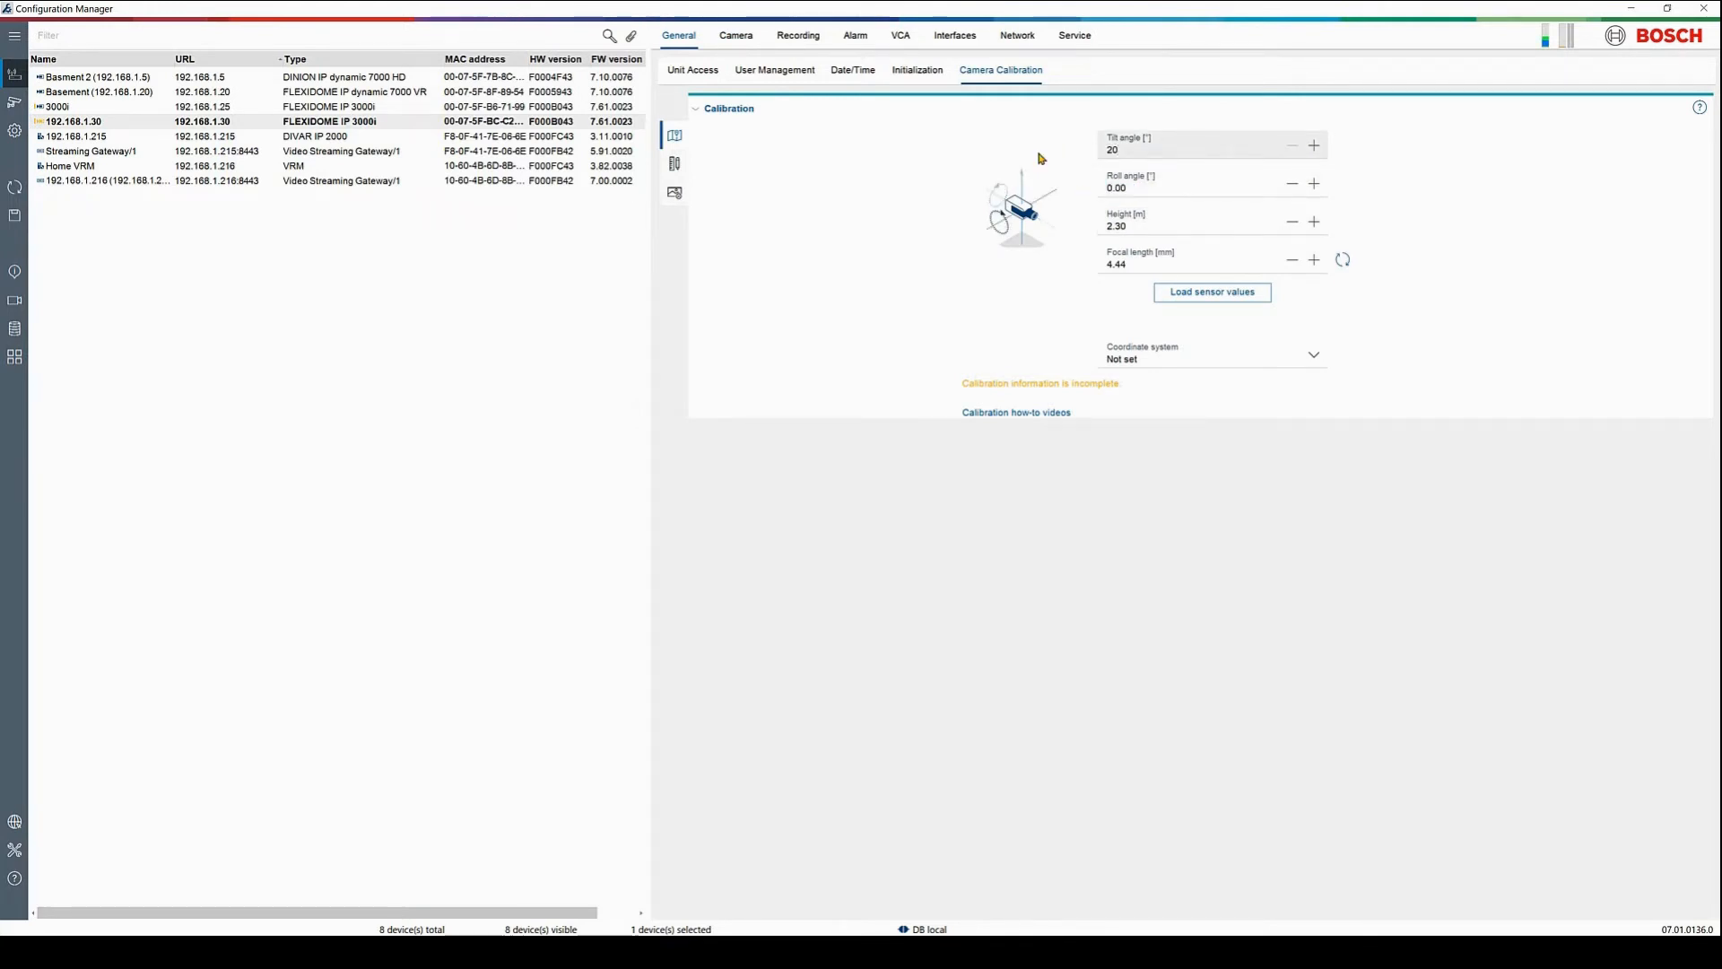
pyautogui.click(1039, 155)
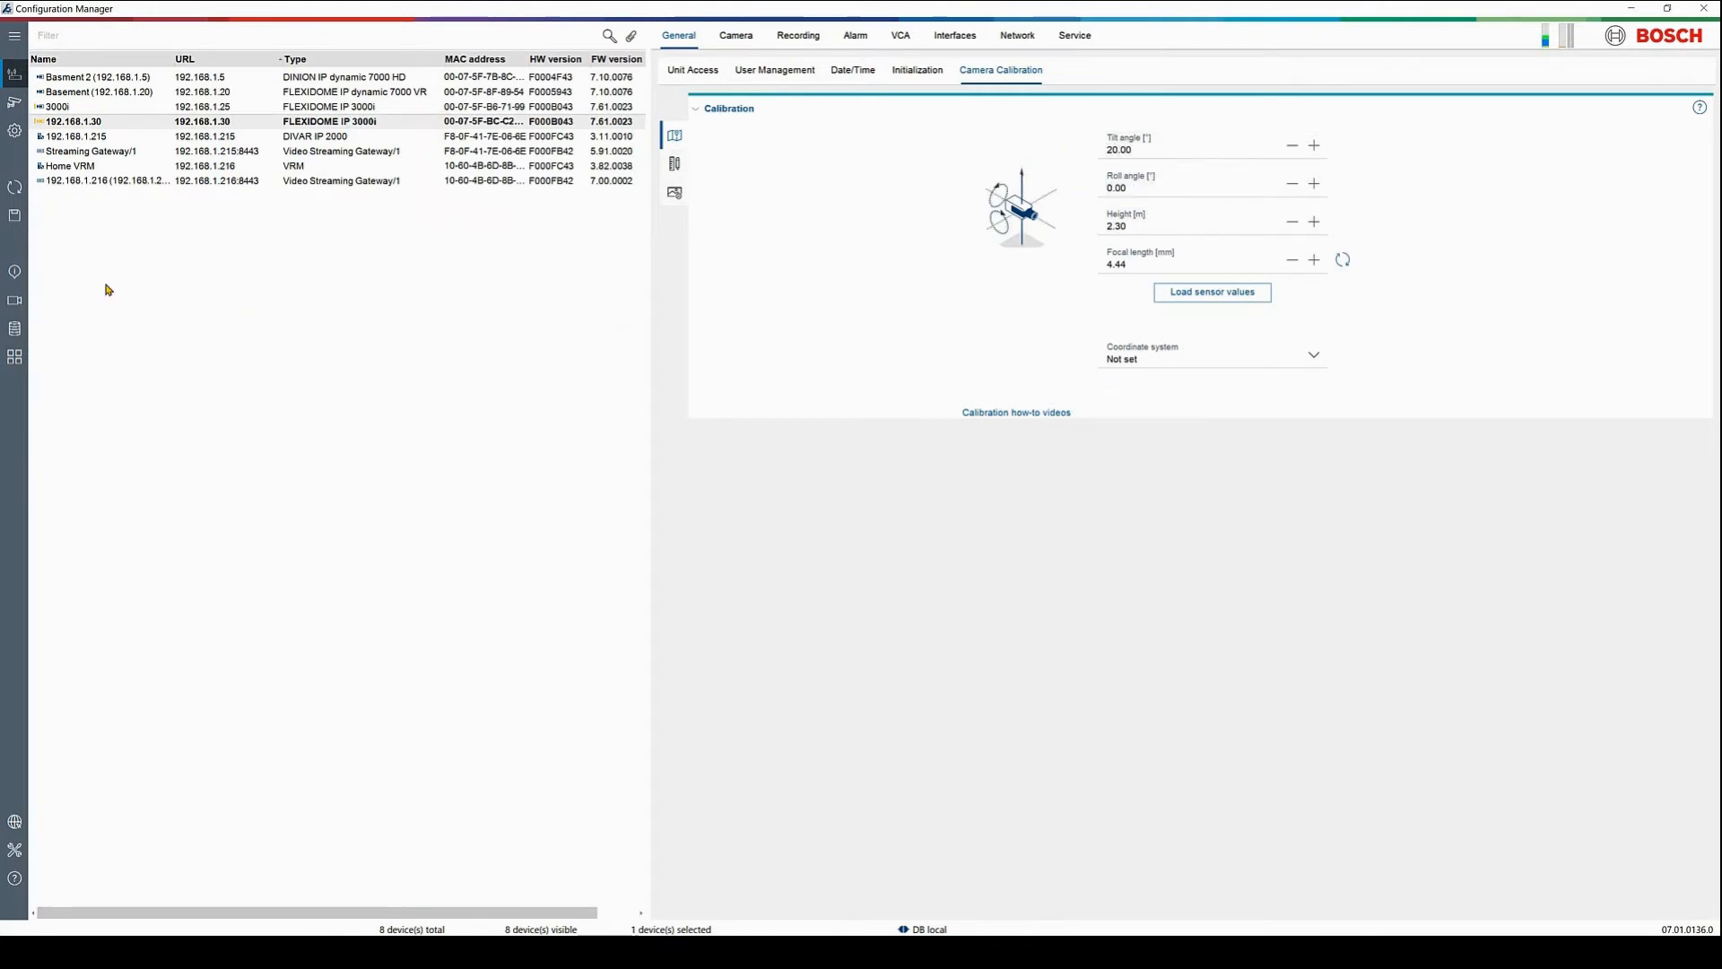
pyautogui.click(11, 218)
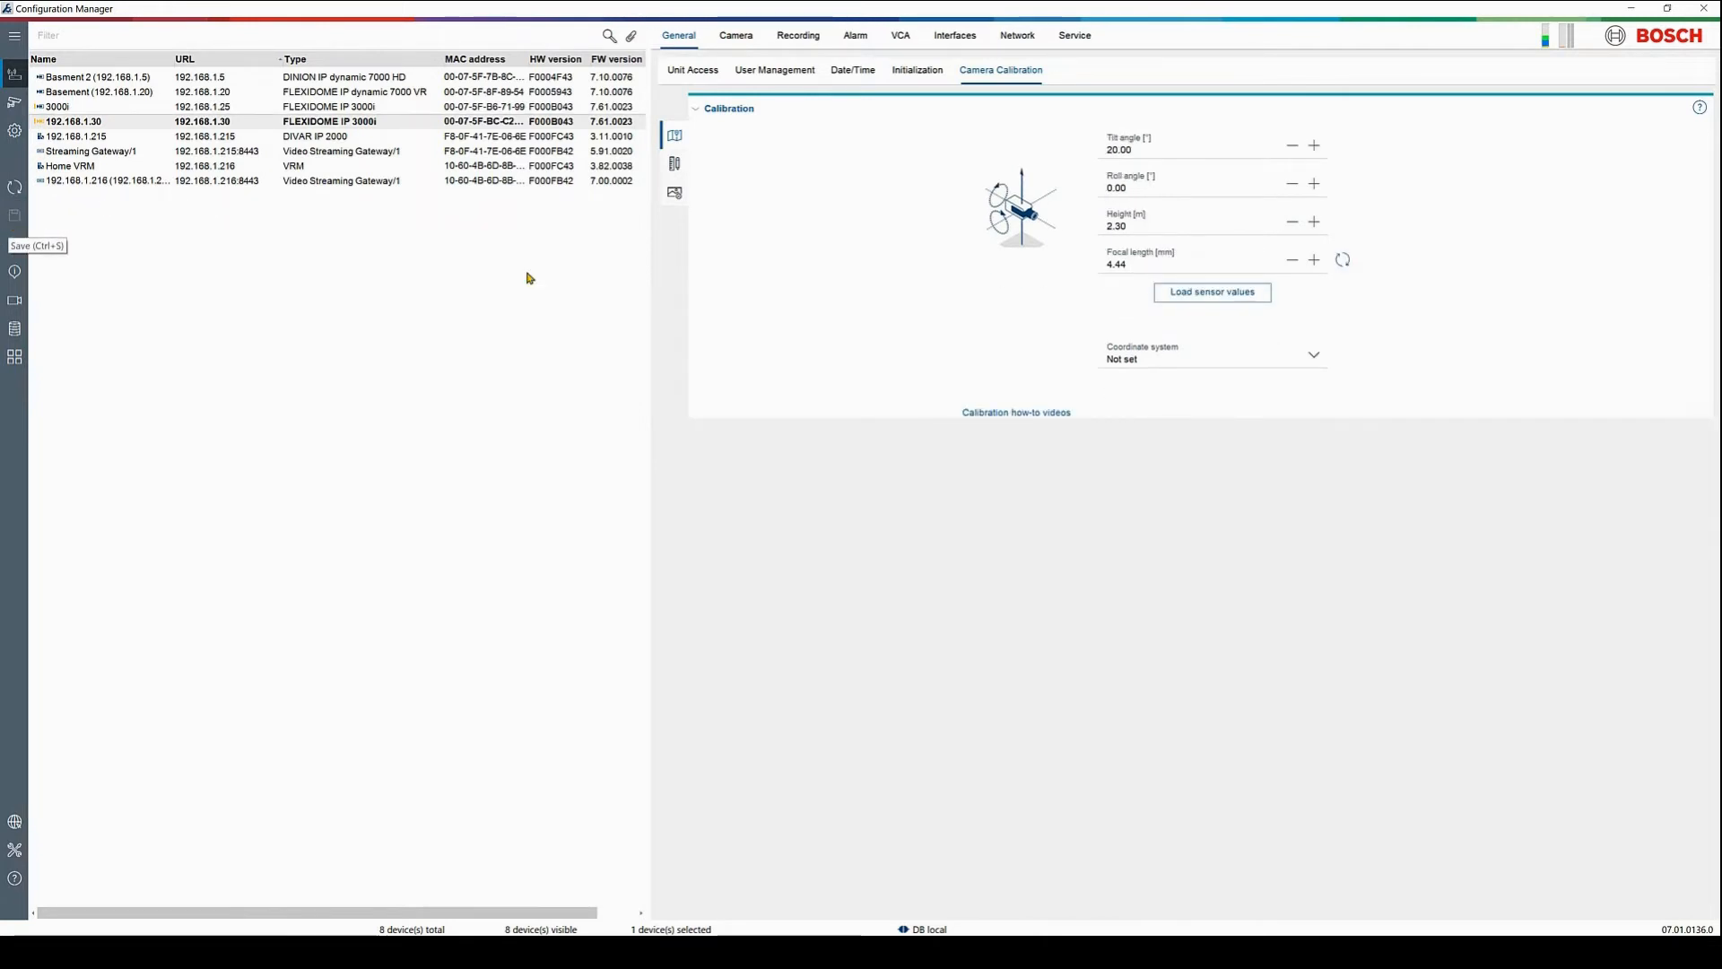
# In sketch calibration, try a 15° tilt, restore it to 20°, and save again
pyautogui.click(676, 169)
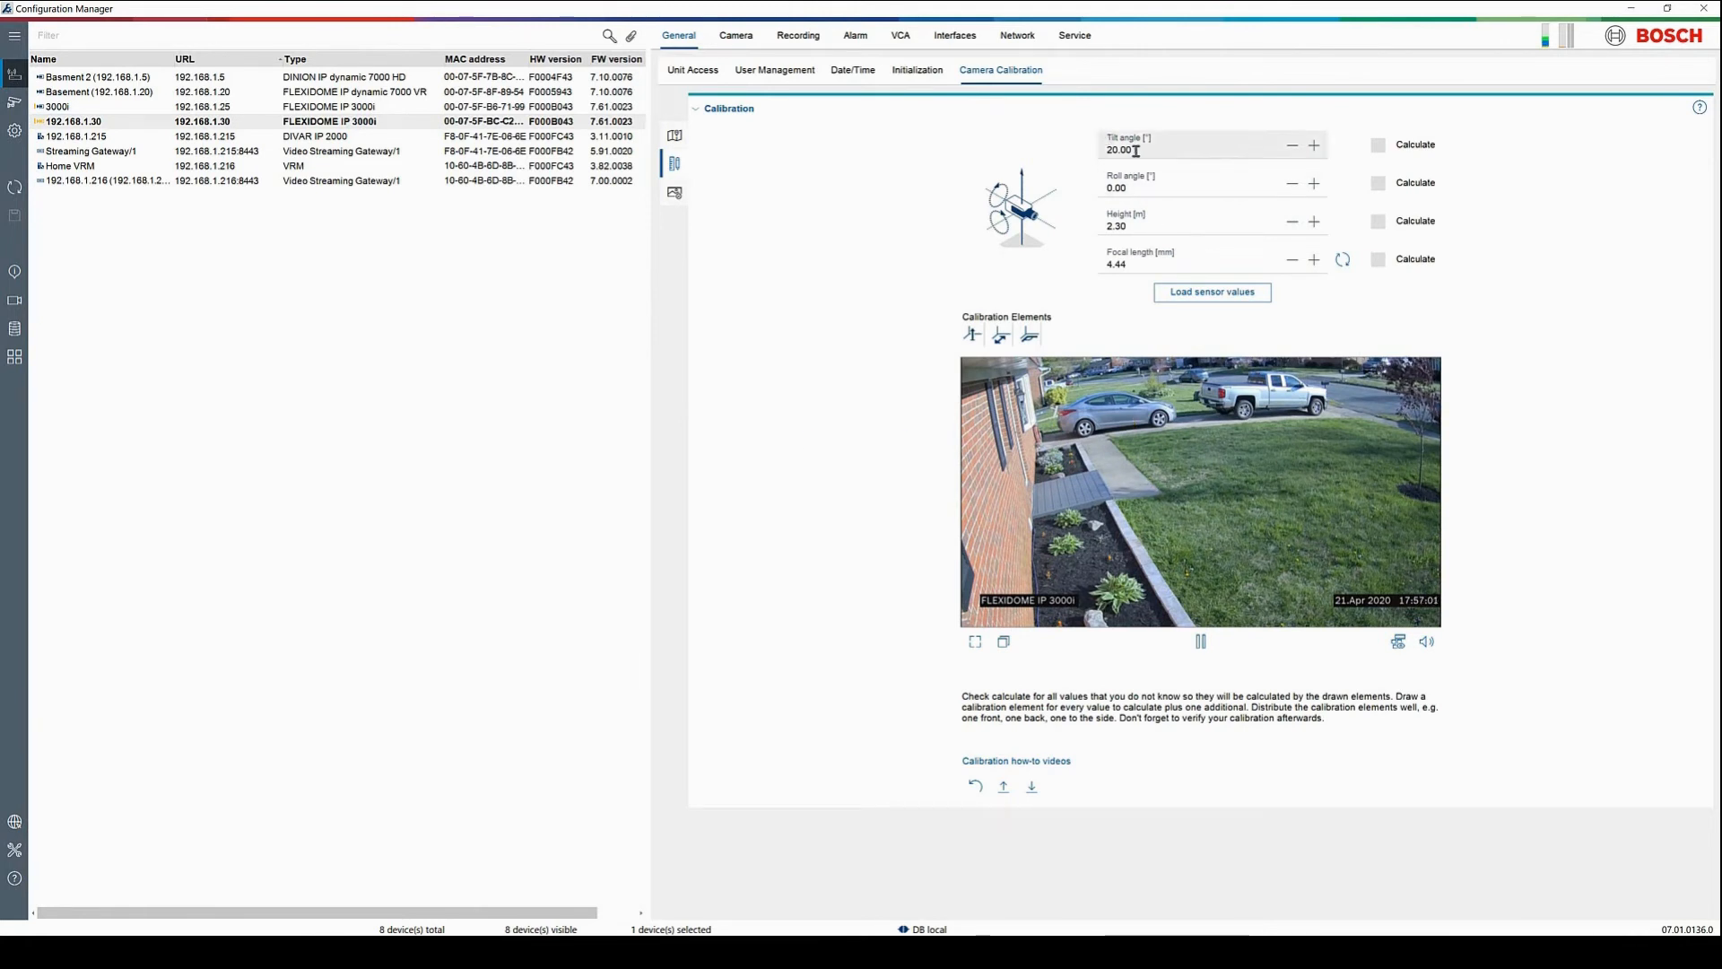
pyautogui.moveTo(1136, 150); pyautogui.dragTo(1092, 153)
pyautogui.write('15')
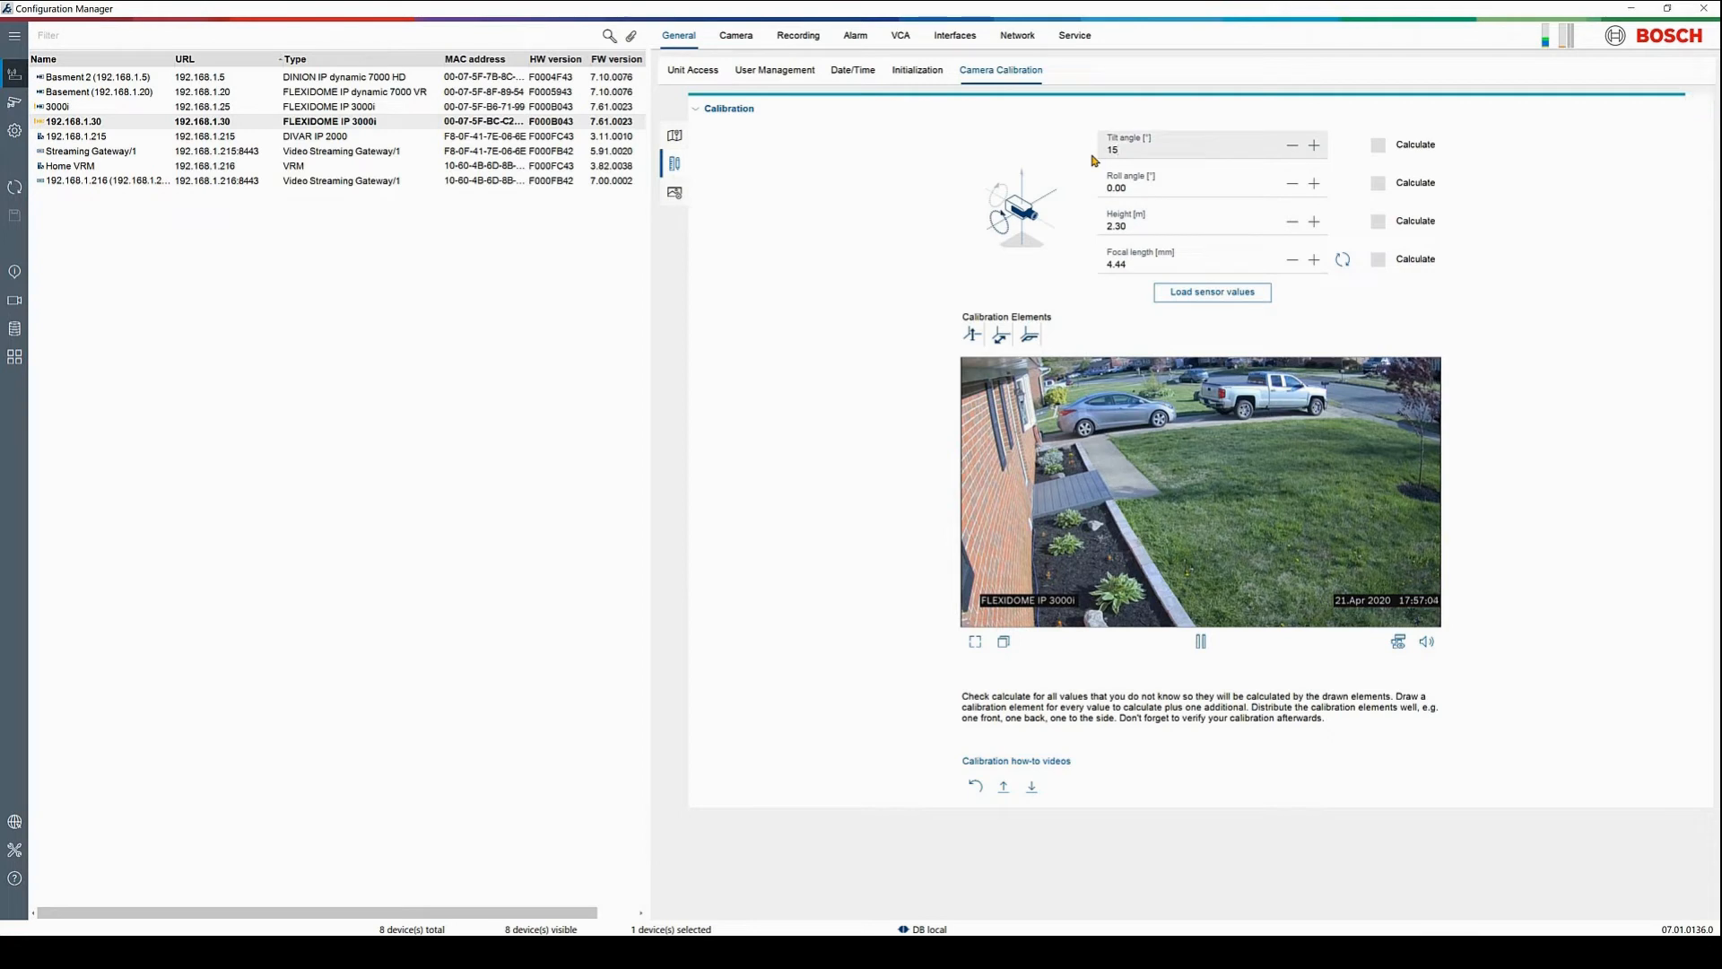
pyautogui.press('Return')
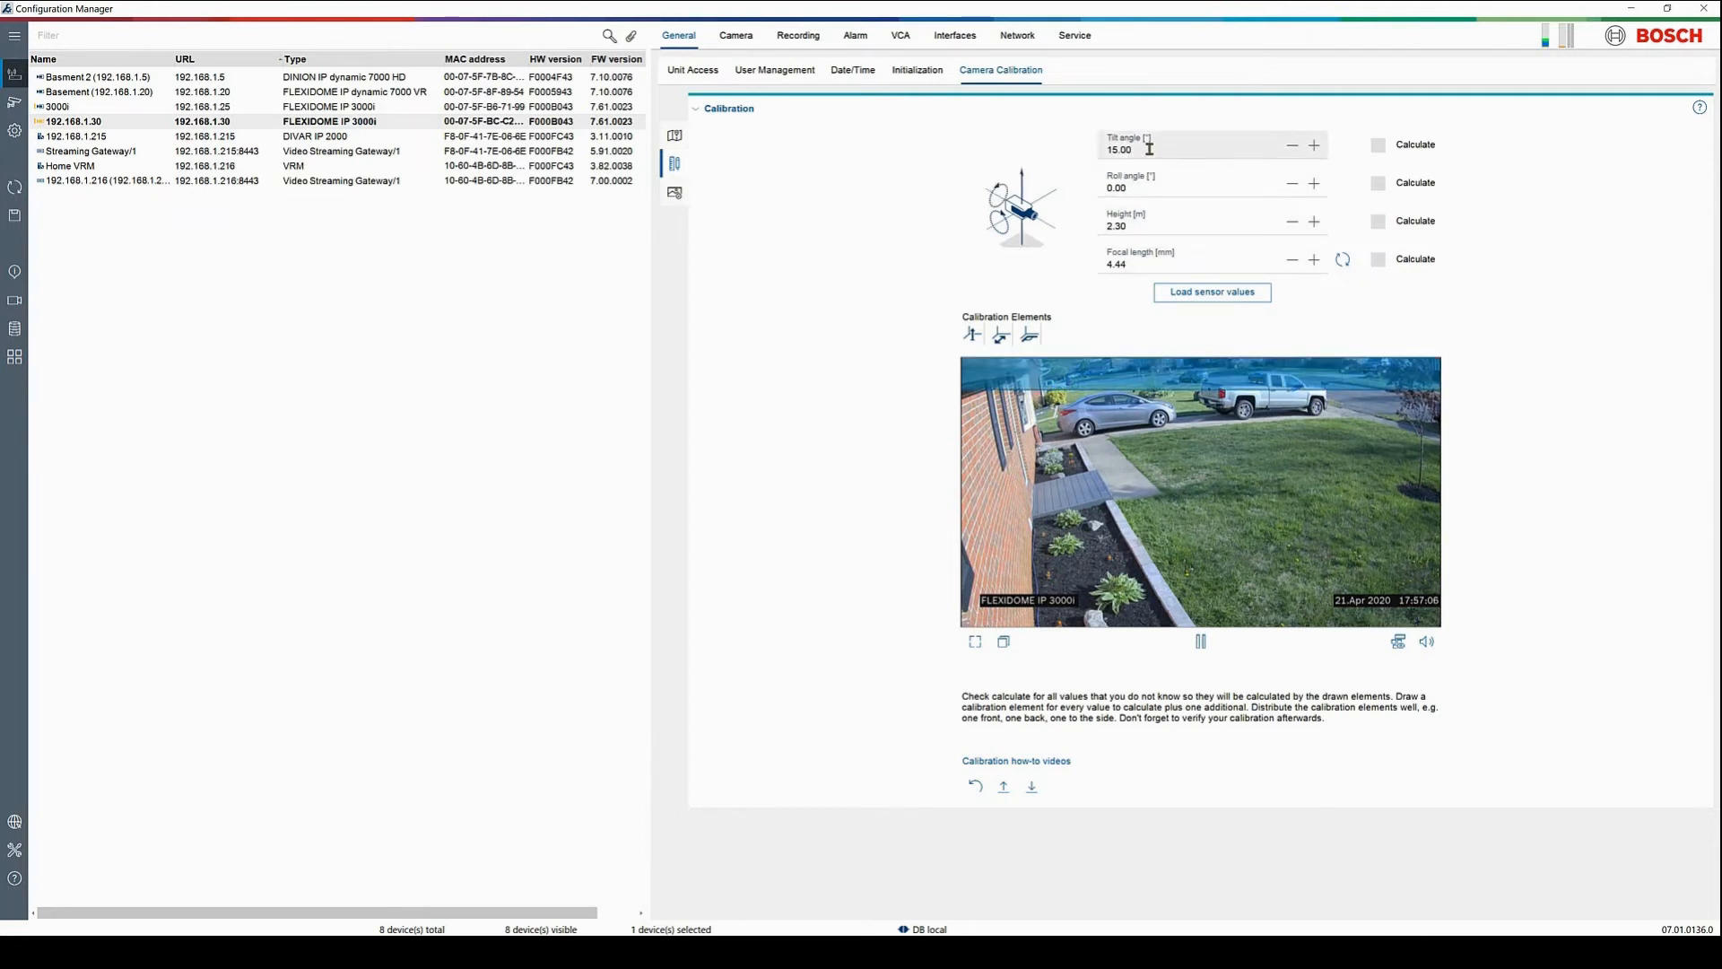
pyautogui.doubleClick(1119, 149)
pyautogui.write('20')
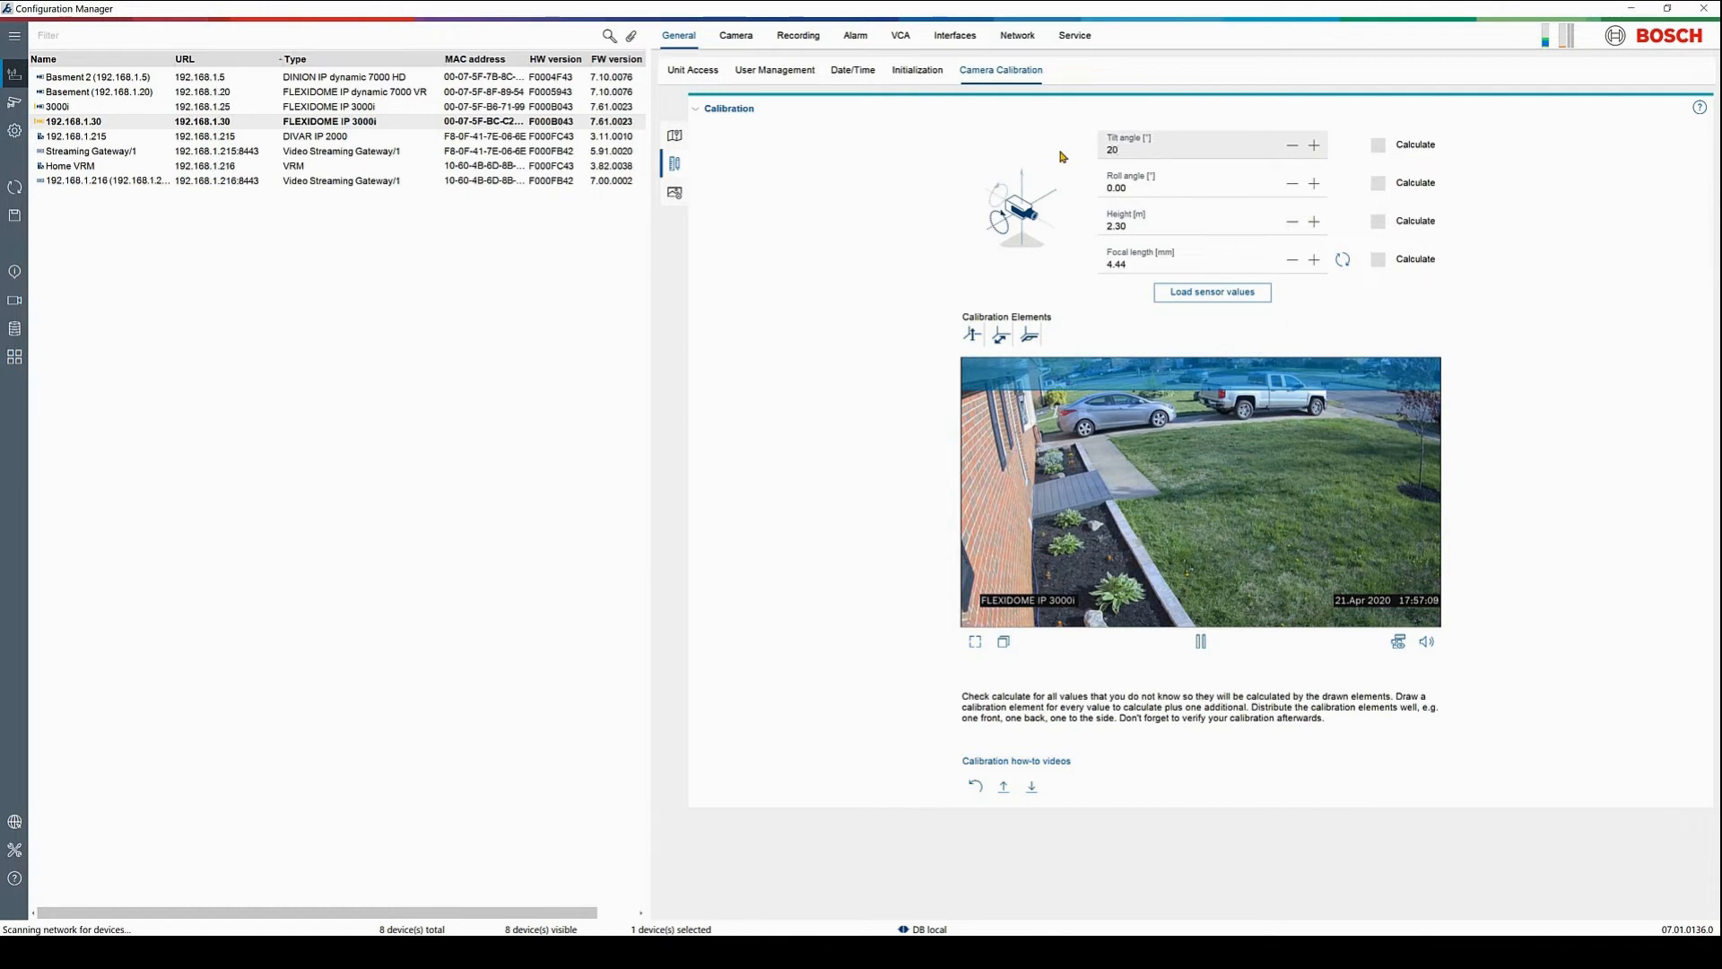
pyautogui.press('Return')
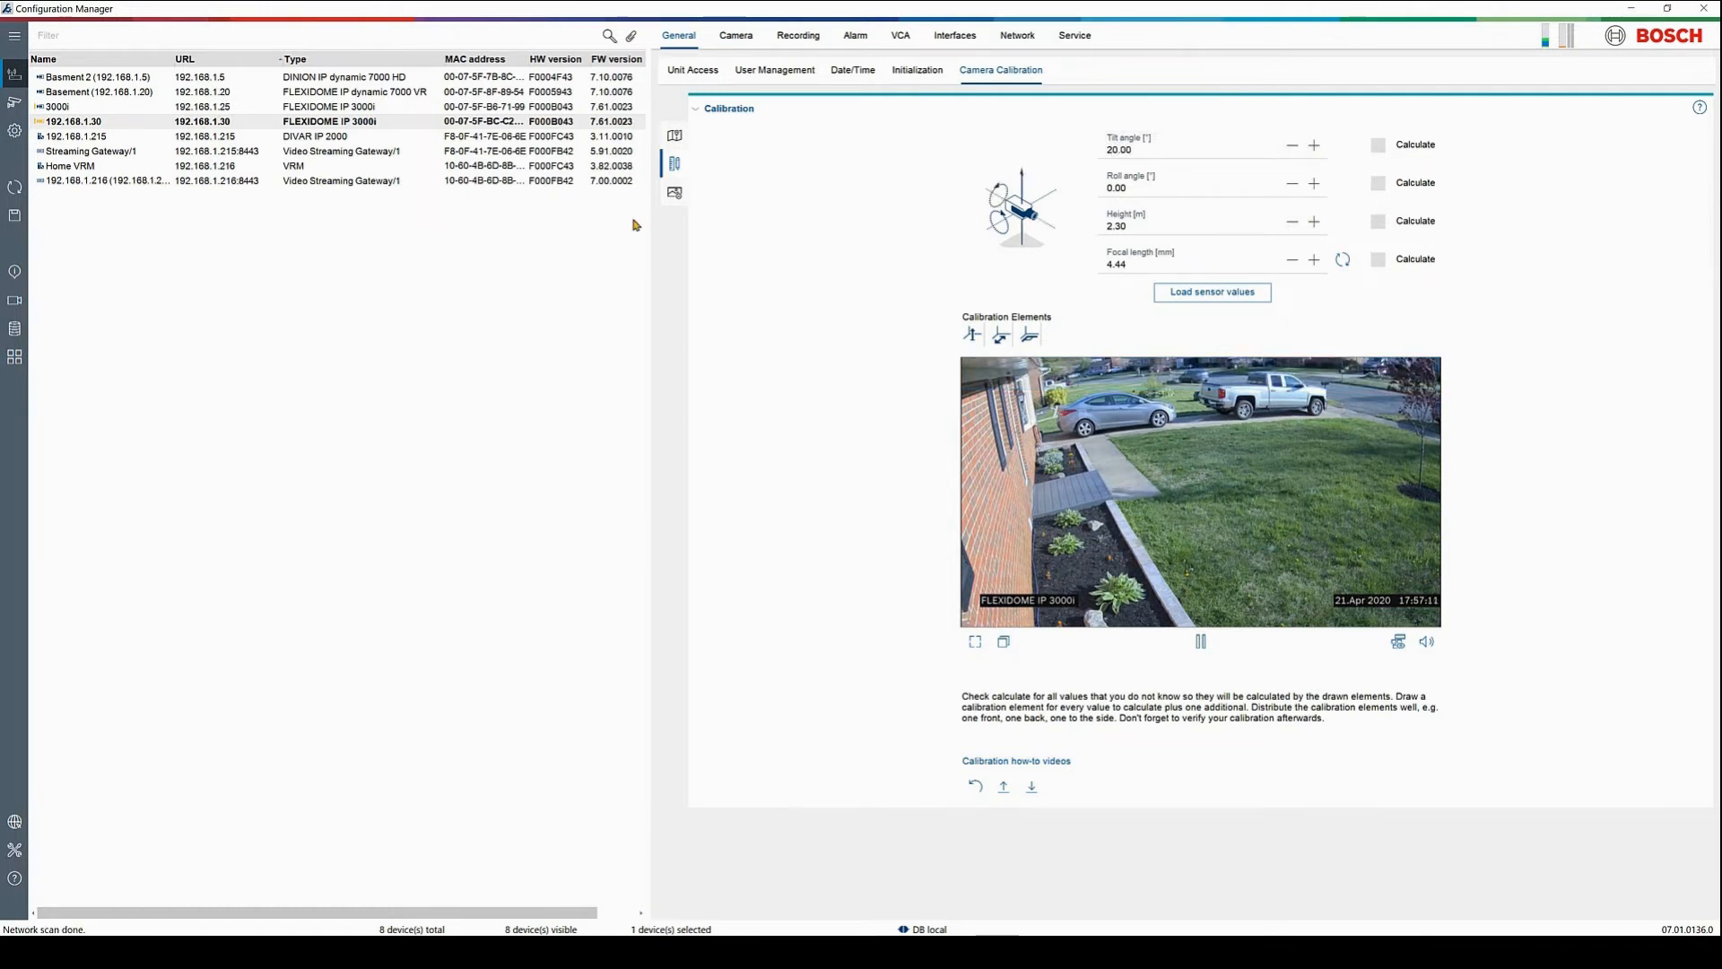
pyautogui.click(12, 223)
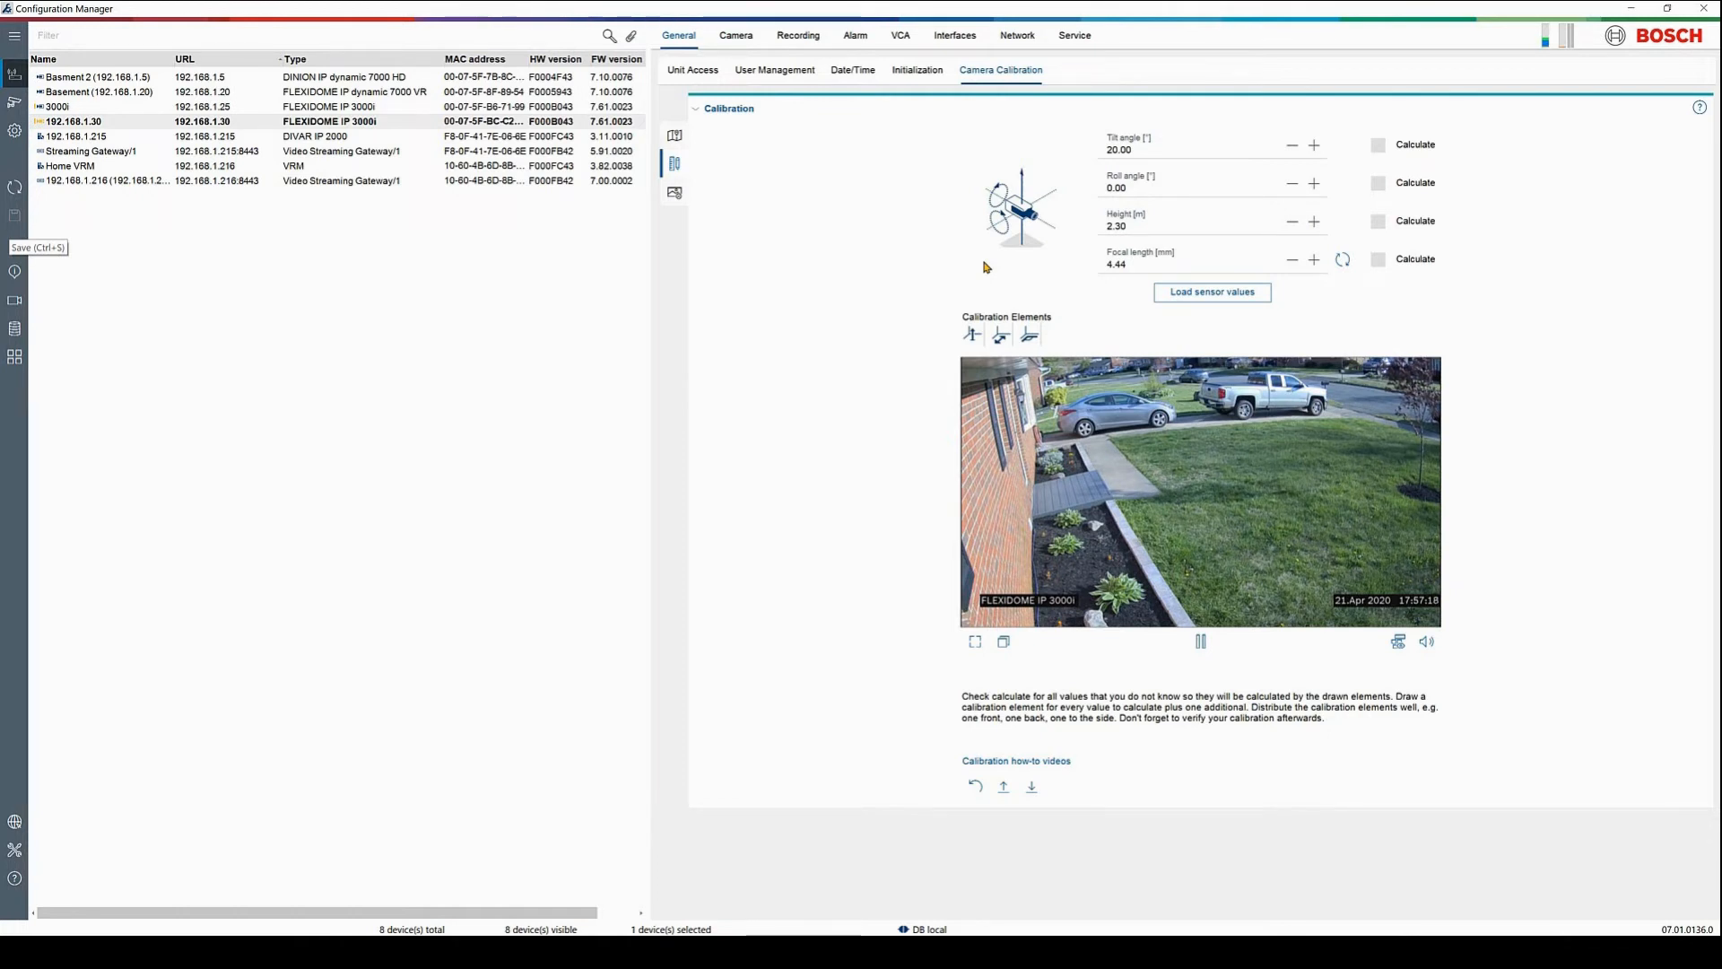
# Run video analytics with profile #1 and start editing a Detect any object task
pyautogui.click(895, 36)
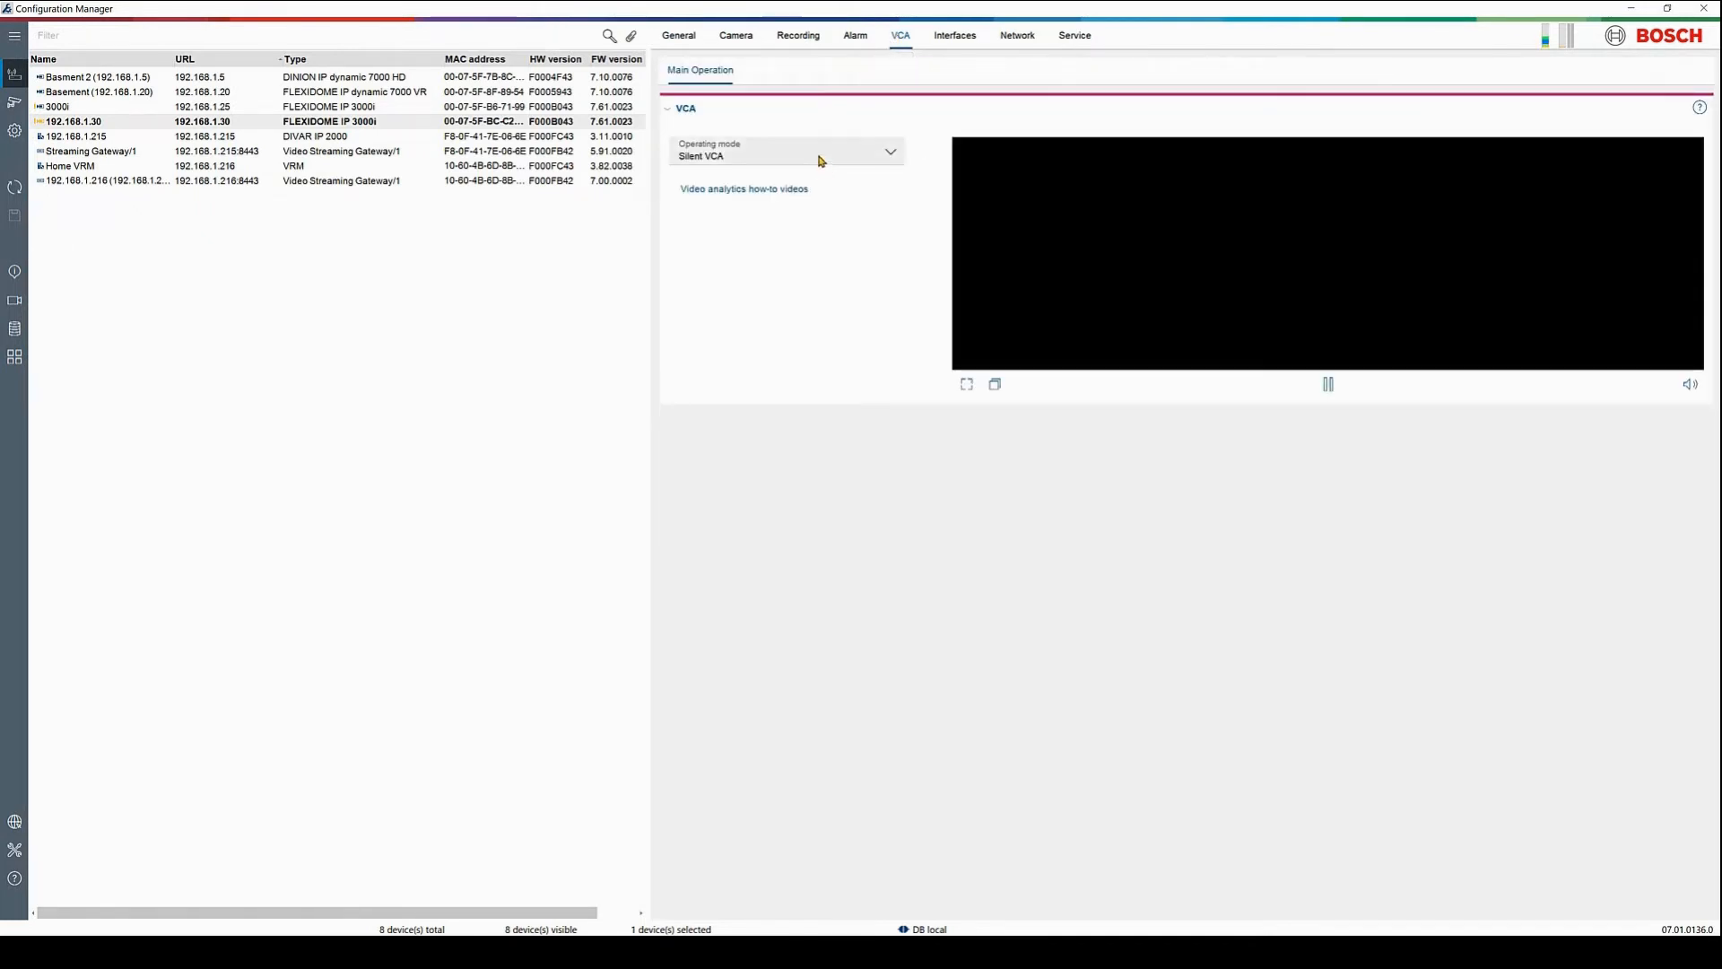
pyautogui.click(816, 157)
pyautogui.click(758, 235)
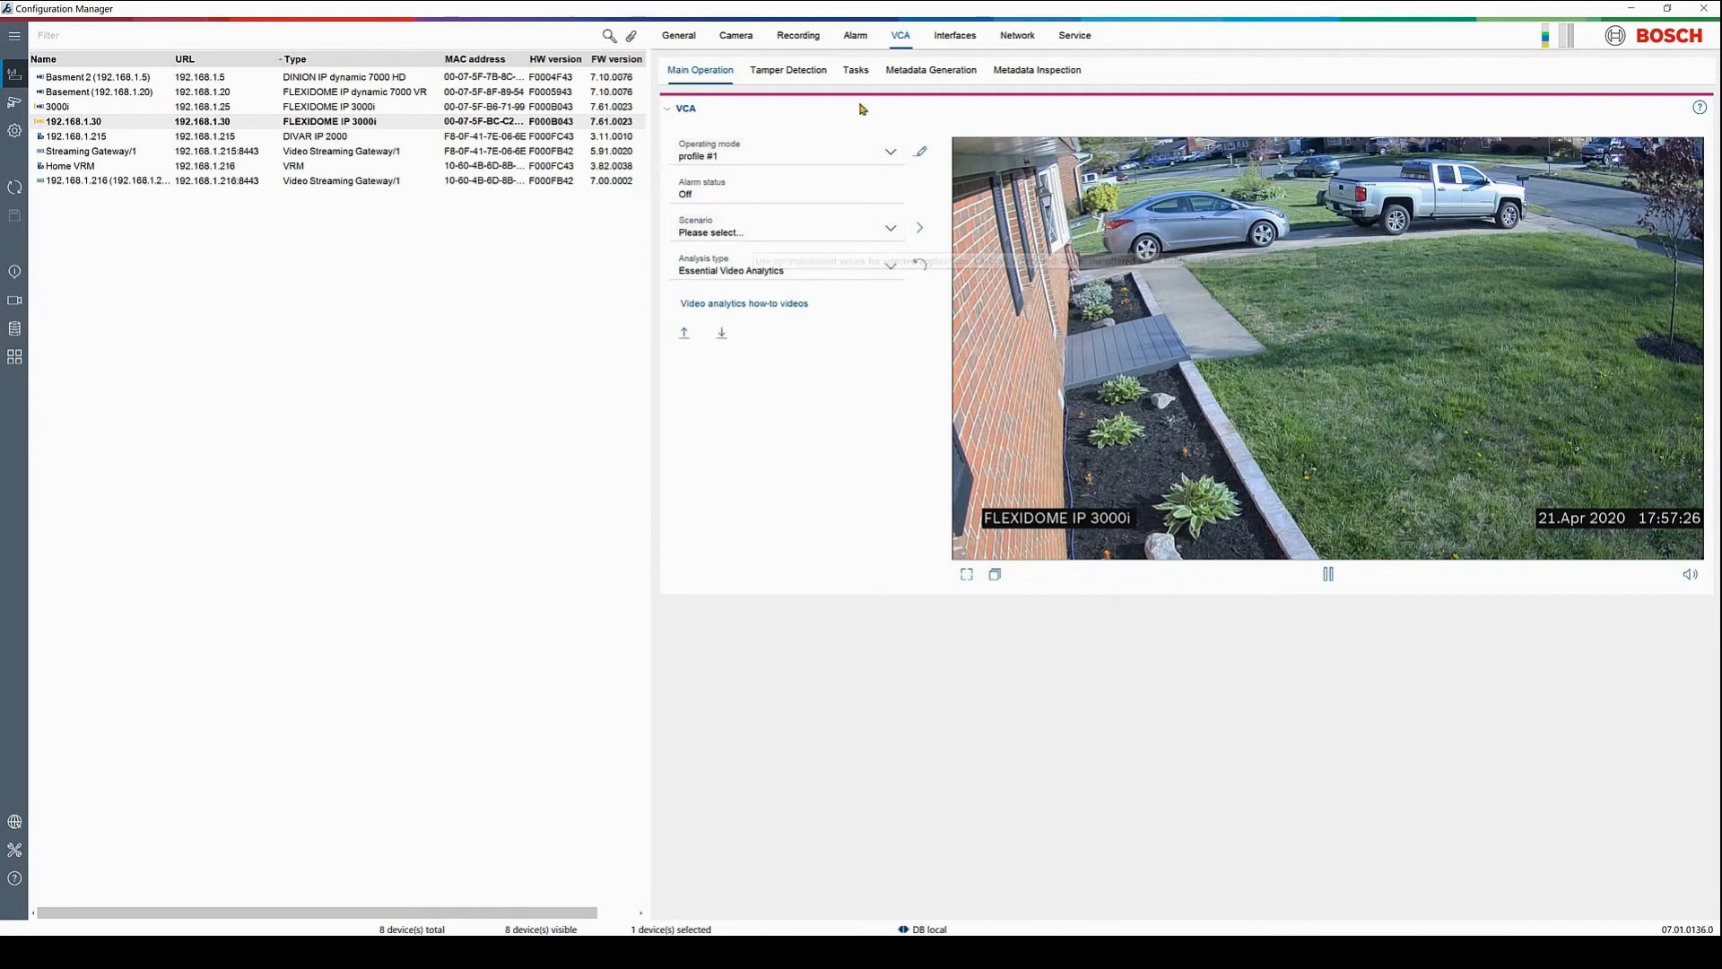
pyautogui.click(856, 72)
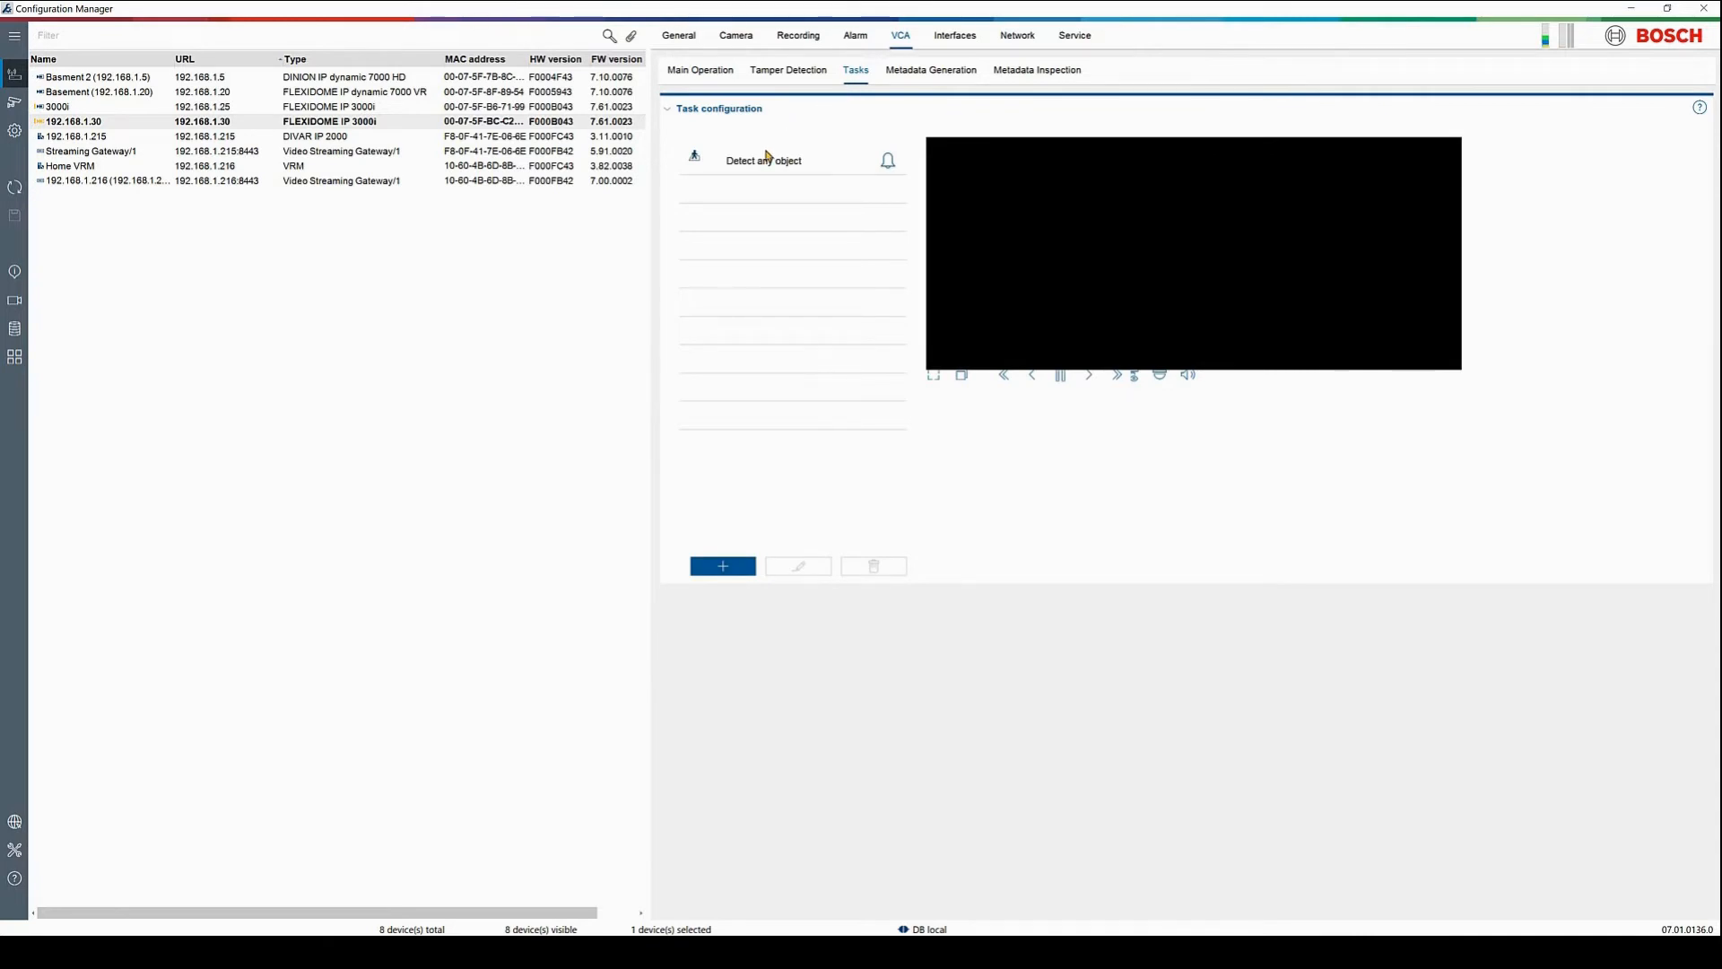
pyautogui.click(767, 161)
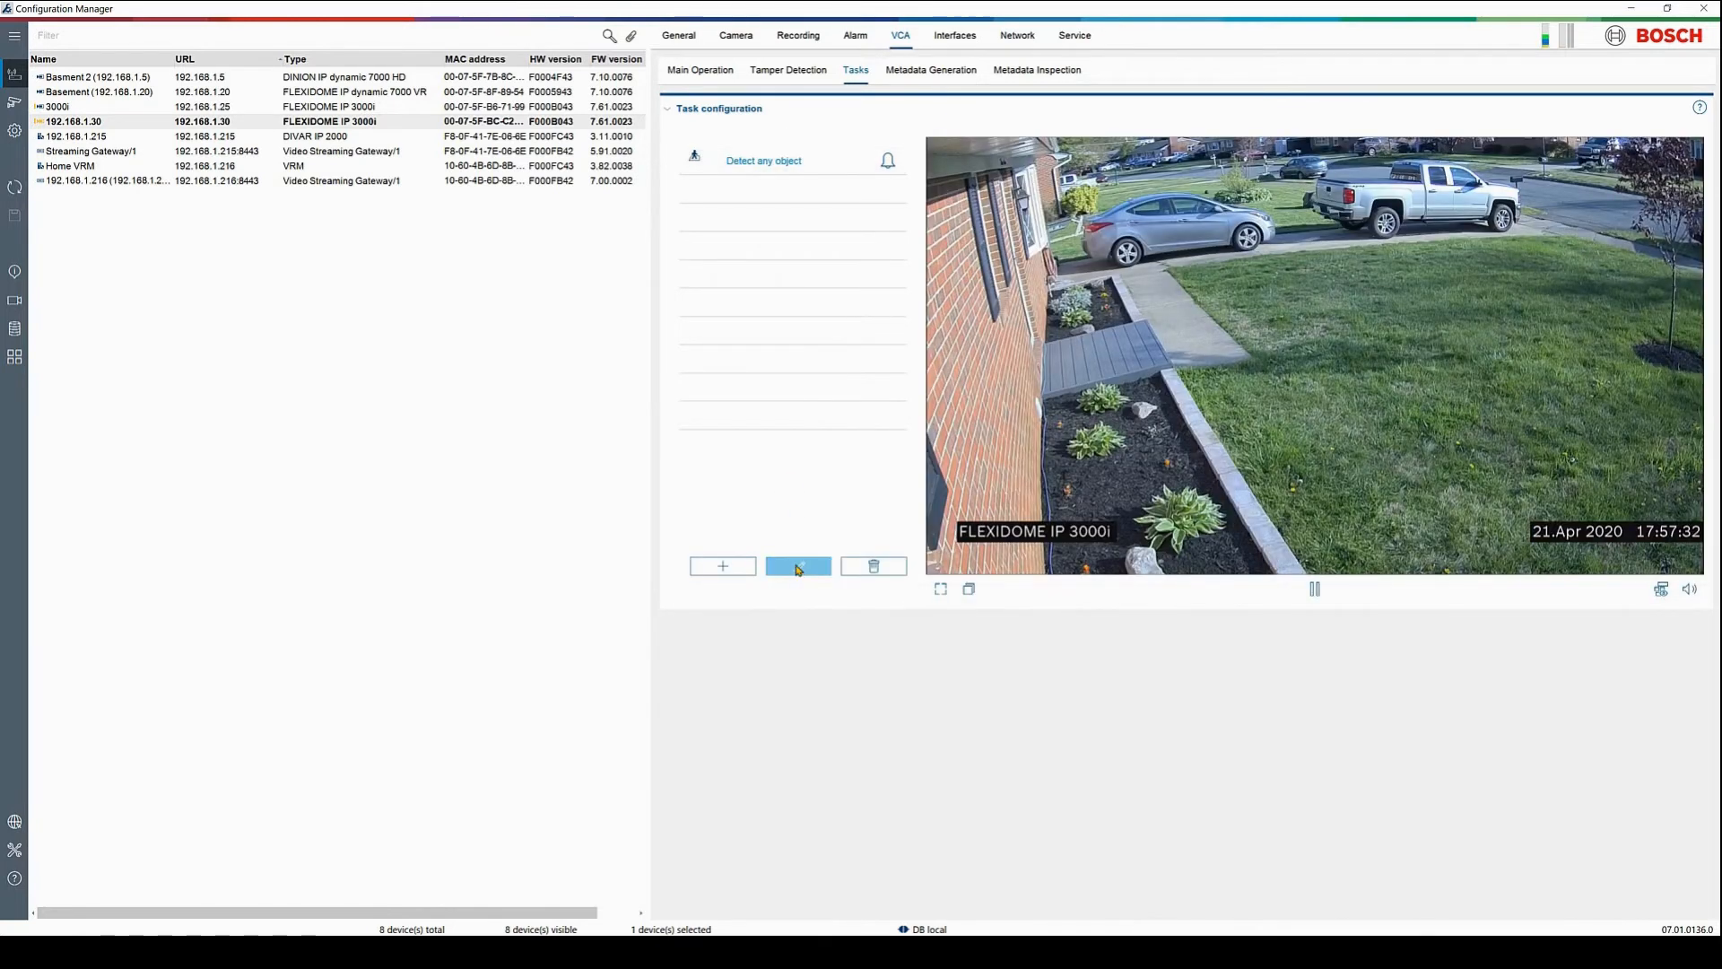
pyautogui.click(798, 567)
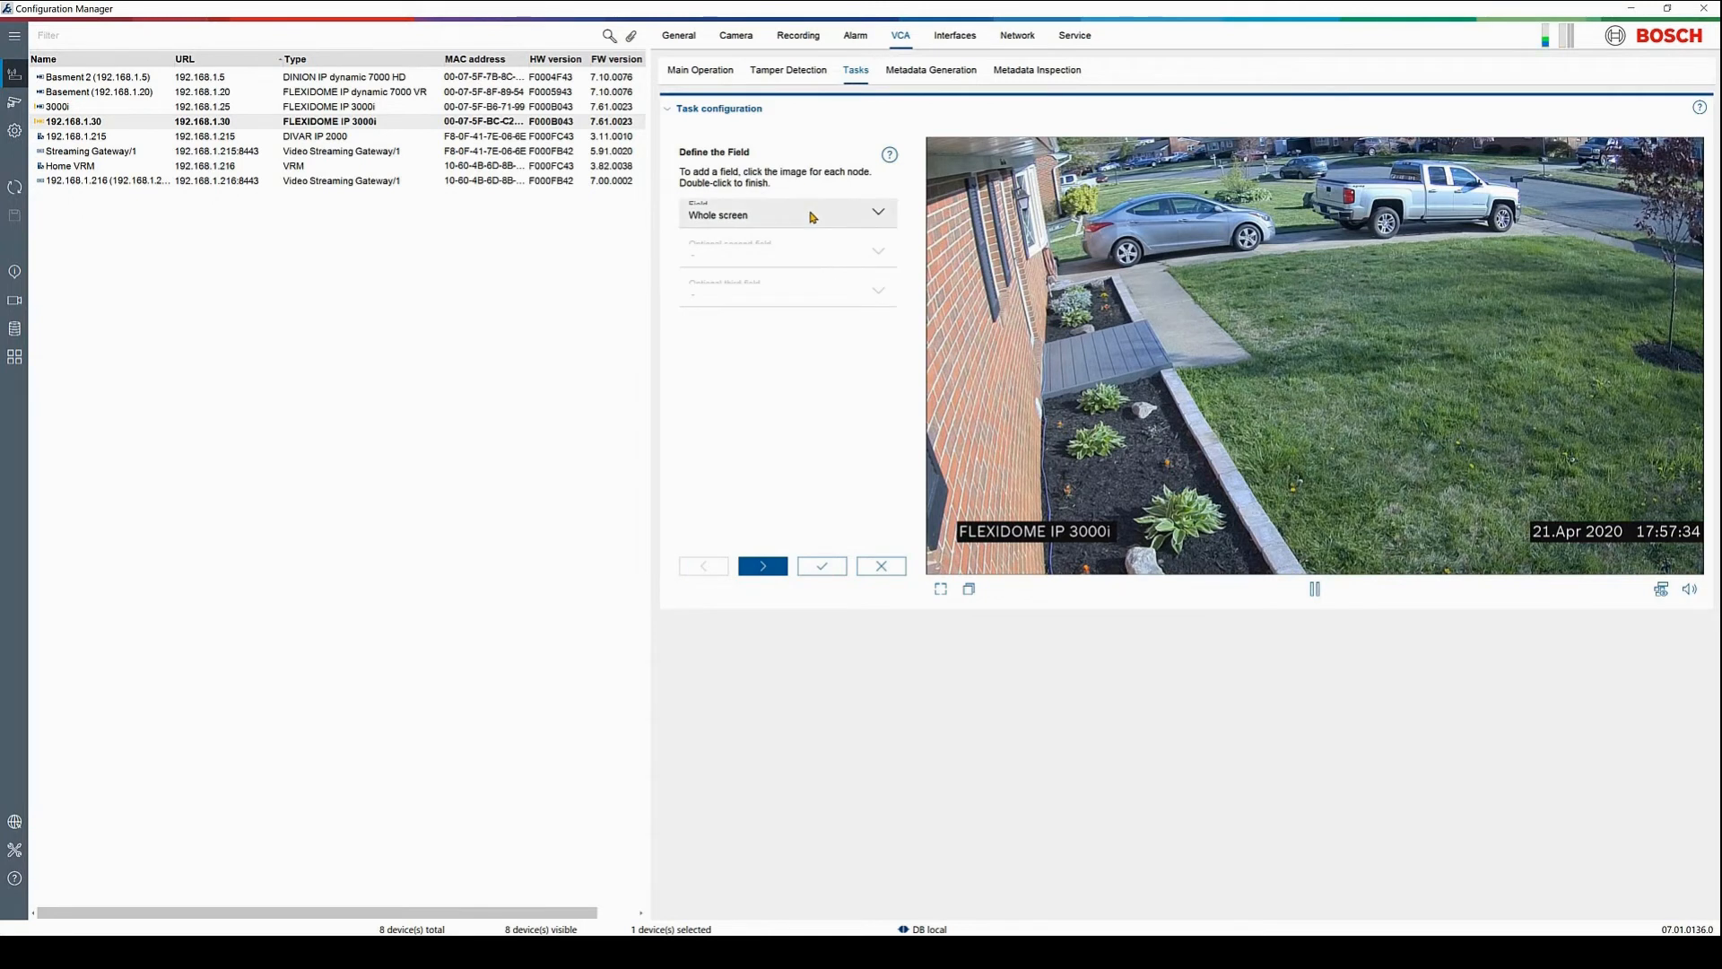
# Create a new detection field and stretch it across the lawn beside the walkway
pyautogui.click(807, 216)
pyautogui.click(779, 269)
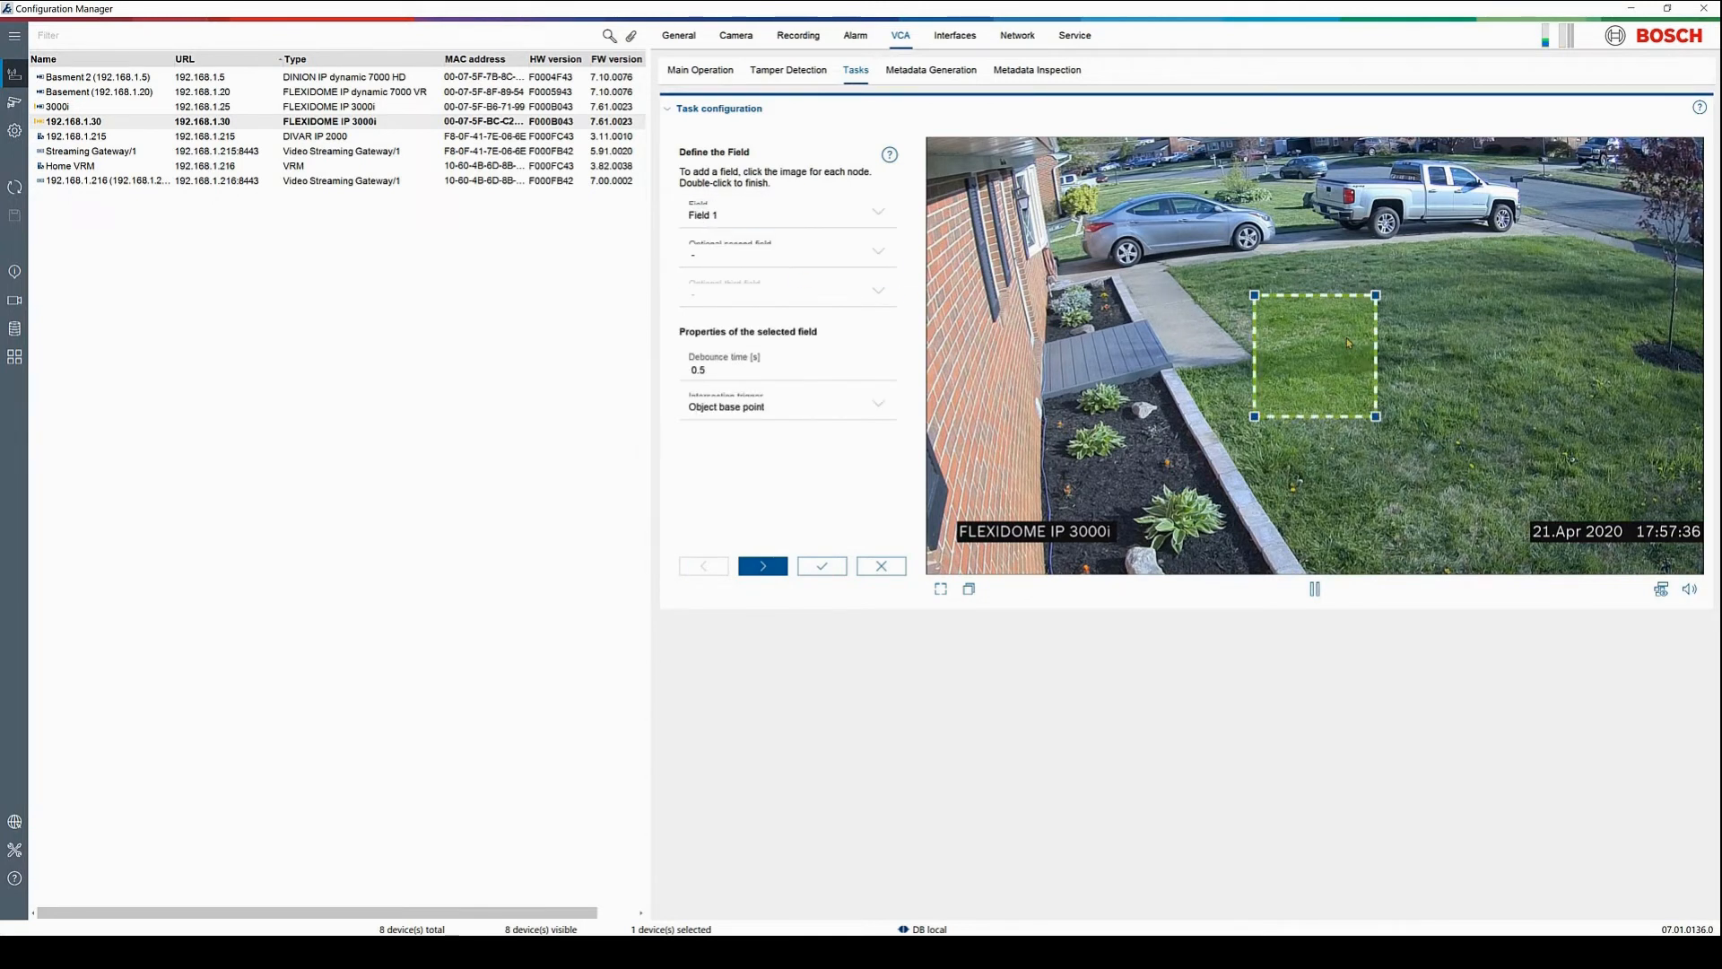
pyautogui.moveTo(1347, 343); pyautogui.dragTo(1209, 312)
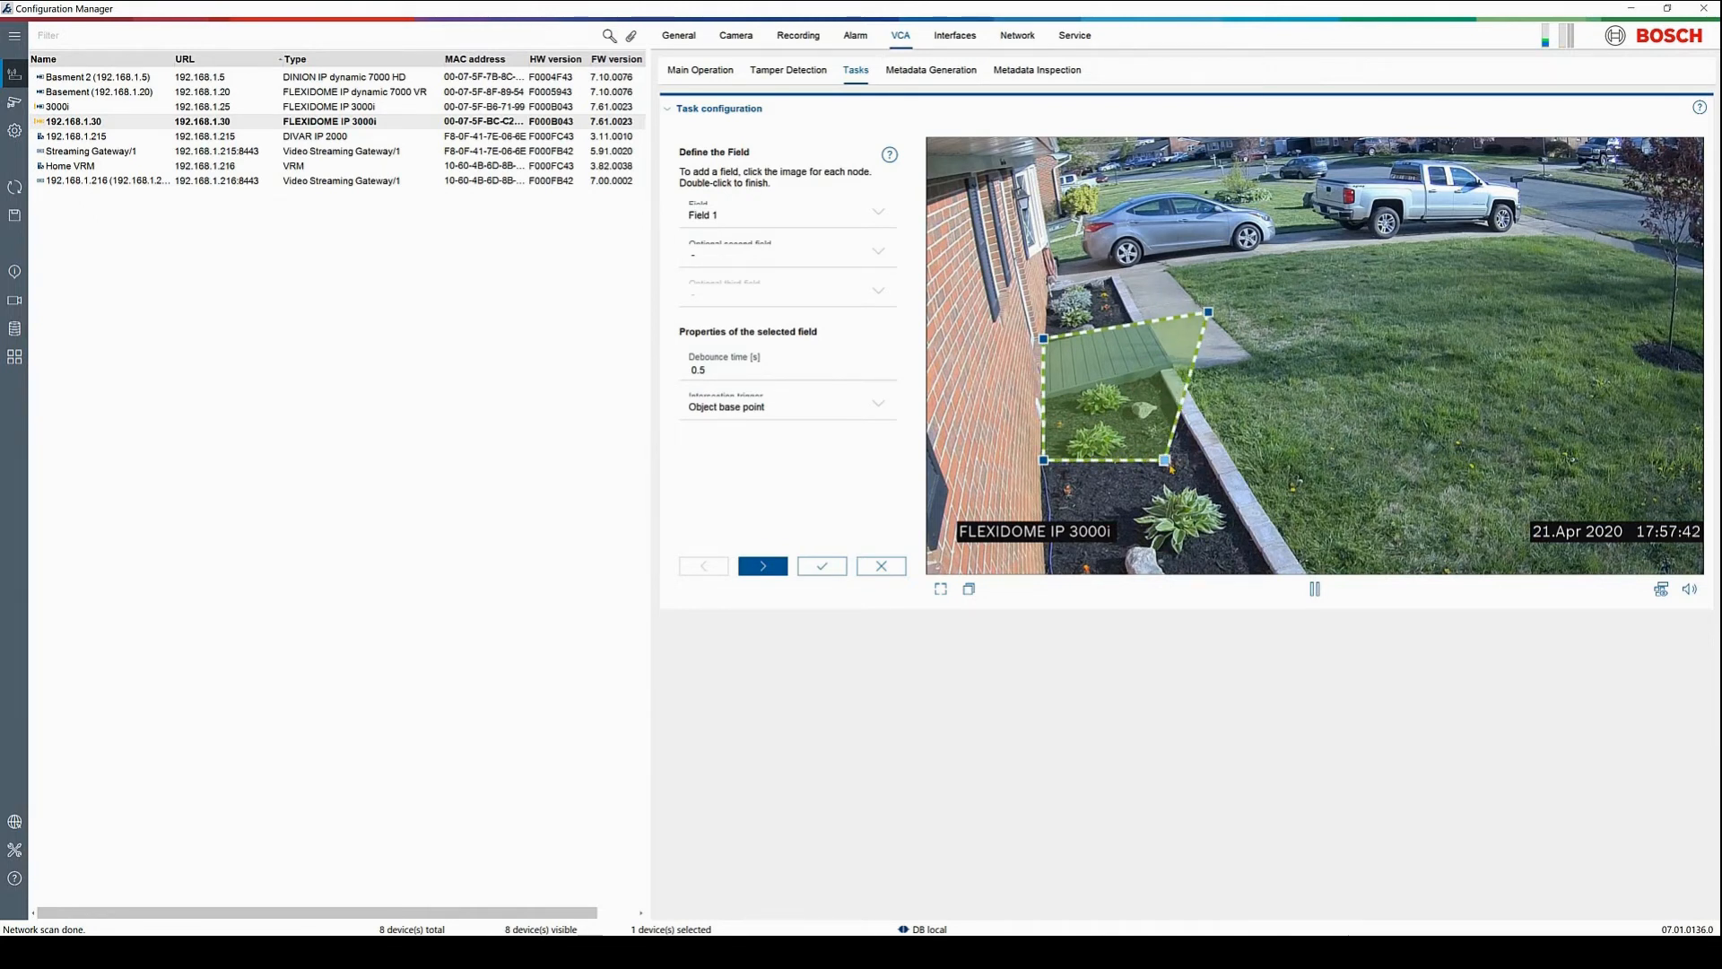
pyautogui.moveTo(1166, 461); pyautogui.dragTo(1266, 366)
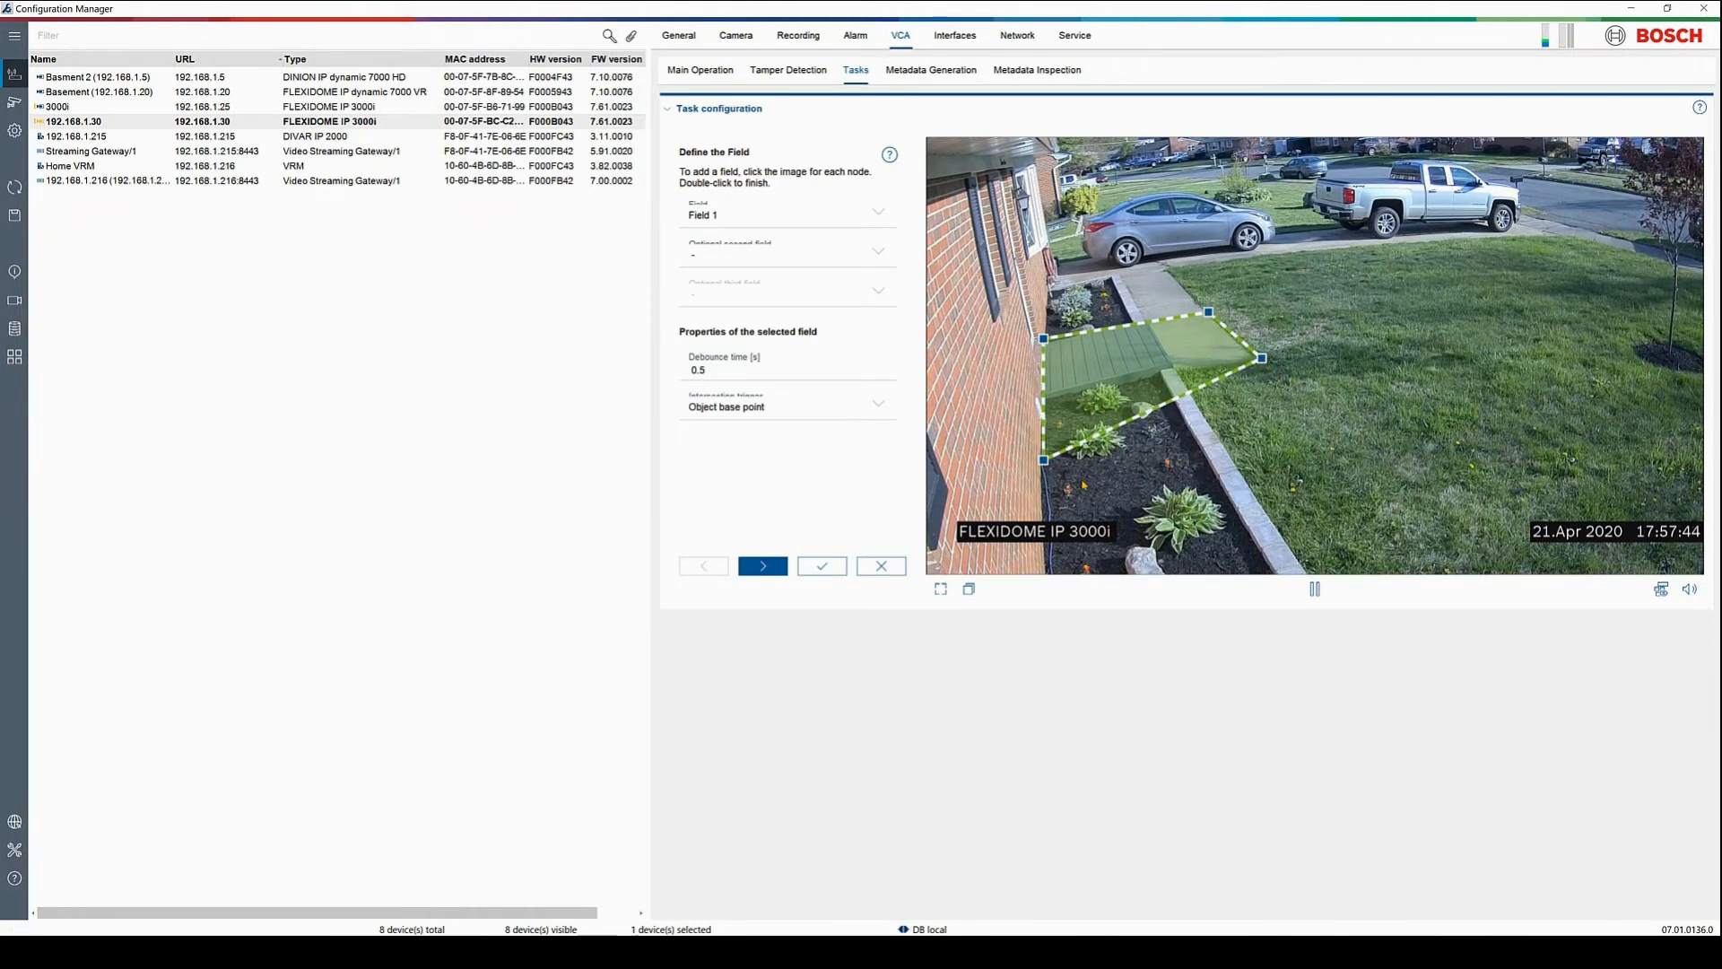
pyautogui.moveTo(1045, 462); pyautogui.dragTo(1045, 404)
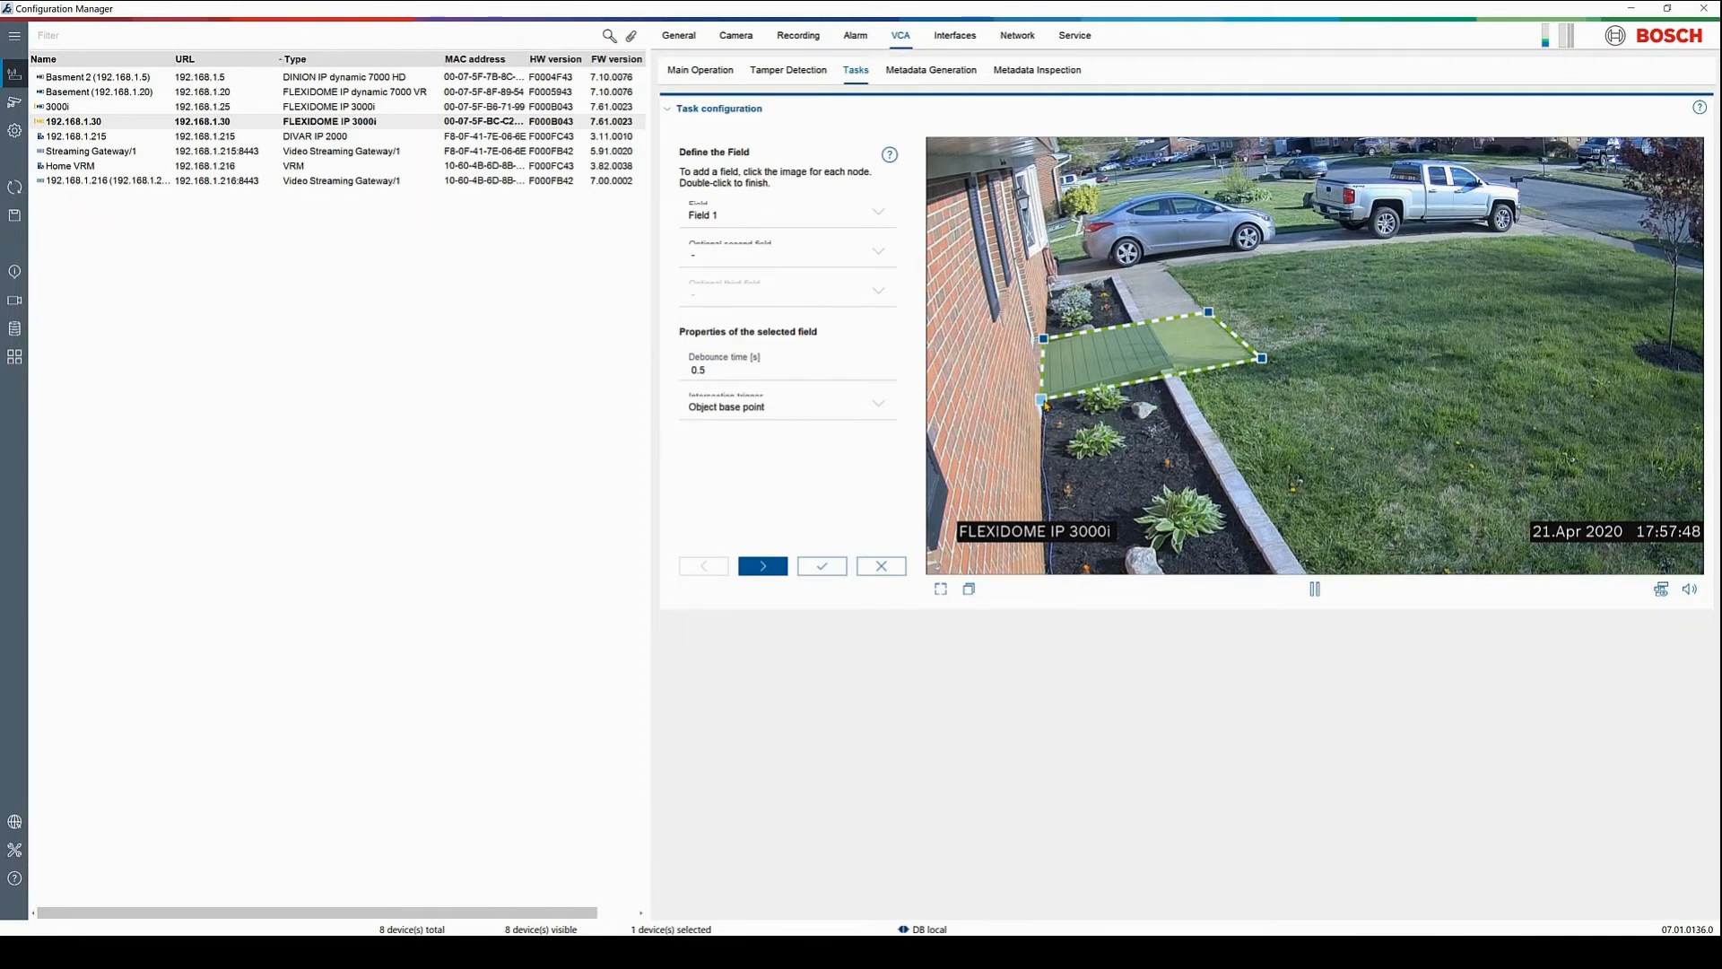
# Set the debounce time to 1 and step through the remaining wizard pages to finish
pyautogui.click(741, 370)
pyautogui.press('BackSpace')
pyautogui.write('1')
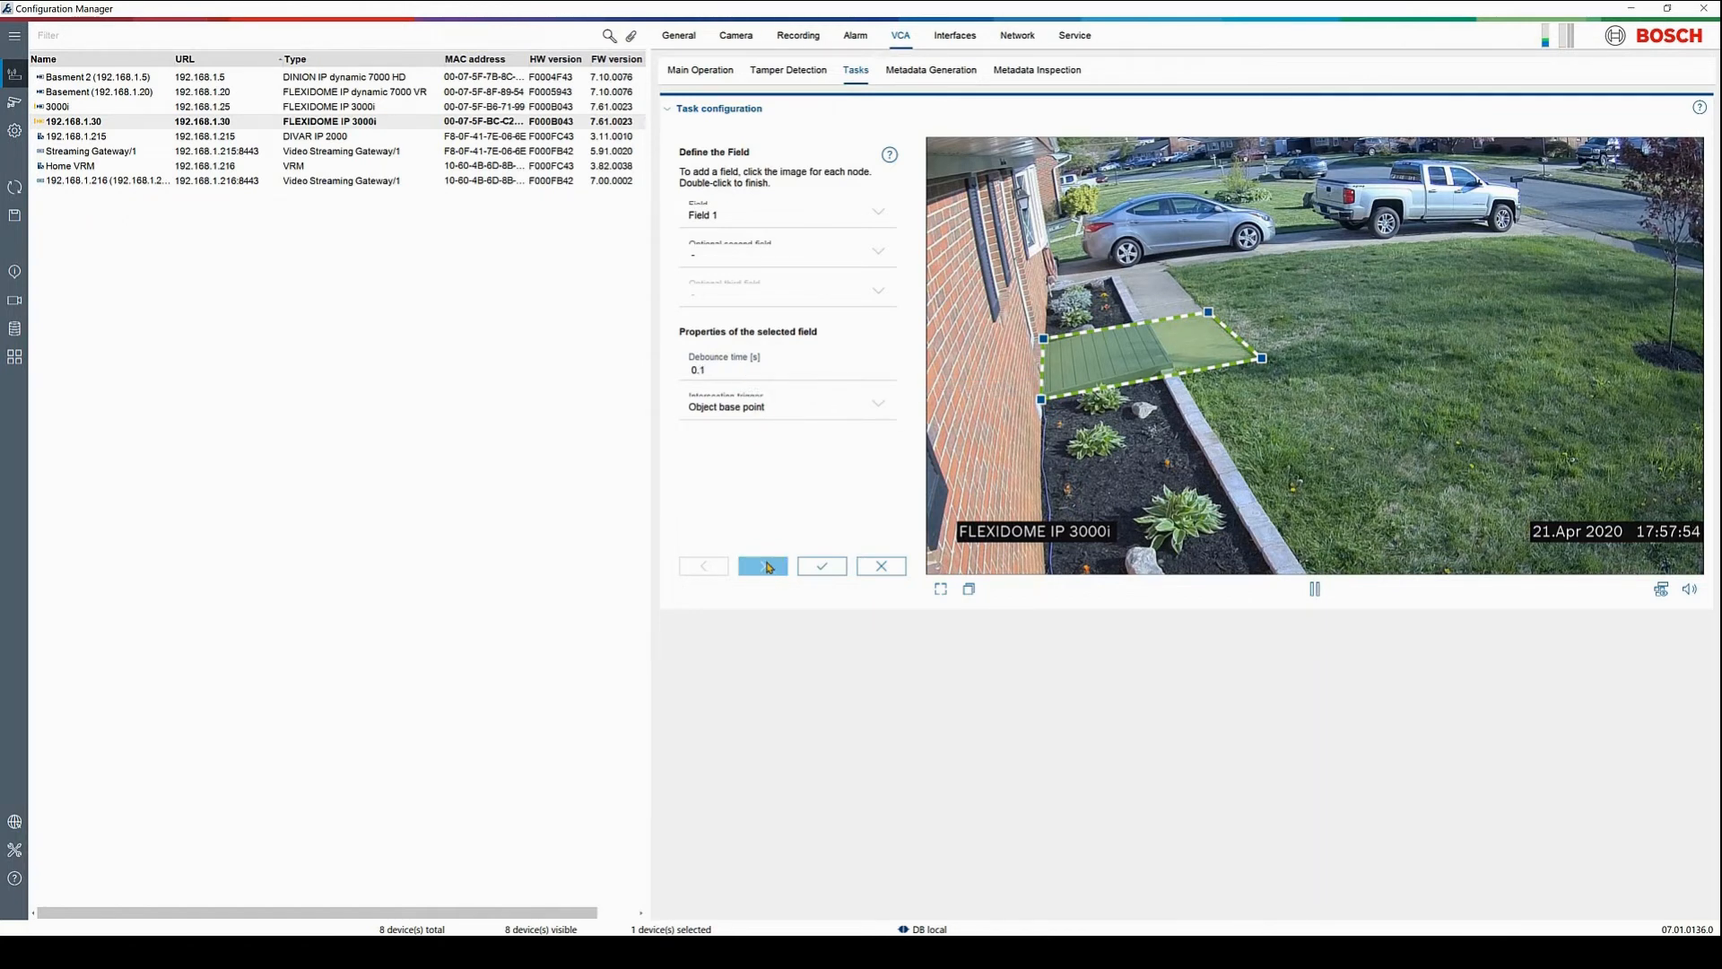
pyautogui.click(769, 566)
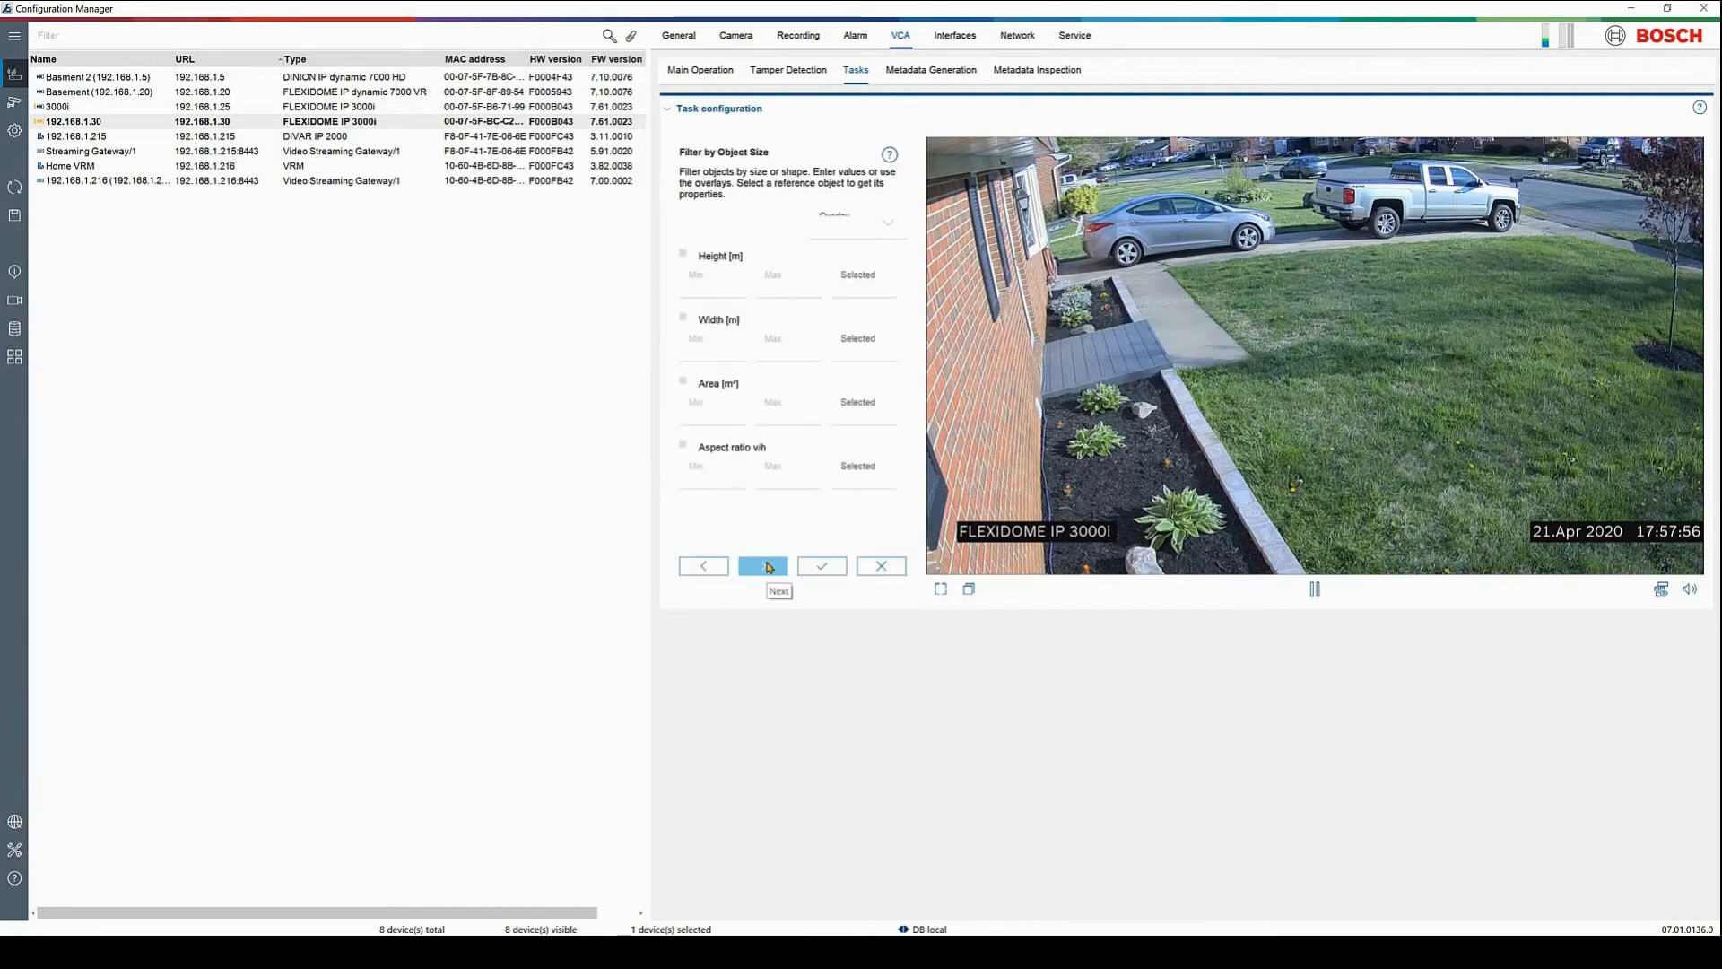
pyautogui.click(769, 566)
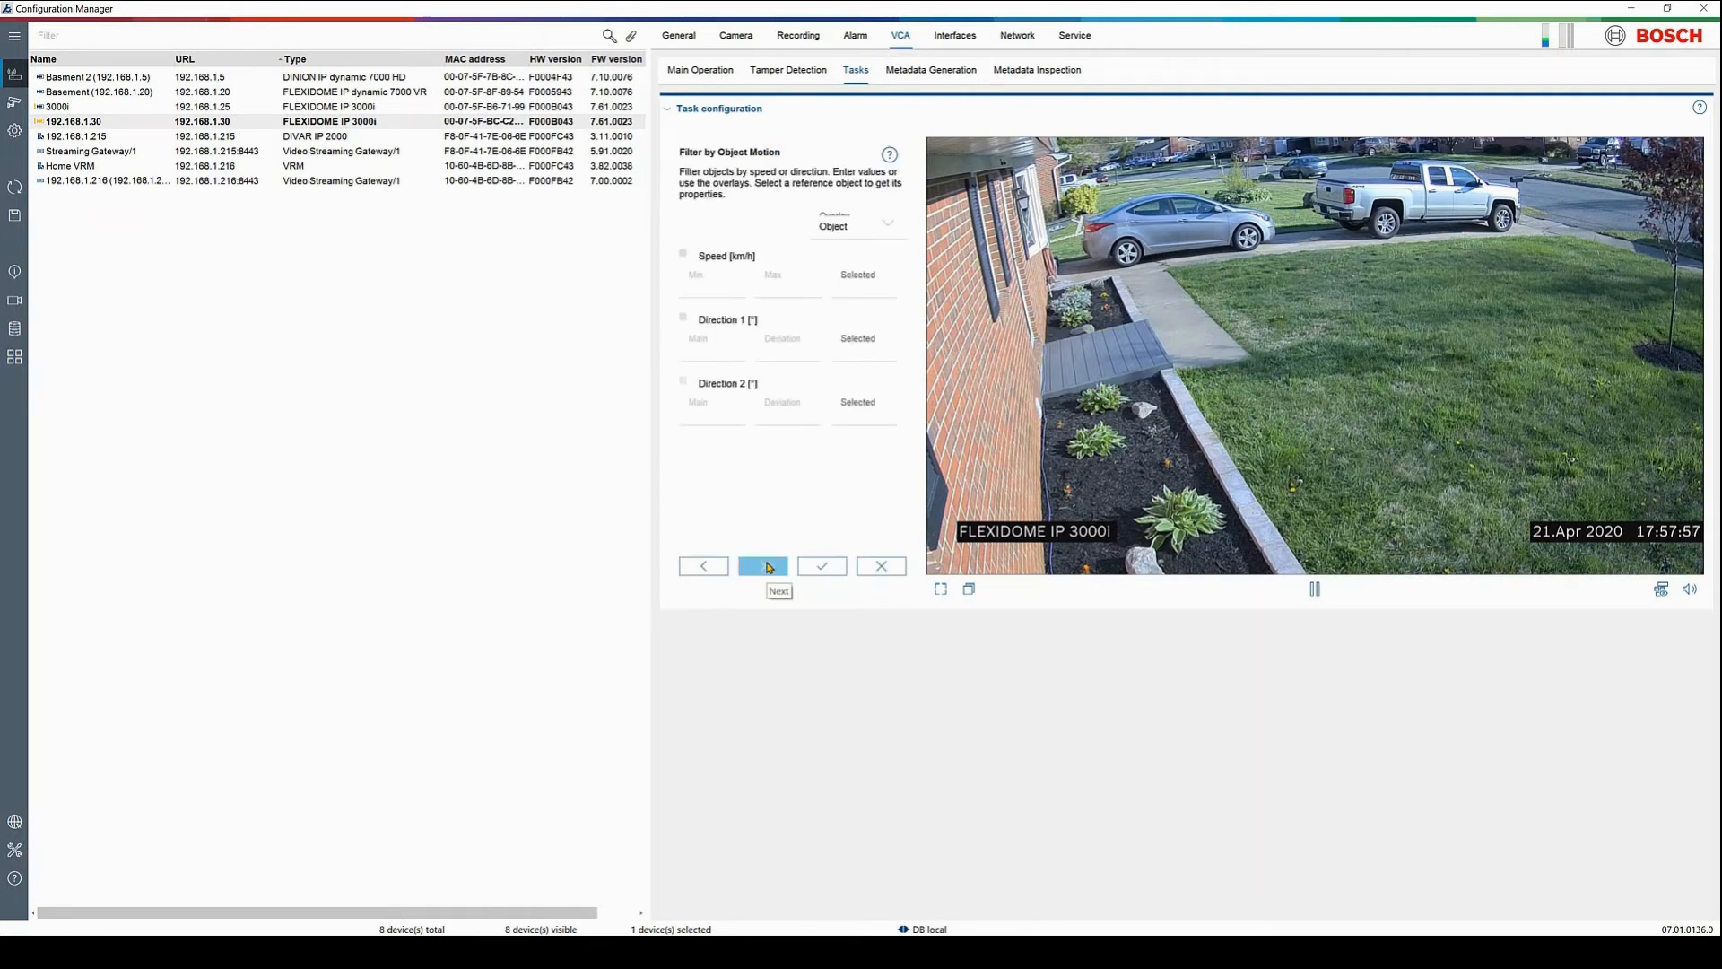
pyautogui.click(769, 566)
pyautogui.click(768, 566)
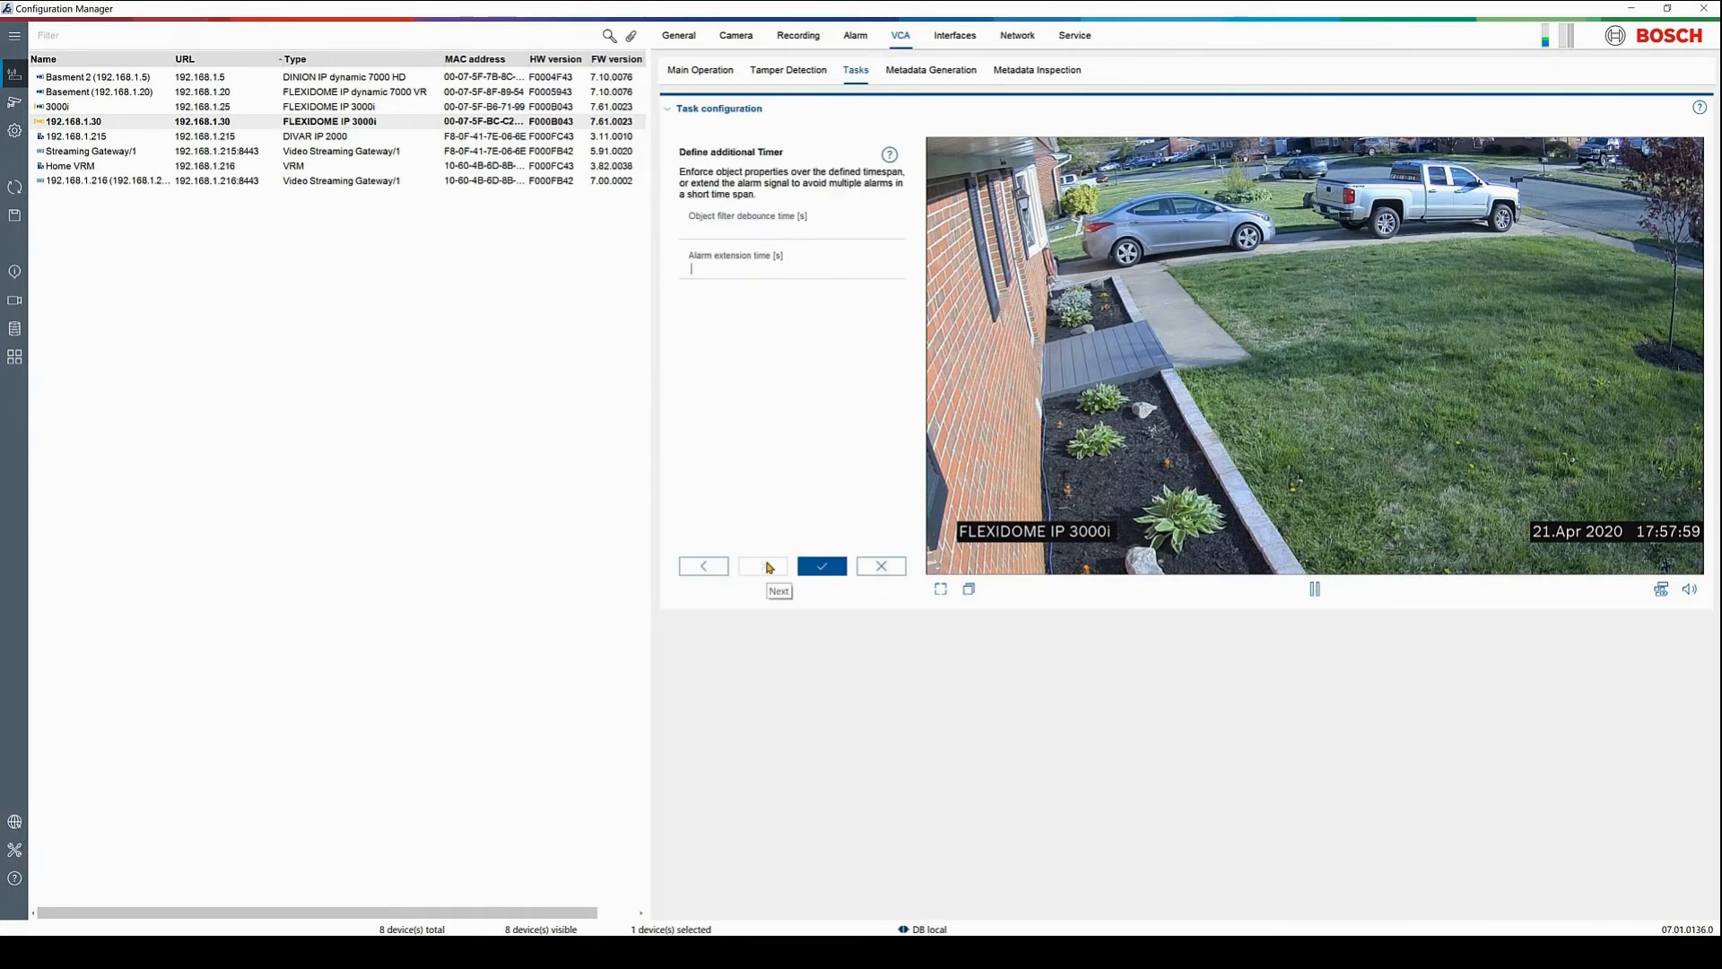
pyautogui.click(817, 566)
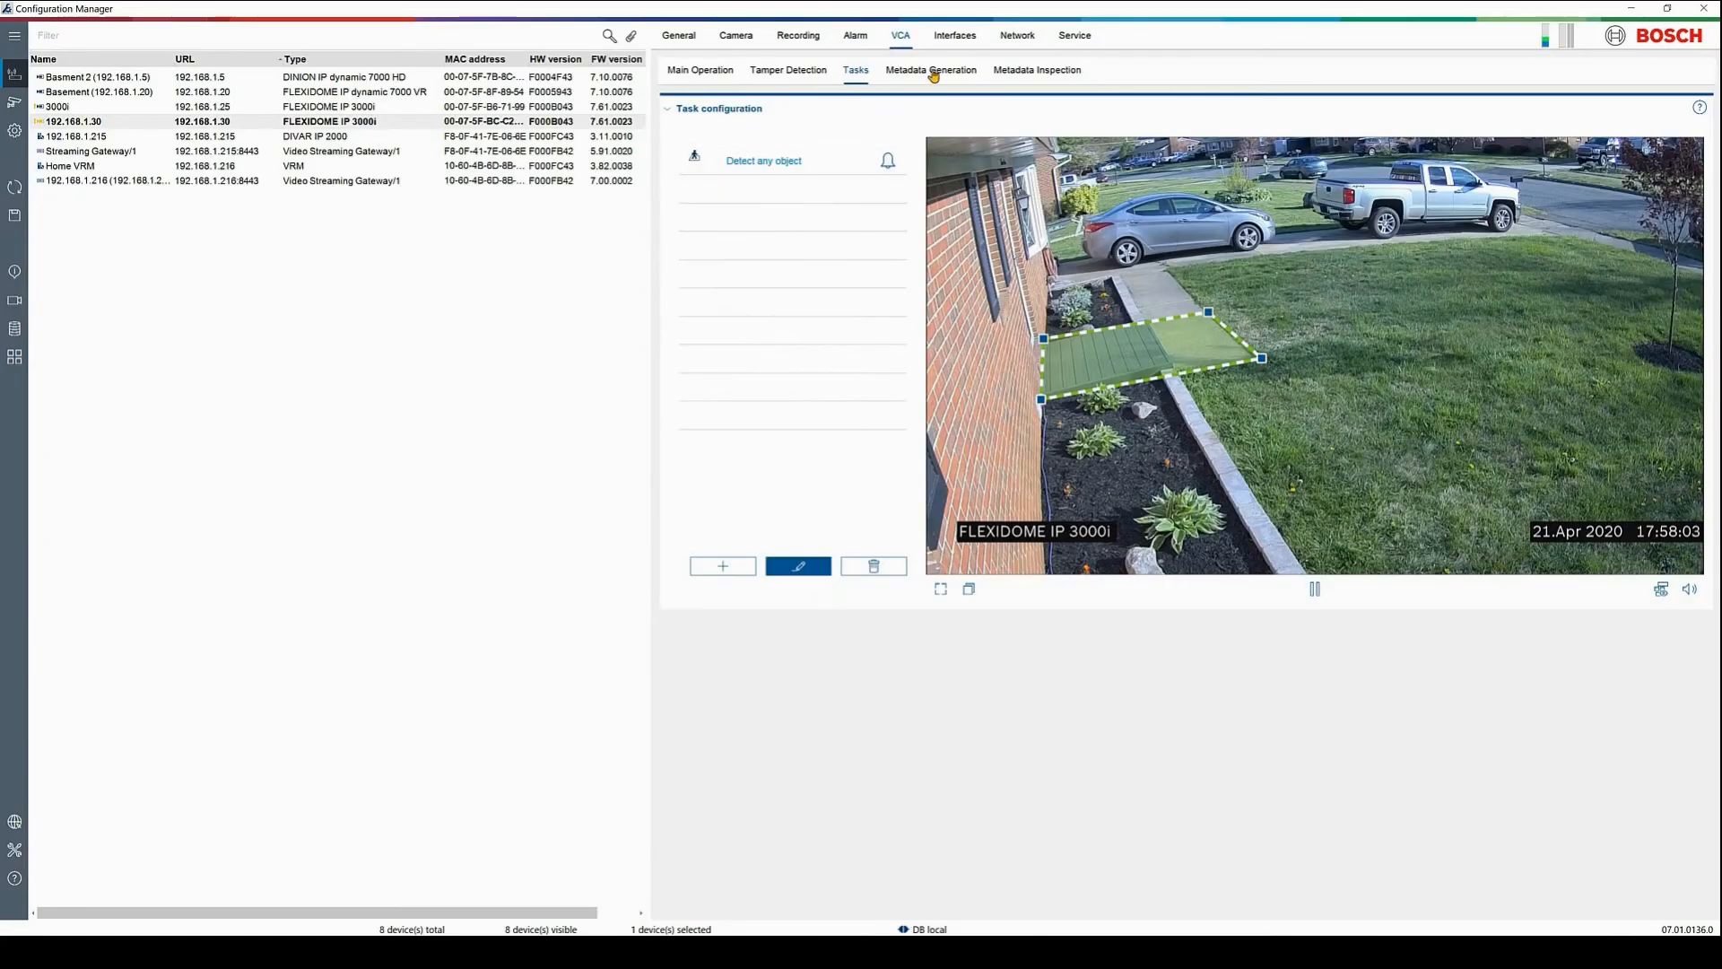
# Keep the unsaved task changes, set metadata tracking mode to 3D tracking, and save
pyautogui.click(934, 72)
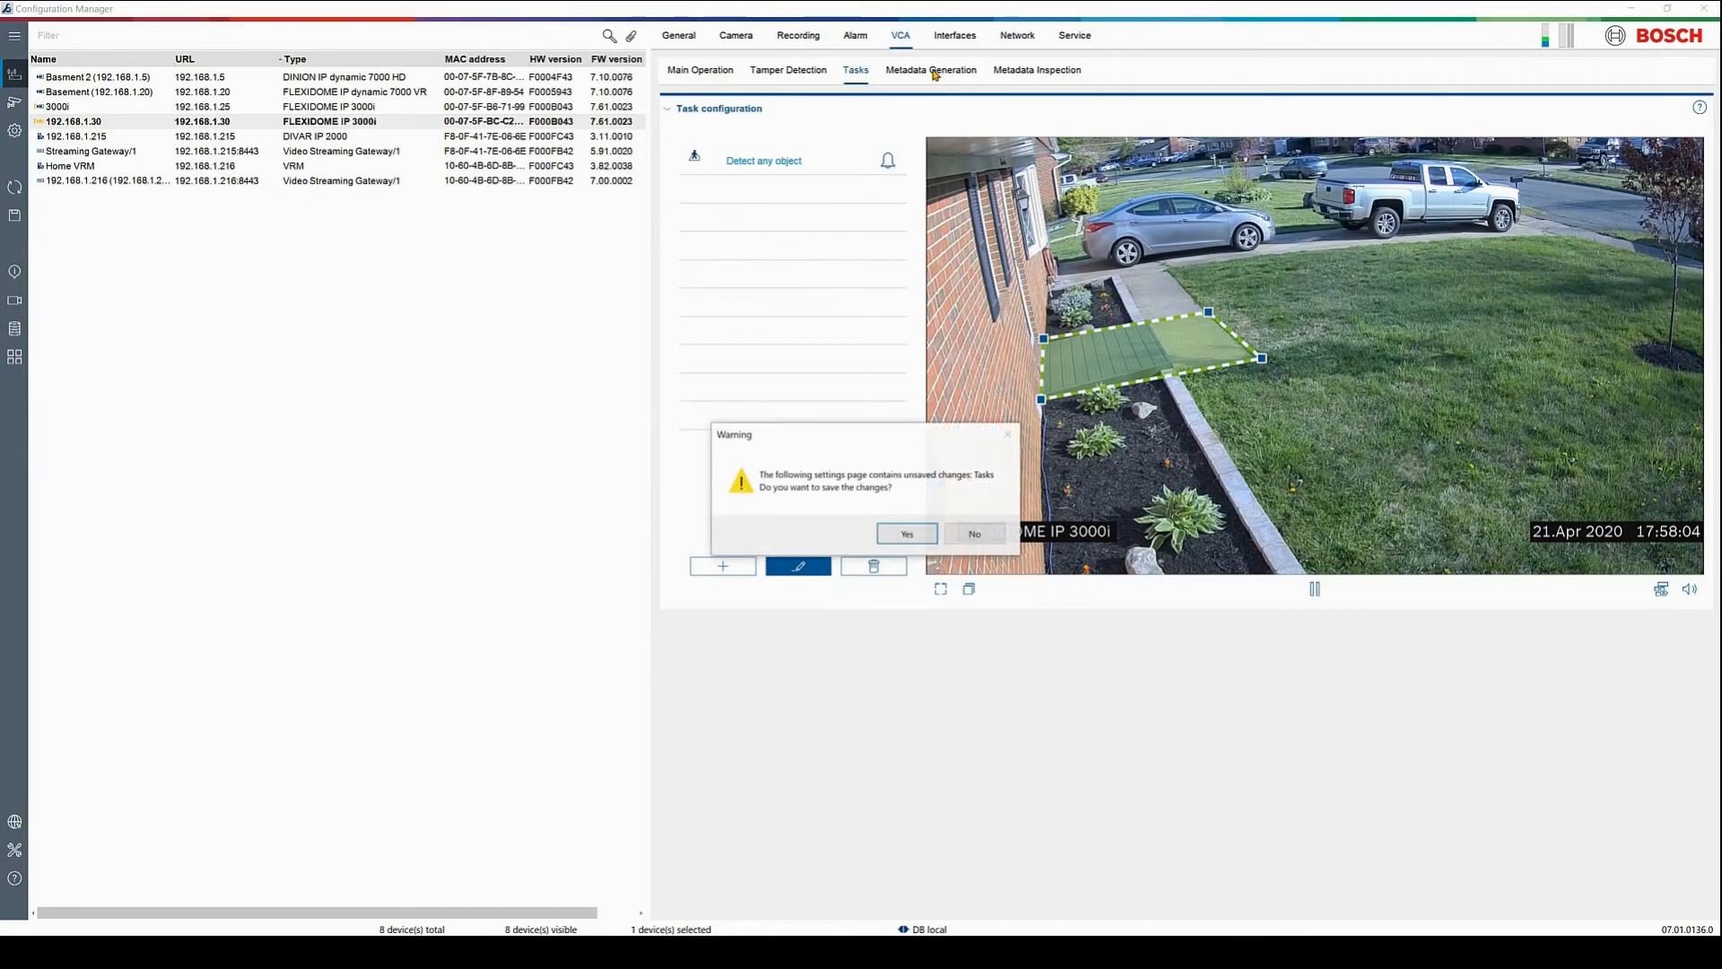
pyautogui.click(907, 535)
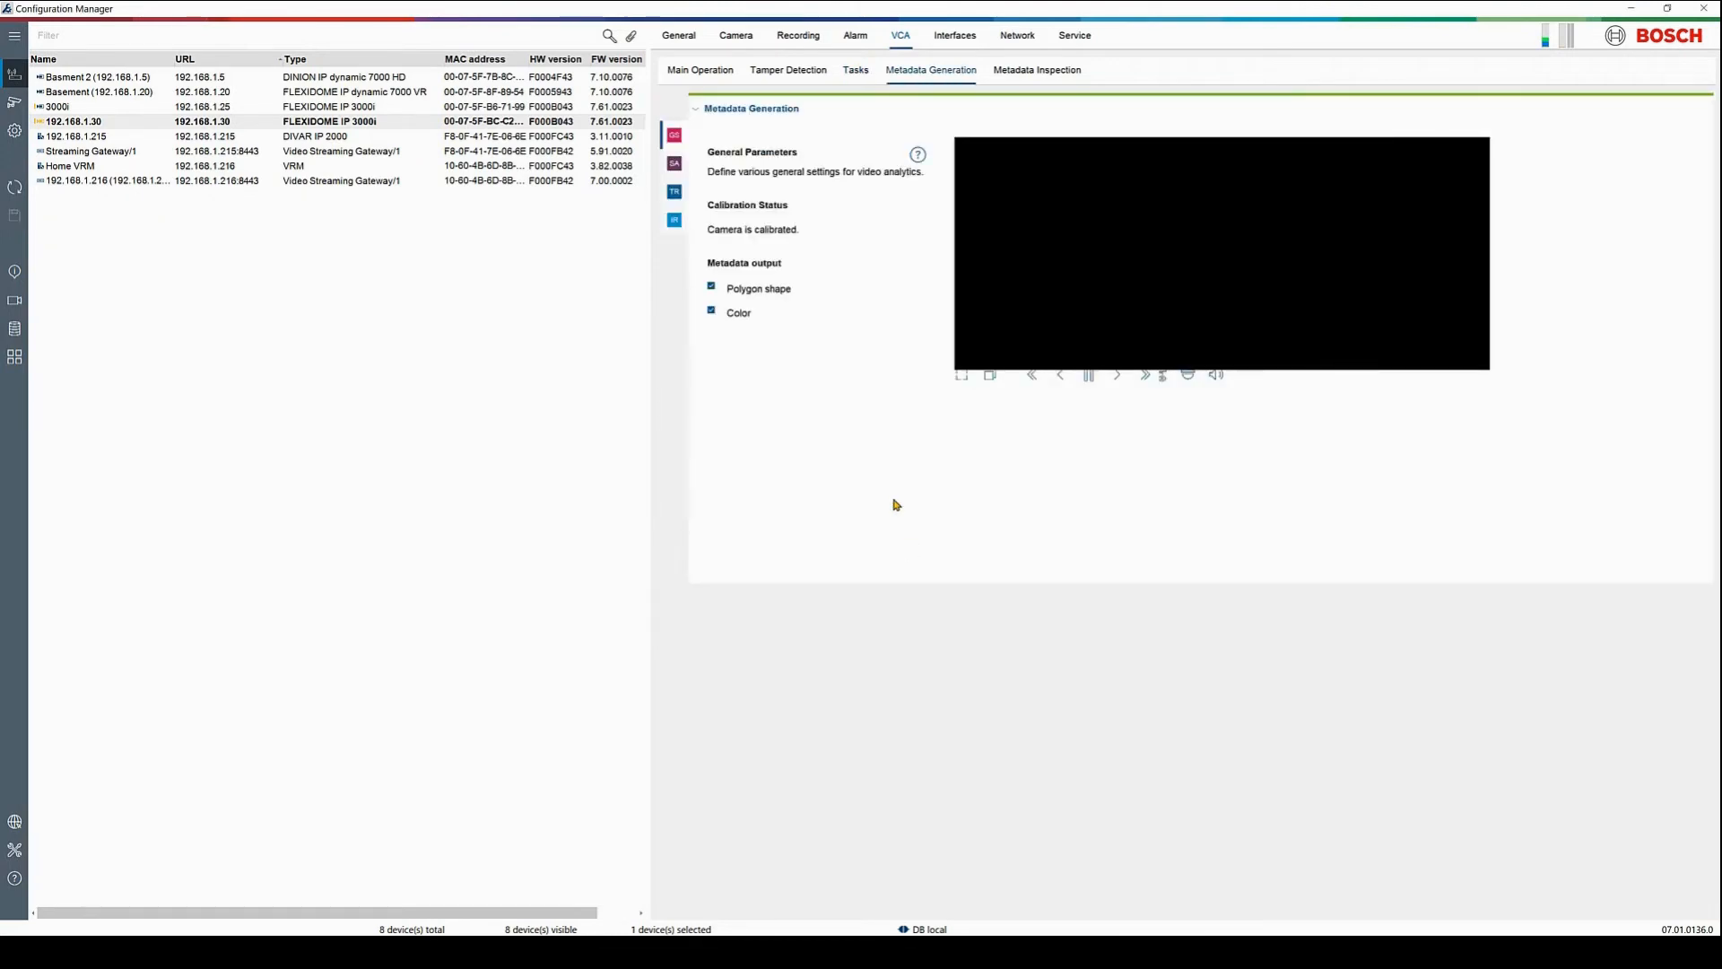
pyautogui.click(675, 191)
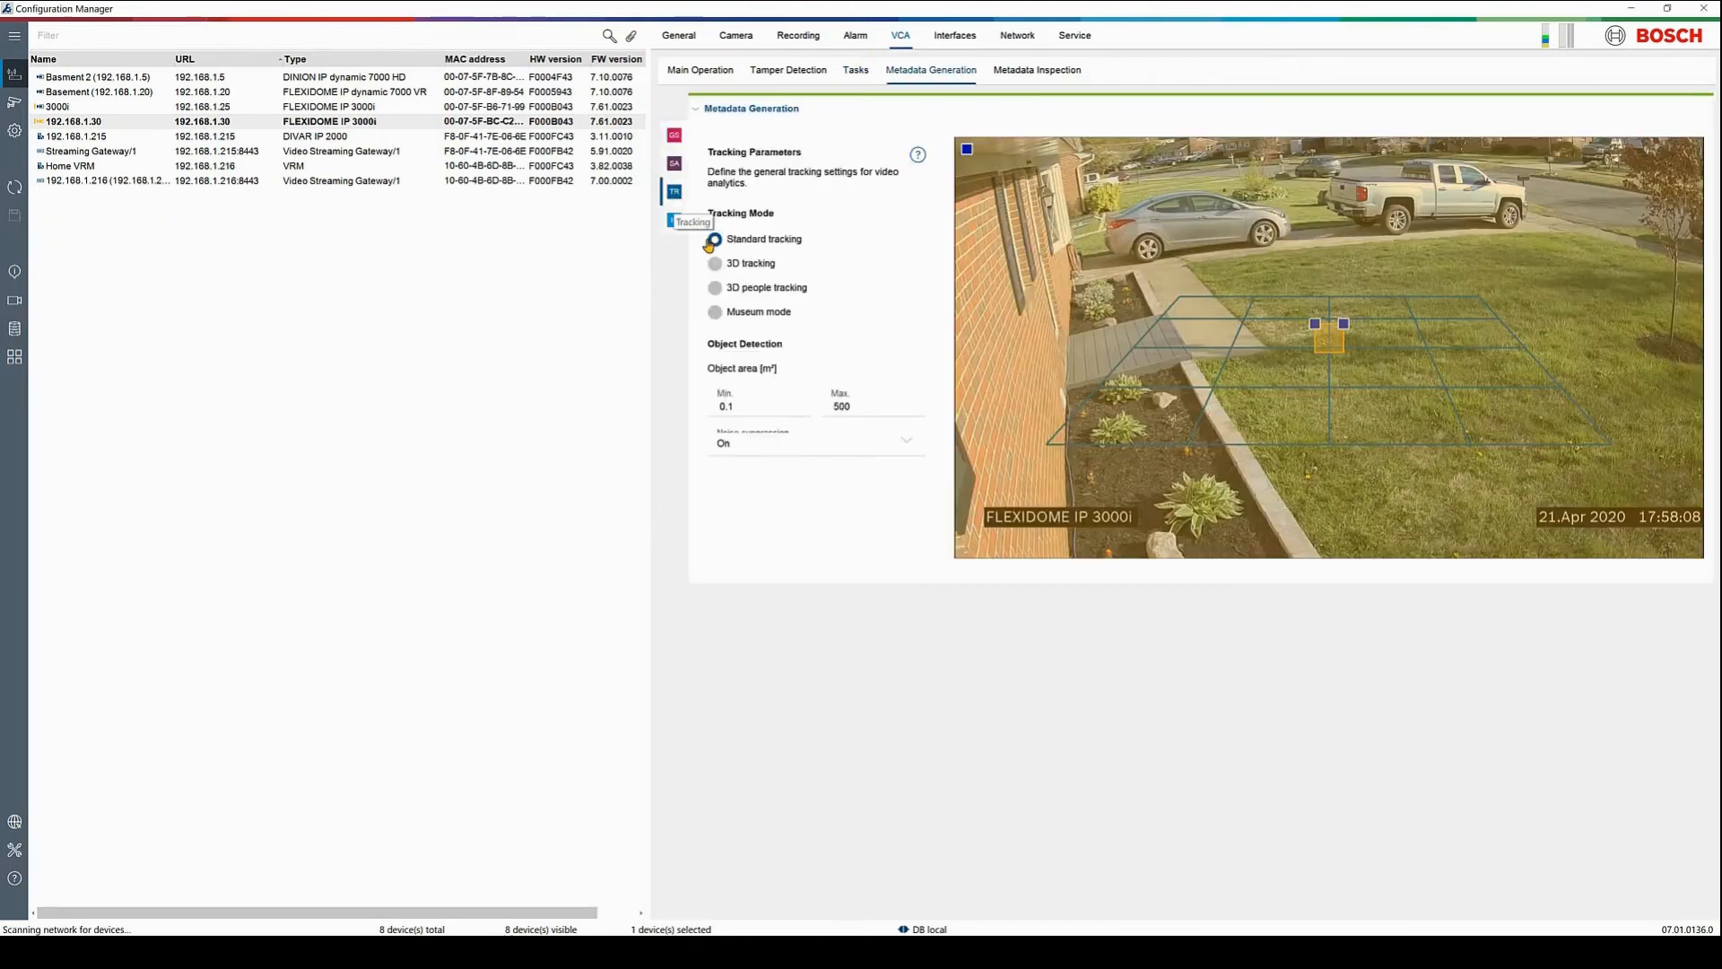
pyautogui.click(716, 265)
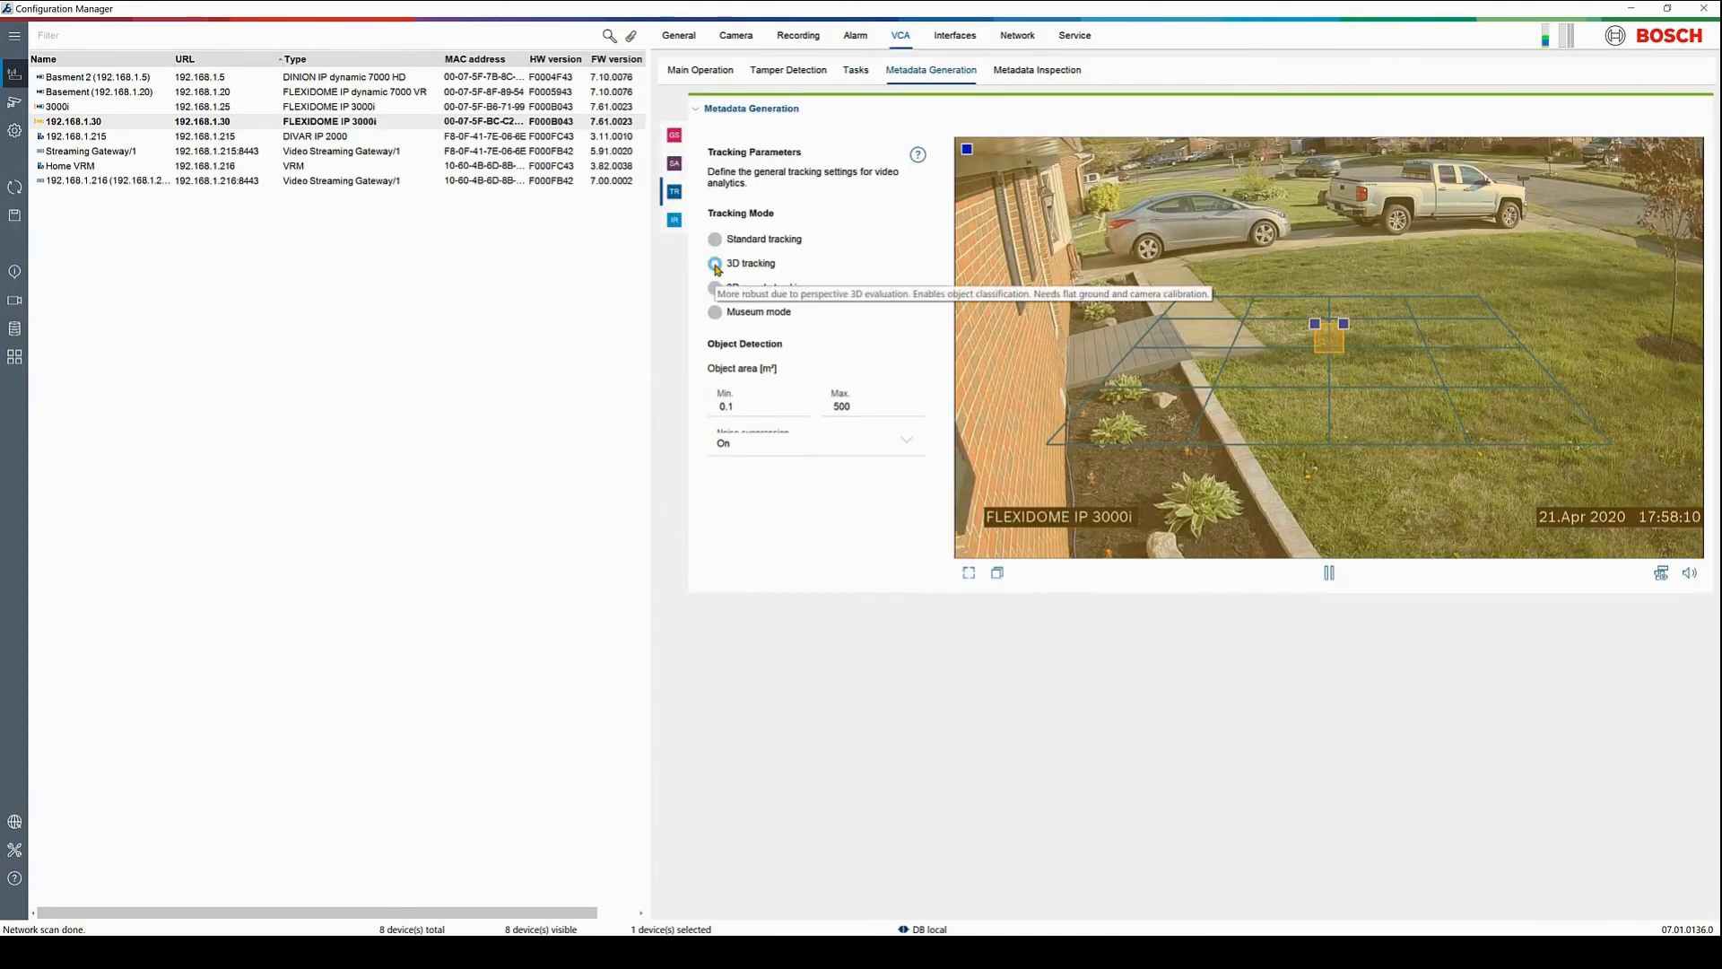
pyautogui.click(16, 215)
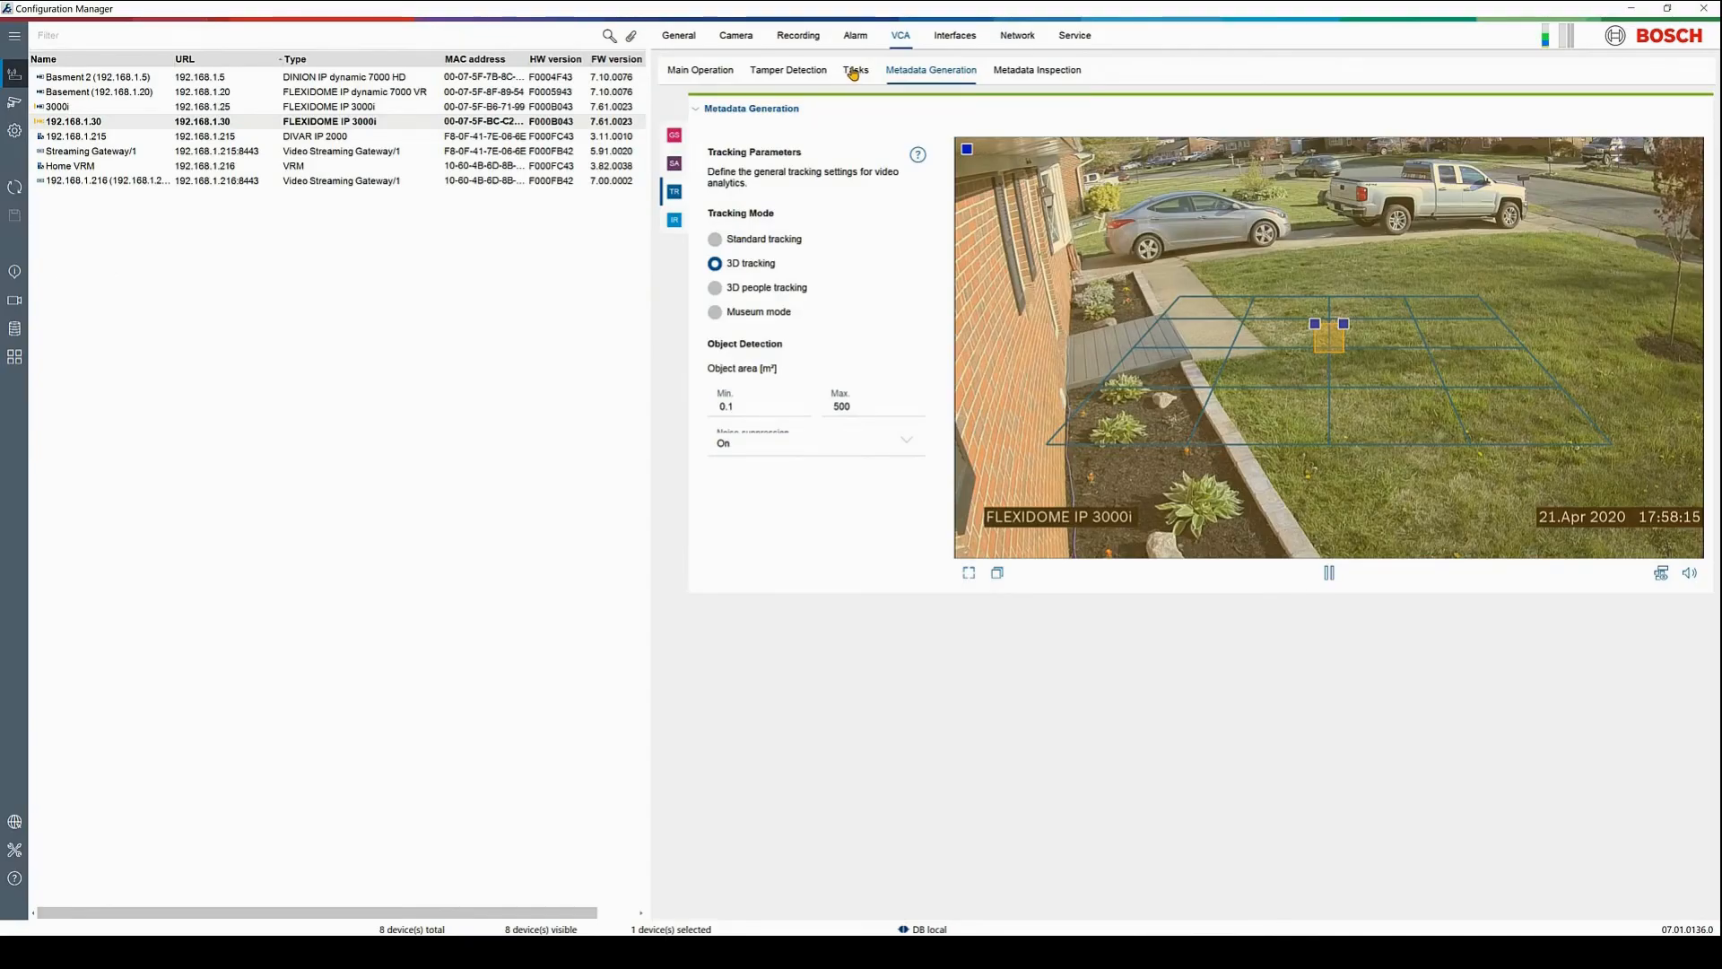
pyautogui.click(854, 70)
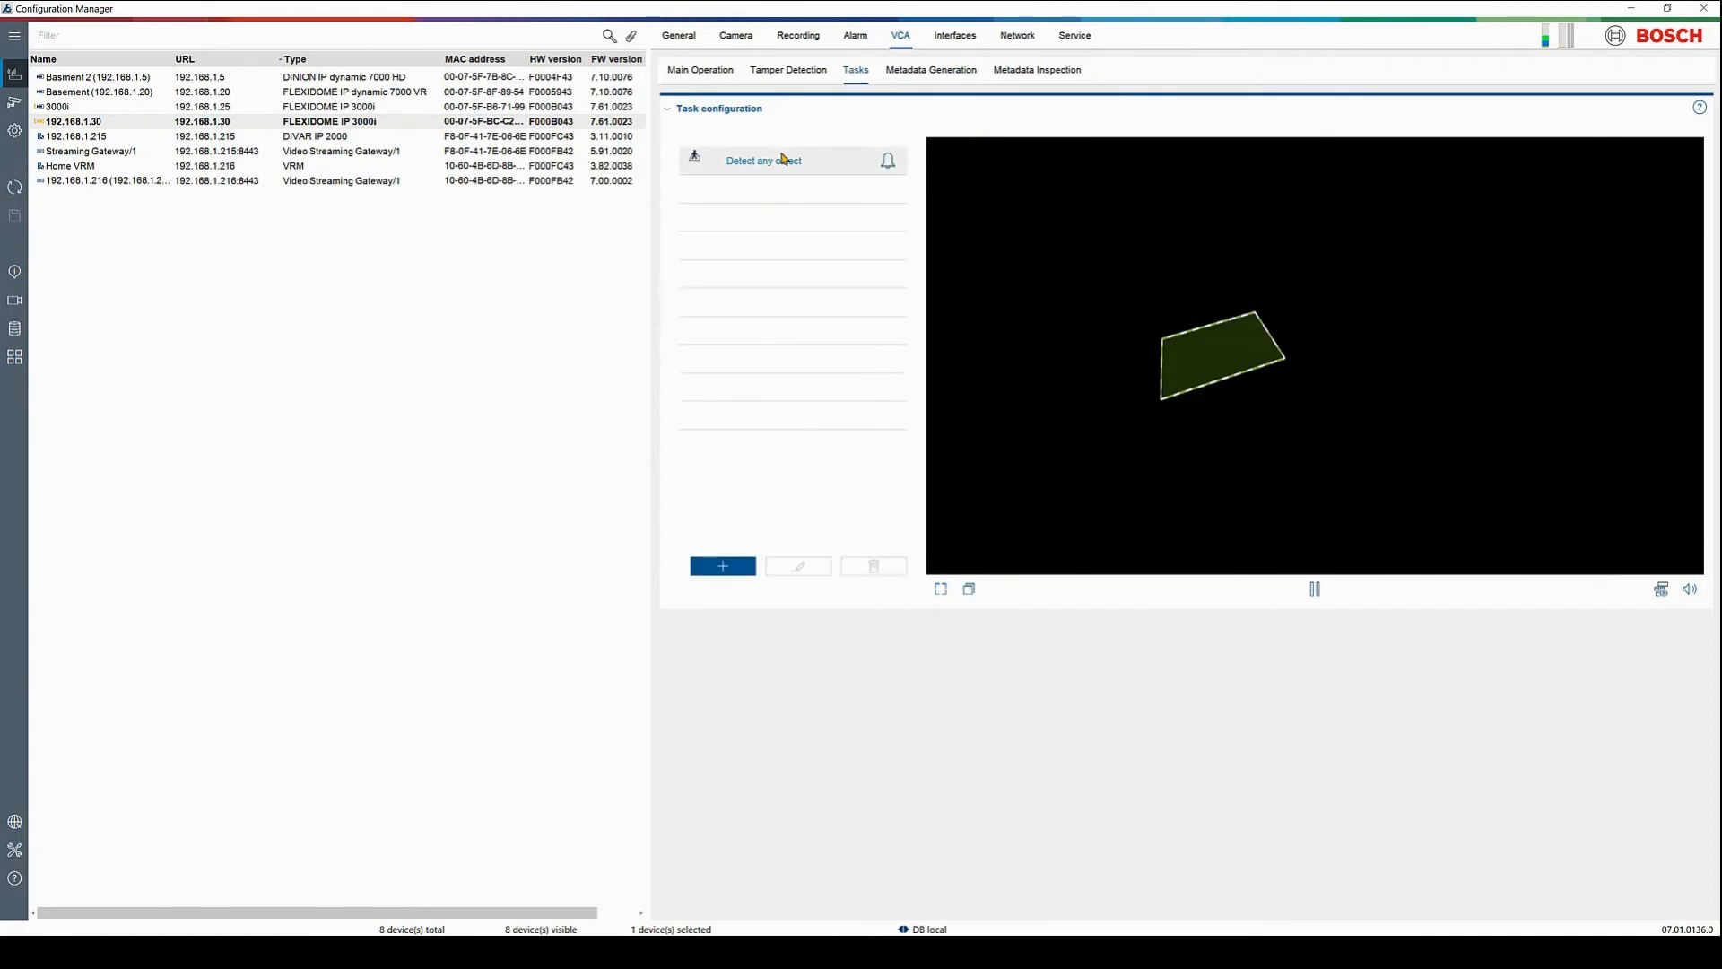
# Edit the Detect any object task to detect only upright persons, finish the wizard, and save
pyautogui.click(806, 567)
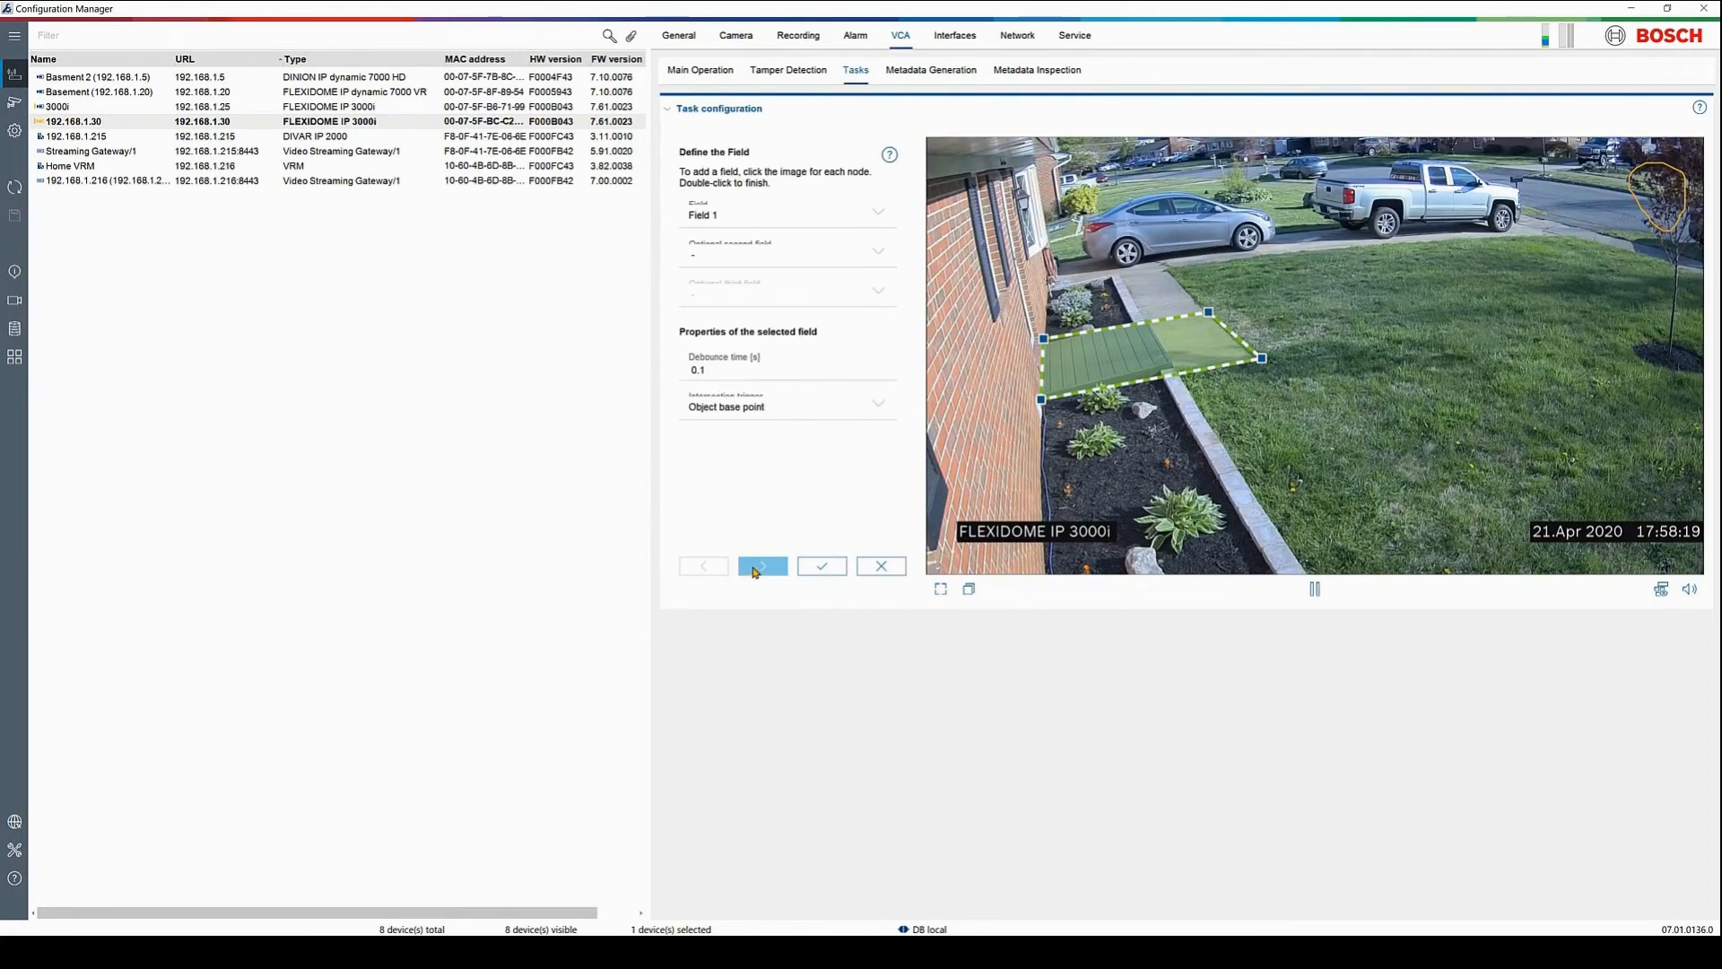
pyautogui.click(757, 567)
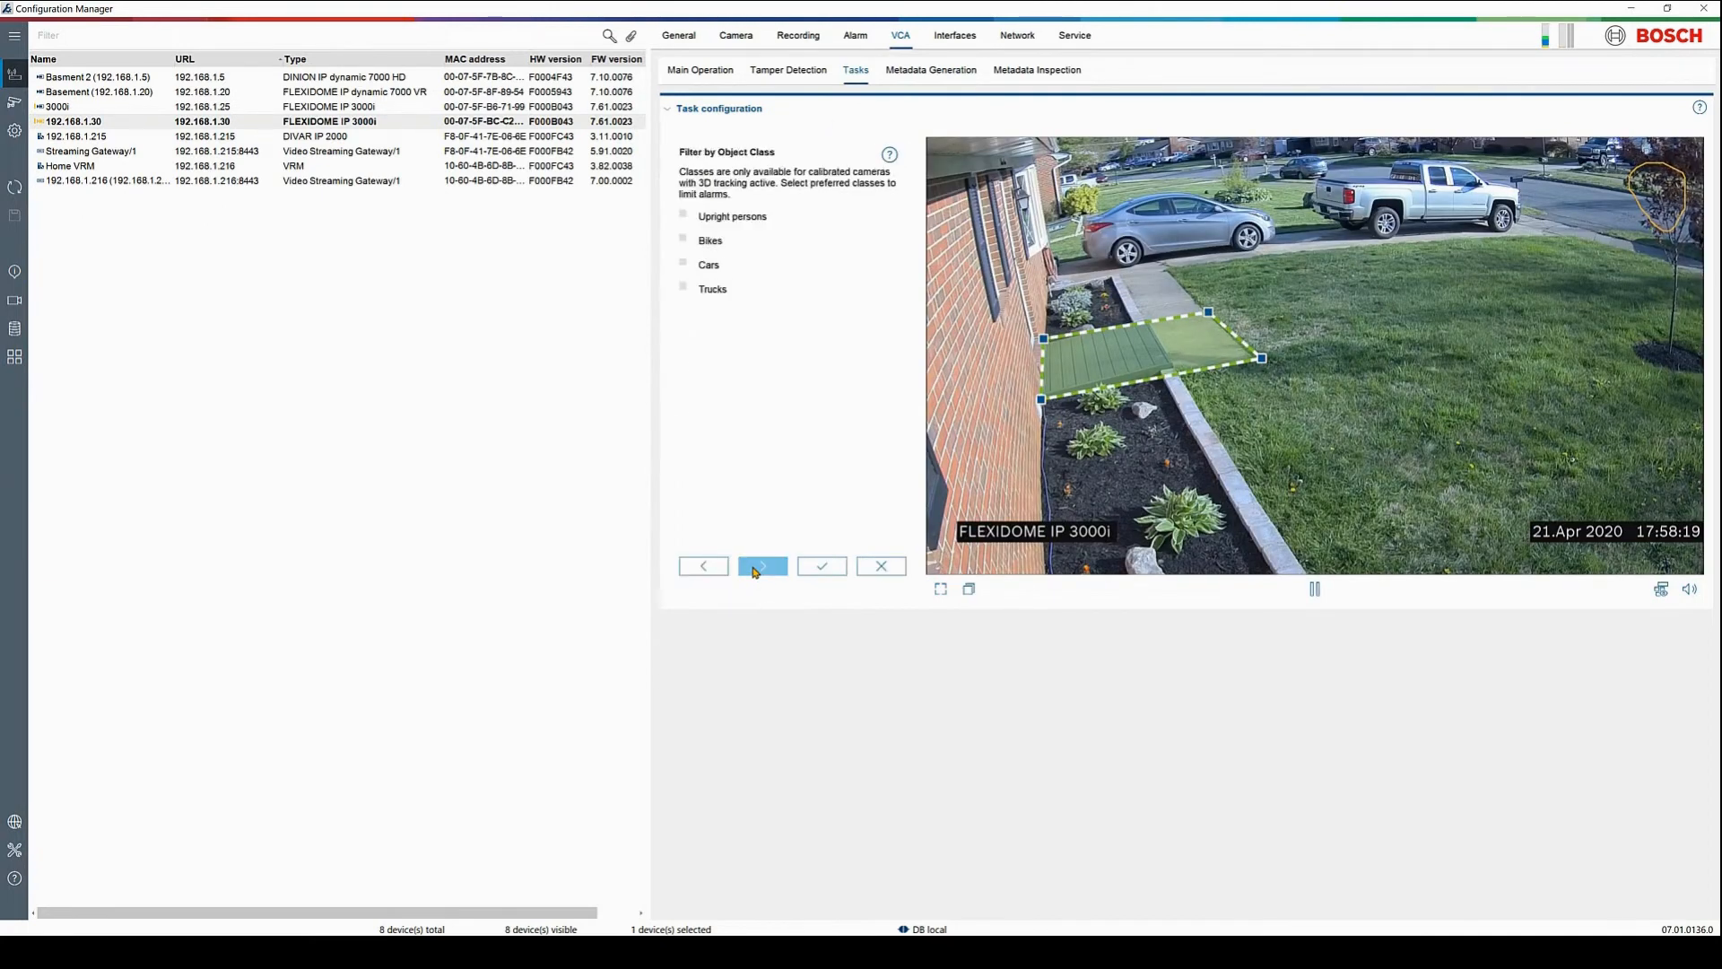
pyautogui.click(683, 215)
pyautogui.click(767, 567)
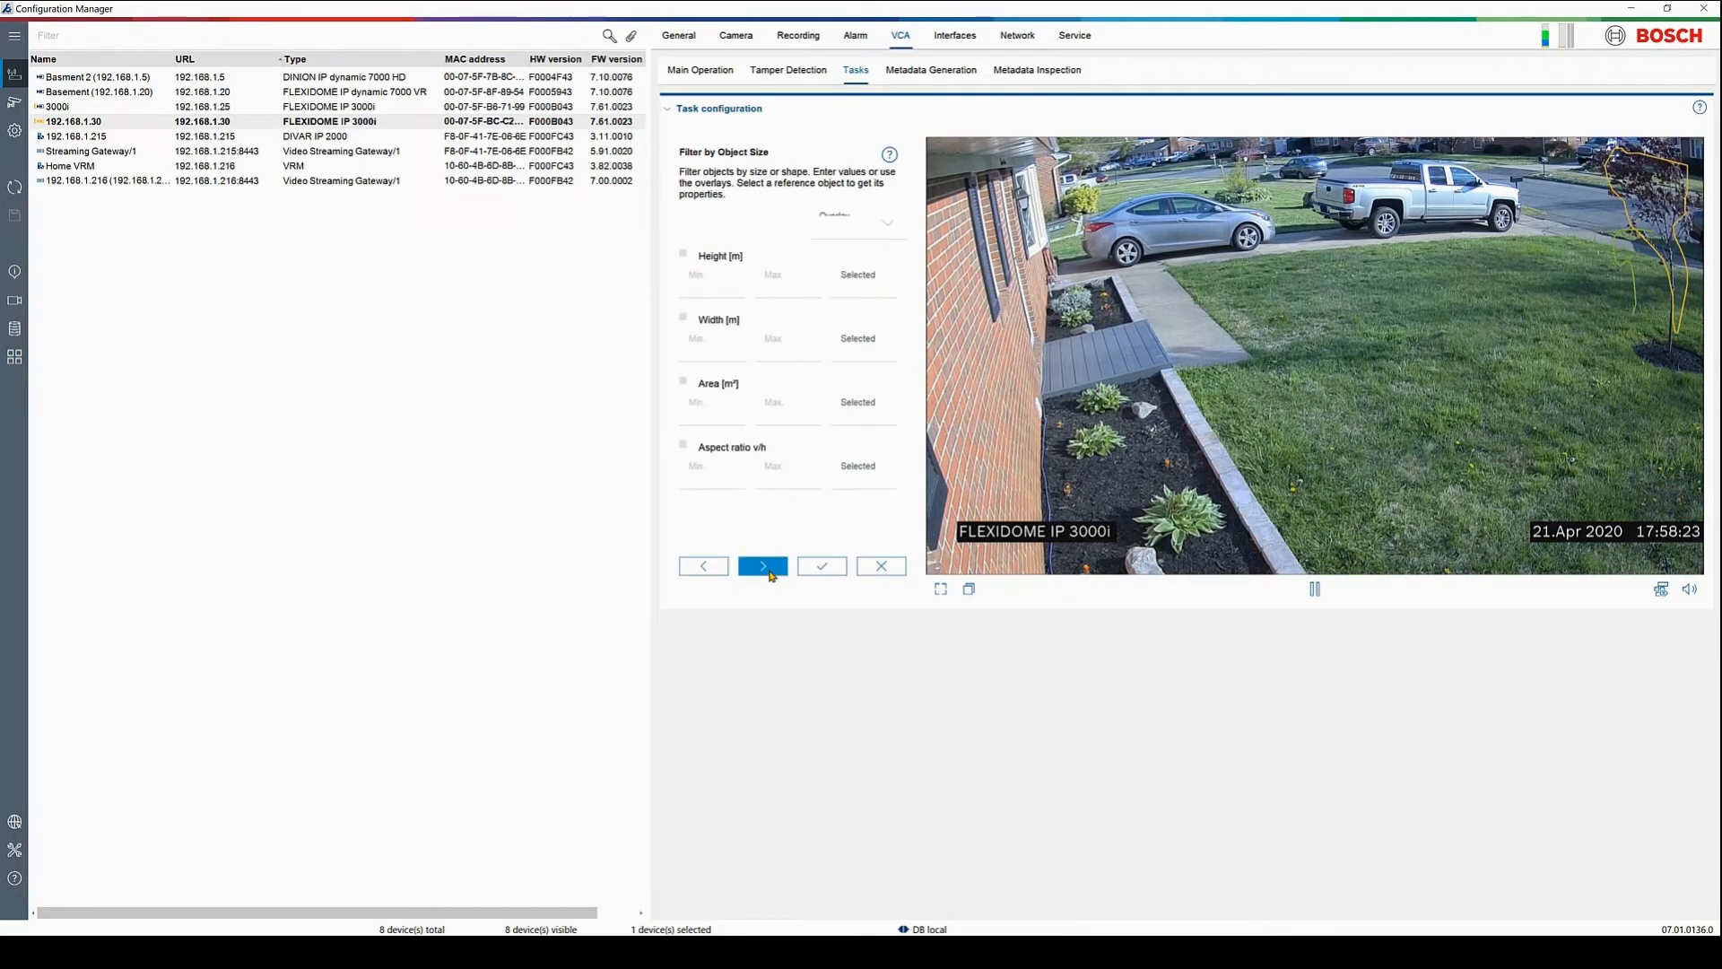
pyautogui.click(769, 570)
pyautogui.click(770, 571)
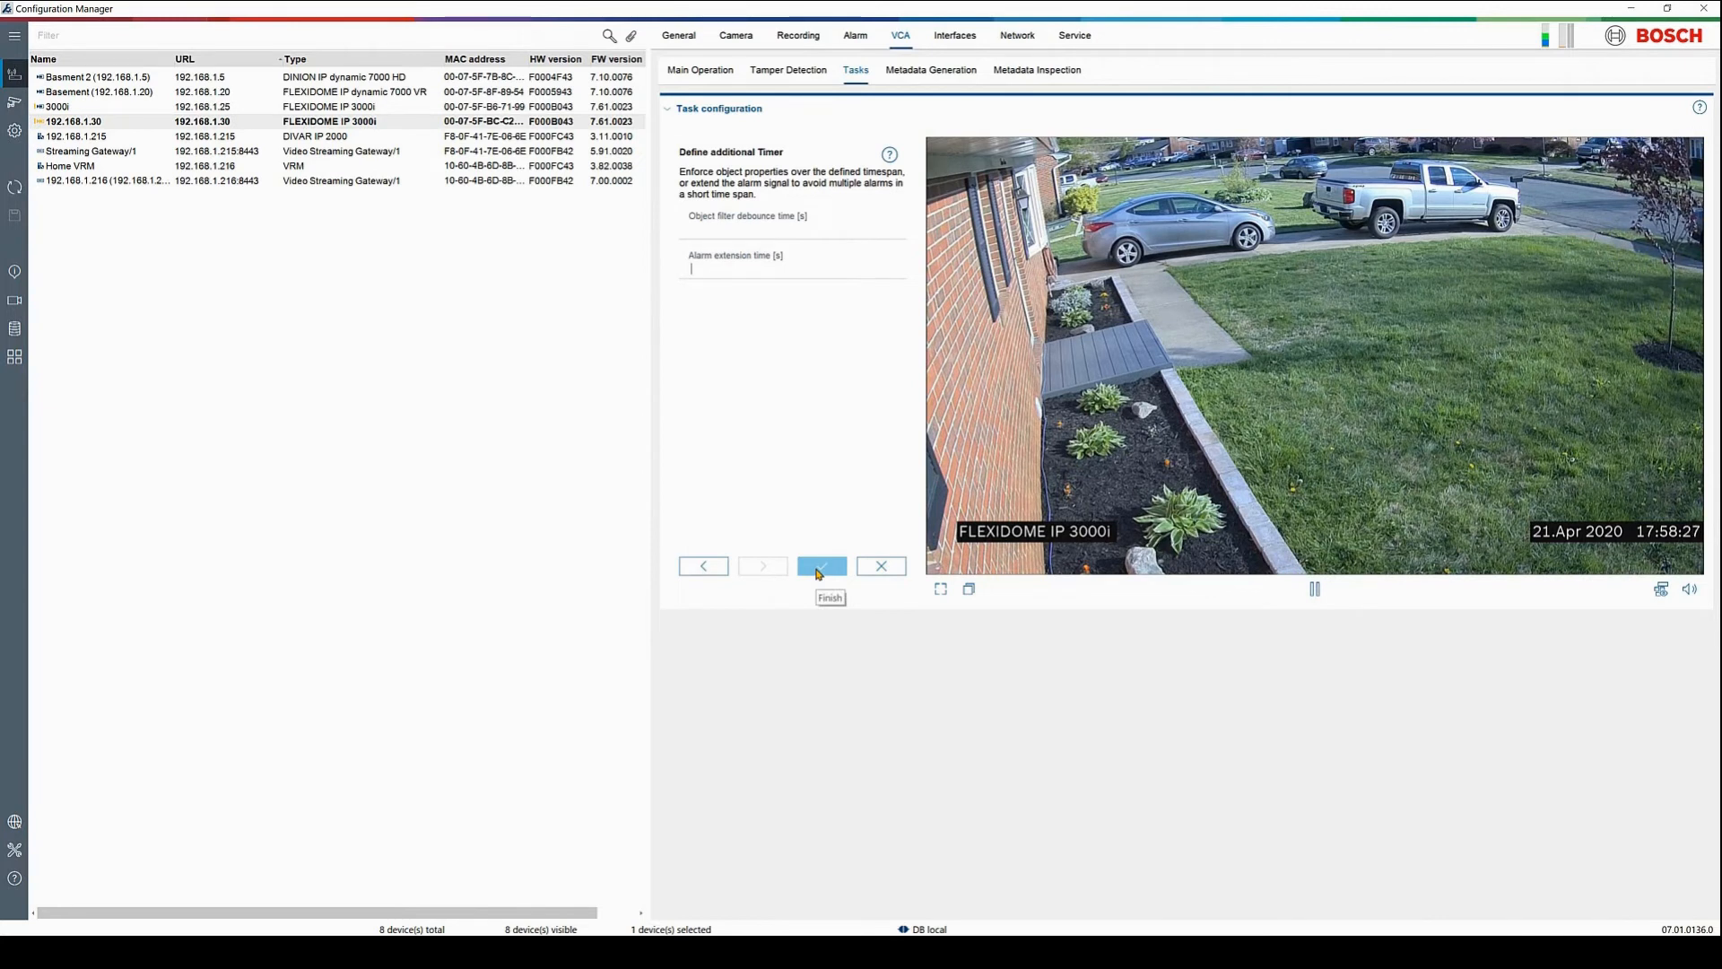
pyautogui.click(818, 572)
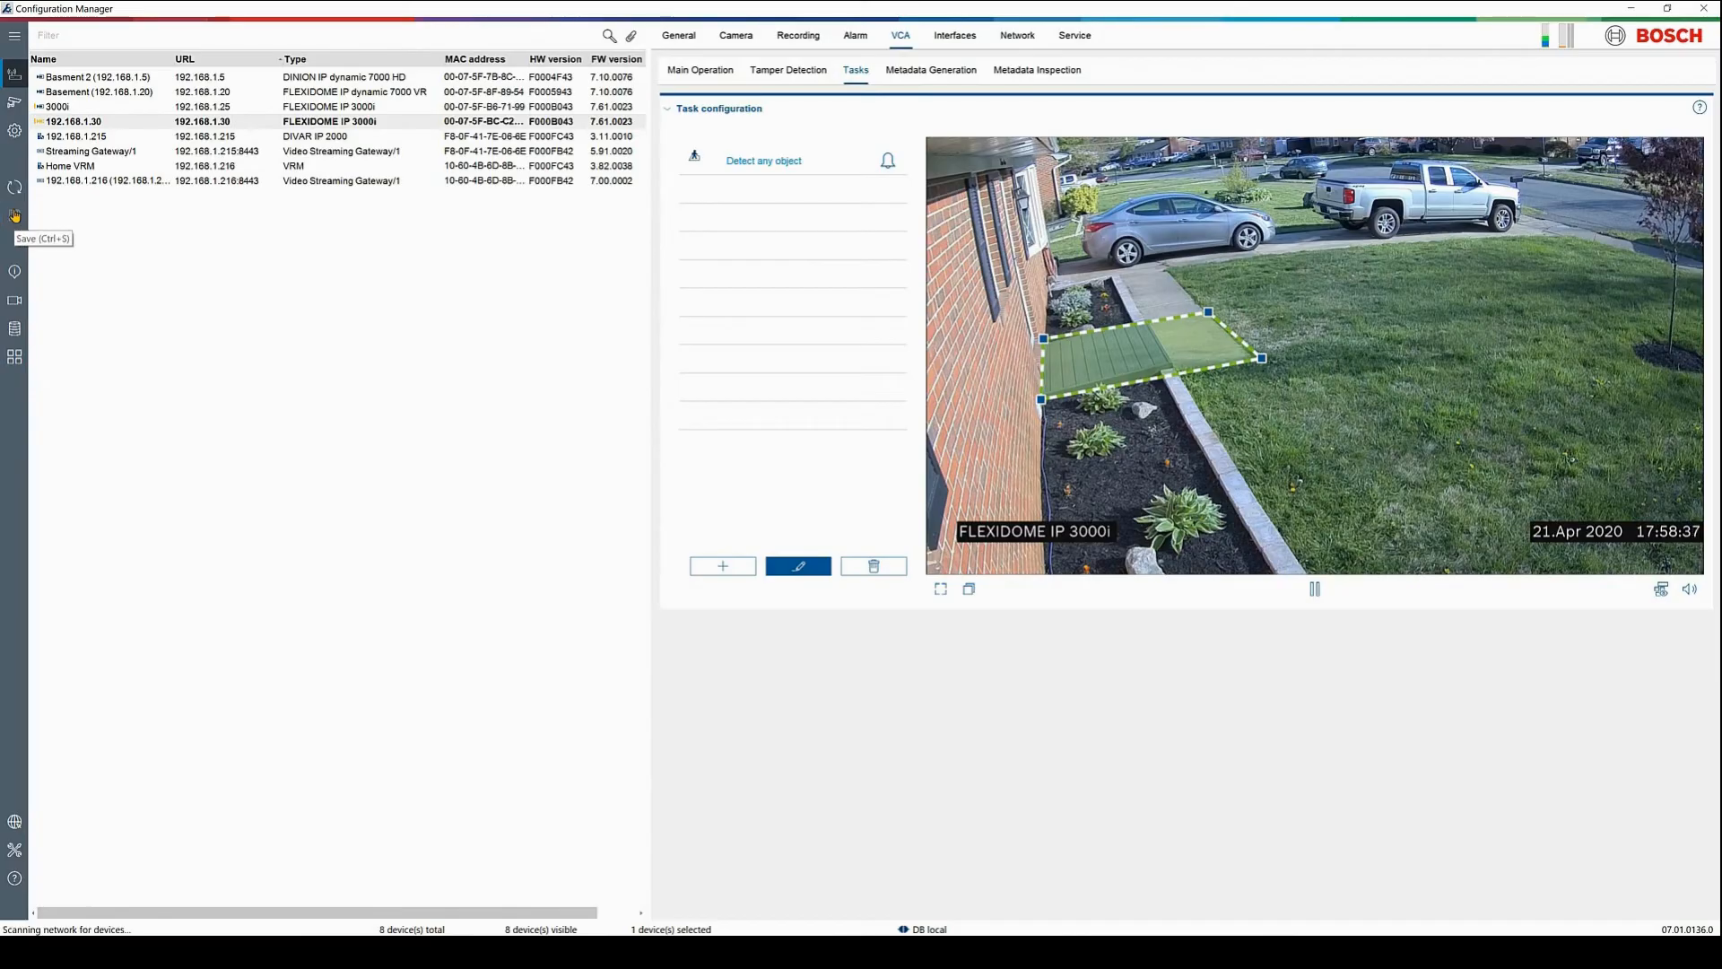
pyautogui.click(14, 215)
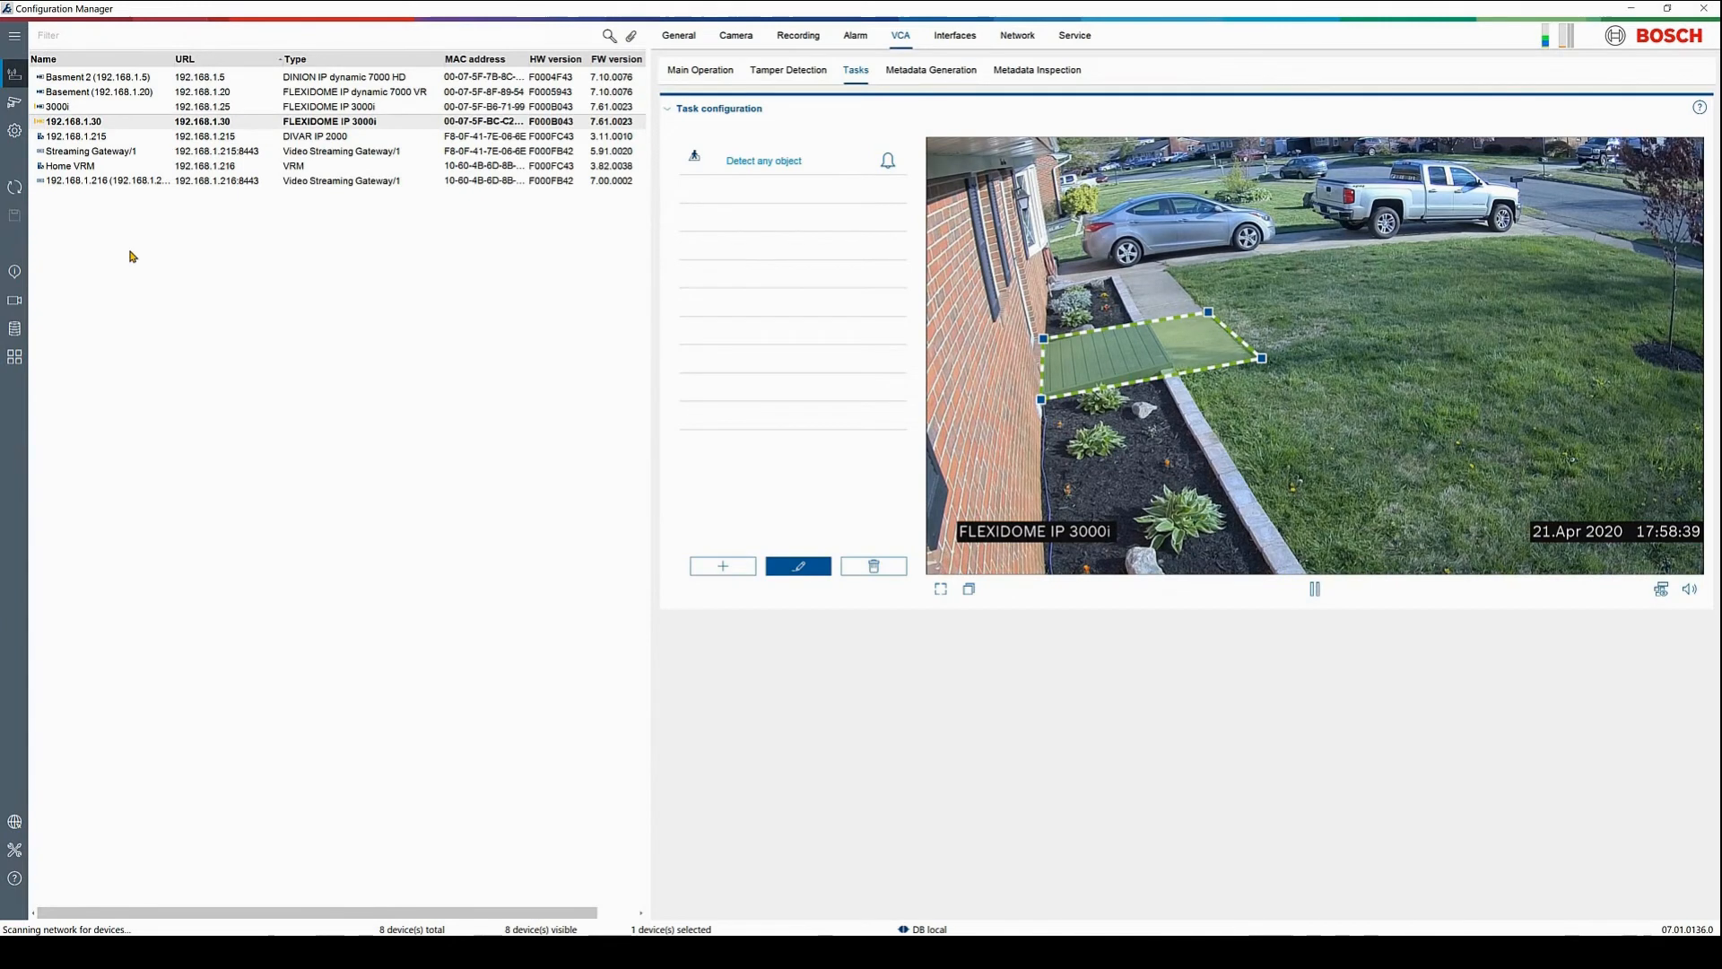
# Turn alarm e-mail on with the smtp. mail server, SMTP port 587, and the account user name and password
pyautogui.click(856, 37)
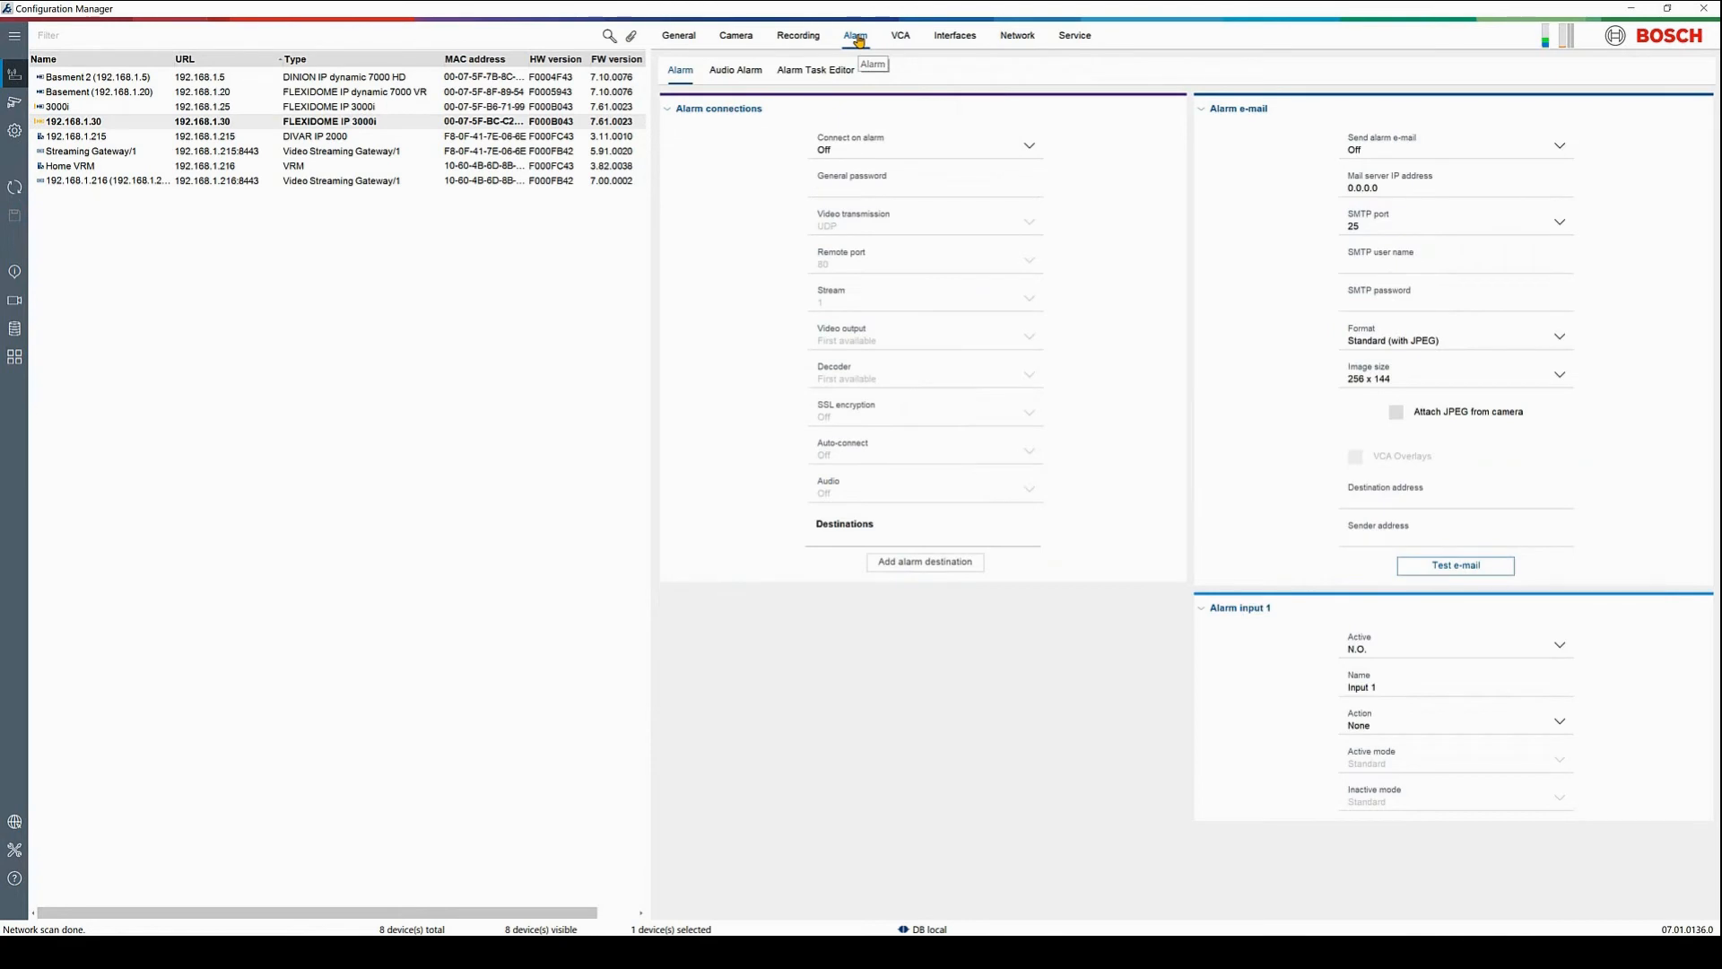
pyautogui.click(1423, 153)
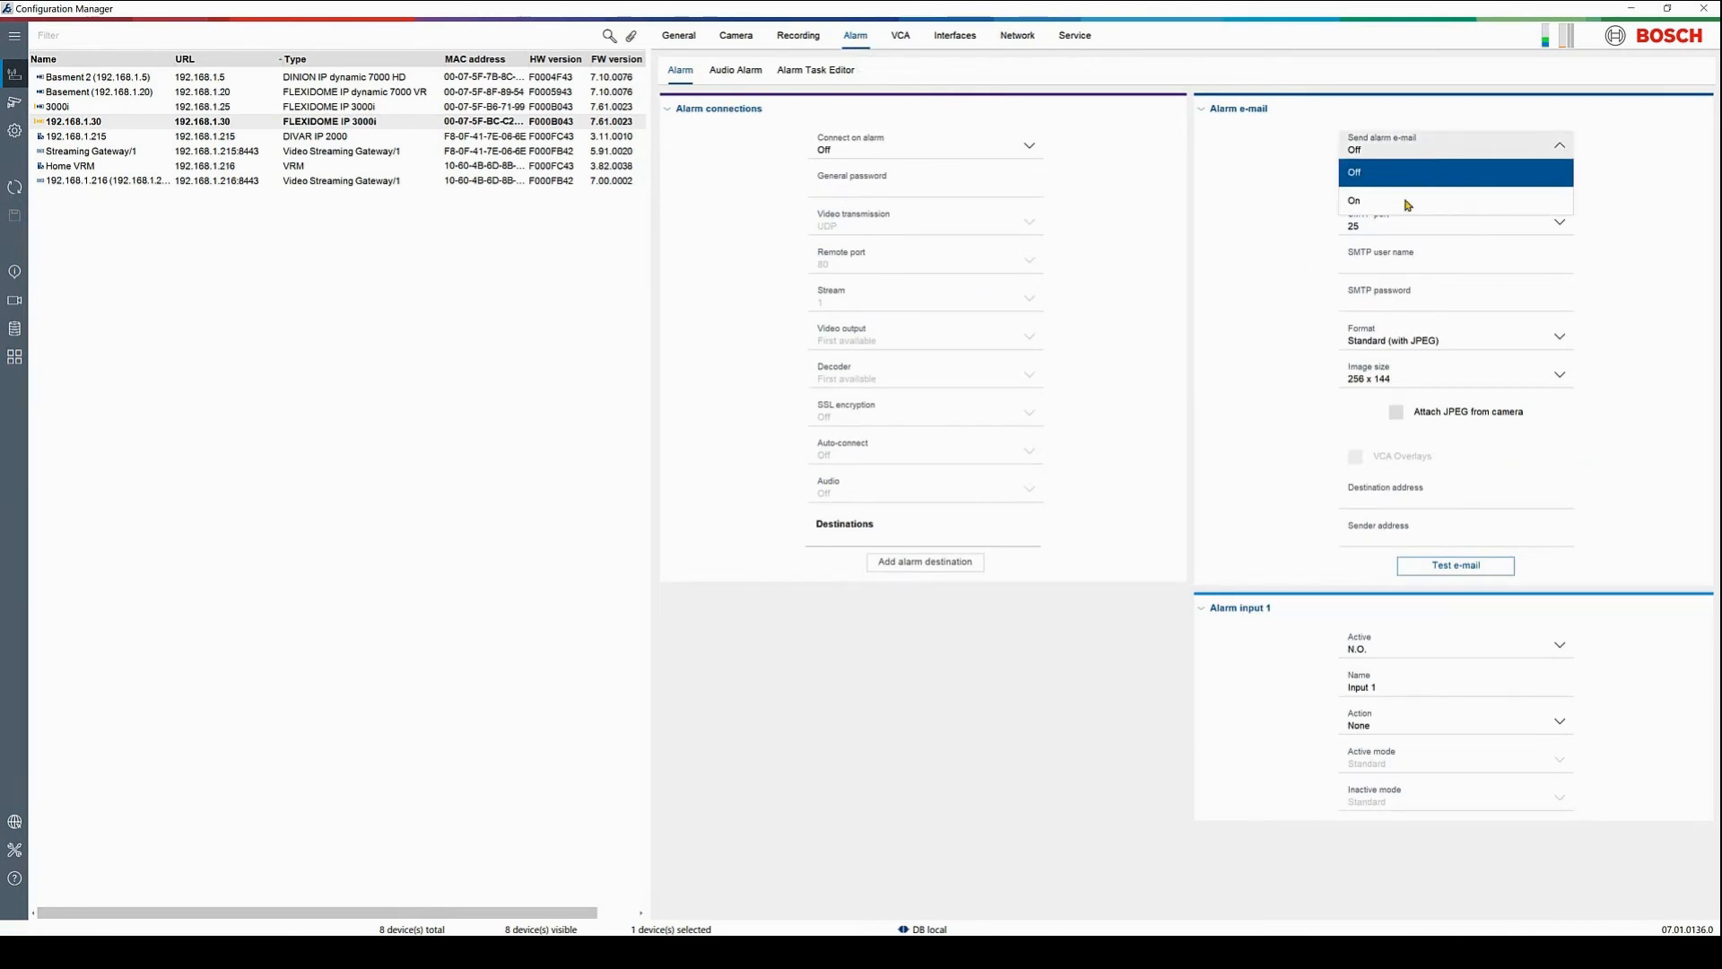
pyautogui.click(1407, 205)
pyautogui.moveTo(1405, 185); pyautogui.dragTo(1333, 190)
pyautogui.write('smtp.')
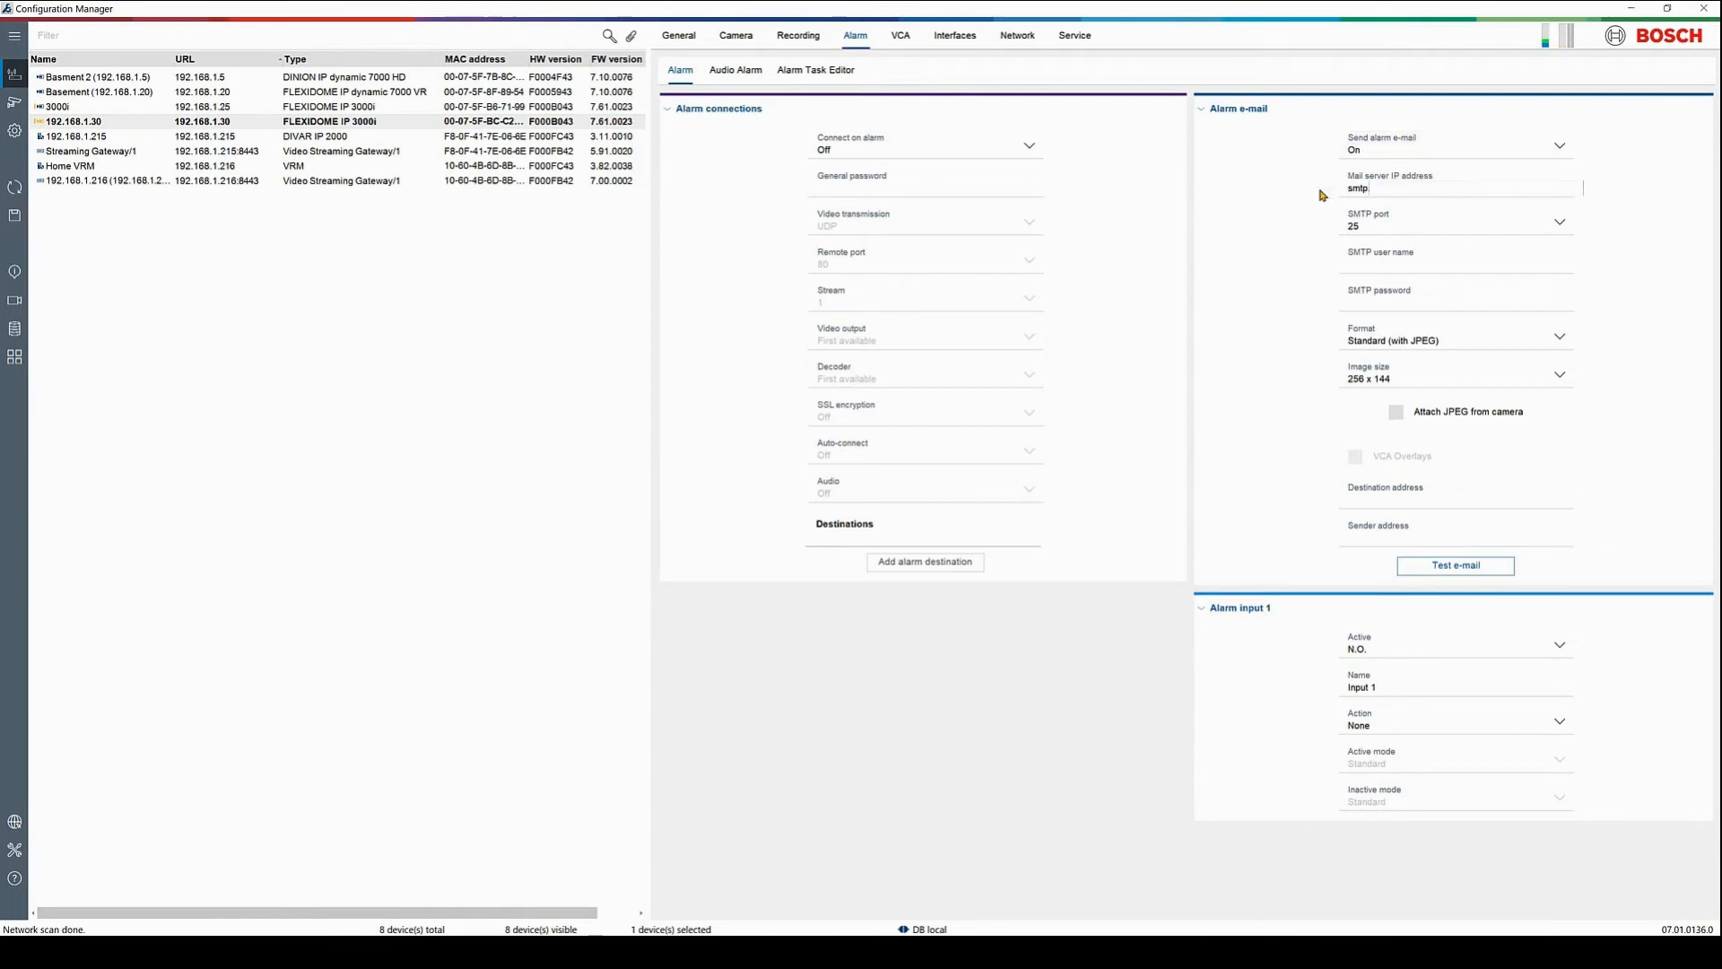
pyautogui.click(1424, 226)
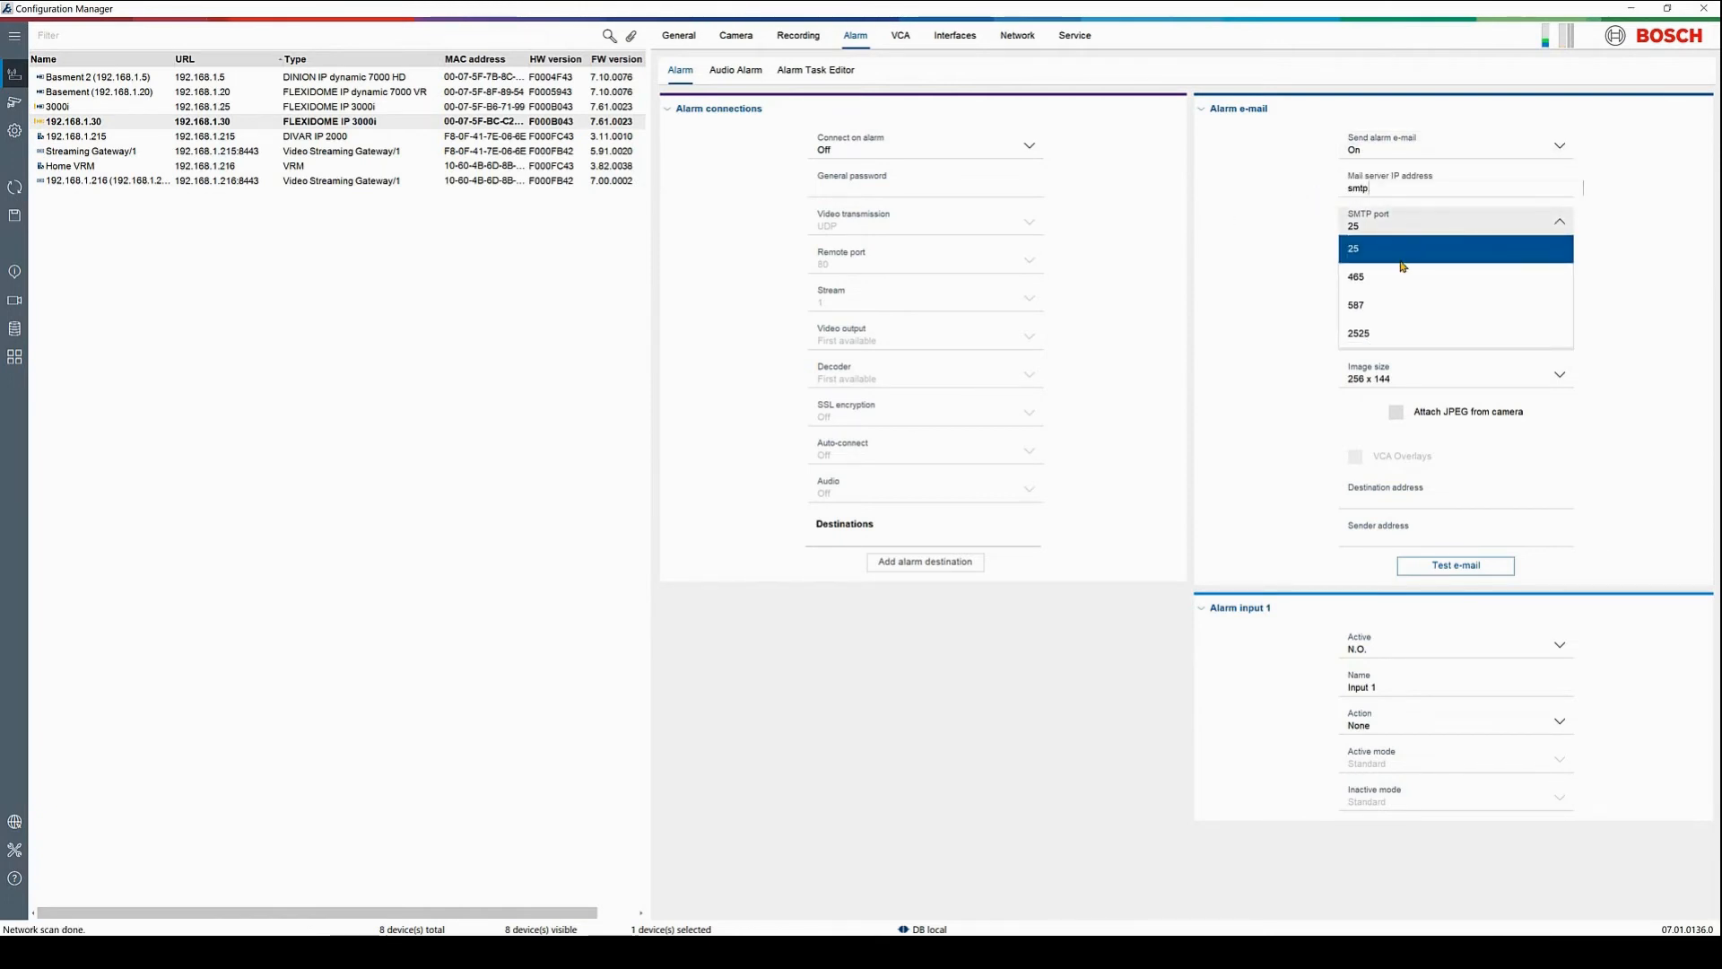
pyautogui.click(1398, 305)
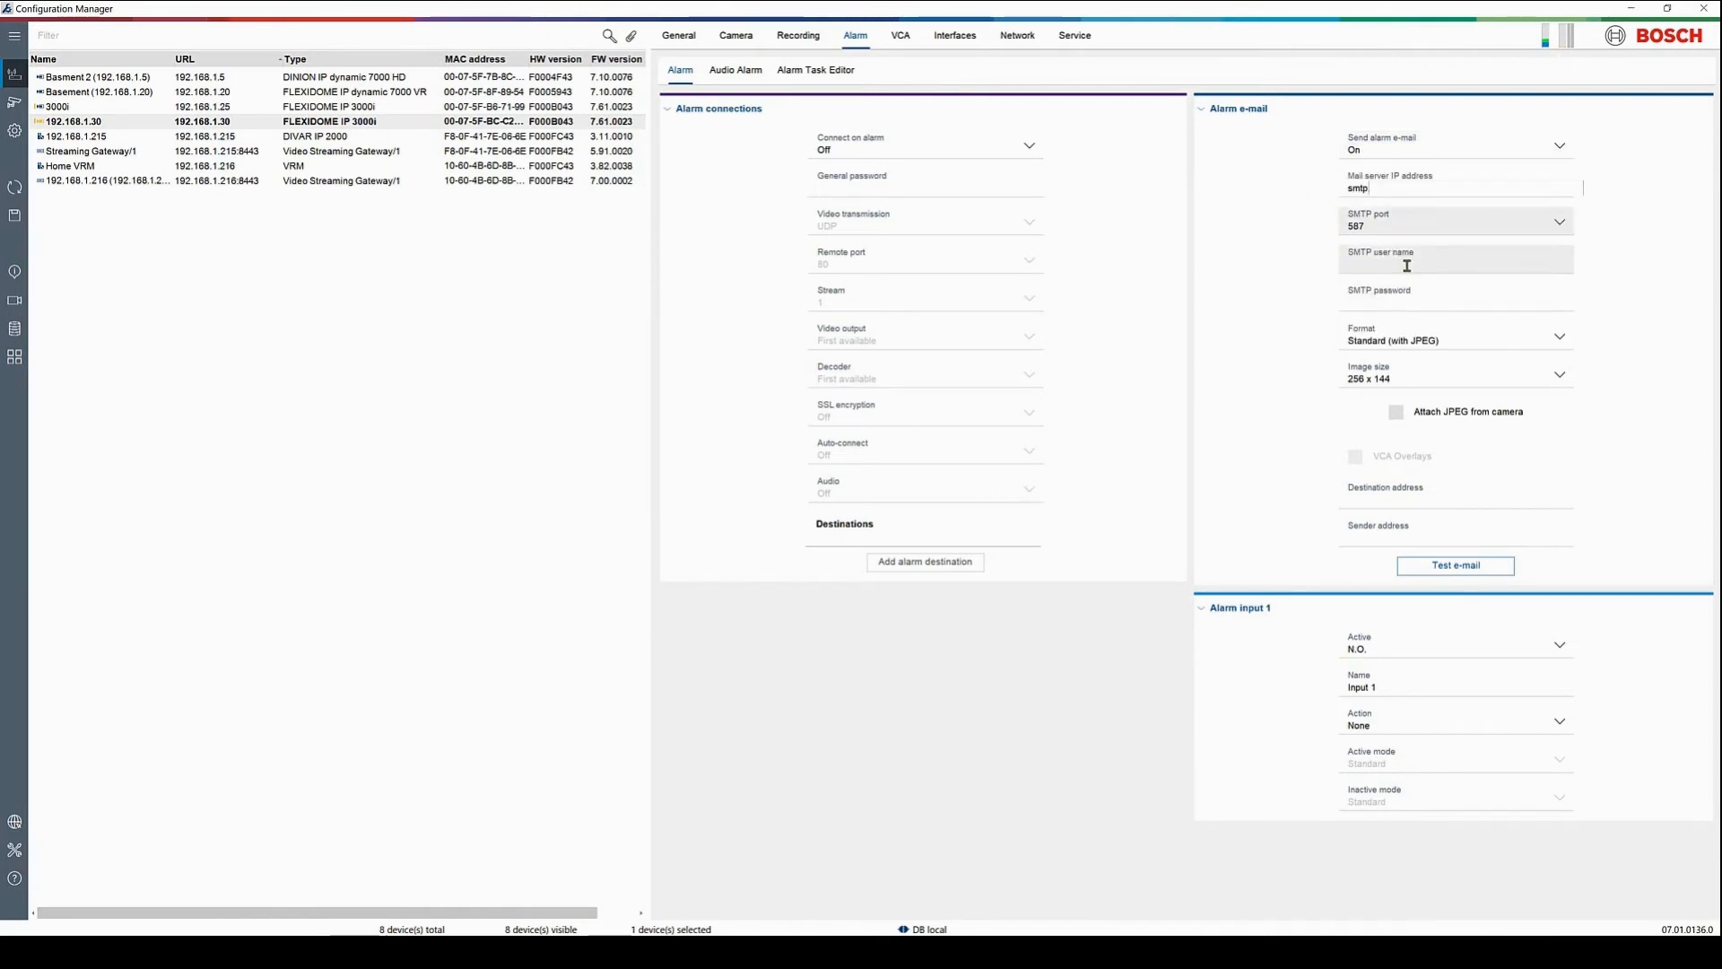
pyautogui.click(1406, 266)
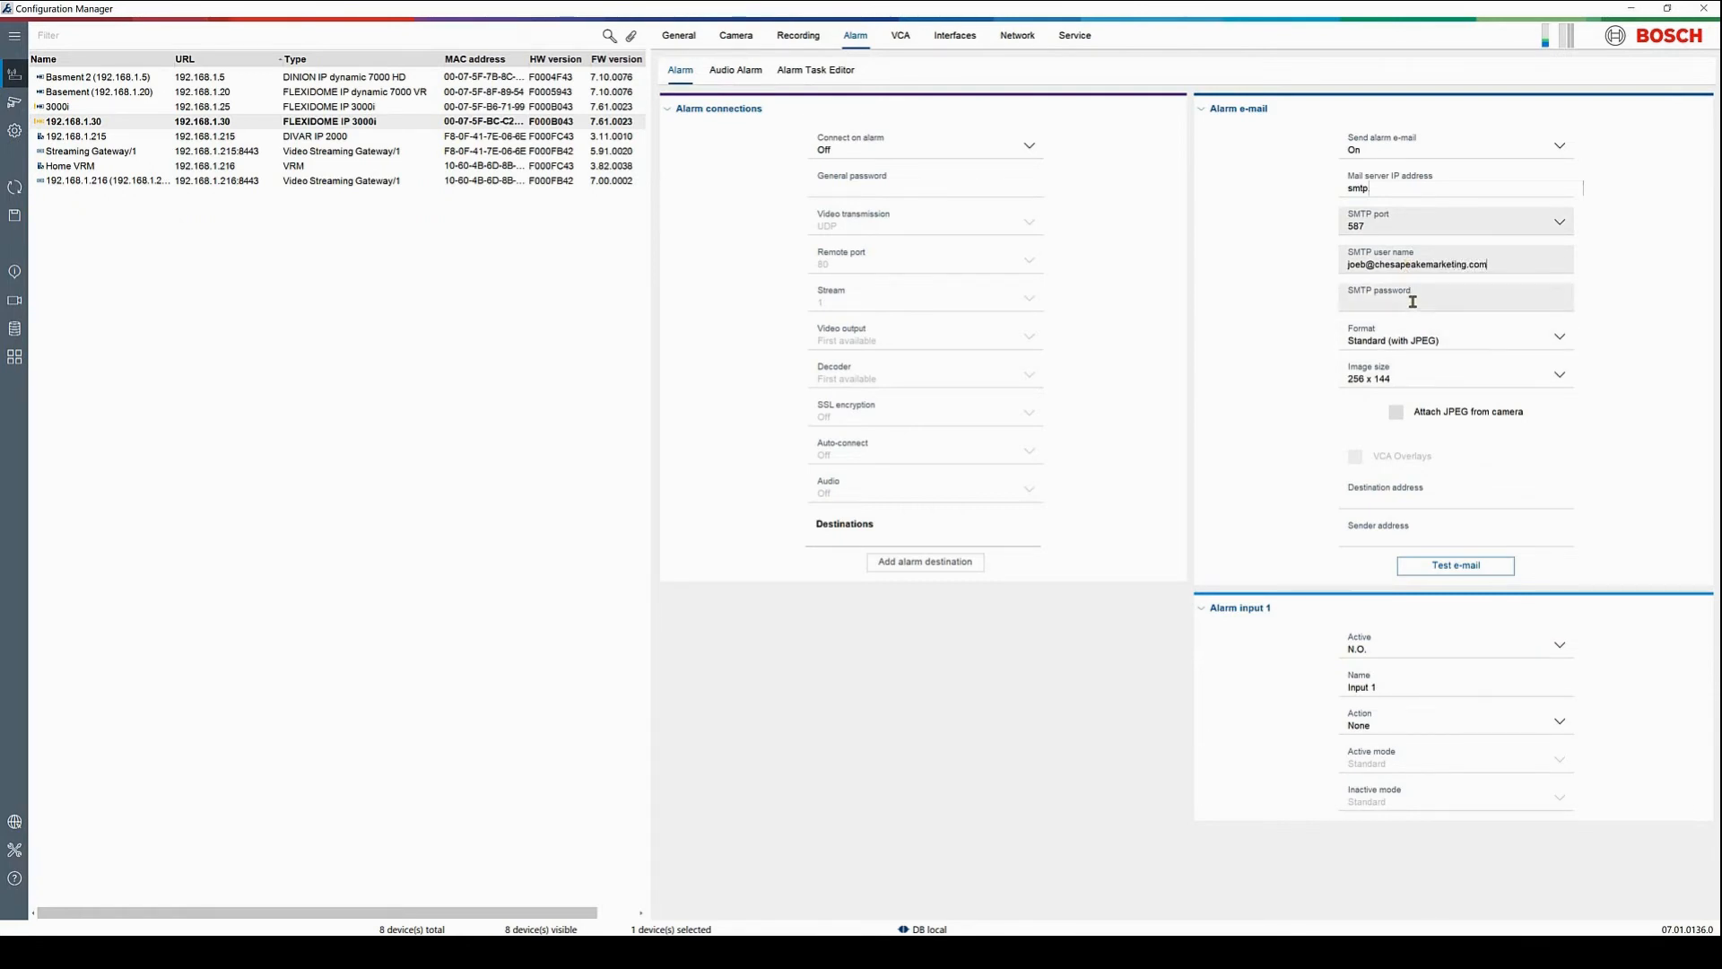
pyautogui.click(1415, 304)
pyautogui.write('***')
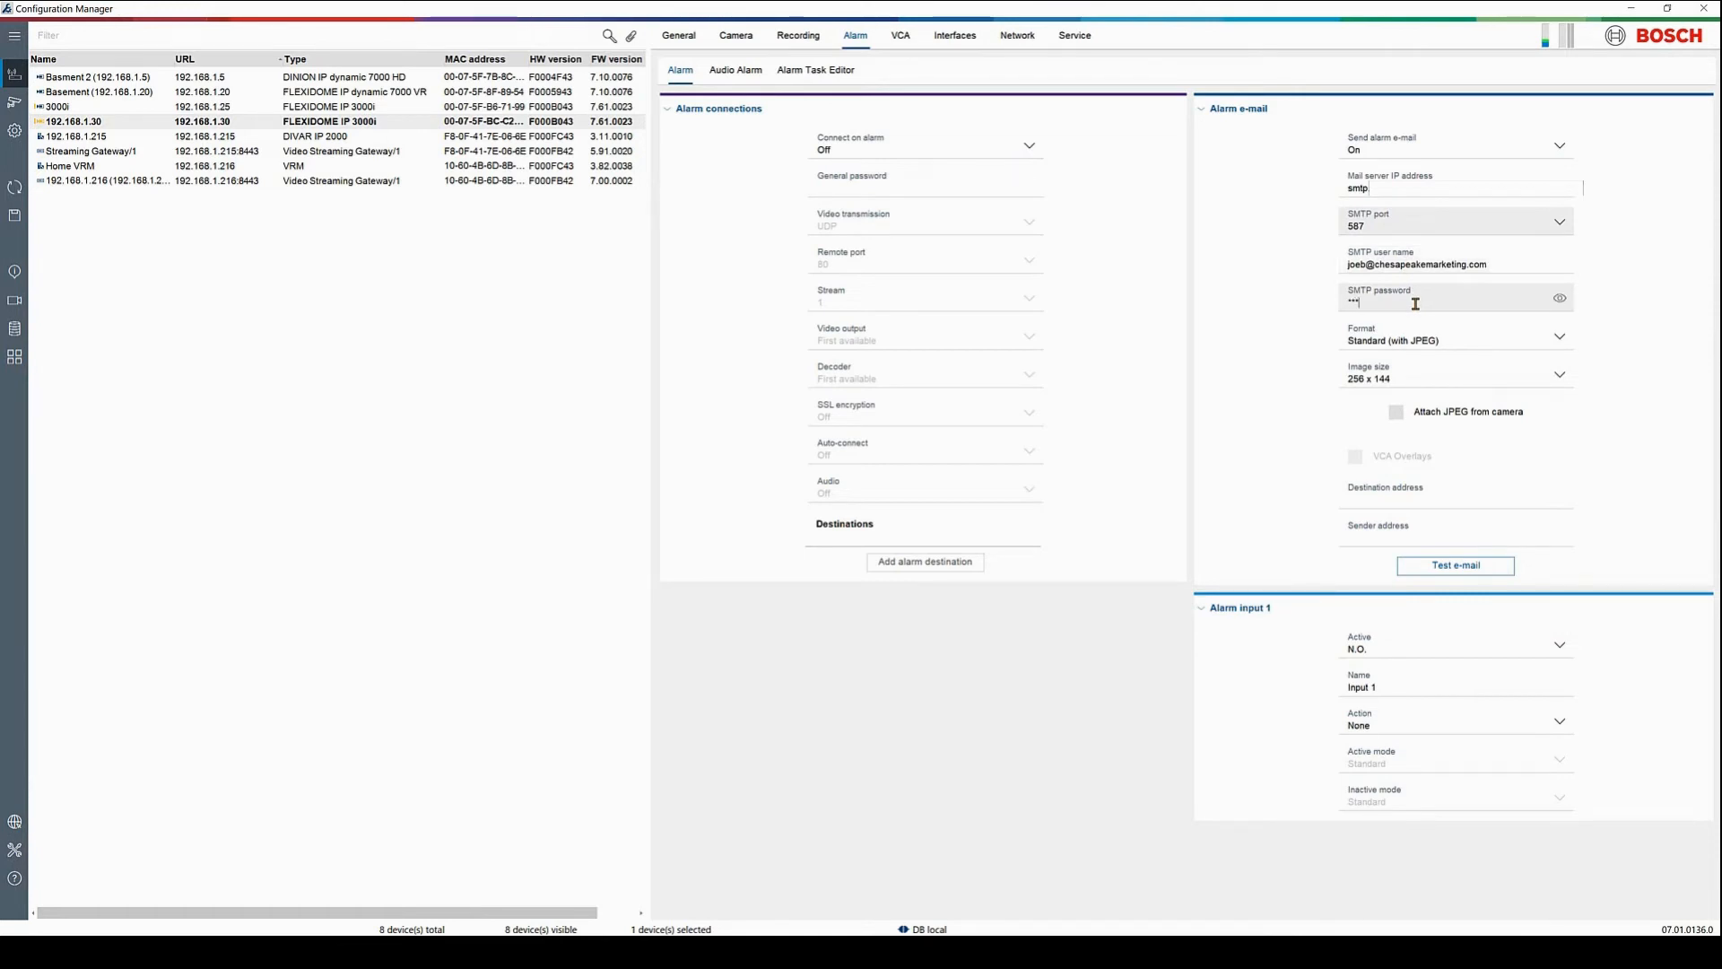
pyautogui.write('****')
# Attach 1920 x 1080 JPEG images with VCA overlays, fill in the sender address, and send a test e-mail
pyautogui.moveTo(1513, 267); pyautogui.dragTo(1323, 280)
pyautogui.hotkey('ctrl', 'c')
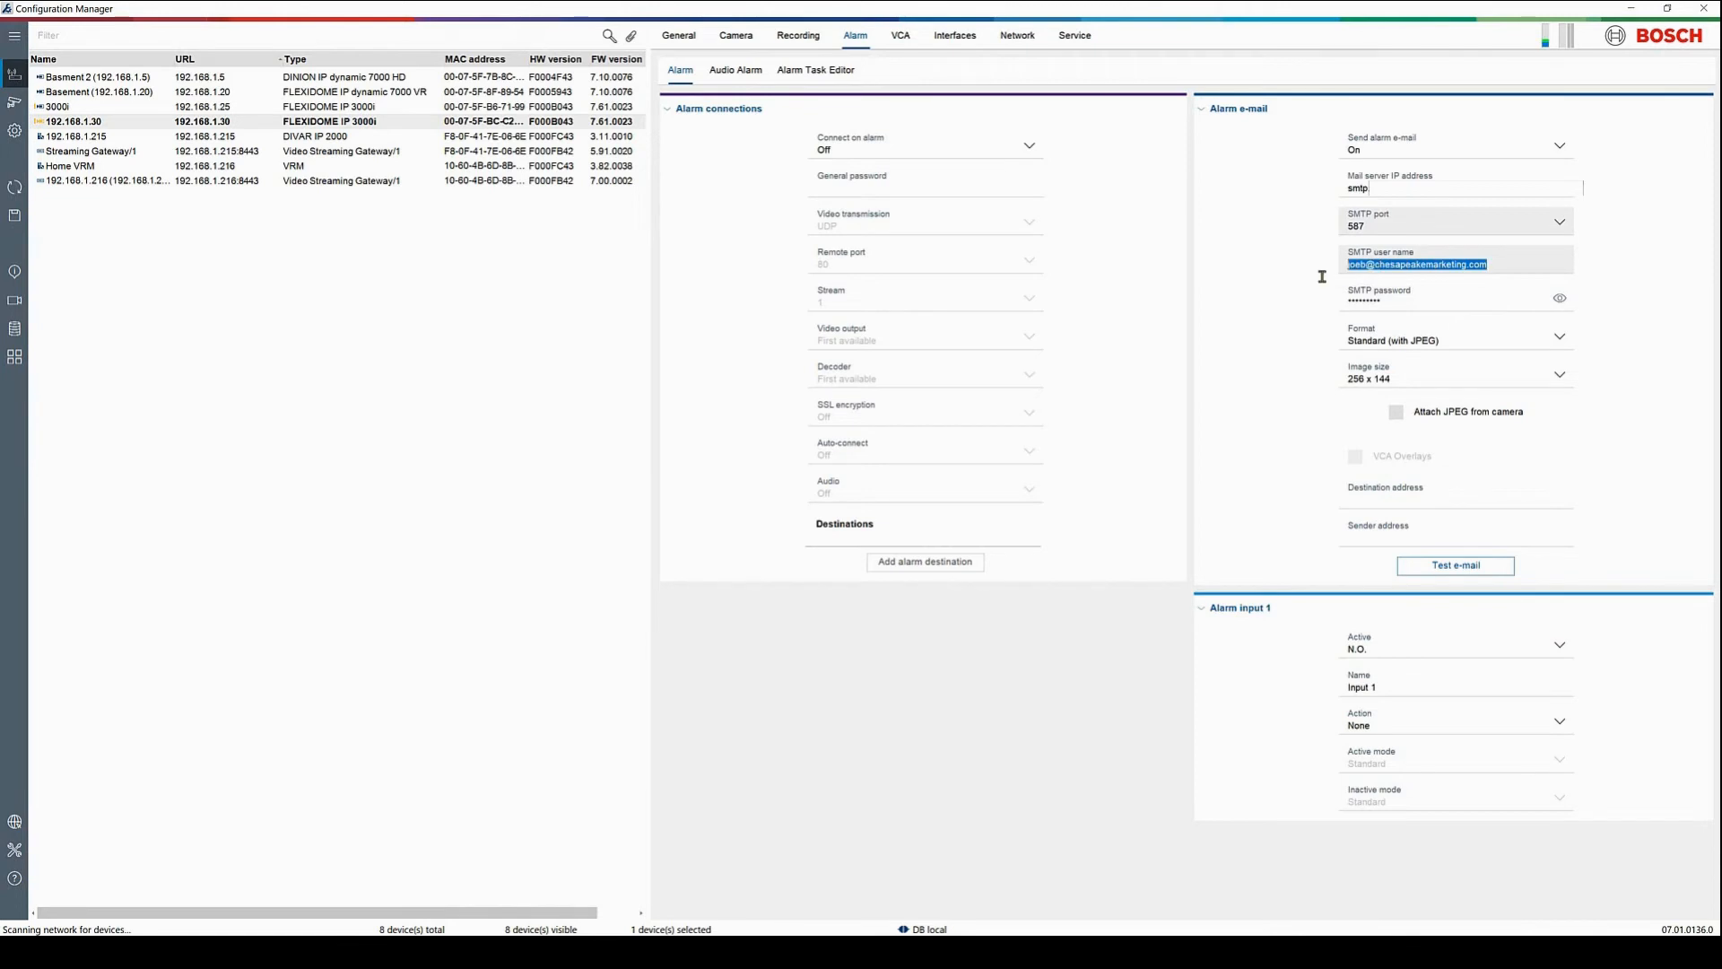
pyautogui.click(1405, 382)
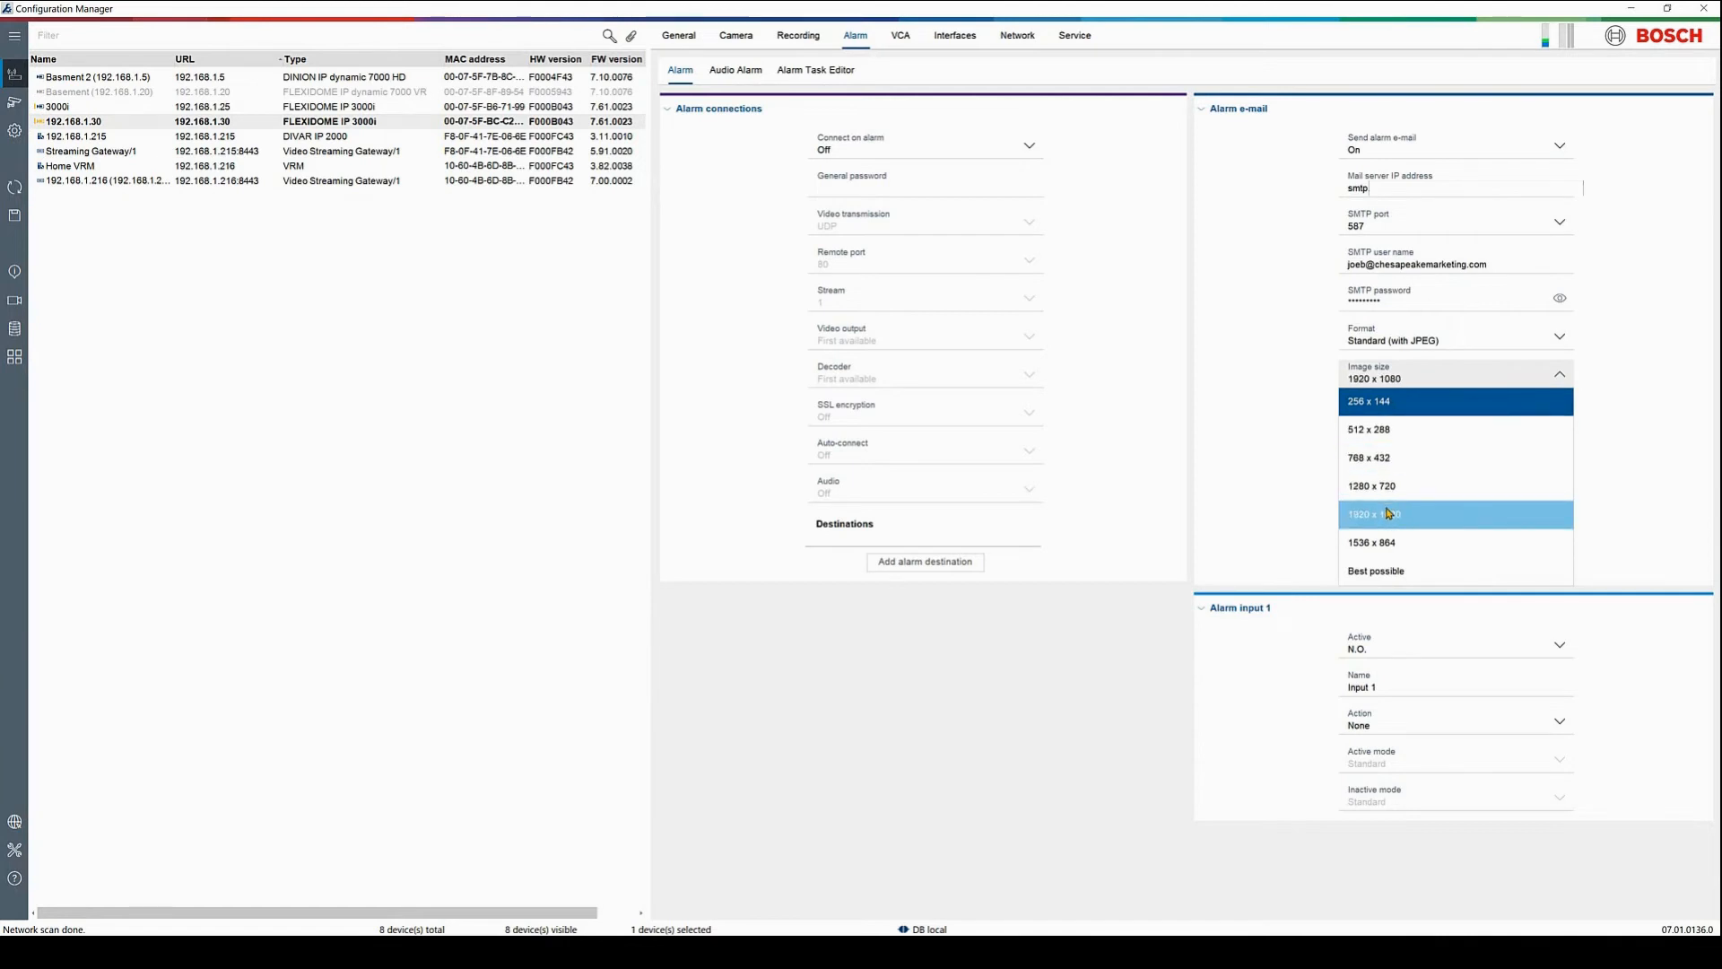
pyautogui.click(1390, 513)
pyautogui.click(1396, 411)
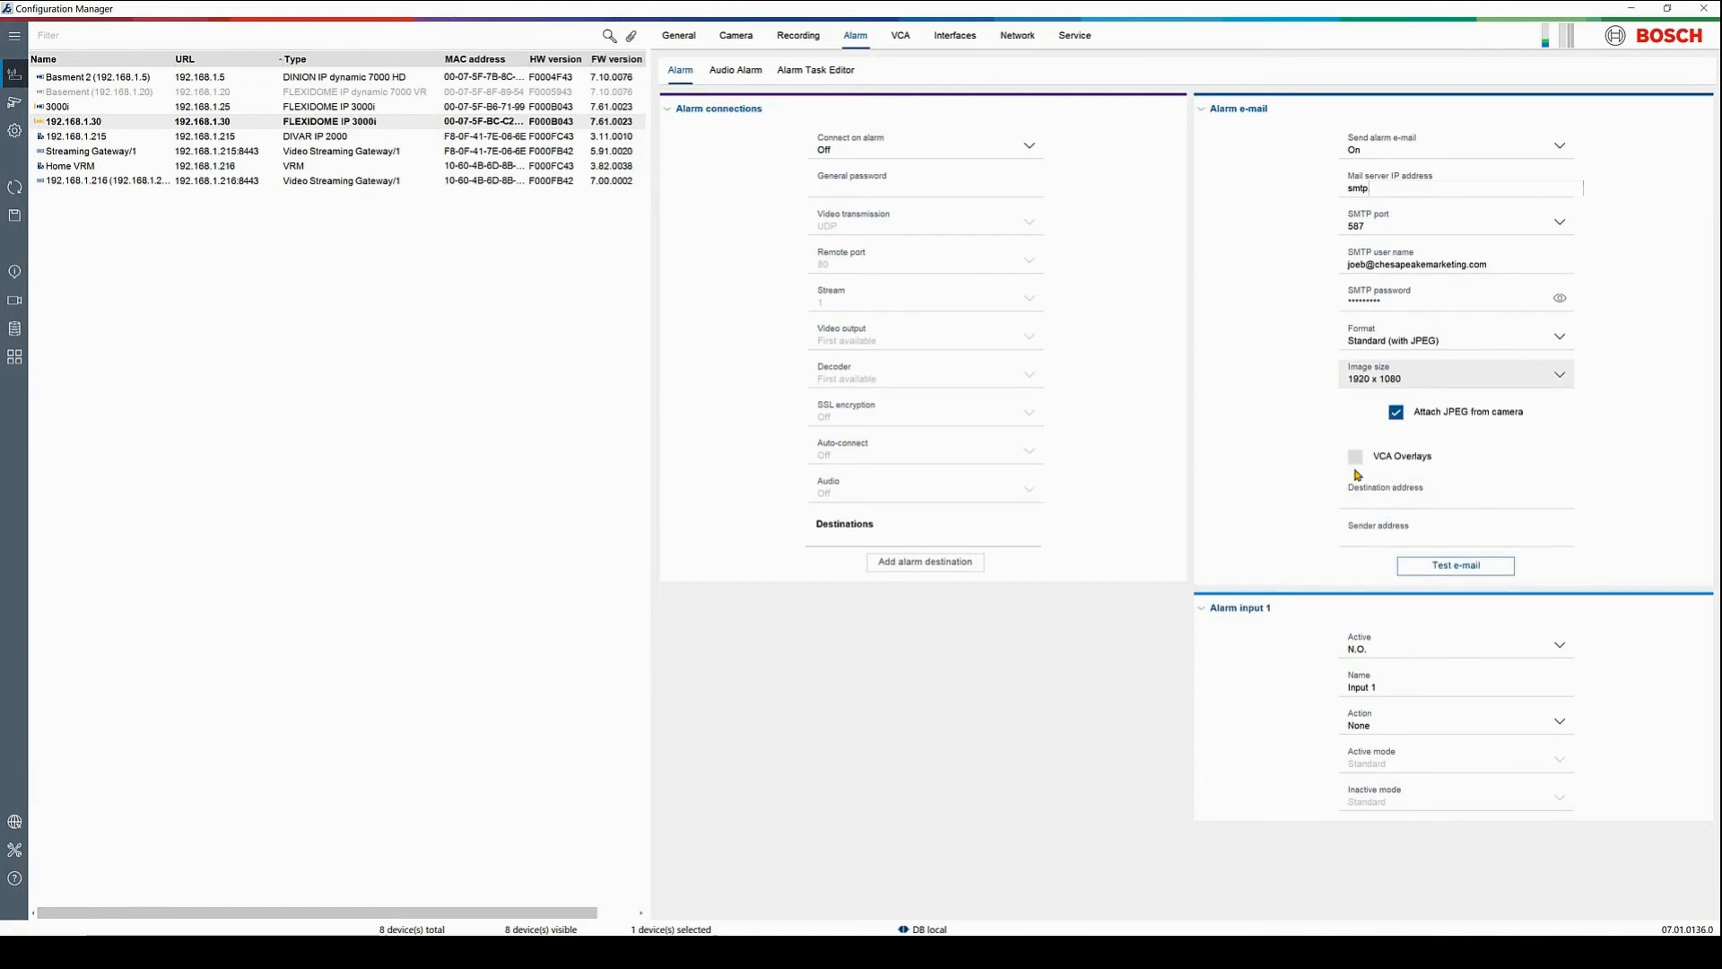
pyautogui.click(1355, 459)
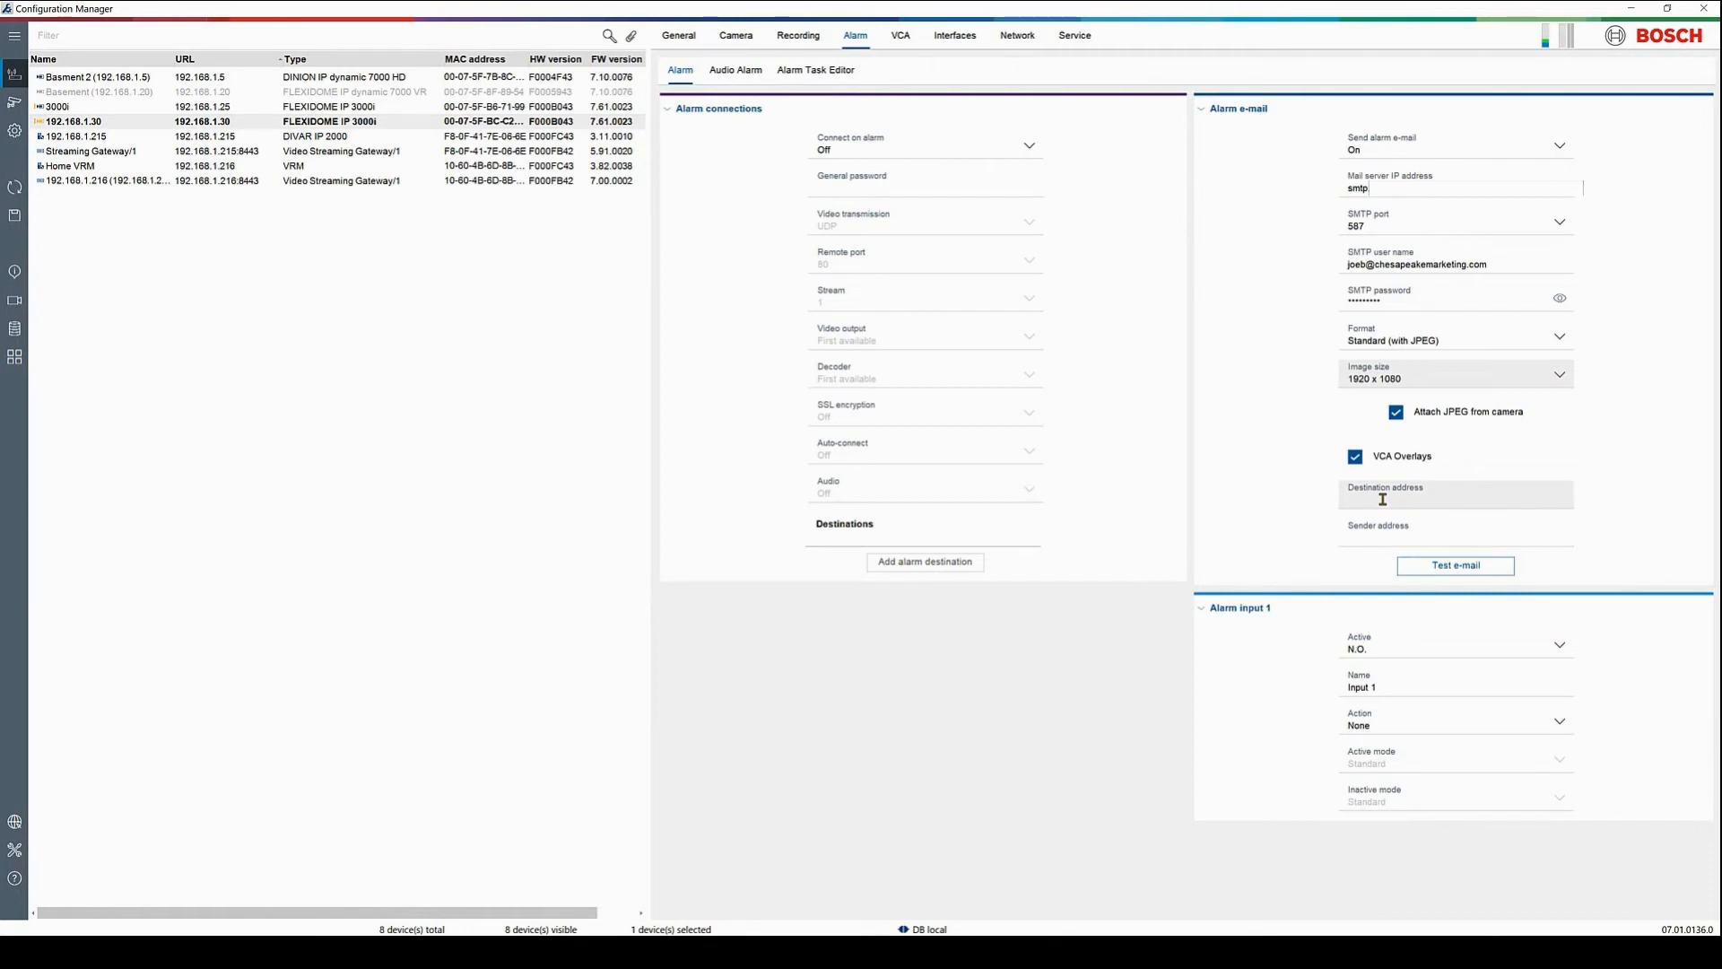
pyautogui.write('4438')
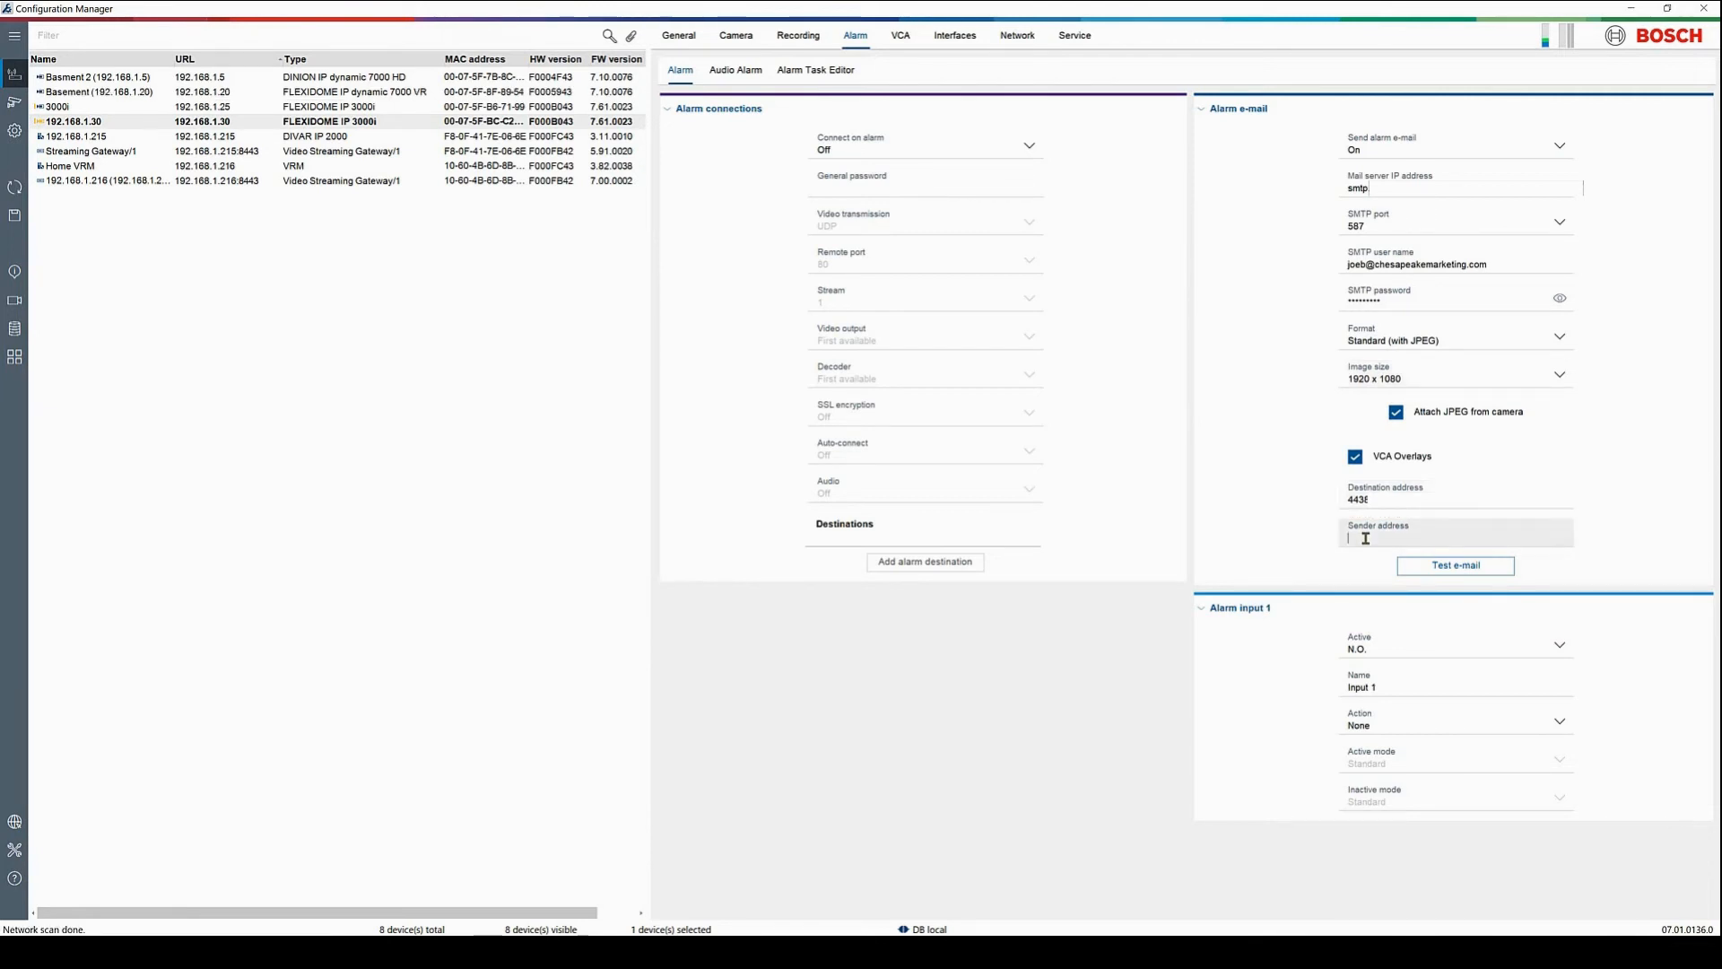
pyautogui.hotkey('ctrl', 'v')
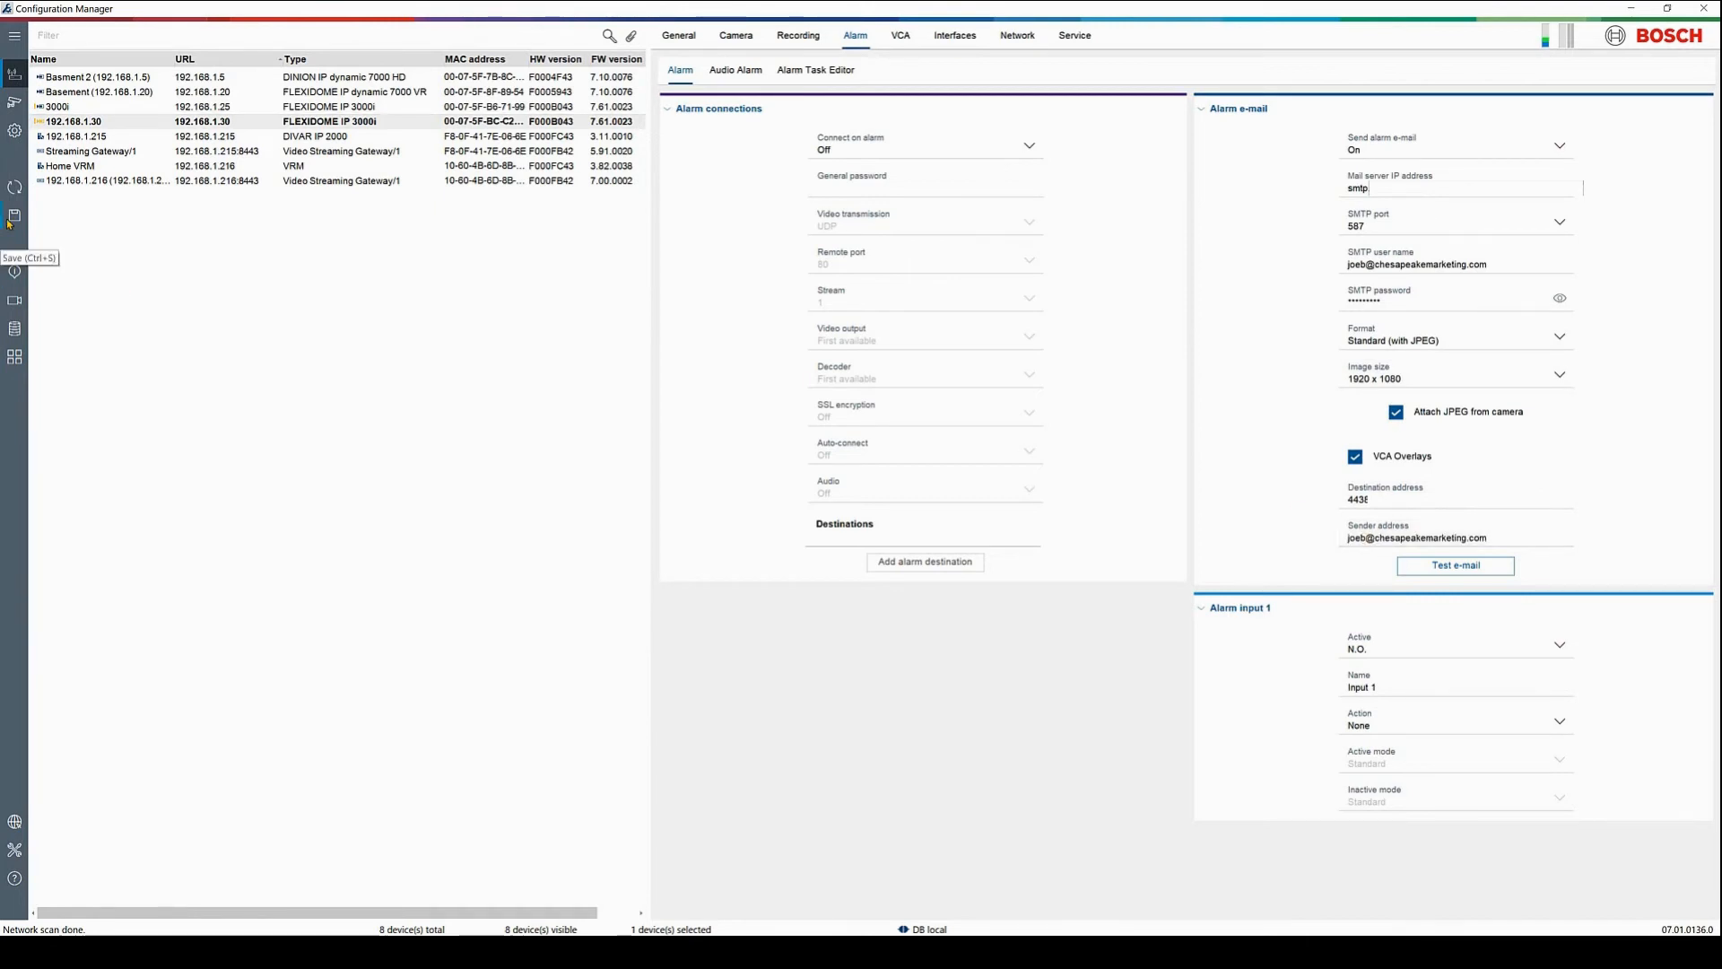
pyautogui.click(1461, 572)
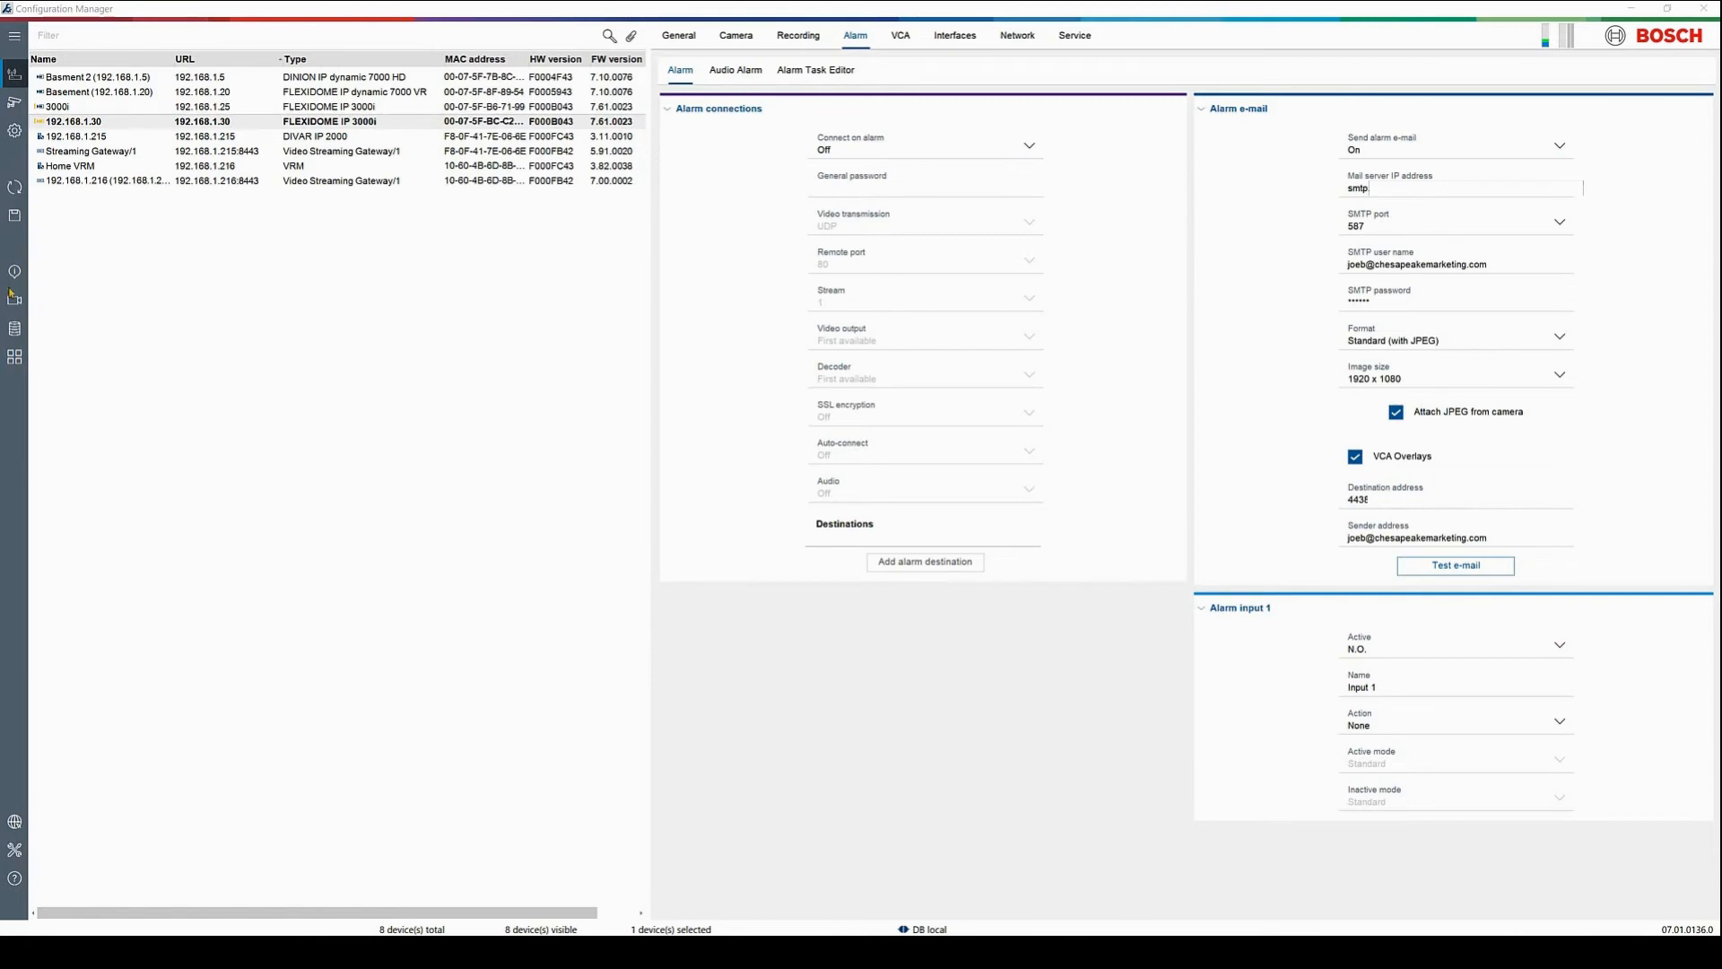
pyautogui.click(11, 218)
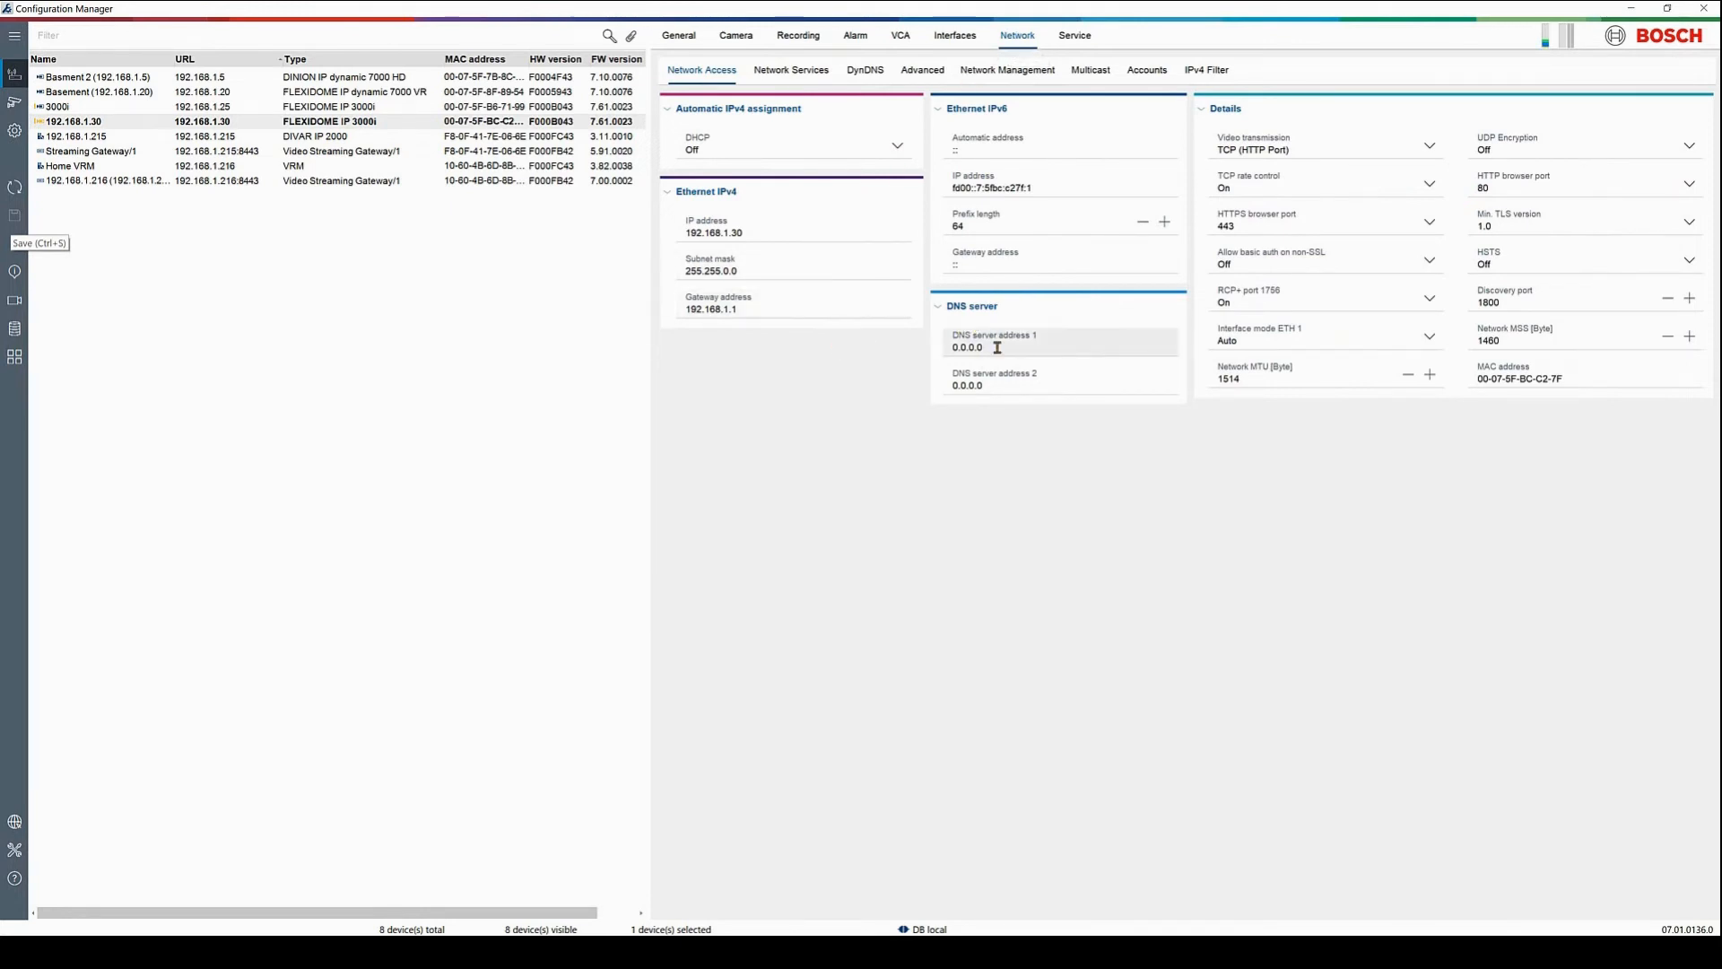
pyautogui.moveTo(996, 347); pyautogui.dragTo(911, 353)
pyautogui.write('192.168.1')
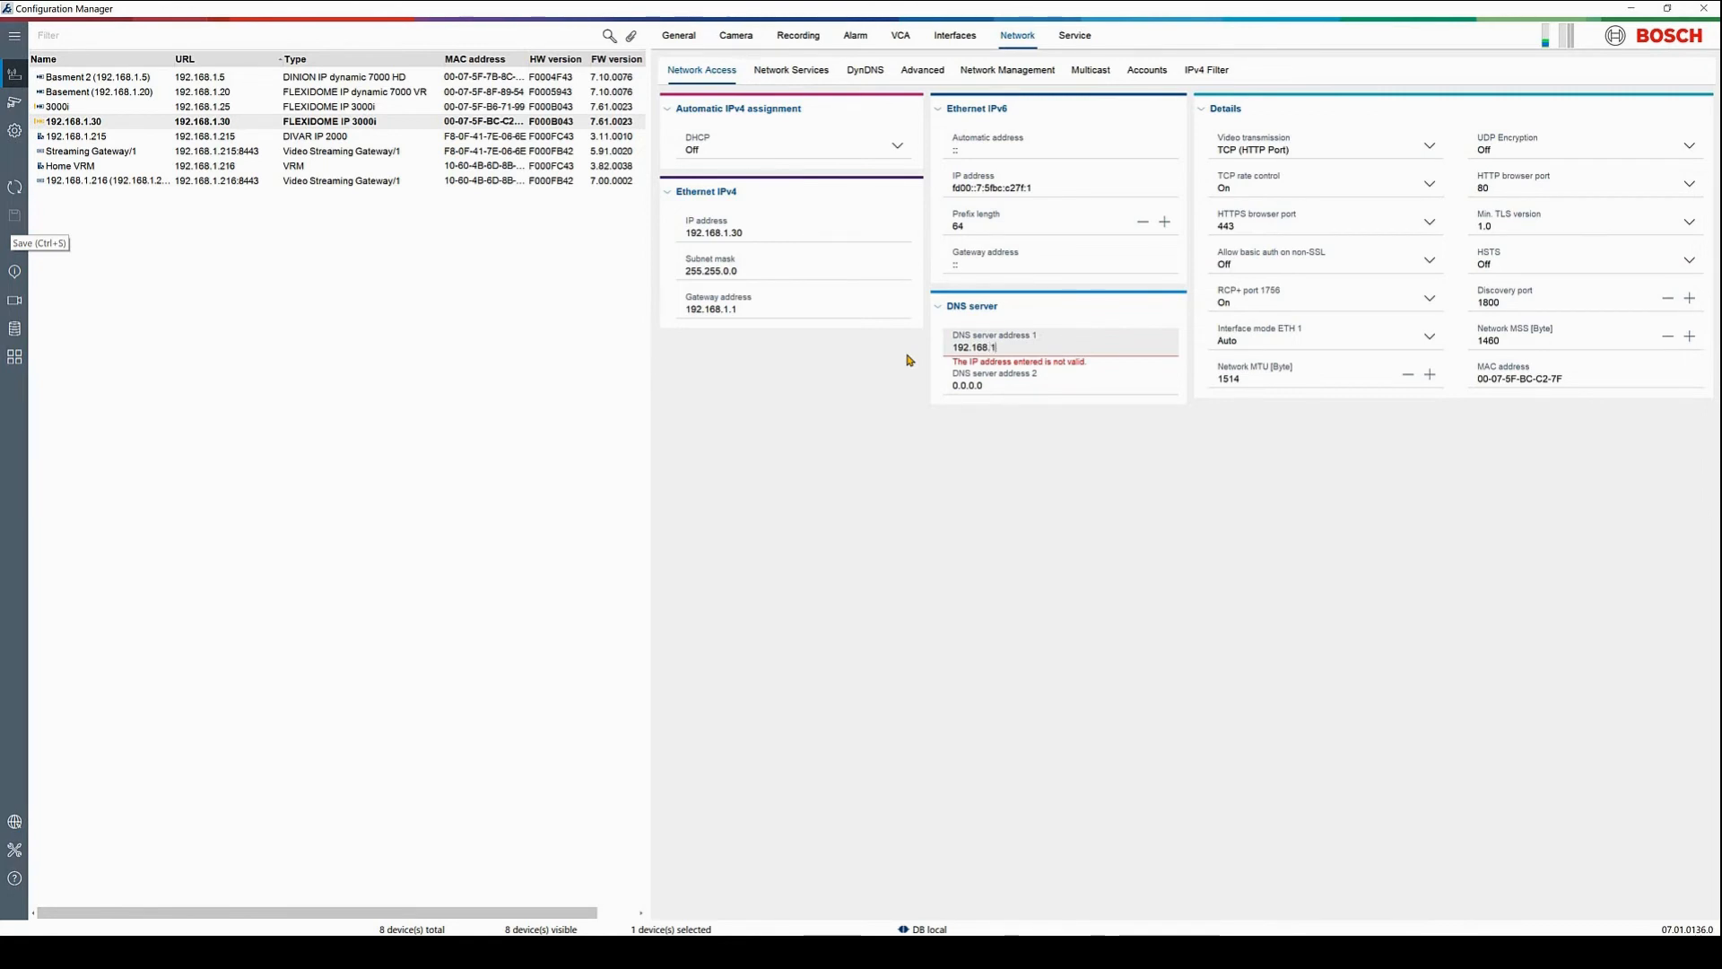
pyautogui.write('.1')
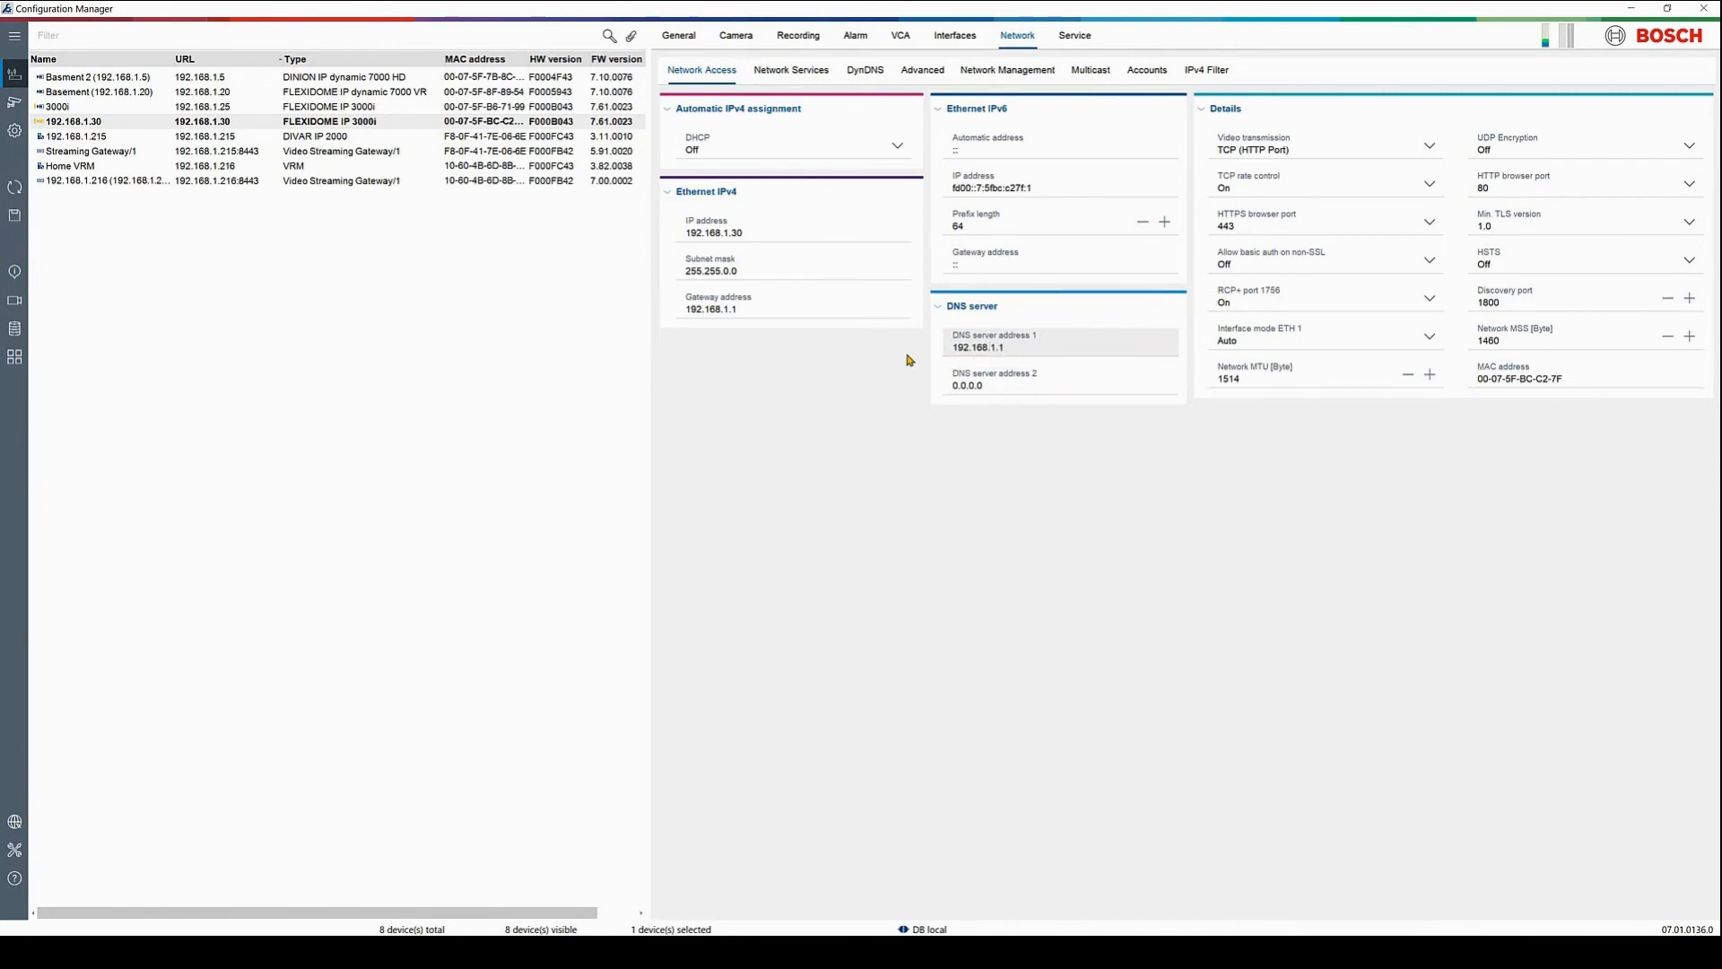
pyautogui.click(435, 281)
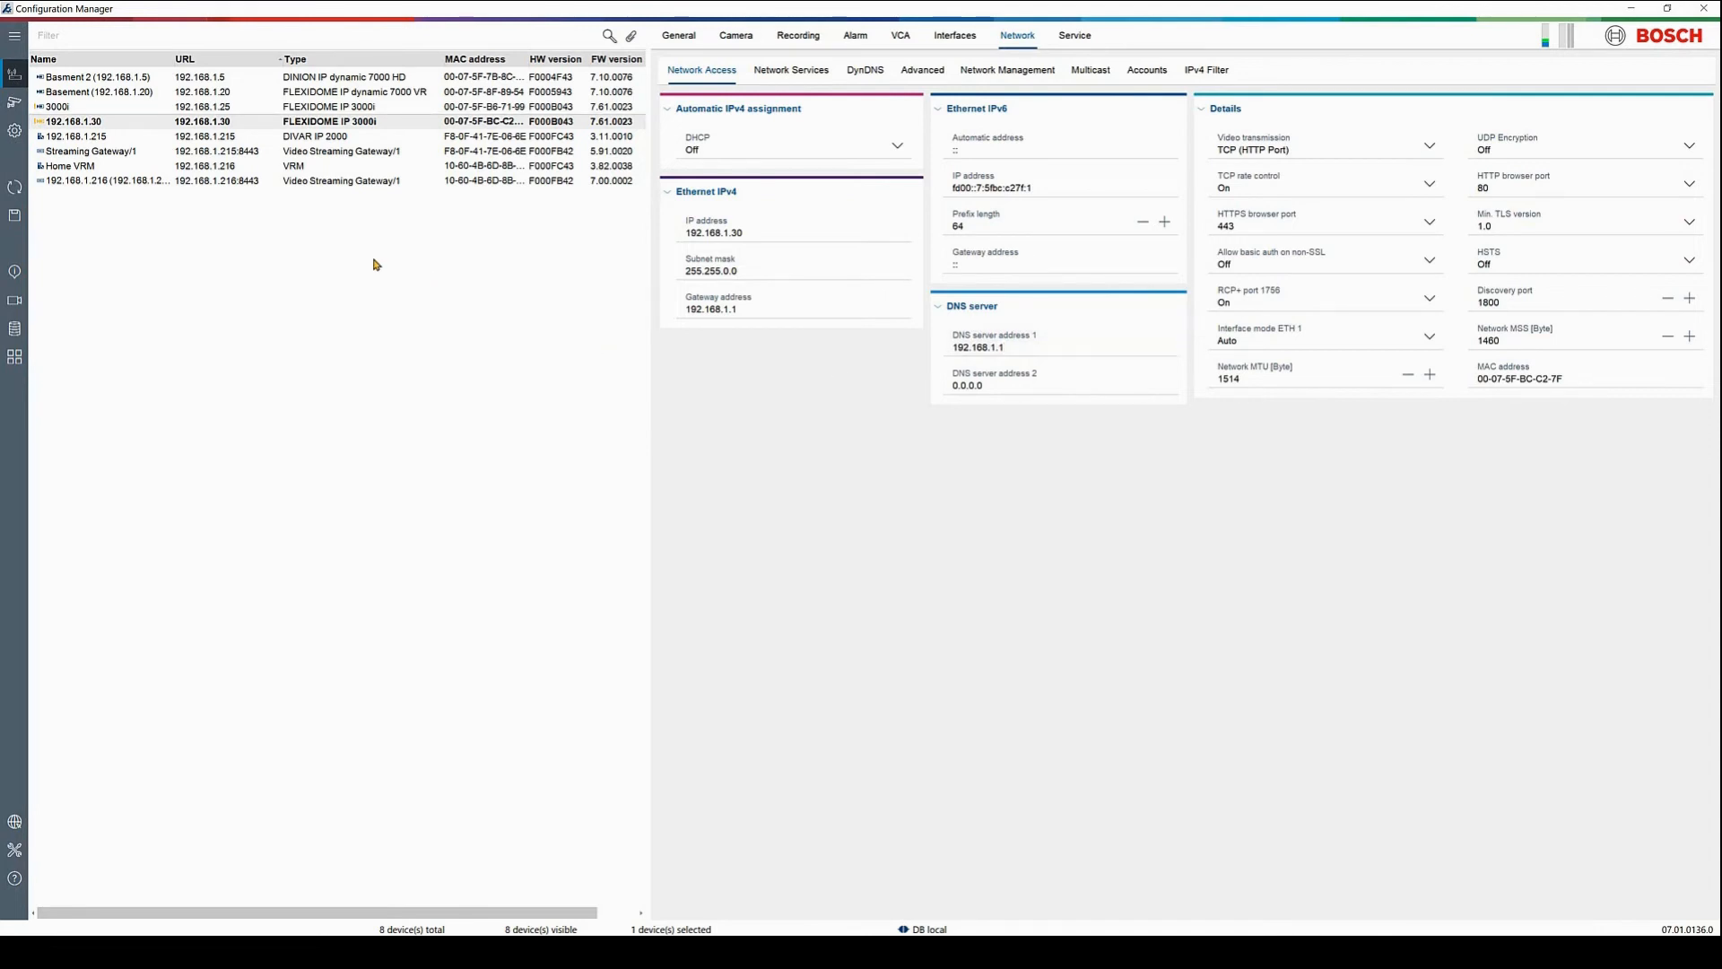
pyautogui.click(13, 218)
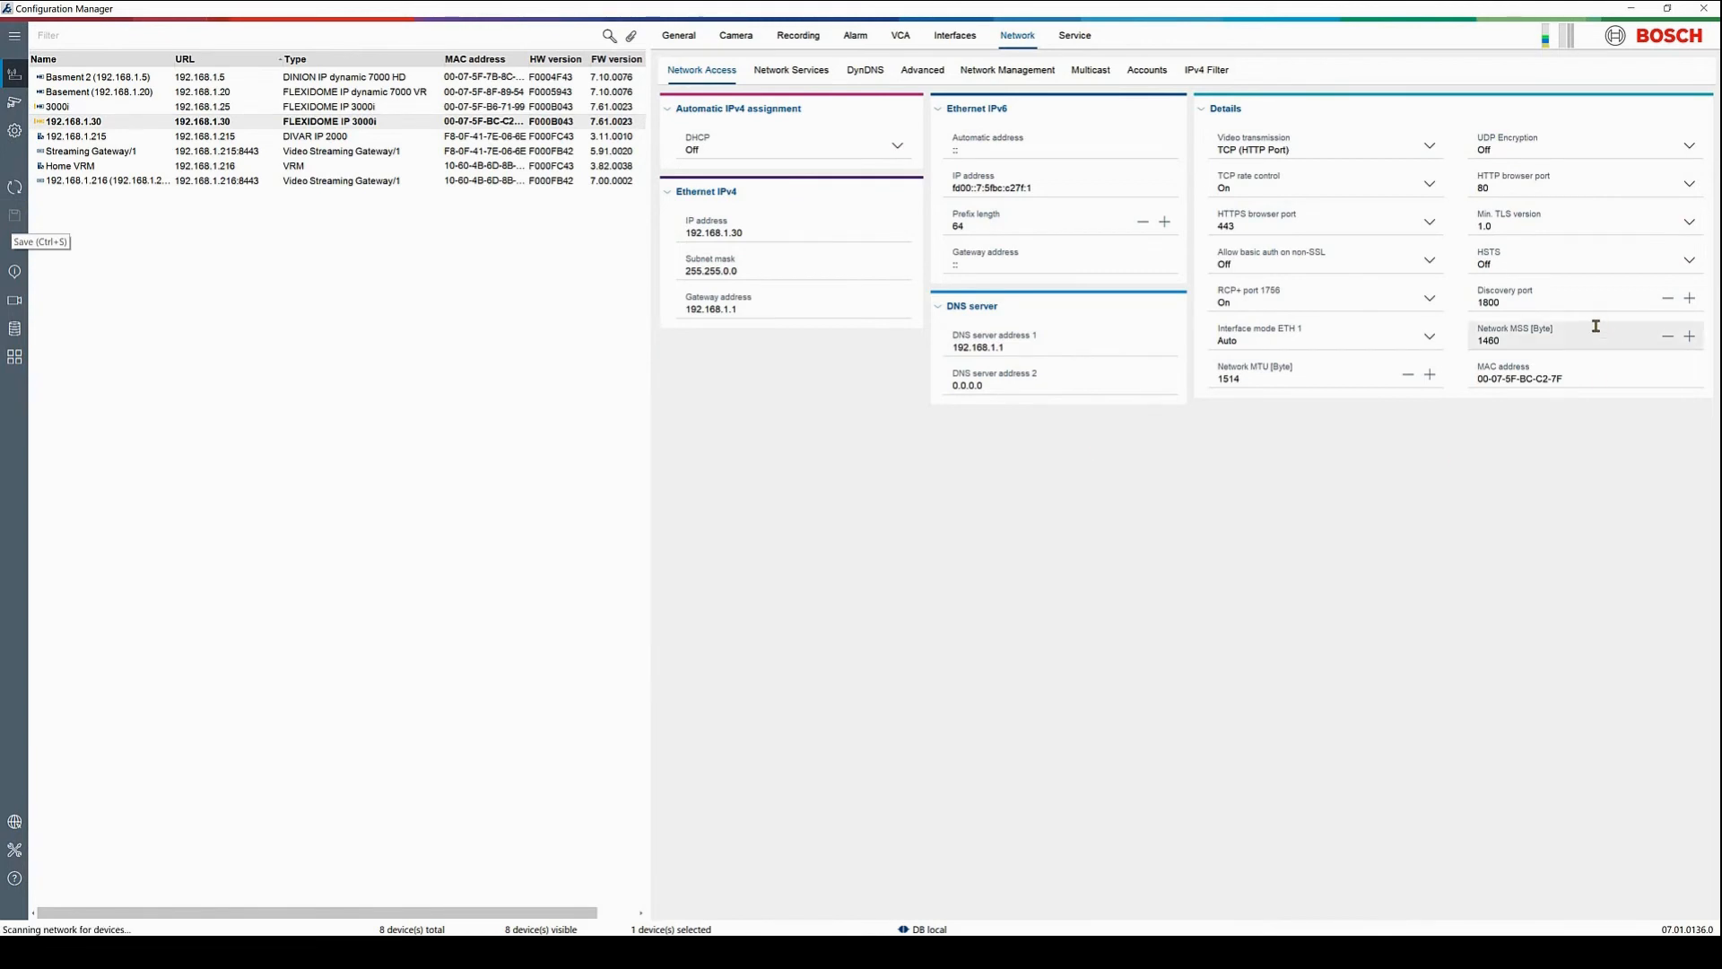
# Set minimum TLS version 1.2, turn HSTS on, use HTTPS browser port 10444, and save
pyautogui.click(1552, 230)
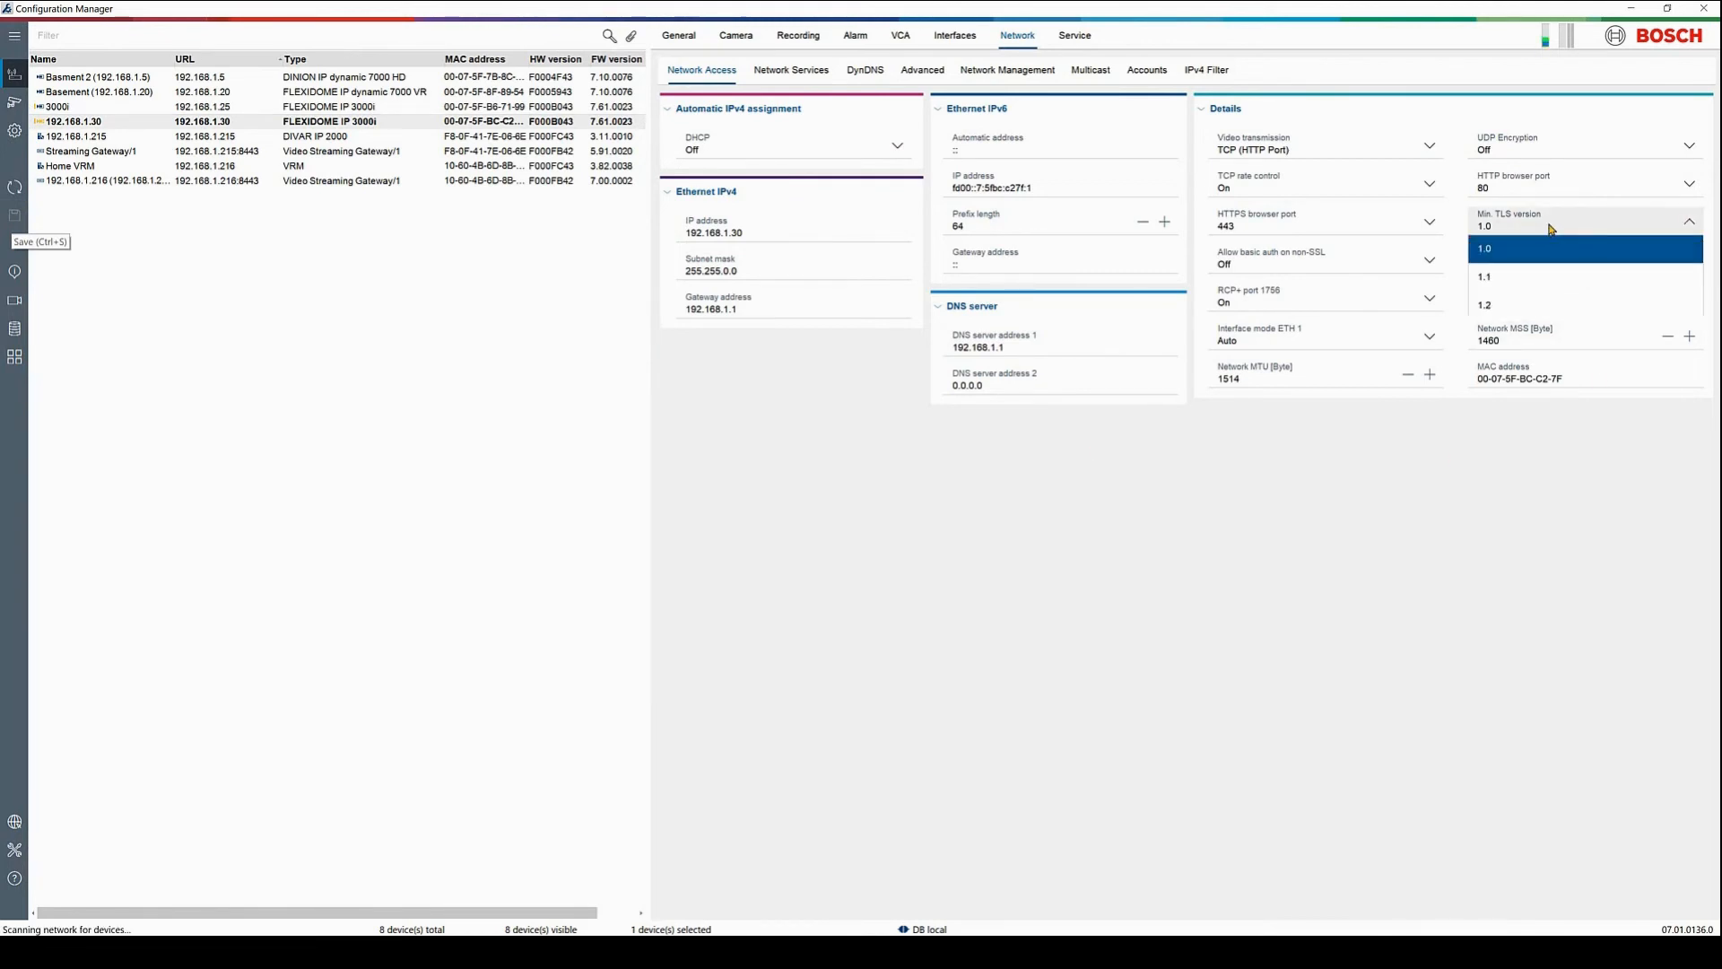
pyautogui.click(1539, 303)
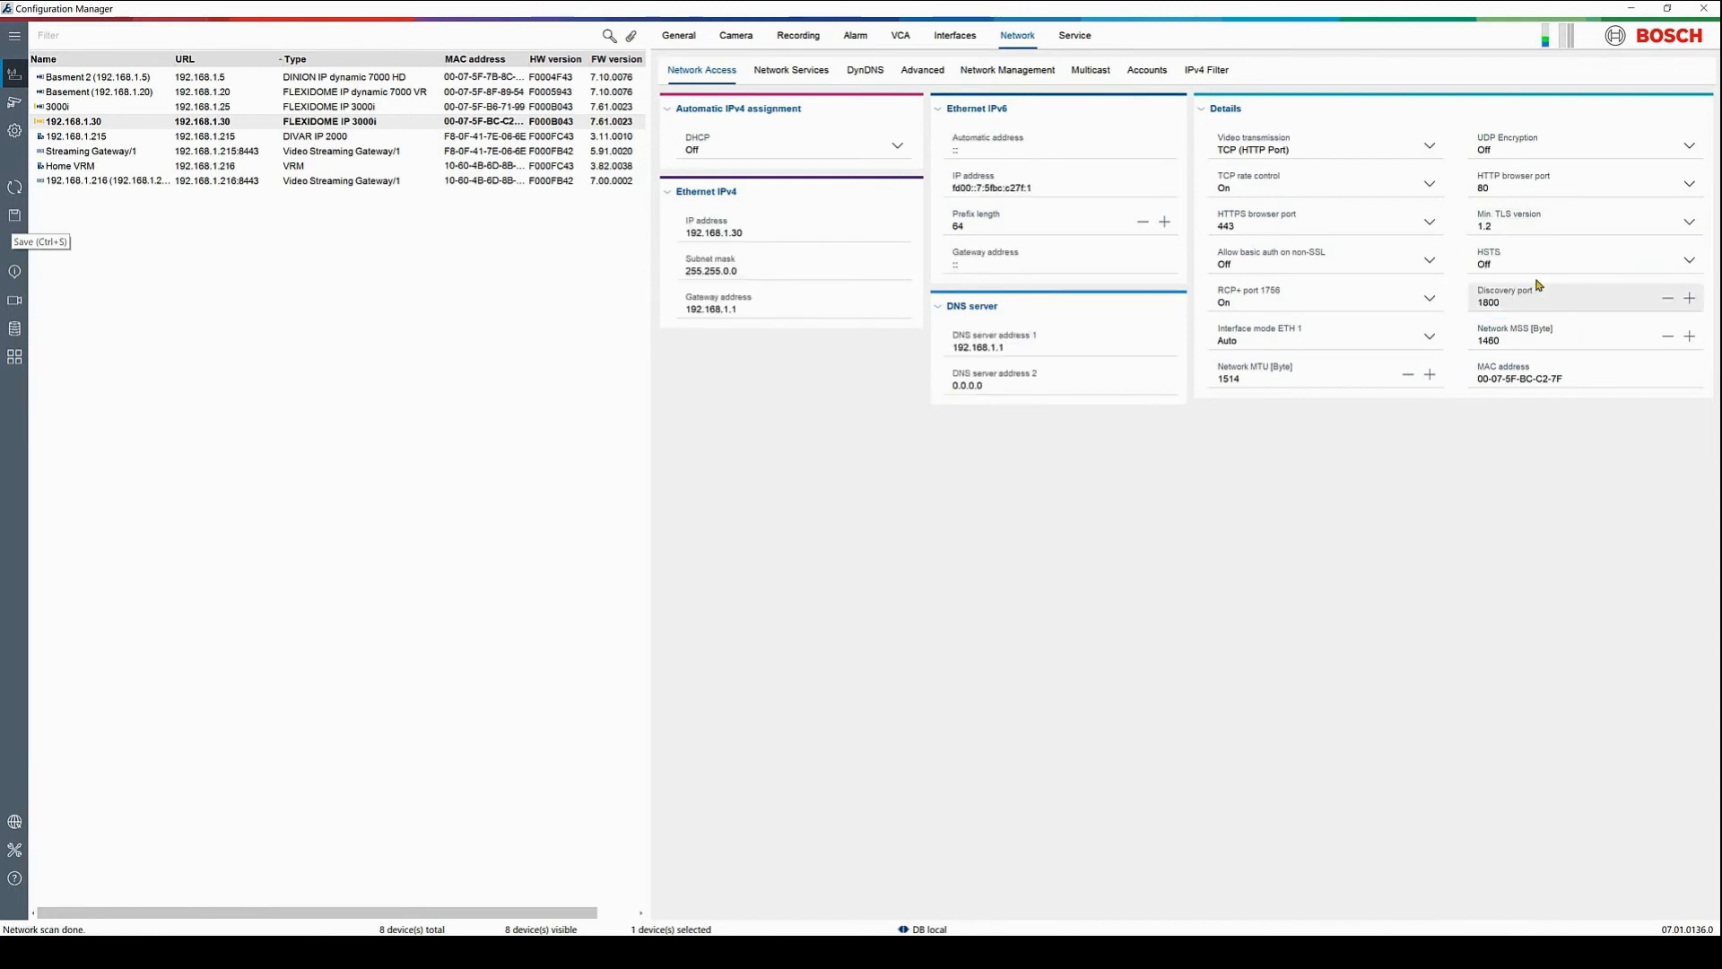
pyautogui.click(1538, 260)
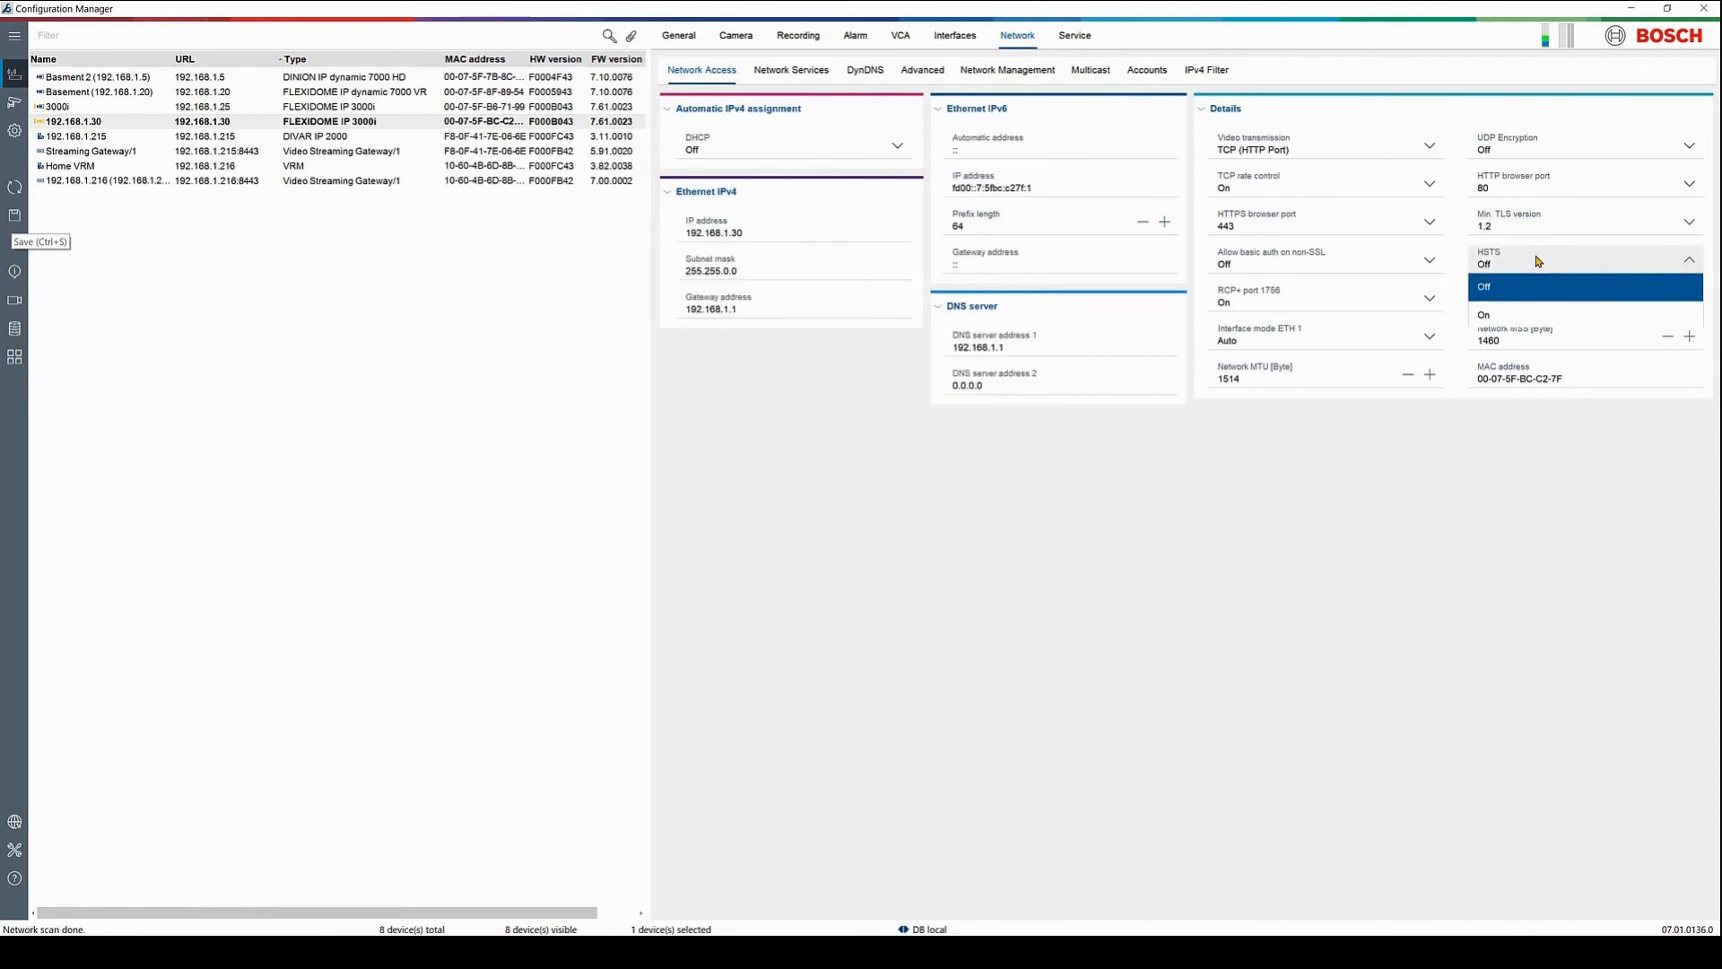
pyautogui.click(1539, 313)
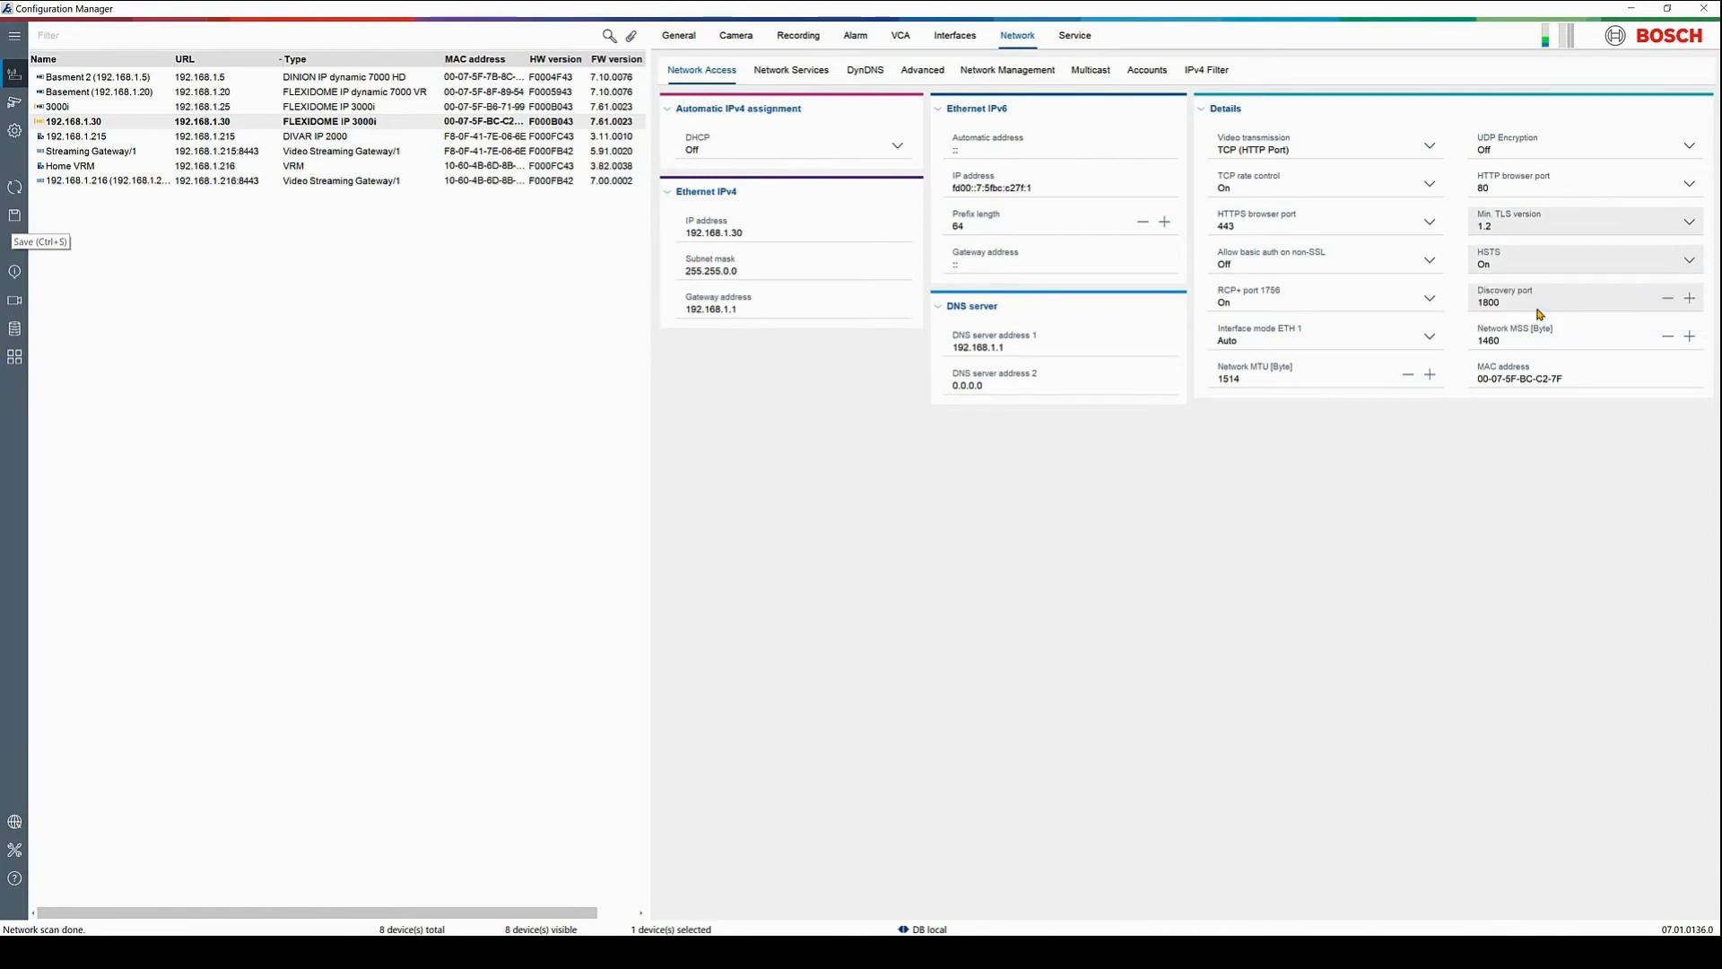
pyautogui.click(1368, 233)
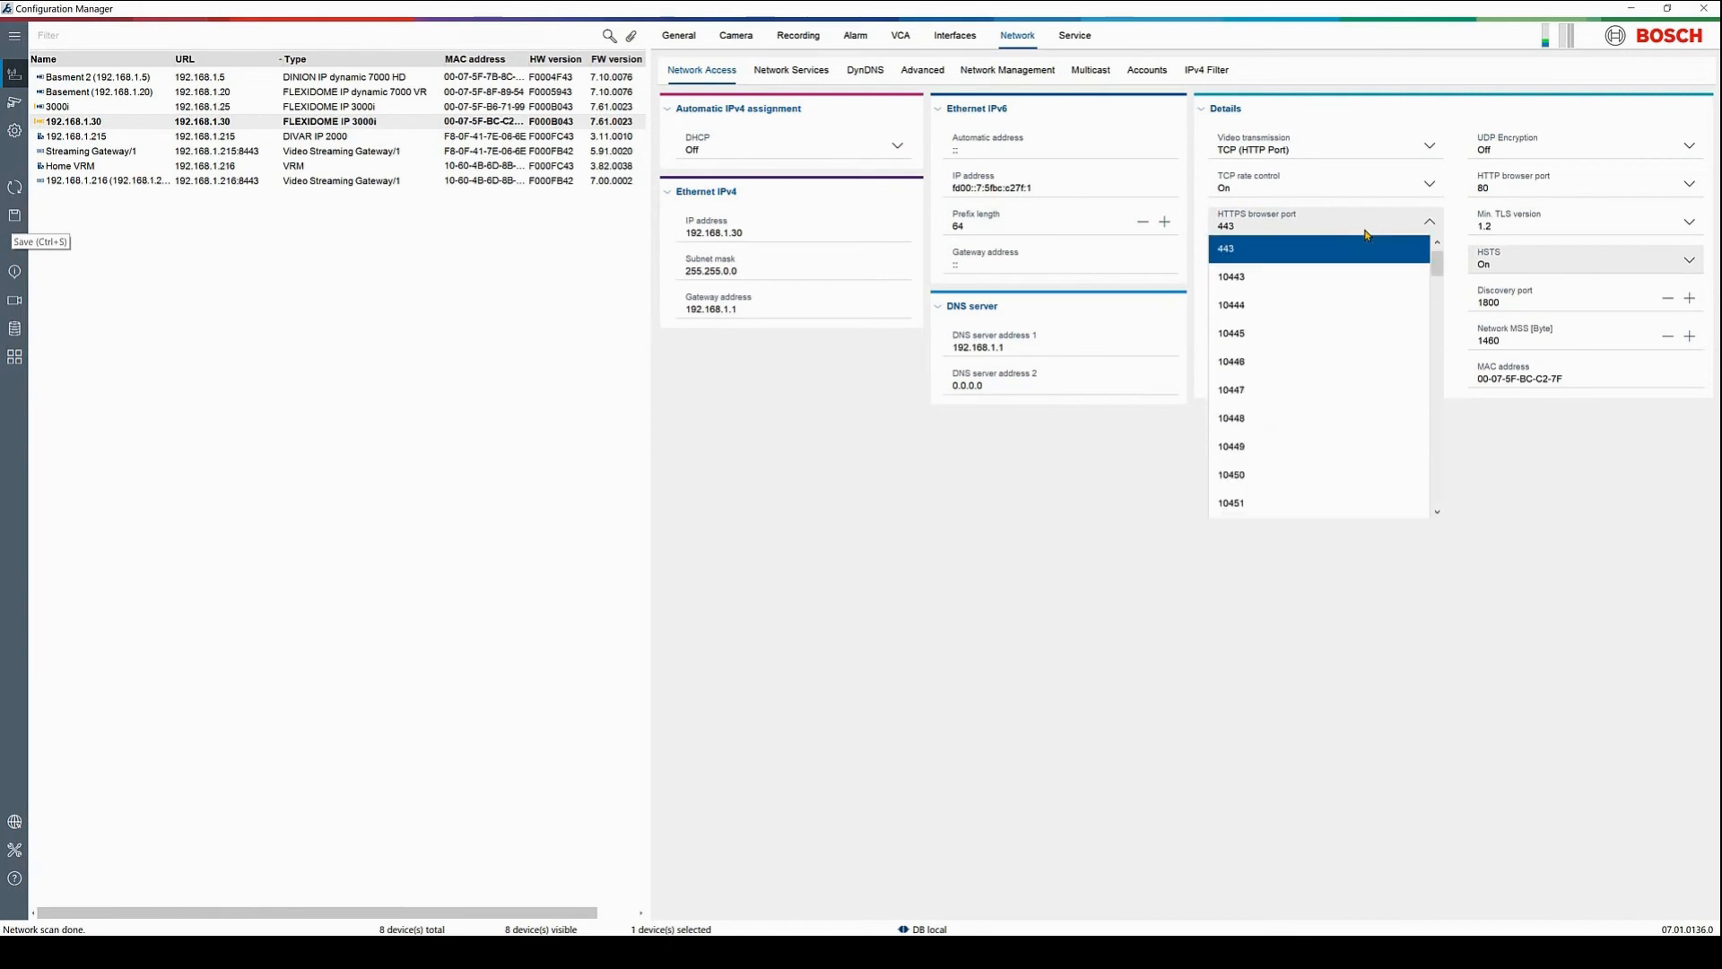
pyautogui.click(1318, 304)
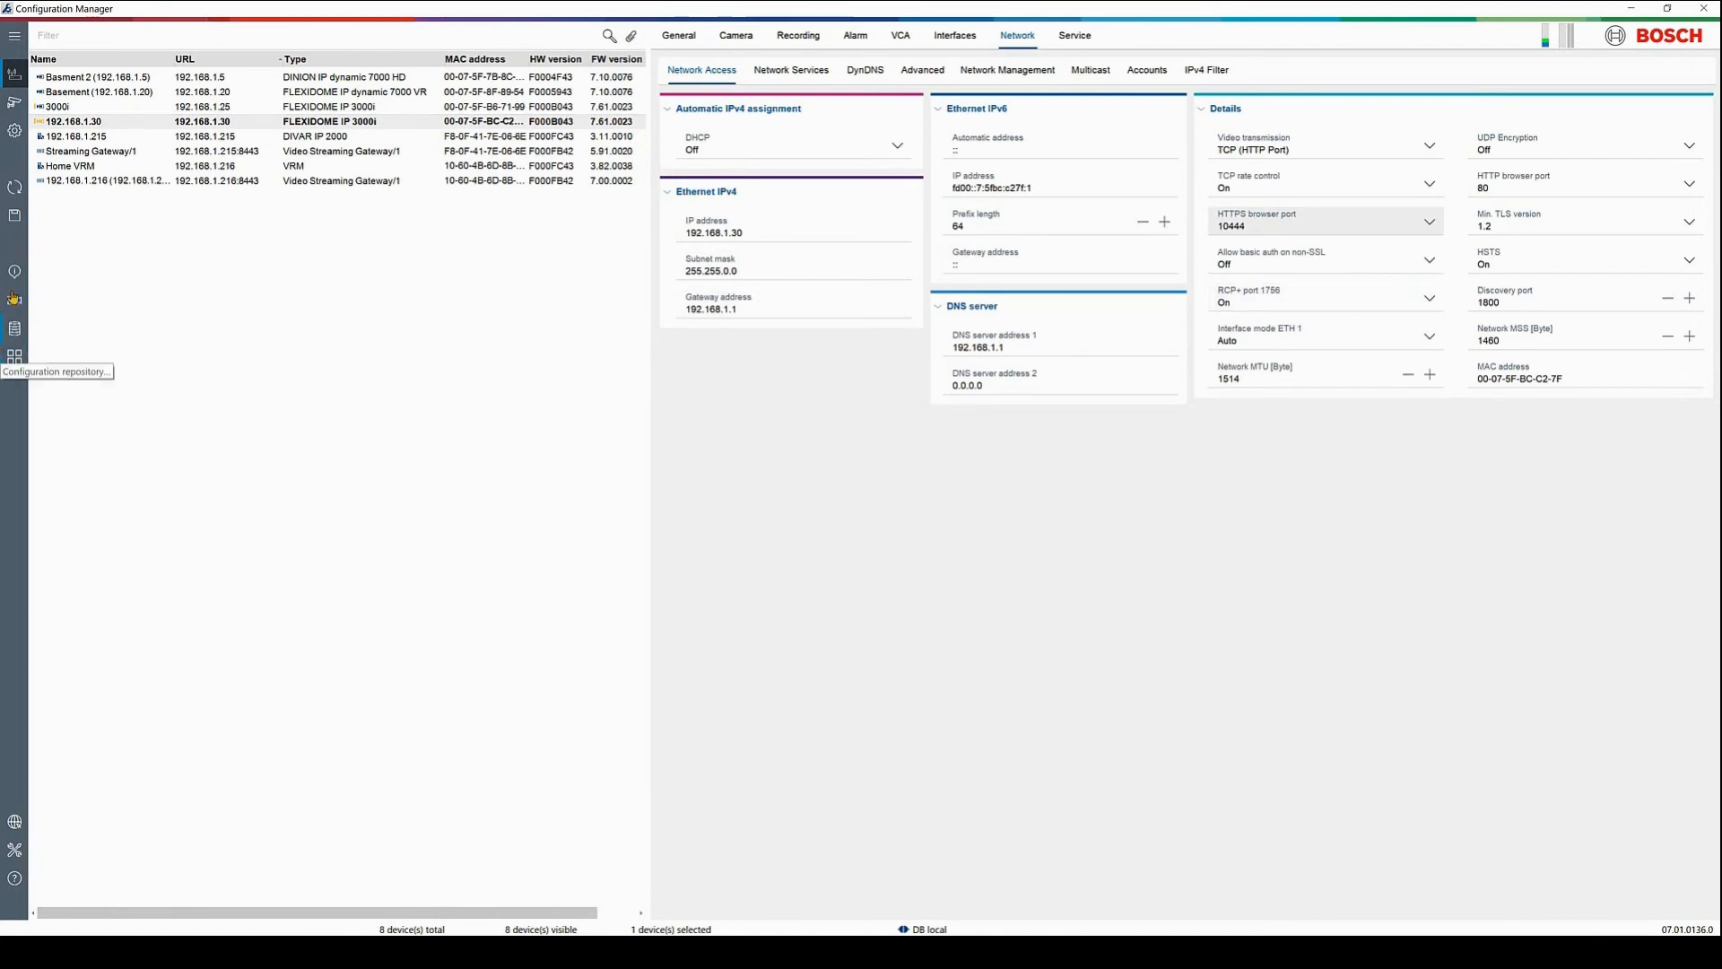
pyautogui.click(17, 217)
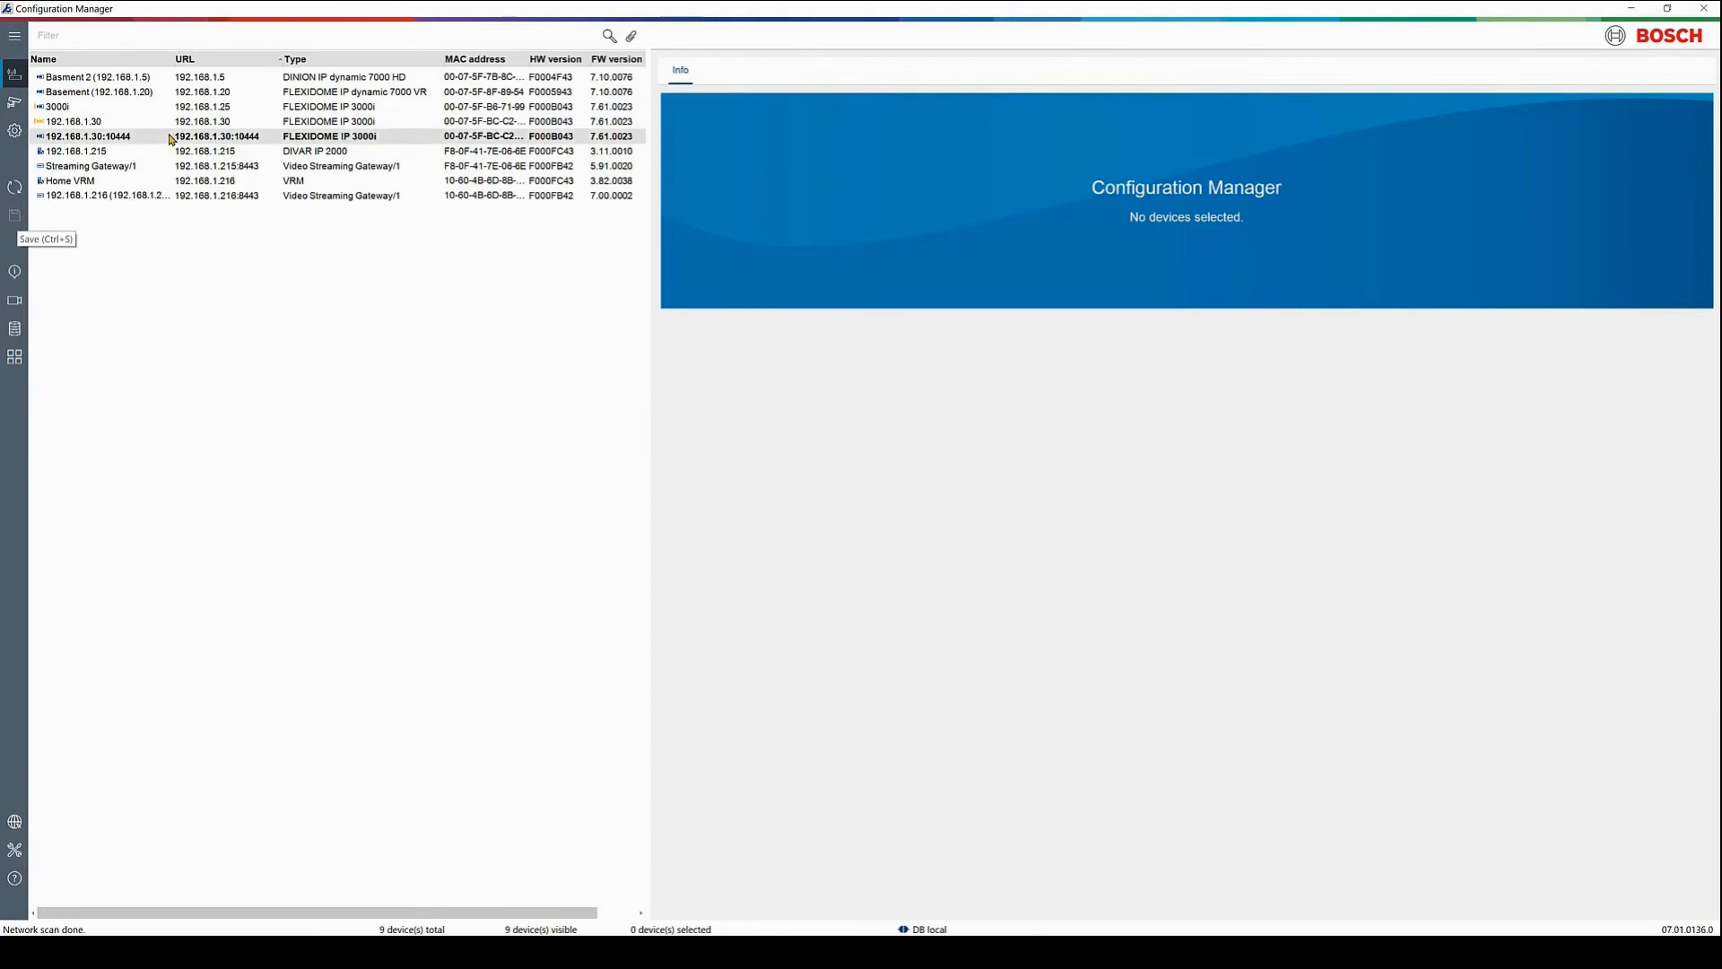
# Authenticate the session to the 192.168.1.30:10444 camera with its password and show its Alarm settings
pyautogui.click(172, 139)
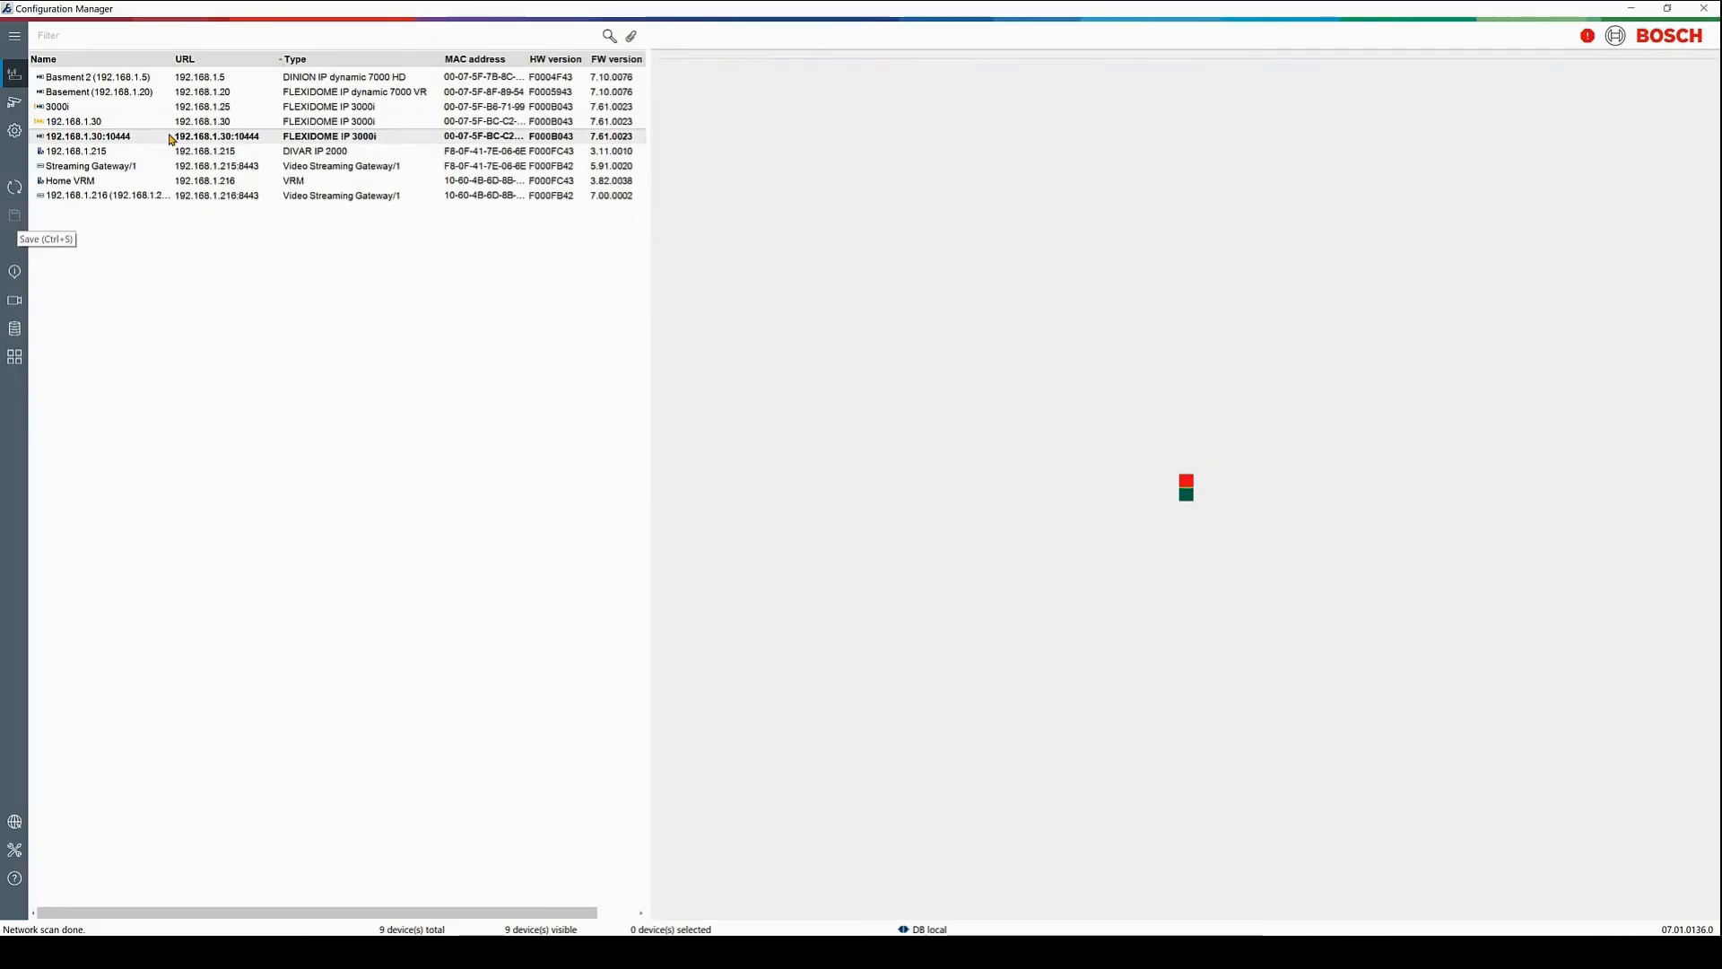
pyautogui.rightClick(171, 139)
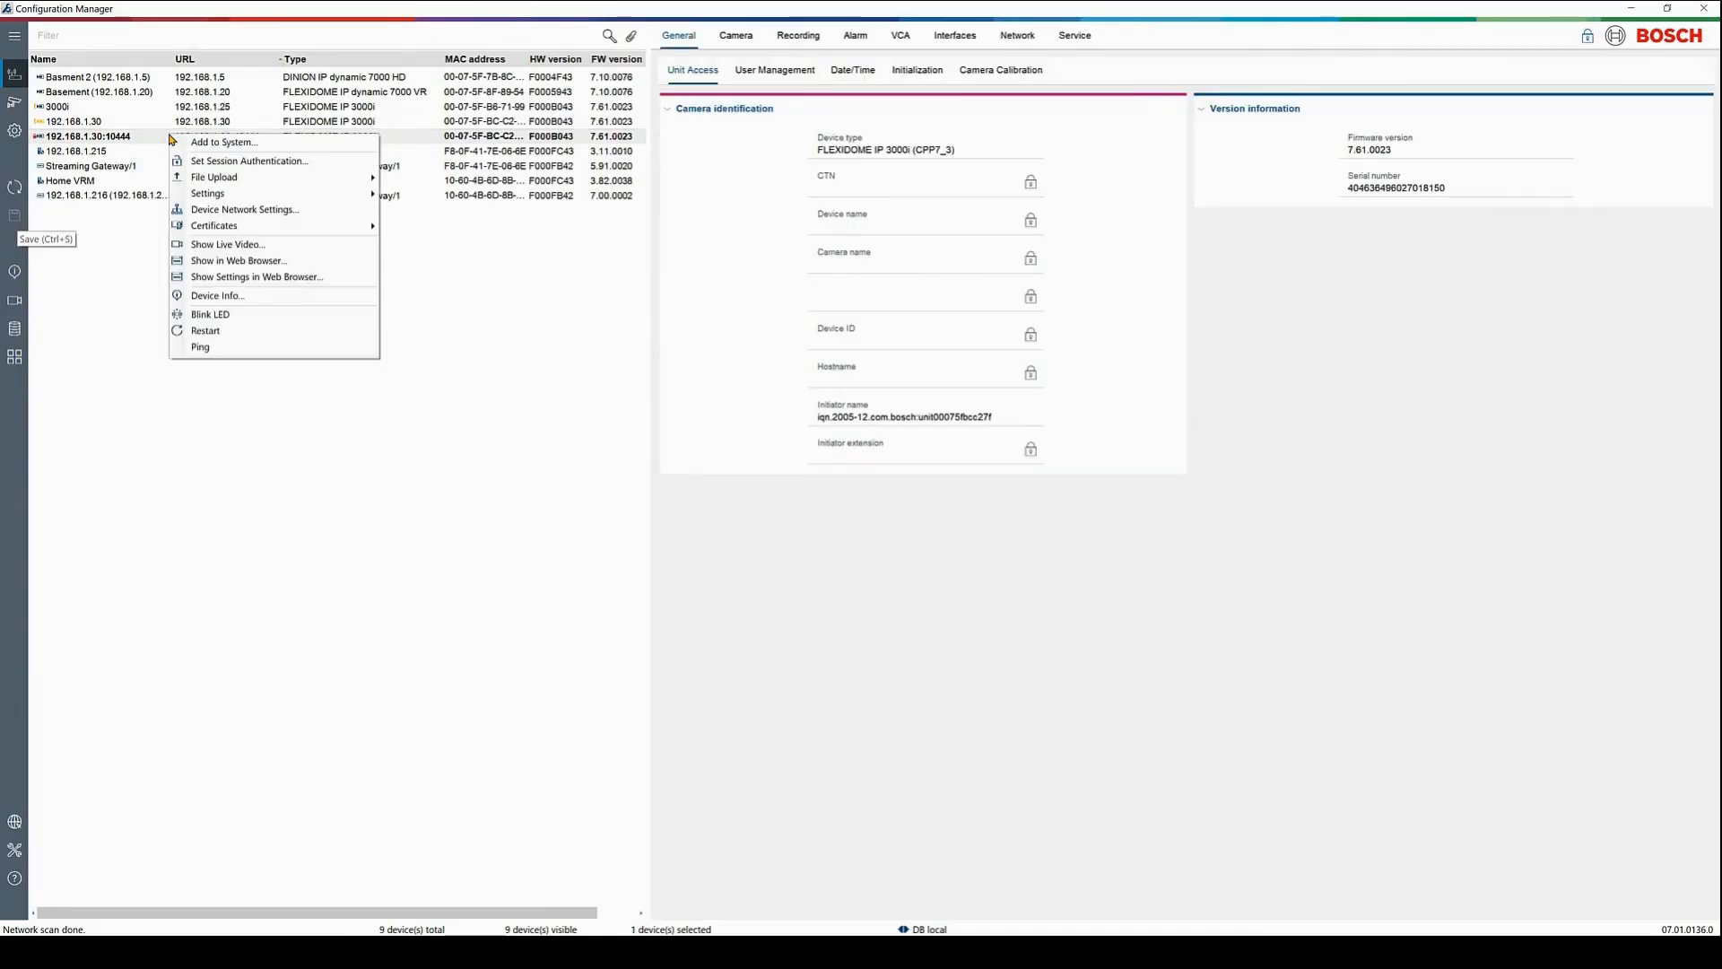
pyautogui.click(208, 161)
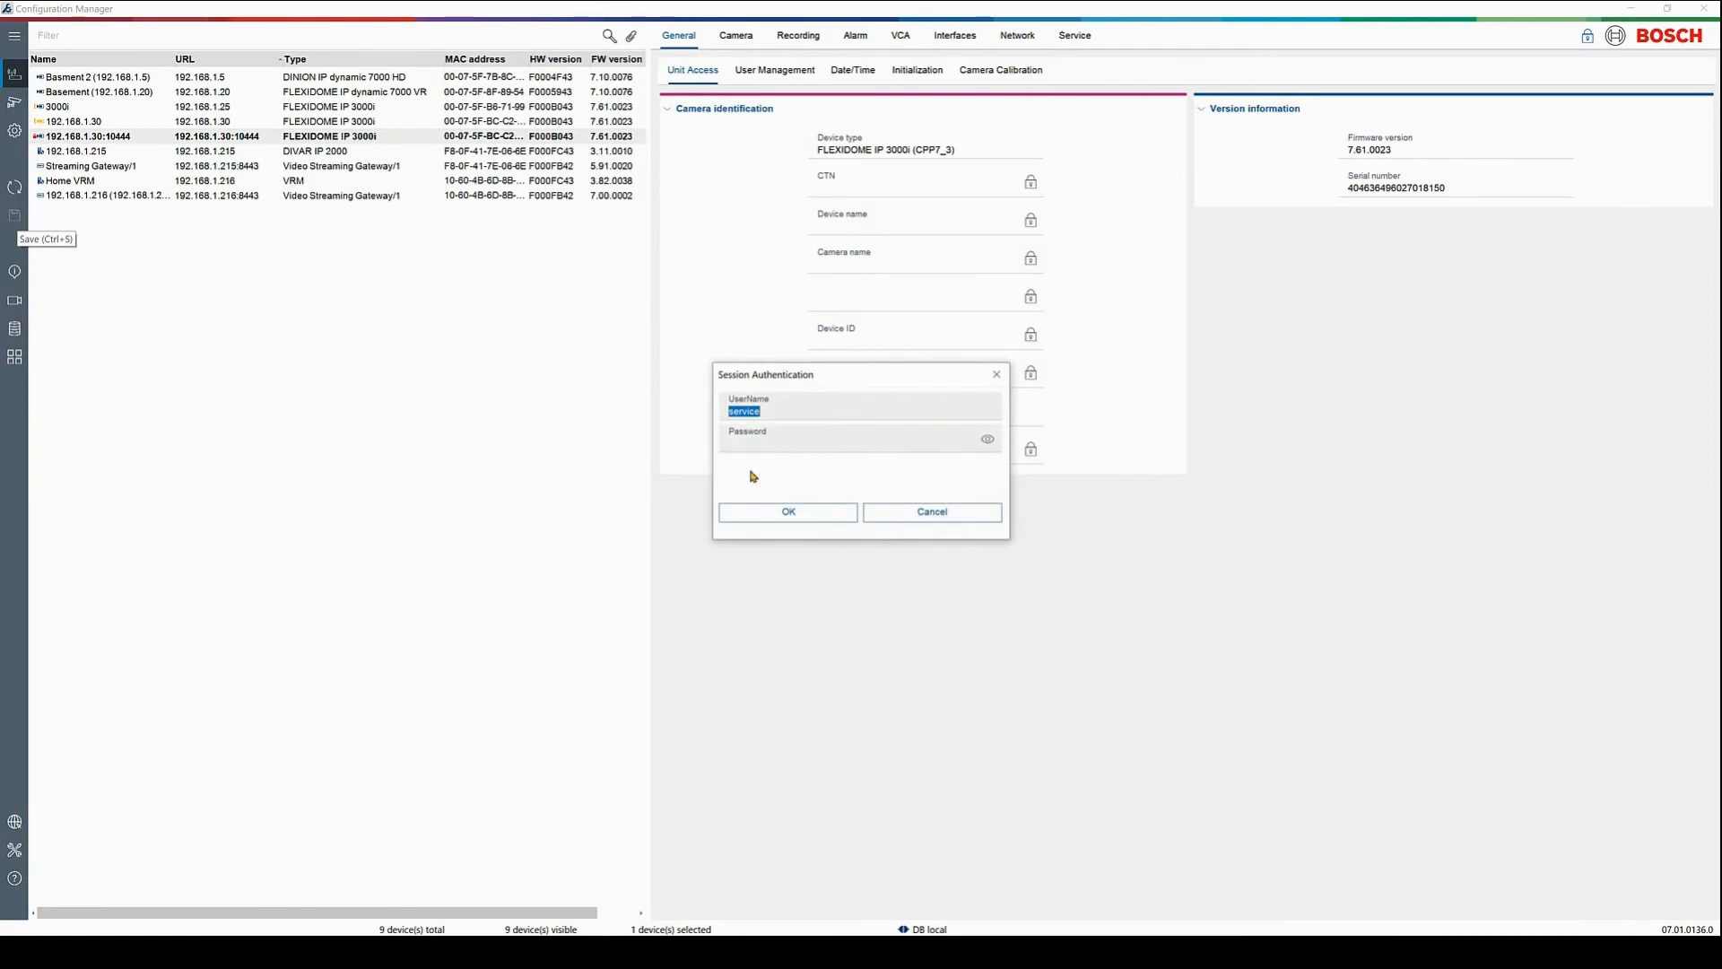
pyautogui.click(795, 448)
pyautogui.write('****')
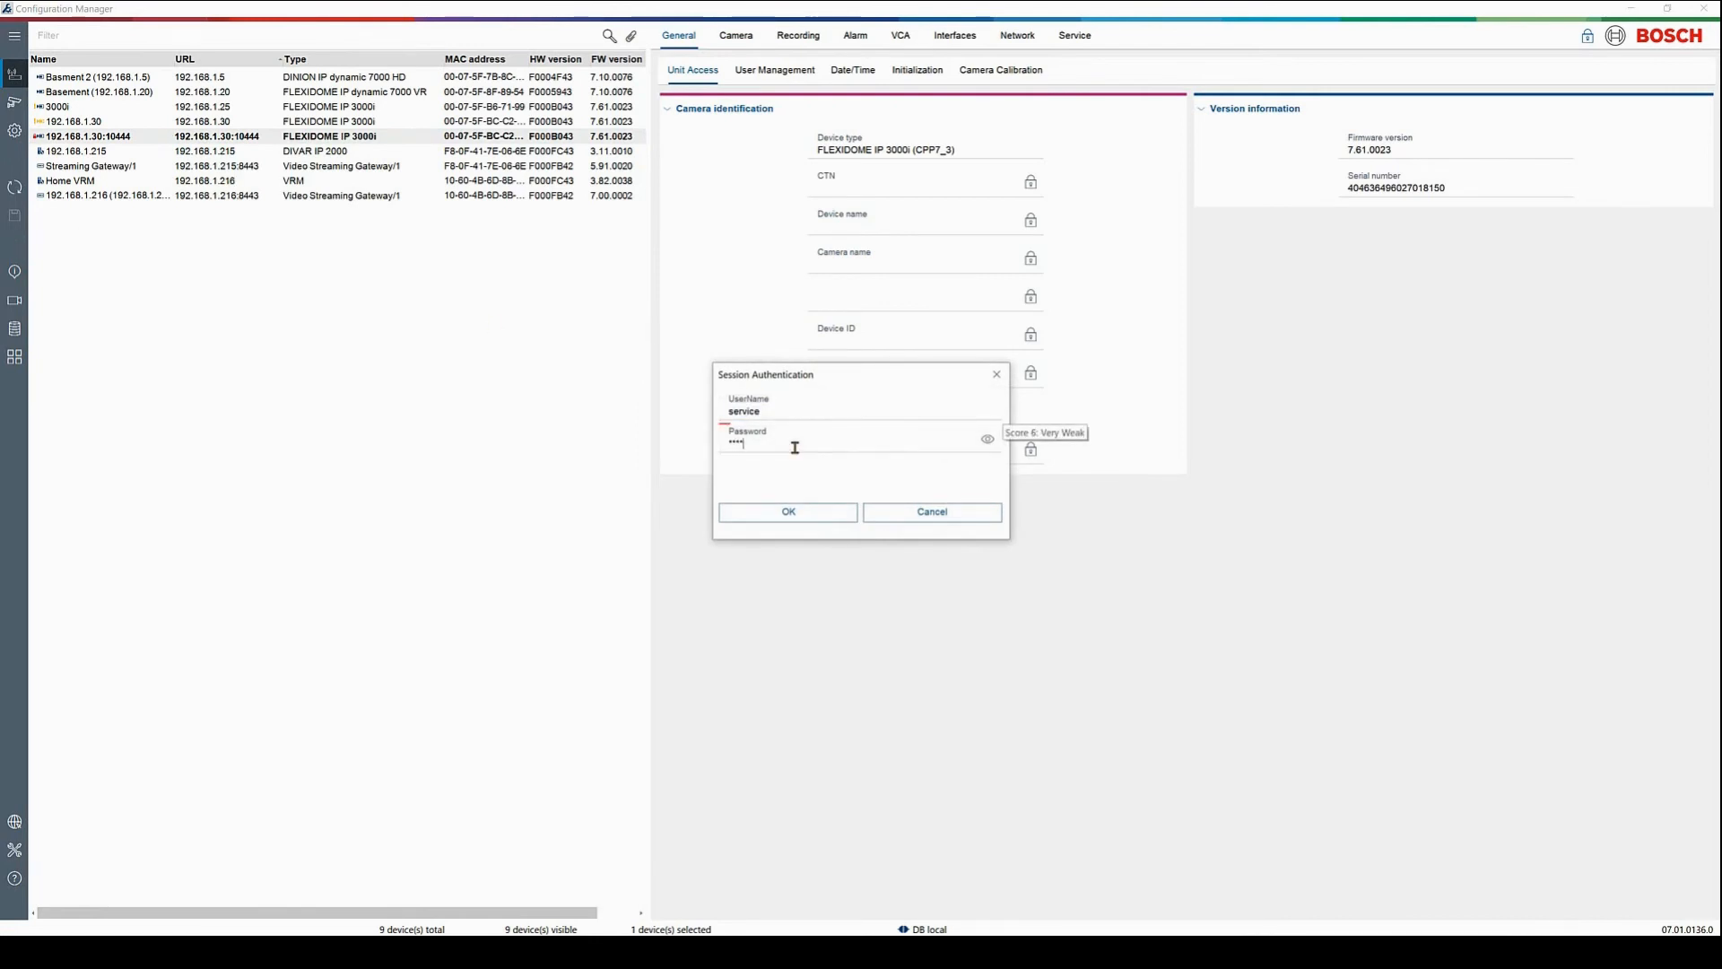
pyautogui.write('*******')
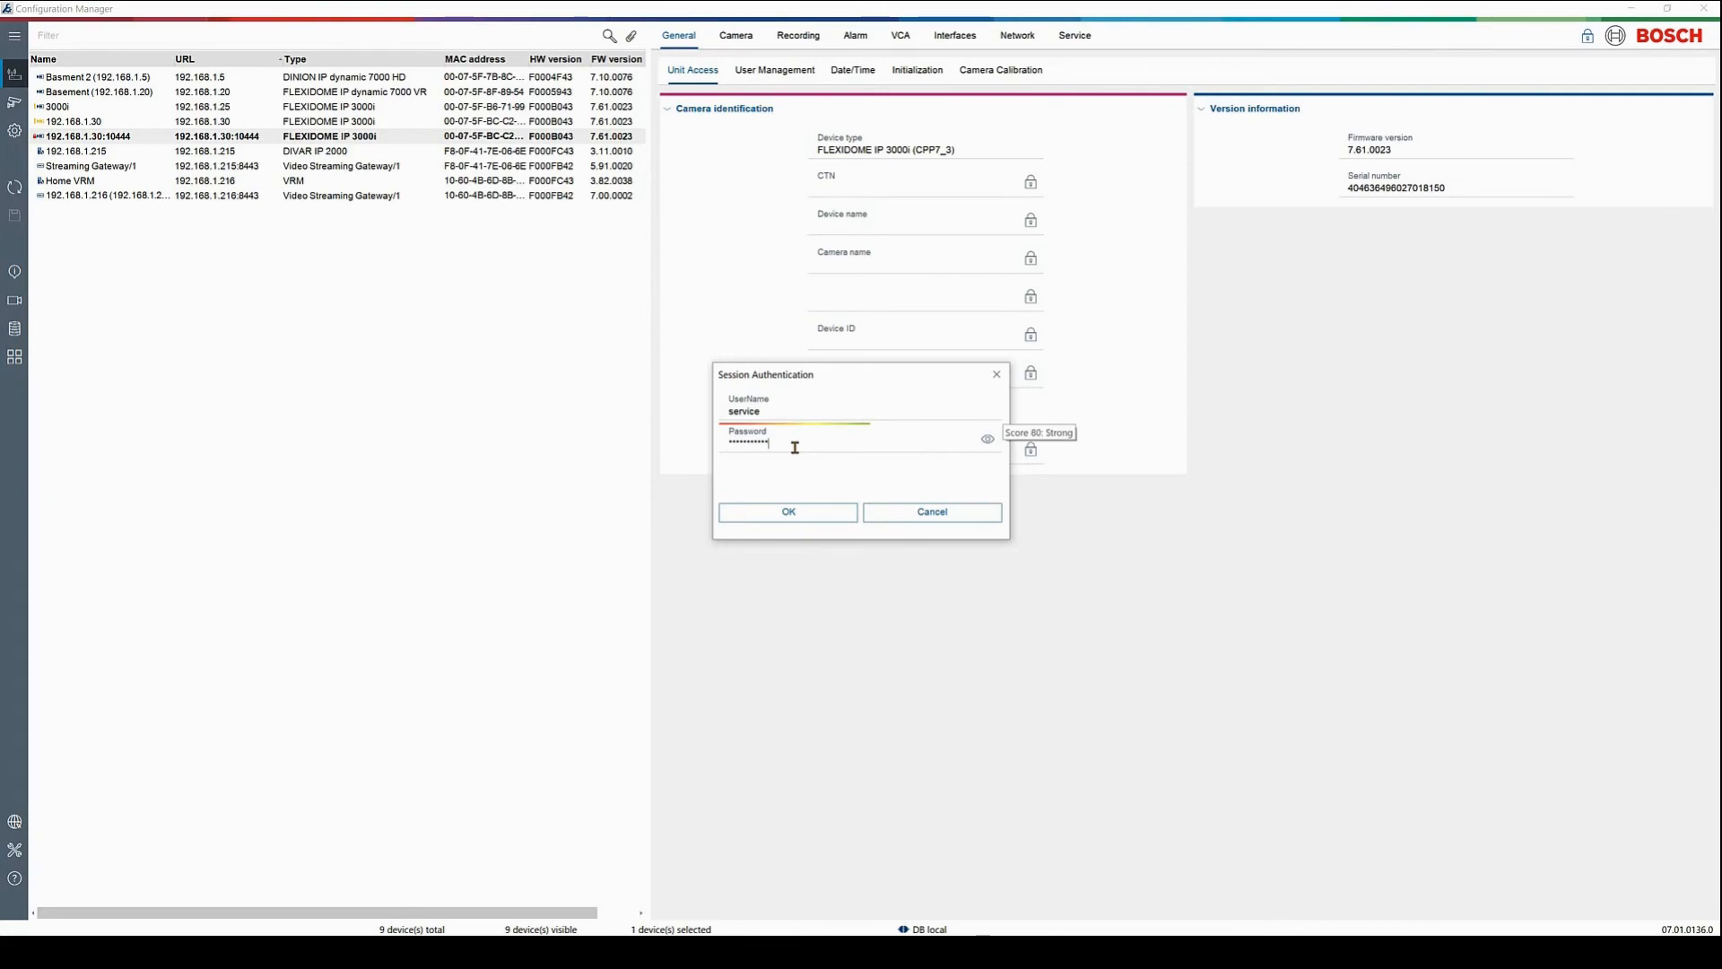
pyautogui.click(827, 513)
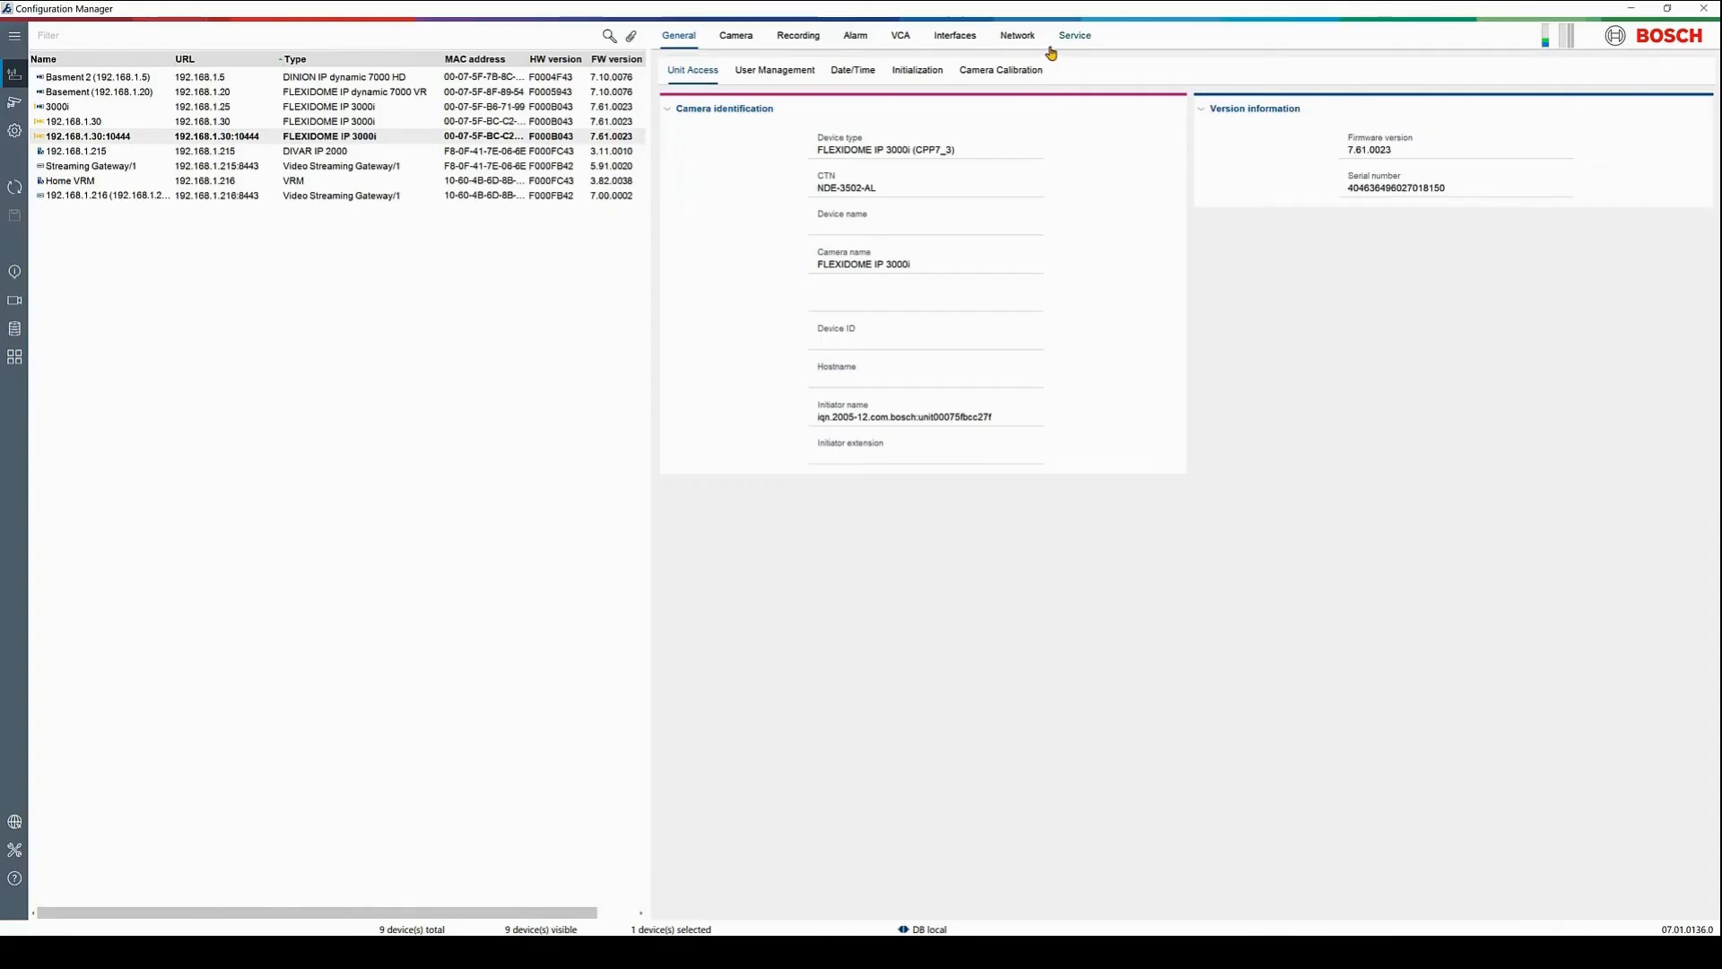
pyautogui.click(855, 37)
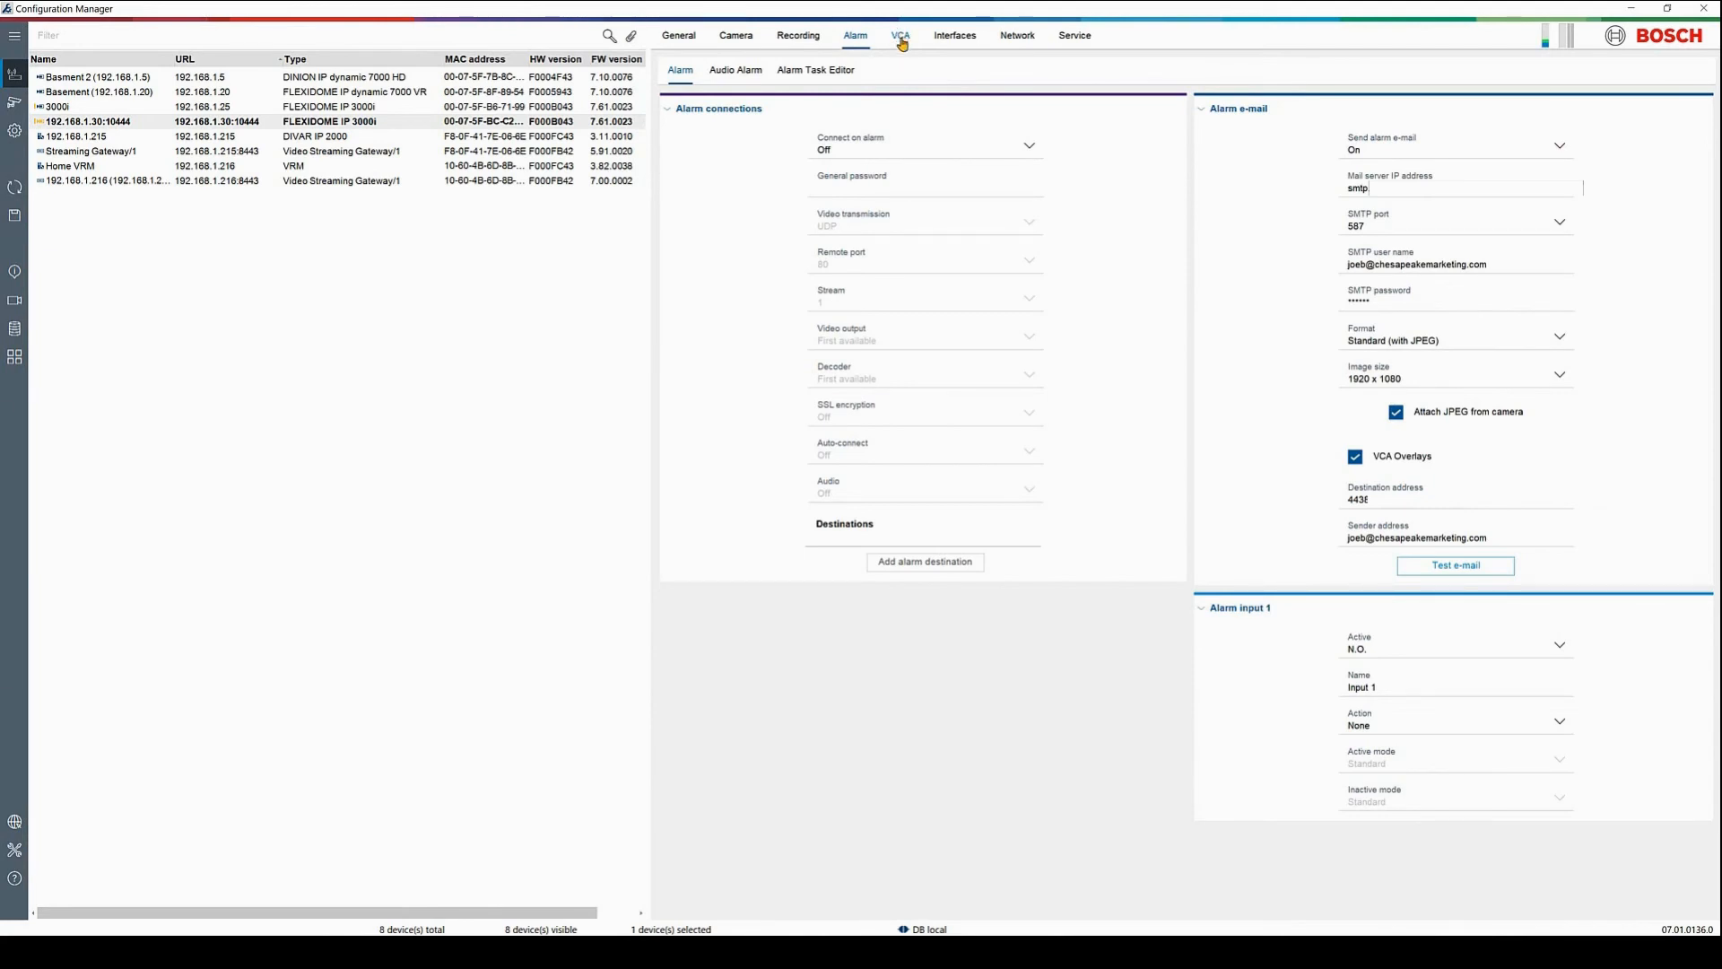
# Save the pending alarm changes, then make VCA Event triggered by Virtual alarm input 1
pyautogui.click(902, 40)
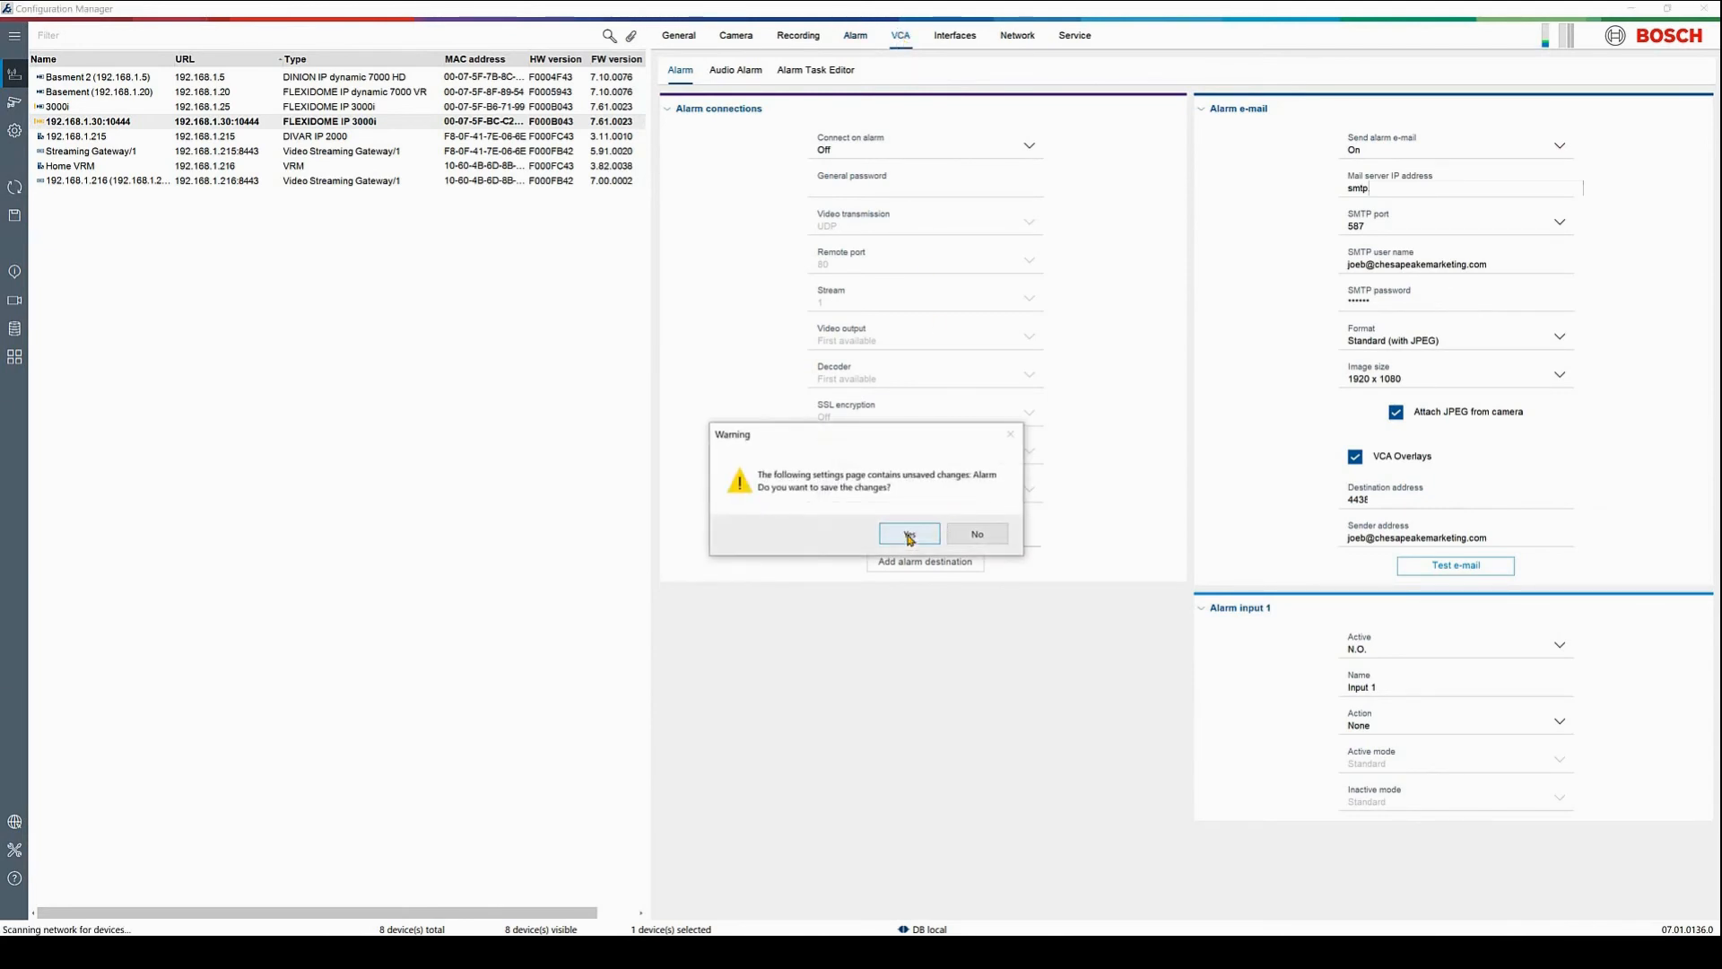
pyautogui.click(910, 535)
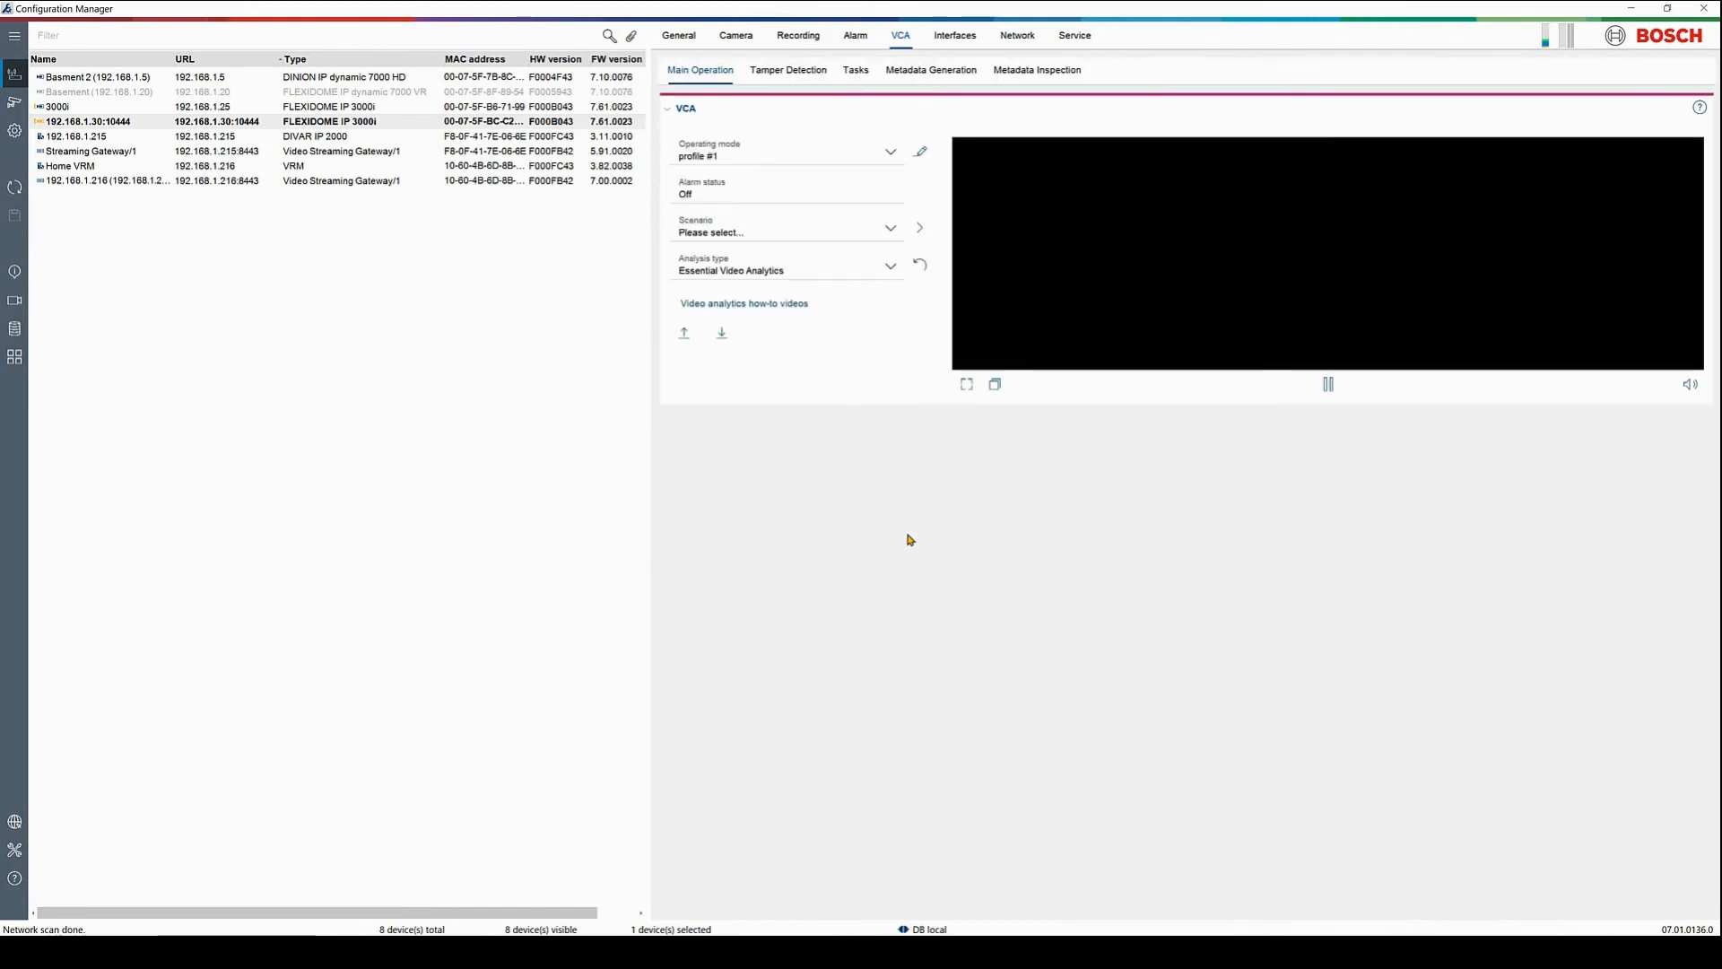
pyautogui.click(758, 153)
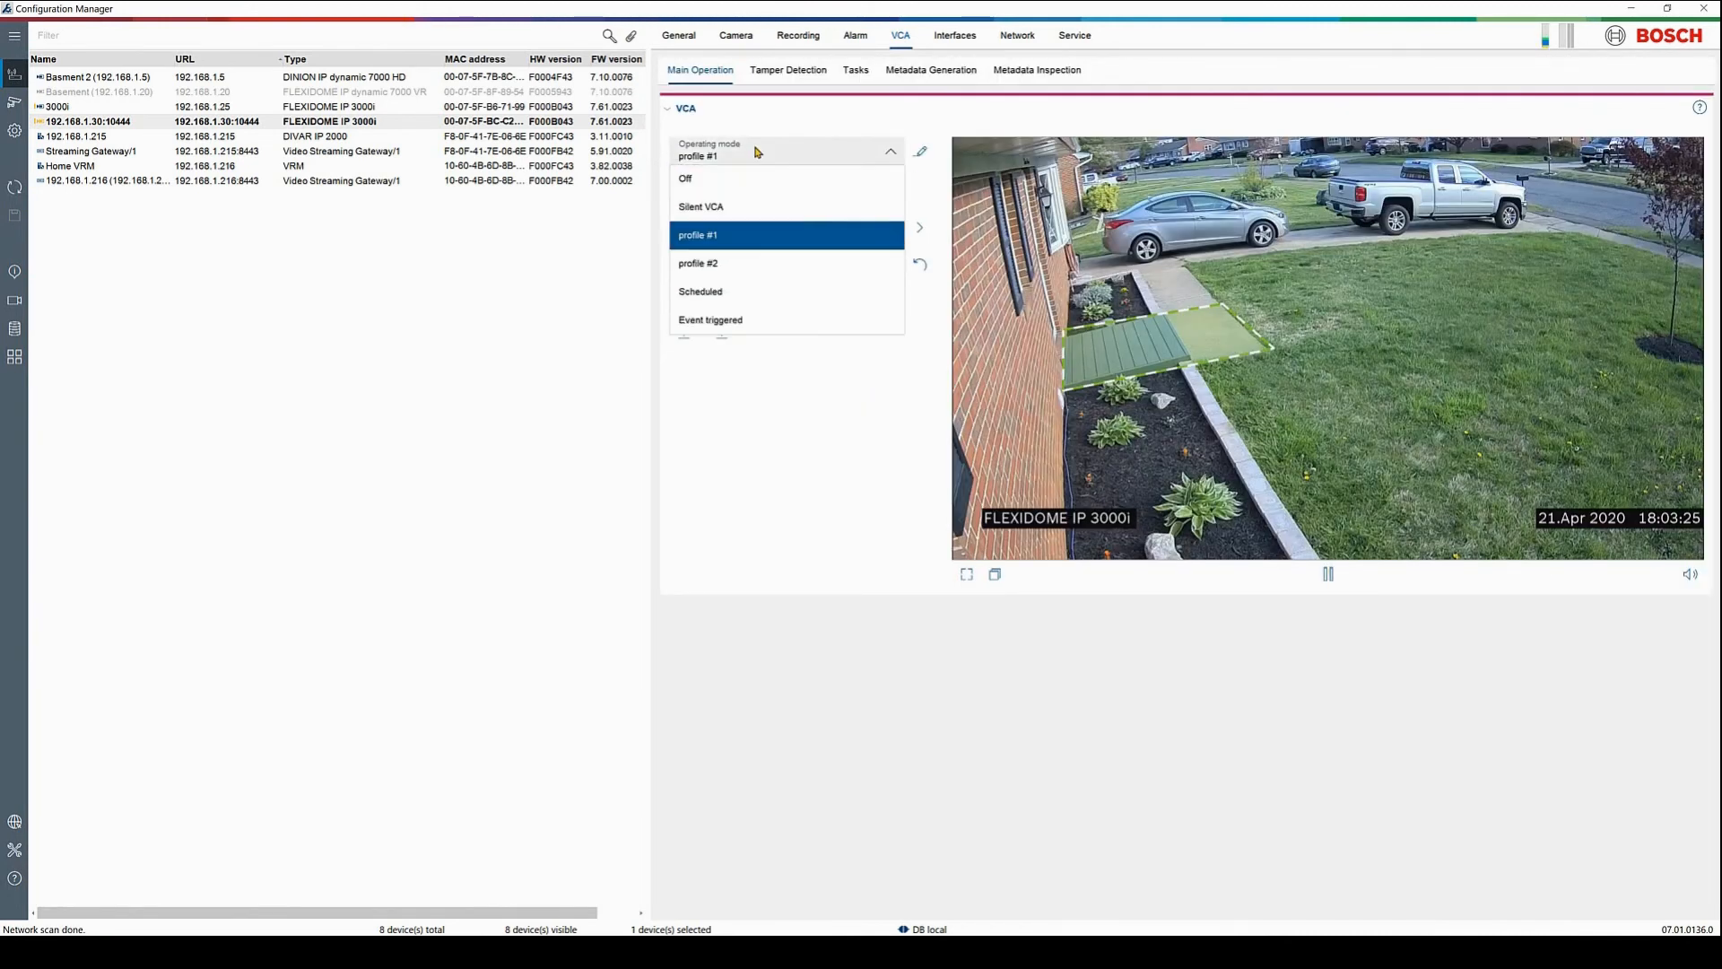
pyautogui.click(738, 321)
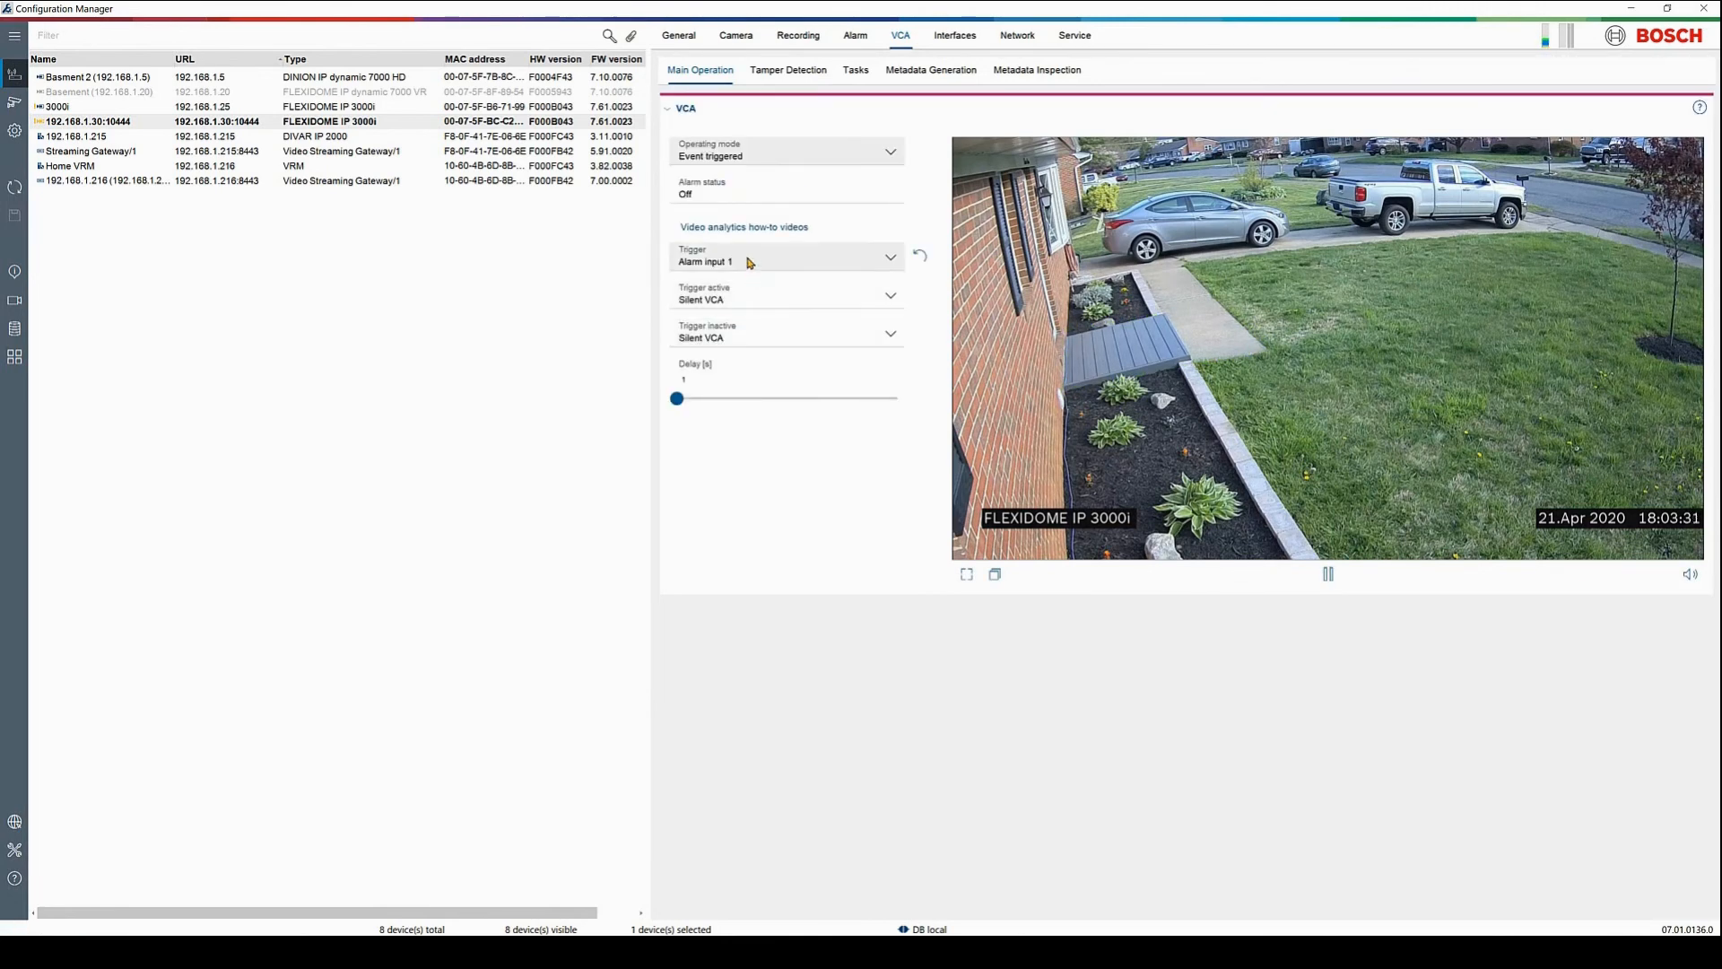
pyautogui.click(749, 262)
pyautogui.click(747, 318)
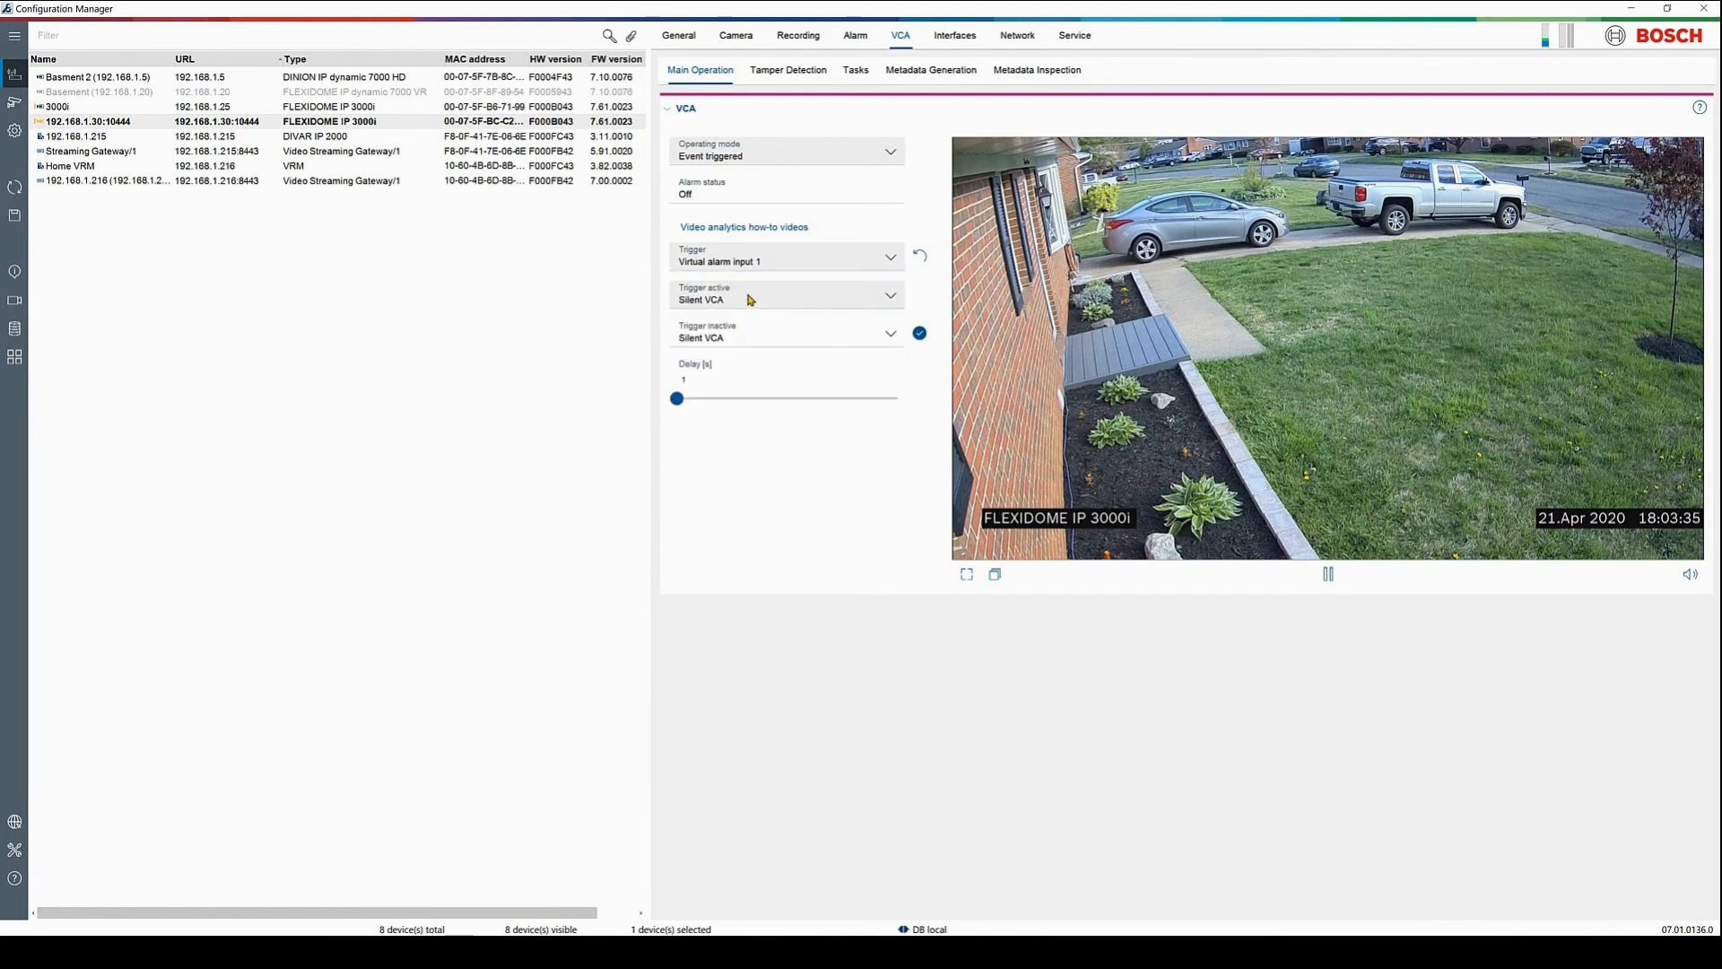
# Run VCA profile #1 while the trigger is active, save, and return to the Alarm settings
pyautogui.click(751, 298)
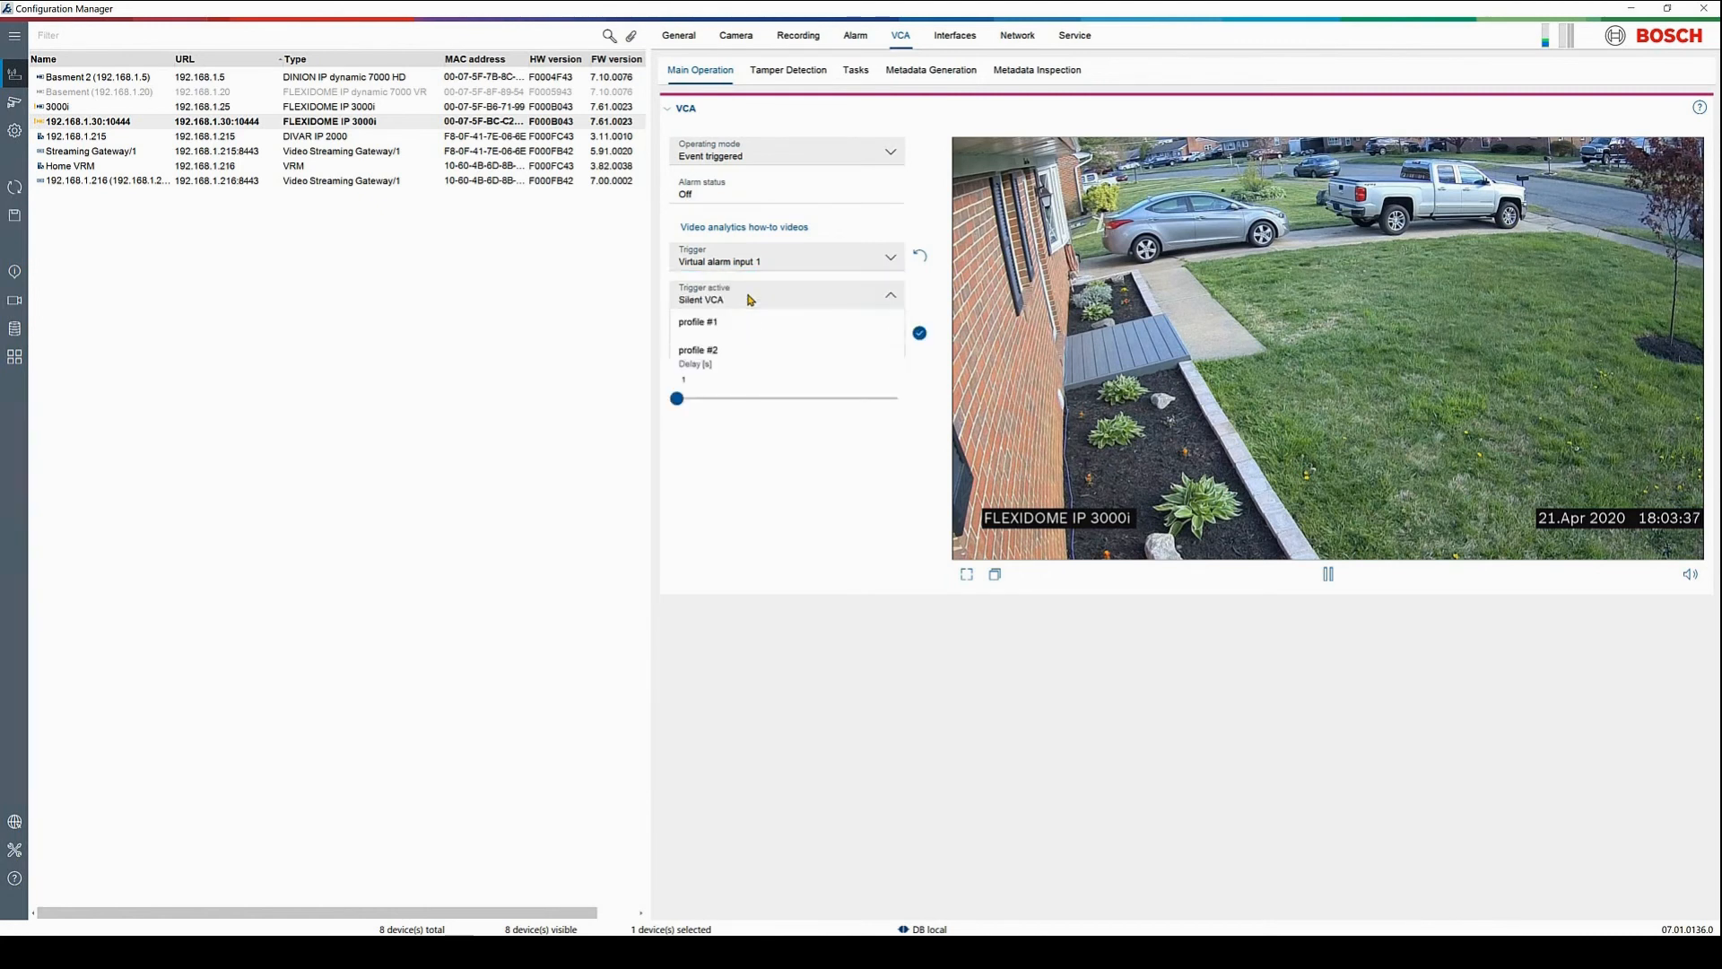
pyautogui.click(736, 356)
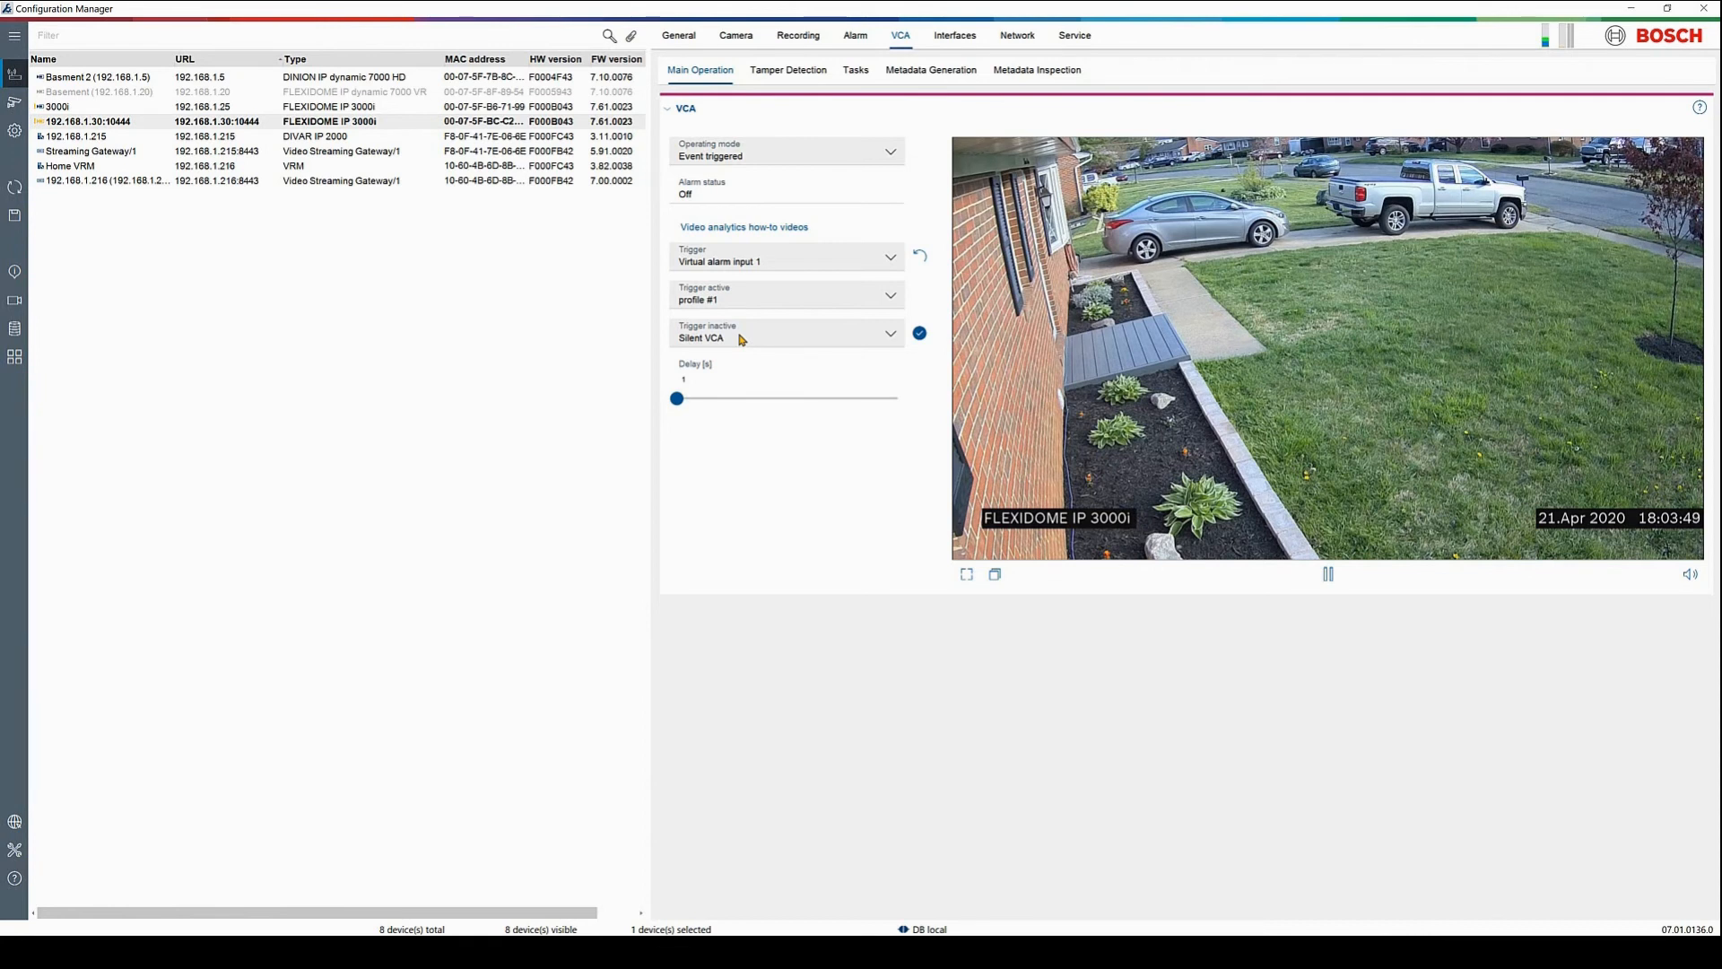
pyautogui.click(17, 221)
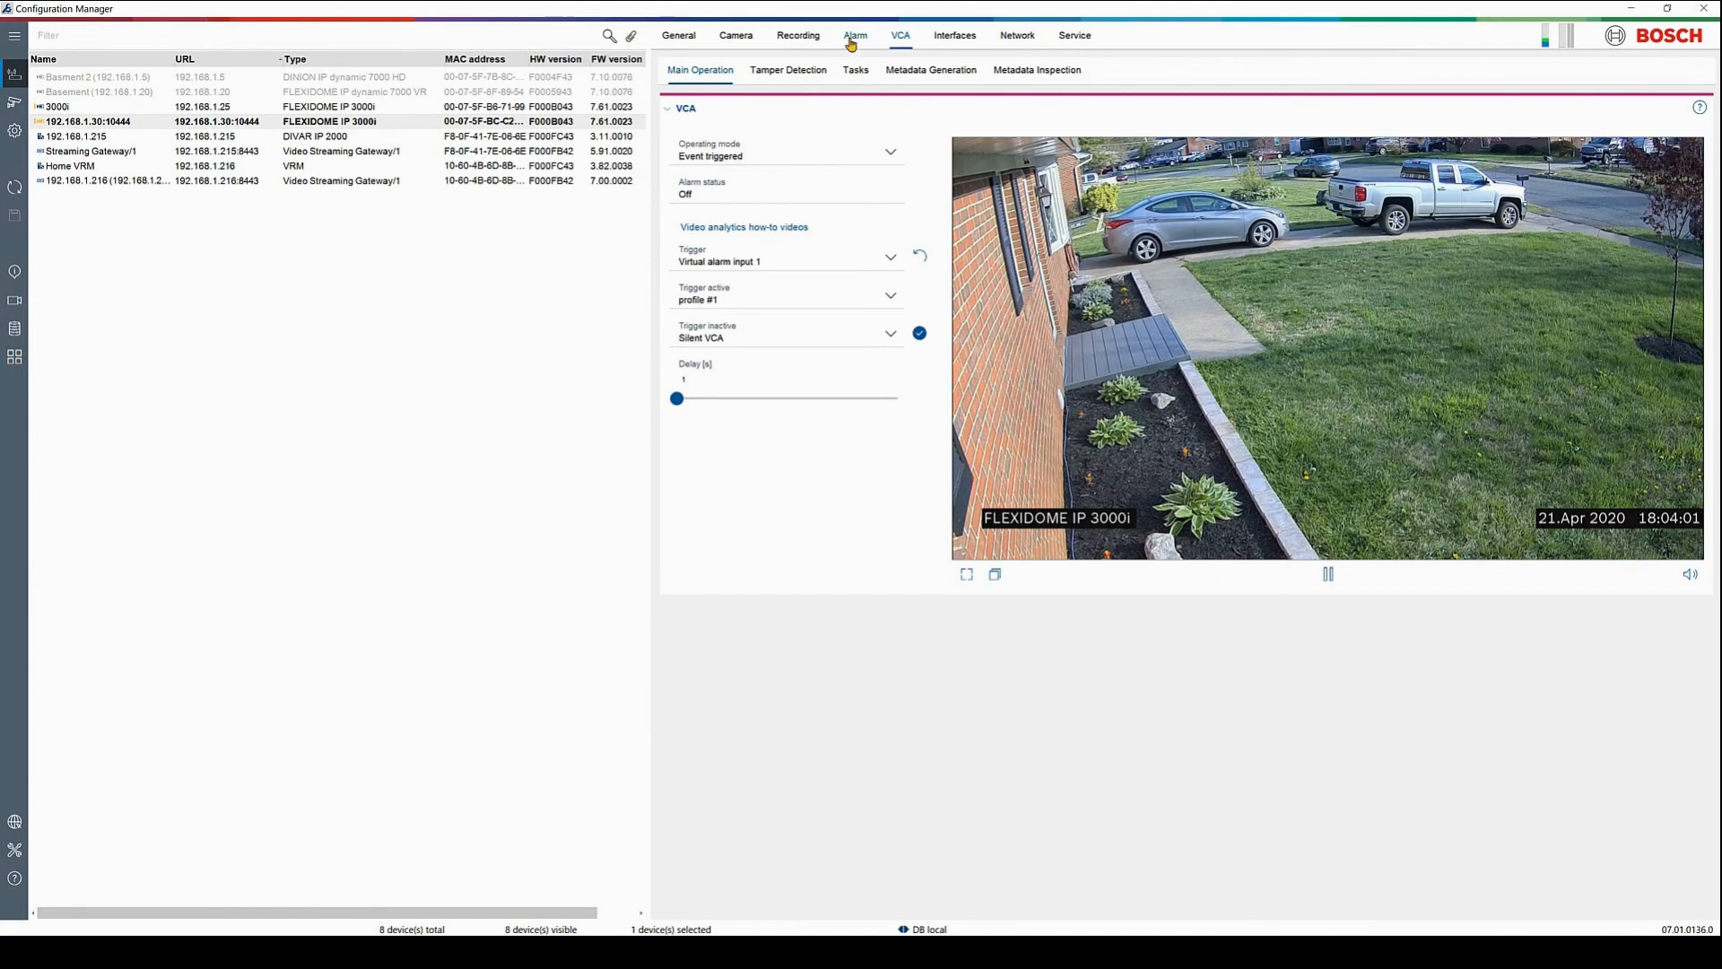
pyautogui.click(852, 36)
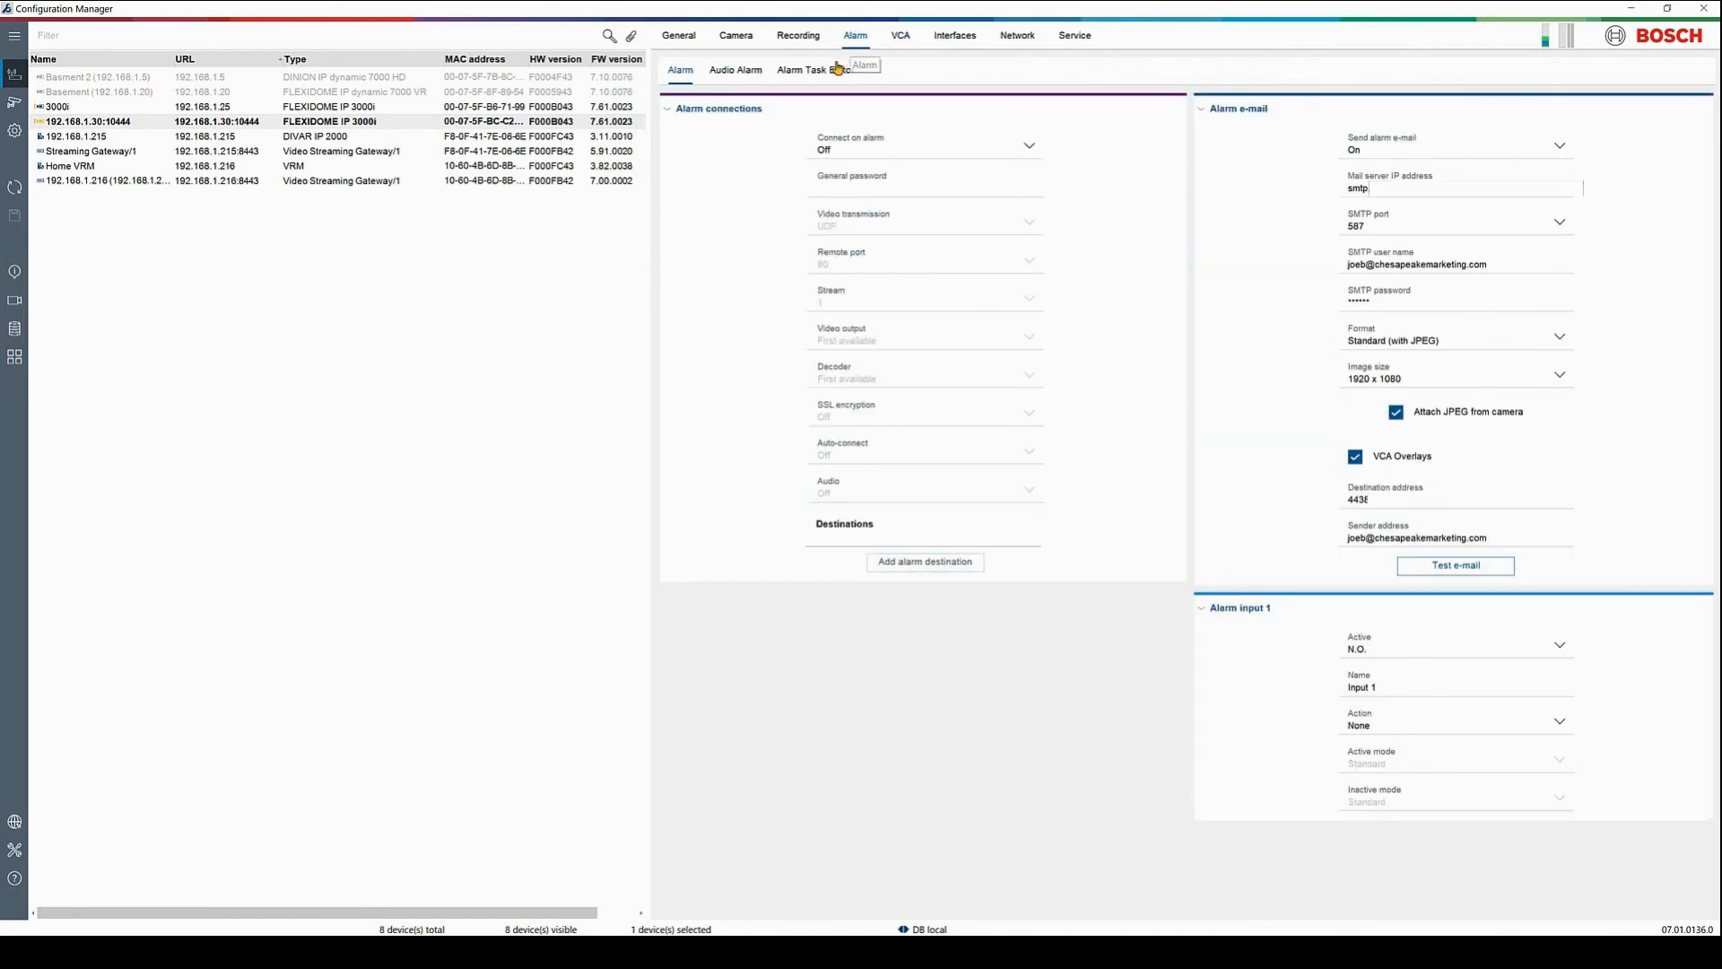
# In the Alarm Task Editor, change if(Input(1))then mail; to if(VCARule(1,1))then mail;
pyautogui.click(834, 72)
pyautogui.click(907, 177)
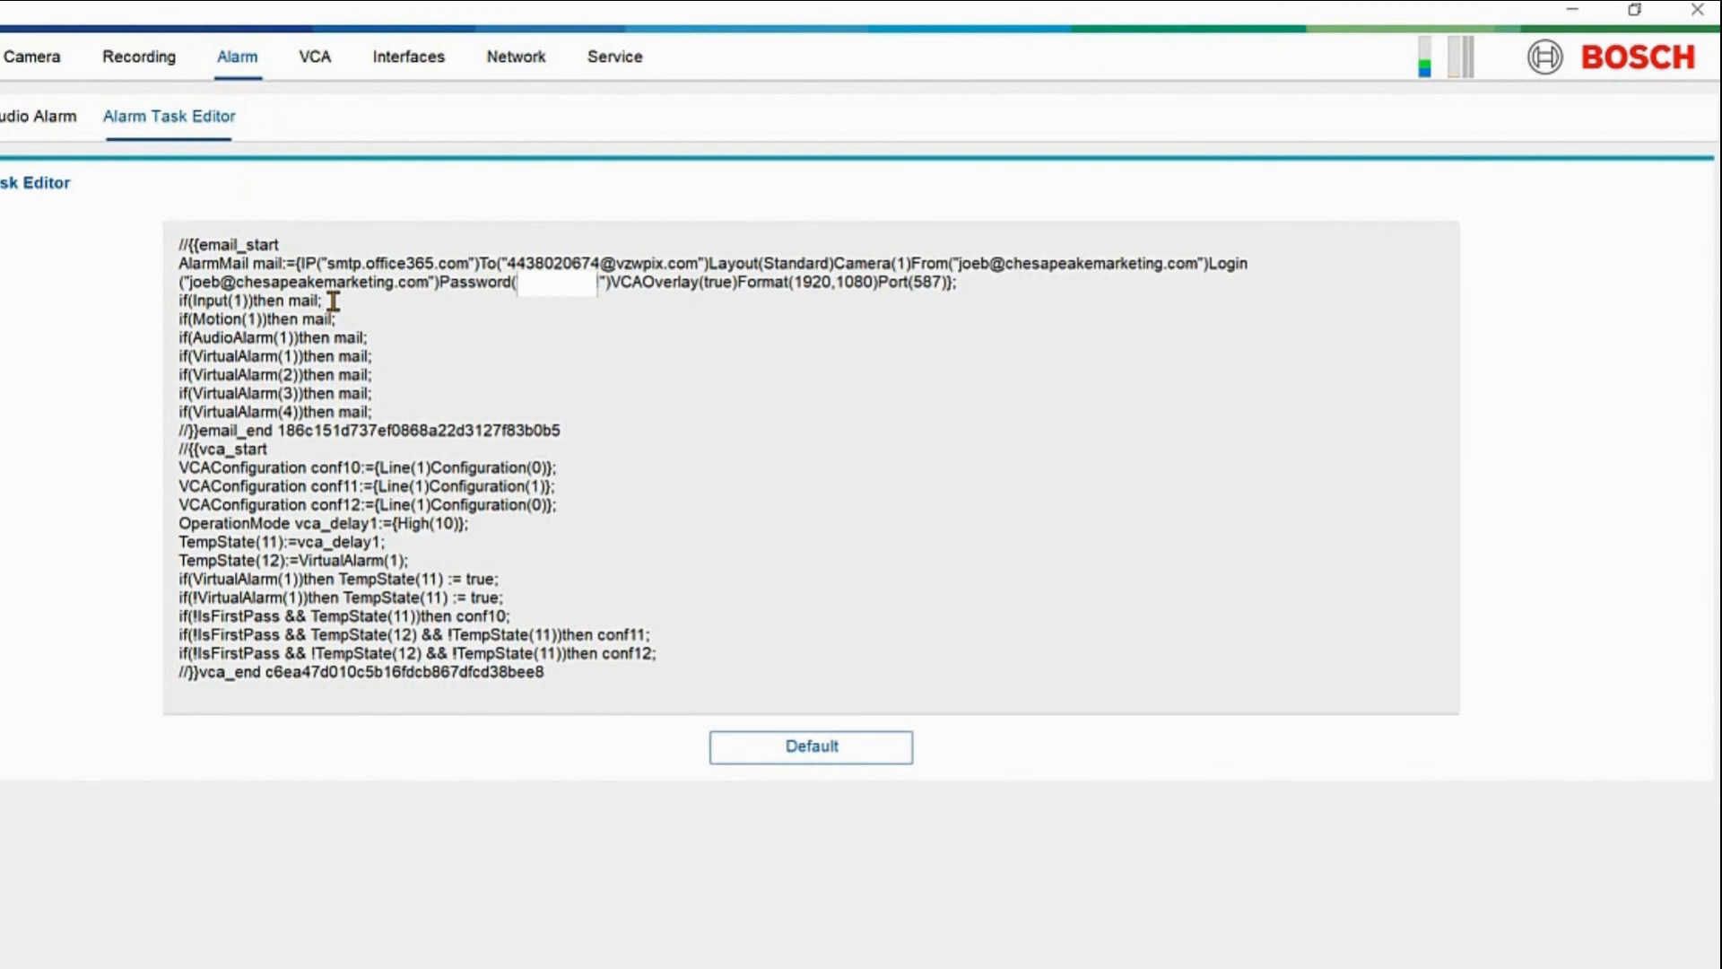
pyautogui.press('BackSpace')
pyautogui.press('BackSpace')
pyautogui.press('BackSpace')
pyautogui.press('BackSpace')
pyautogui.press('BackSpace')
pyautogui.press('BackSpace')
pyautogui.press('BackSpace')
pyautogui.press('BackSpace')
pyautogui.press('BackSpace')
pyautogui.press('BackSpace')
pyautogui.press('BackSpace')
pyautogui.press('BackSpace')
pyautogui.press('BackSpace')
pyautogui.press('BackSpace')
pyautogui.press('BackSpace')
pyautogui.press('BackSpace')
pyautogui.write('VCARule(')
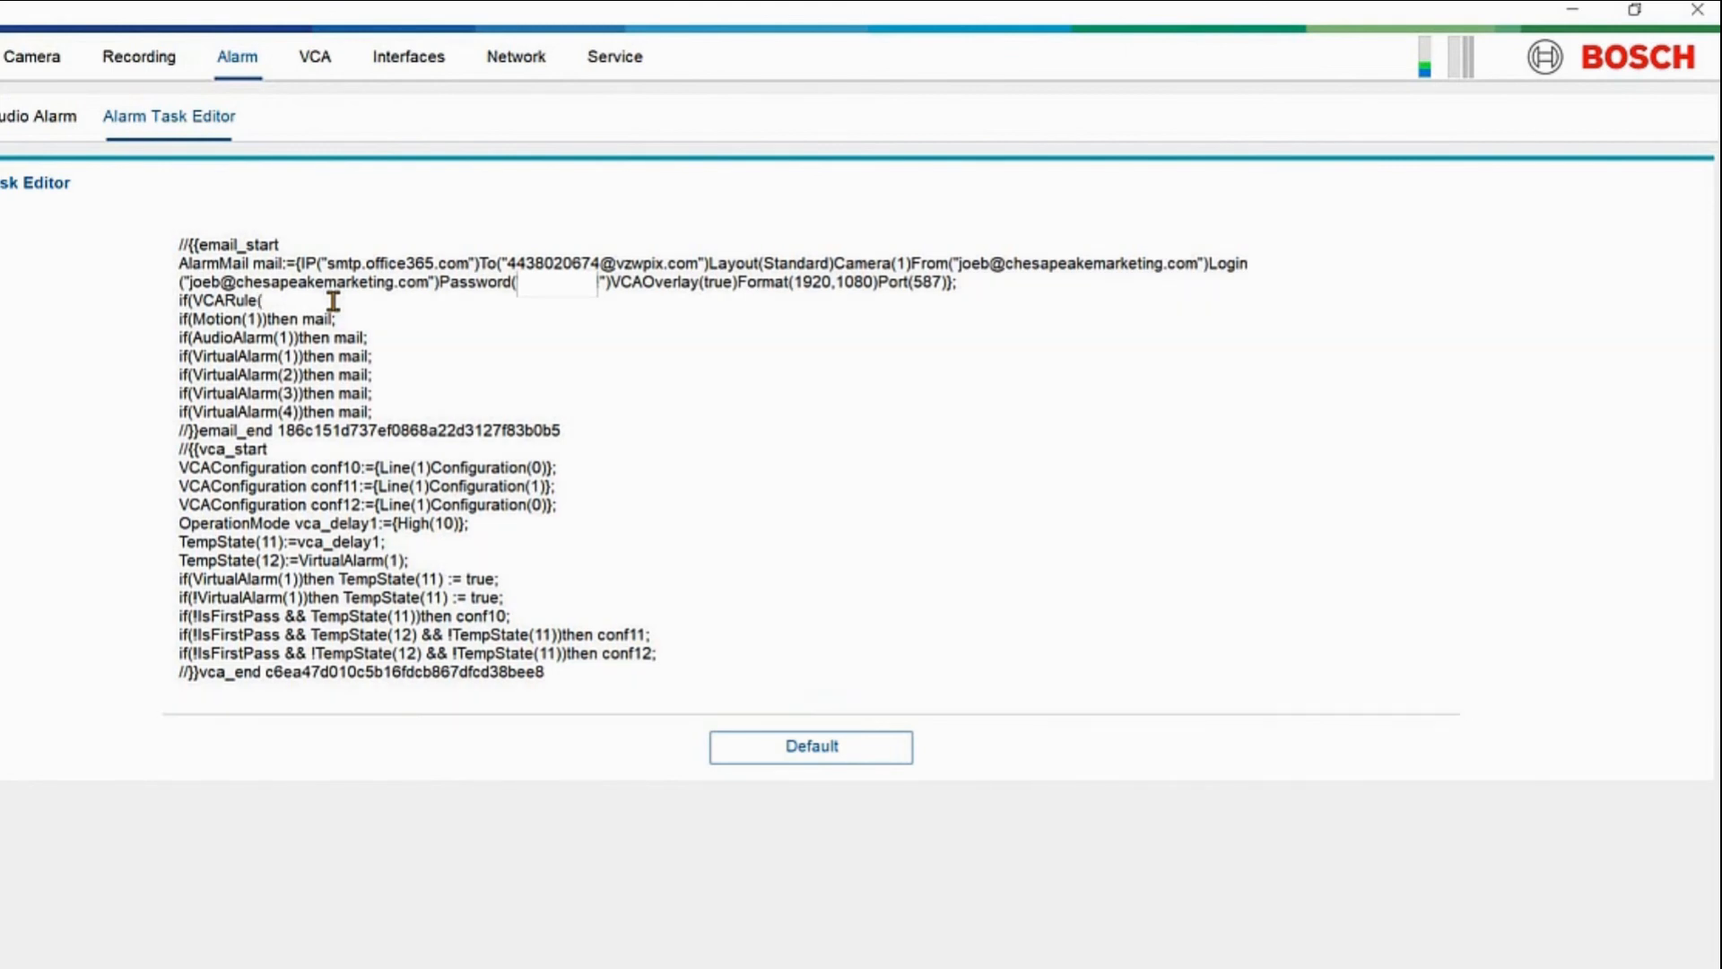
pyautogui.write('1,1))then mail;')
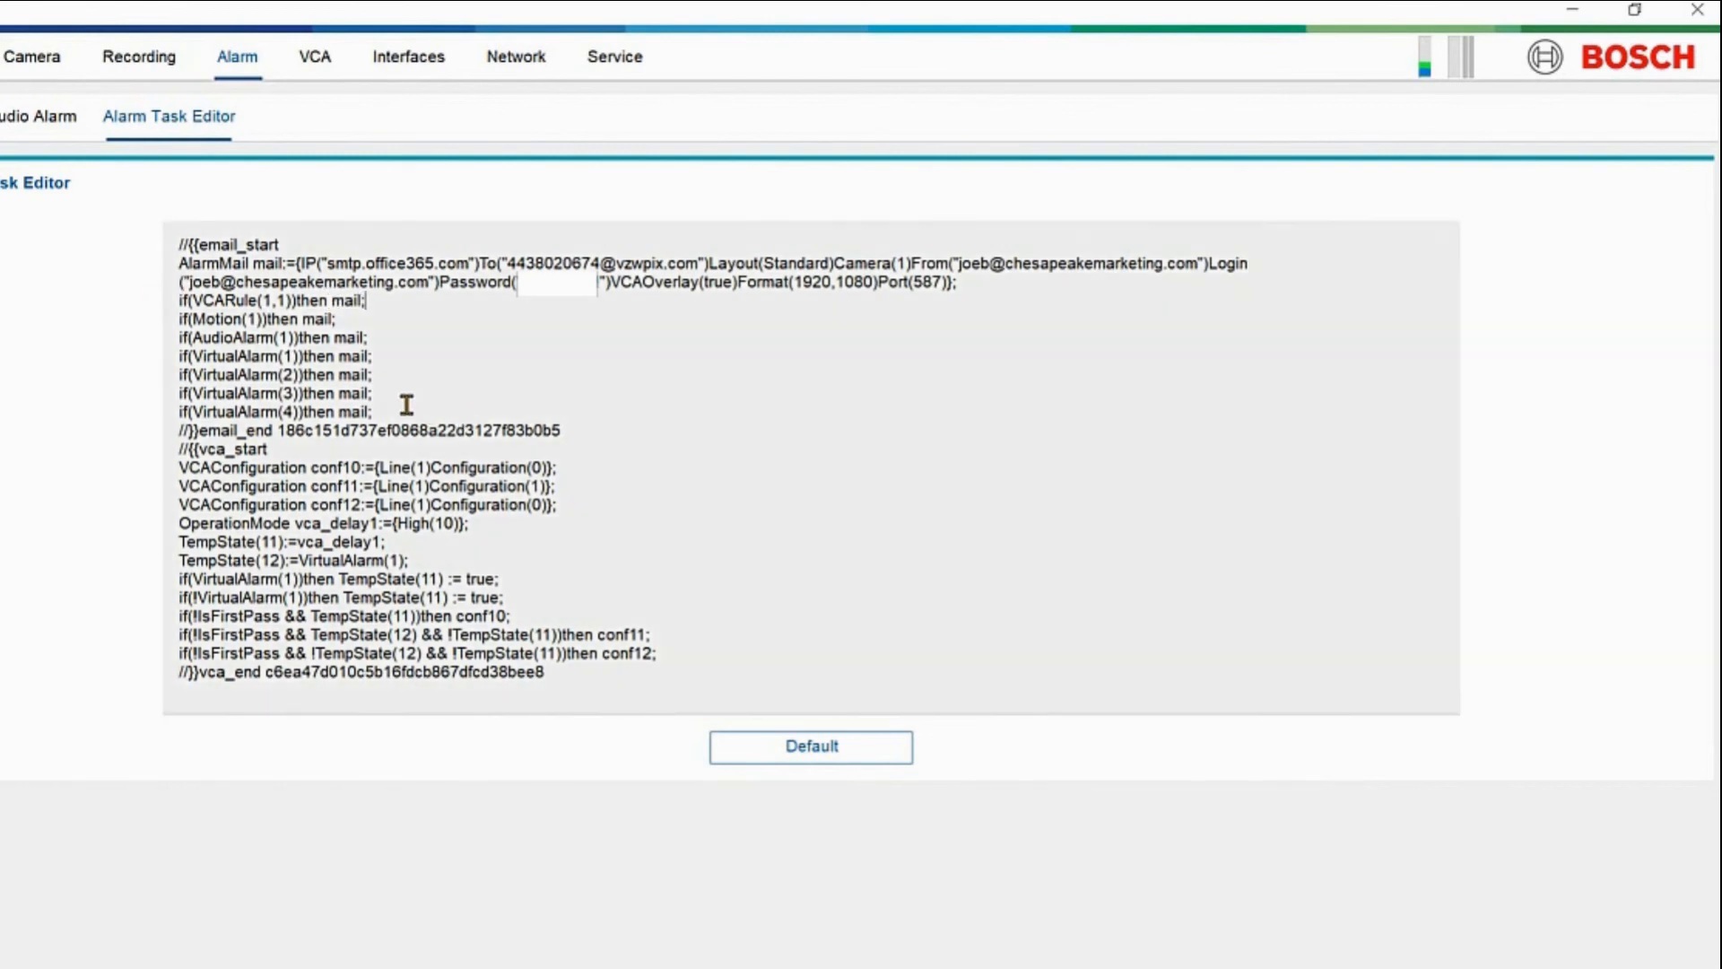
# Delete the remaining if(...)then mail lines and go back to the VCA page
pyautogui.moveTo(372, 413); pyautogui.dragTo(173, 325)
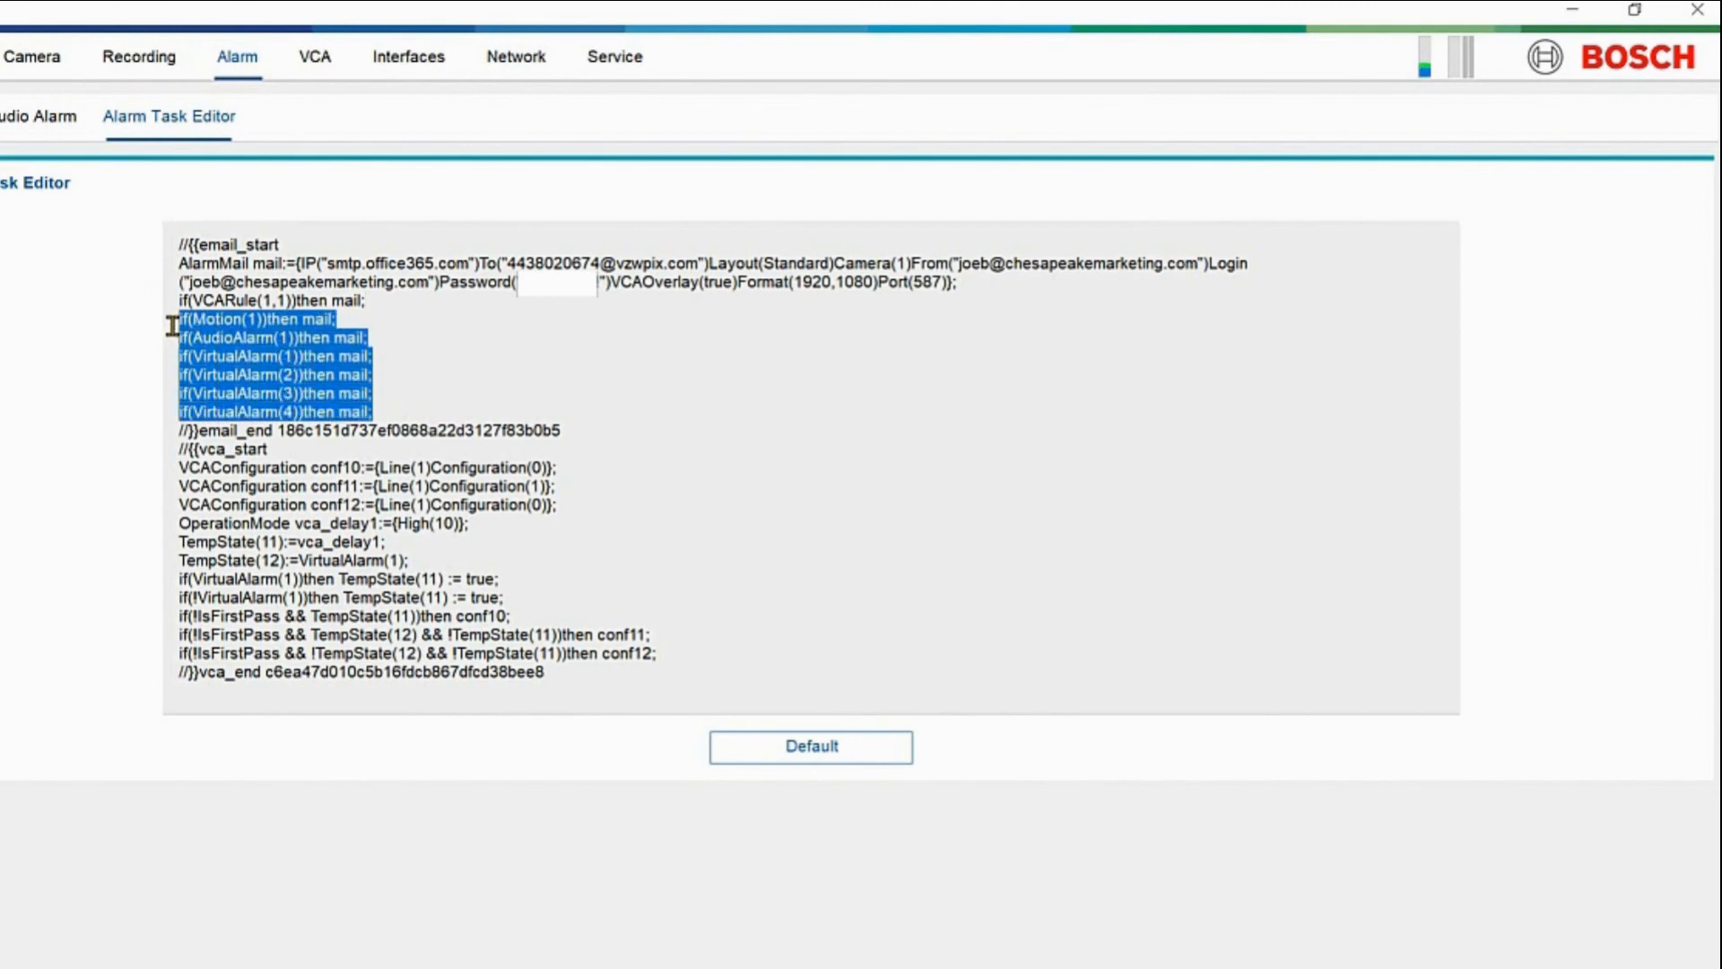
pyautogui.press('BackSpace')
pyautogui.press('BackSpace')
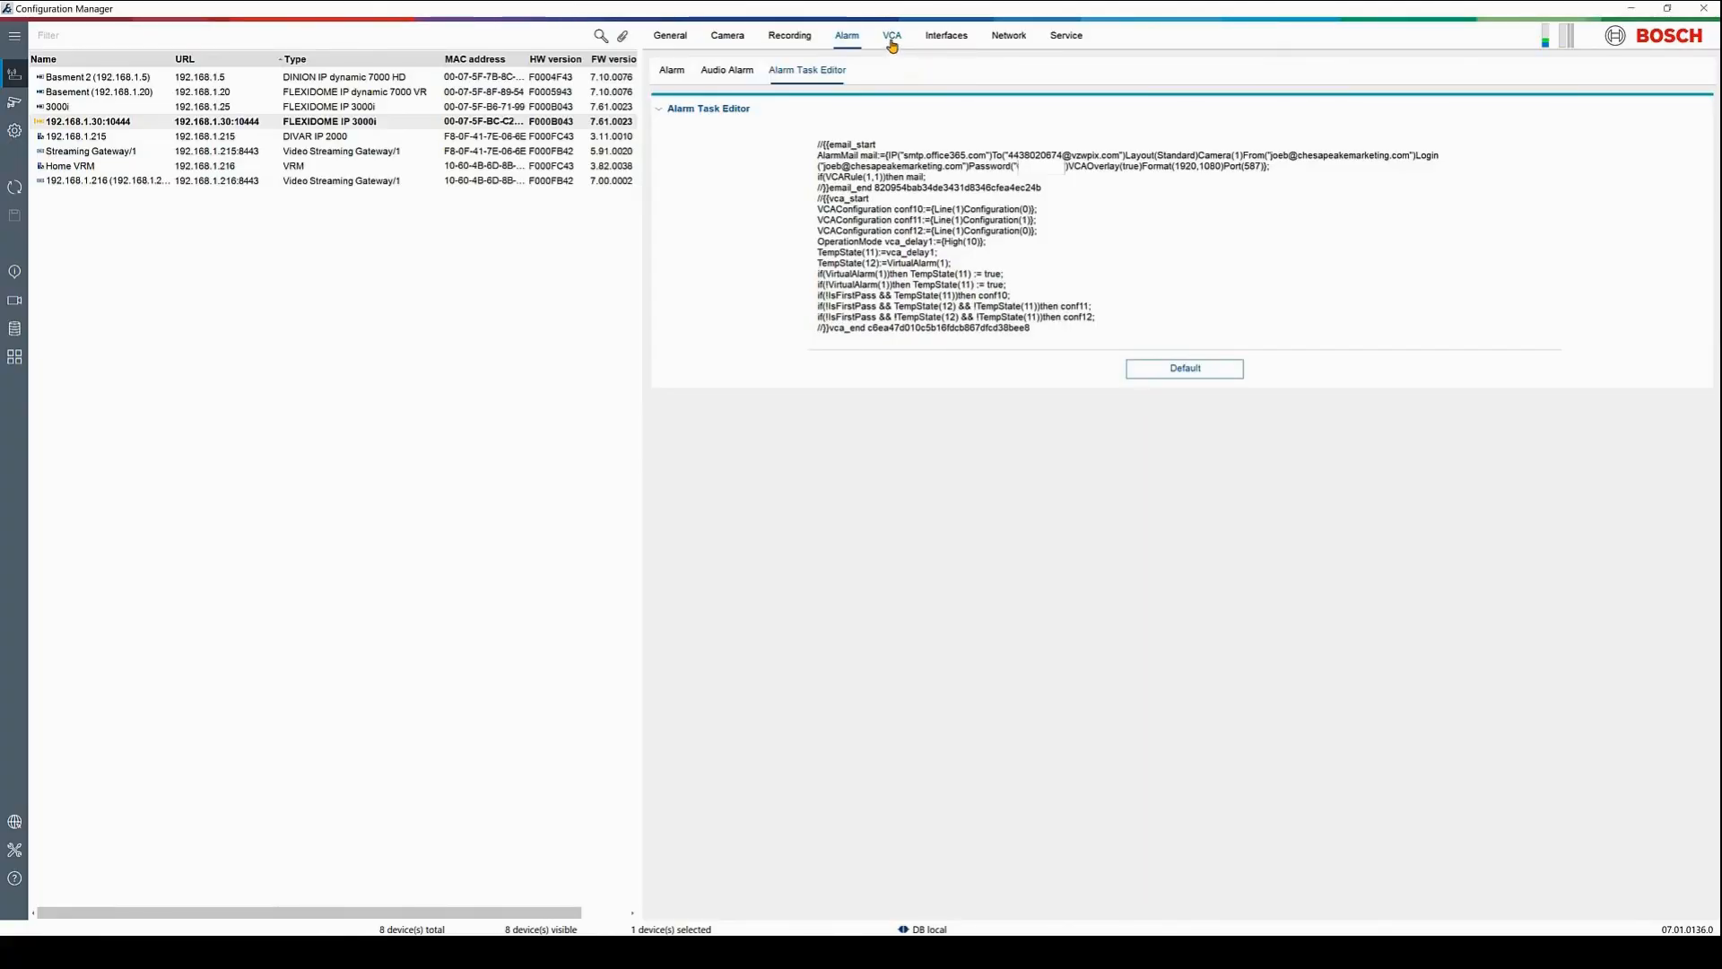
pyautogui.click(893, 39)
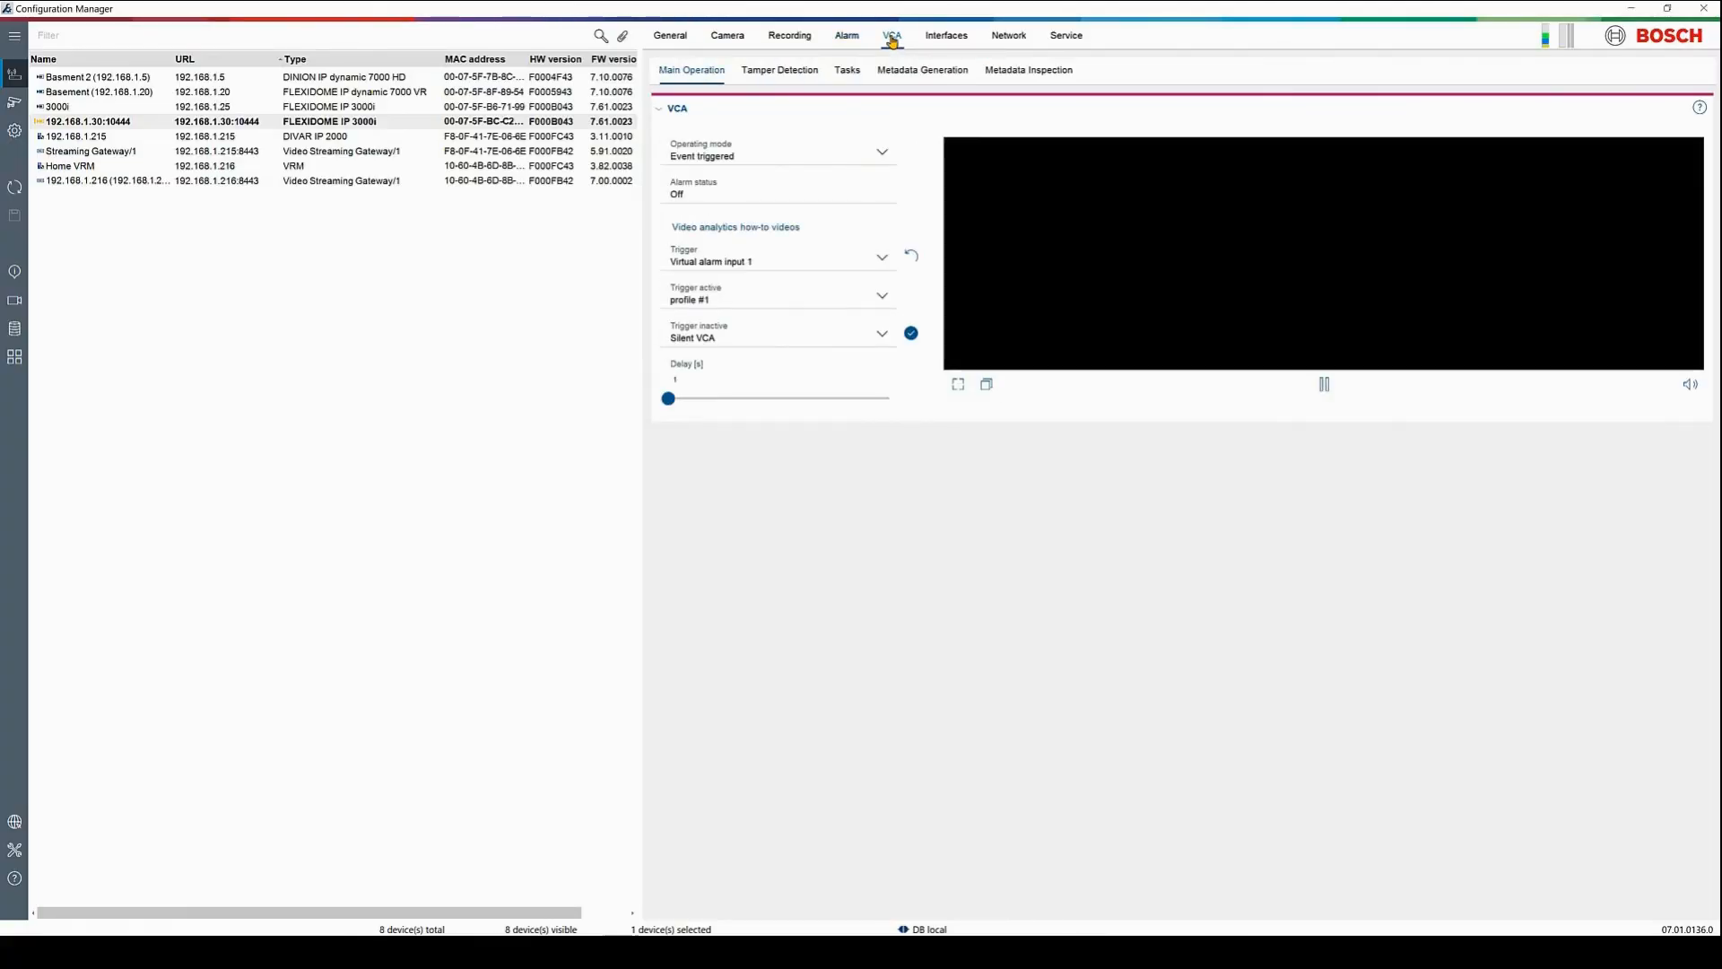